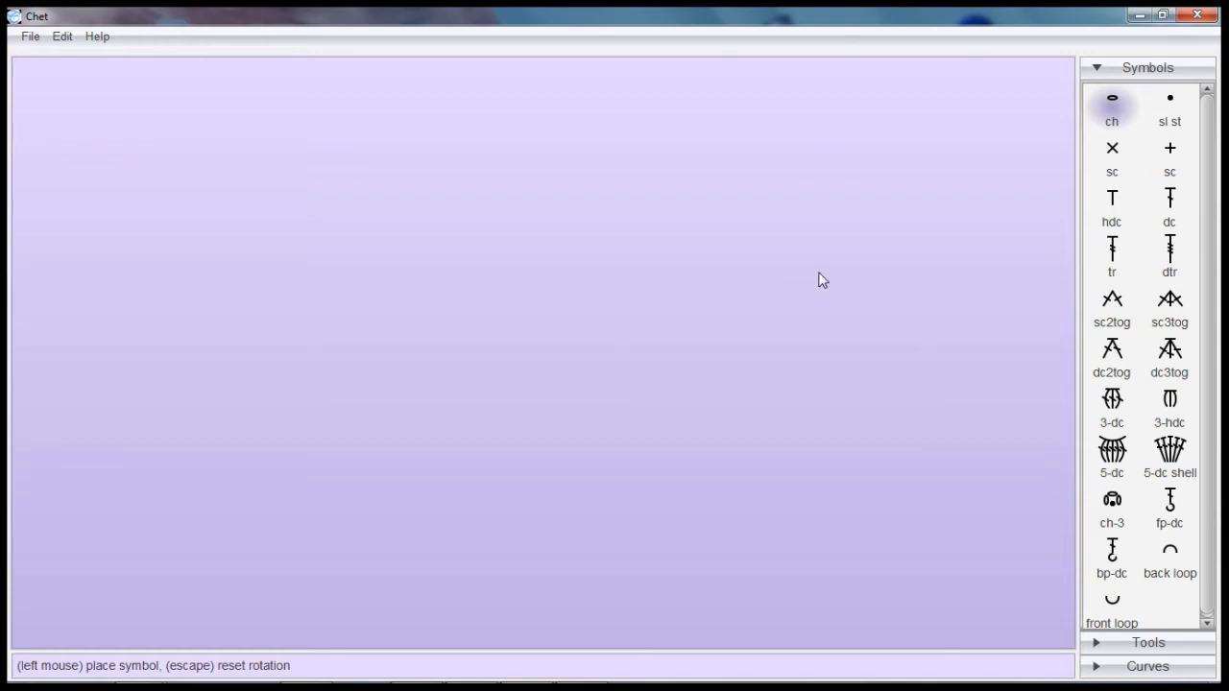
- Look through the crochet stitch symbols, trying 3-dc, 5-dc shell and back loop, and reselect the ch stitch
left_click(1154, 74)
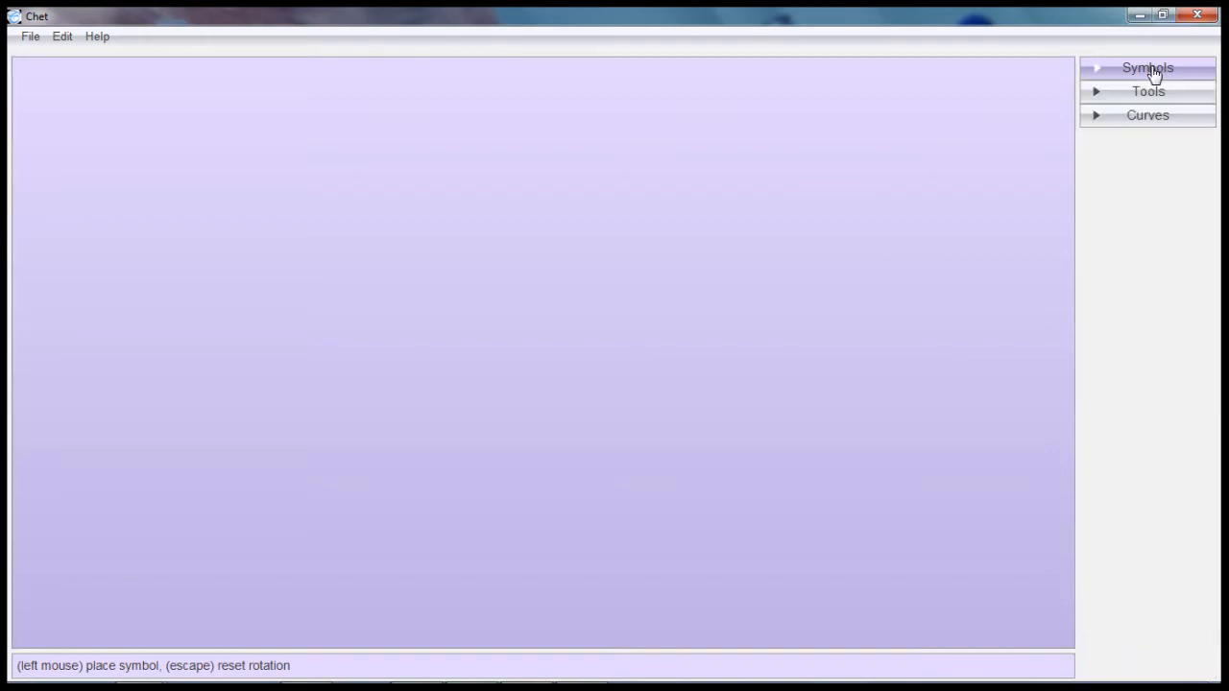
left_click(1154, 73)
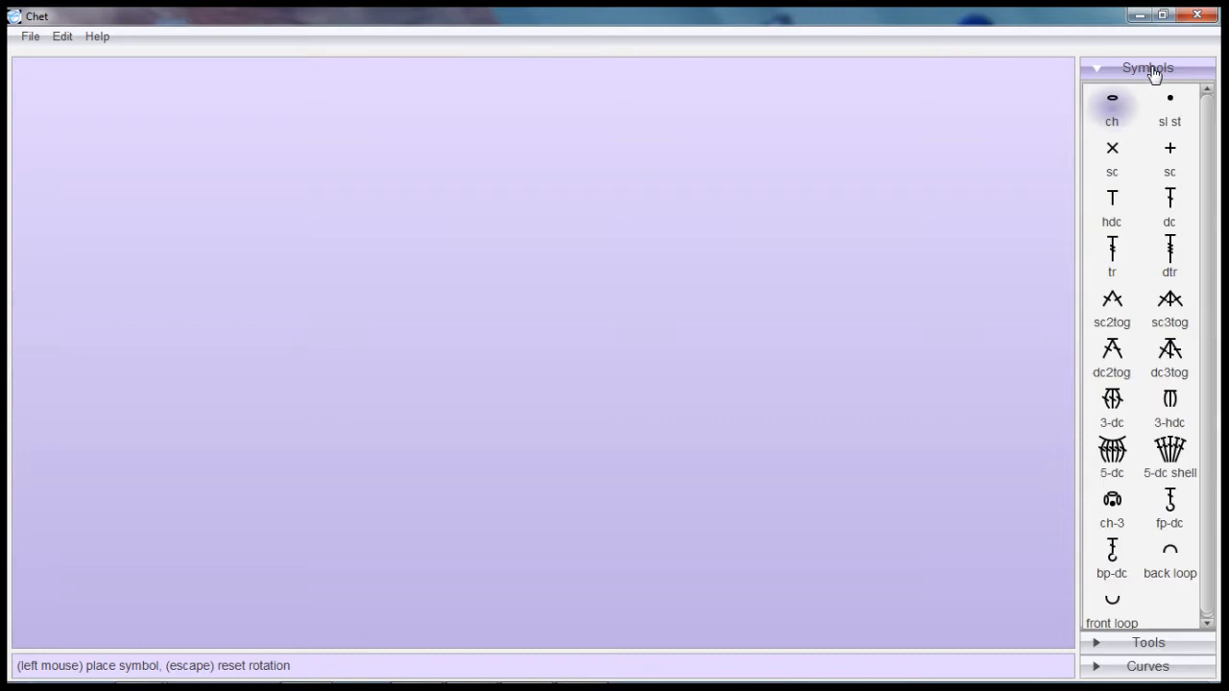
left_click_drag(1207, 205, 1210, 245)
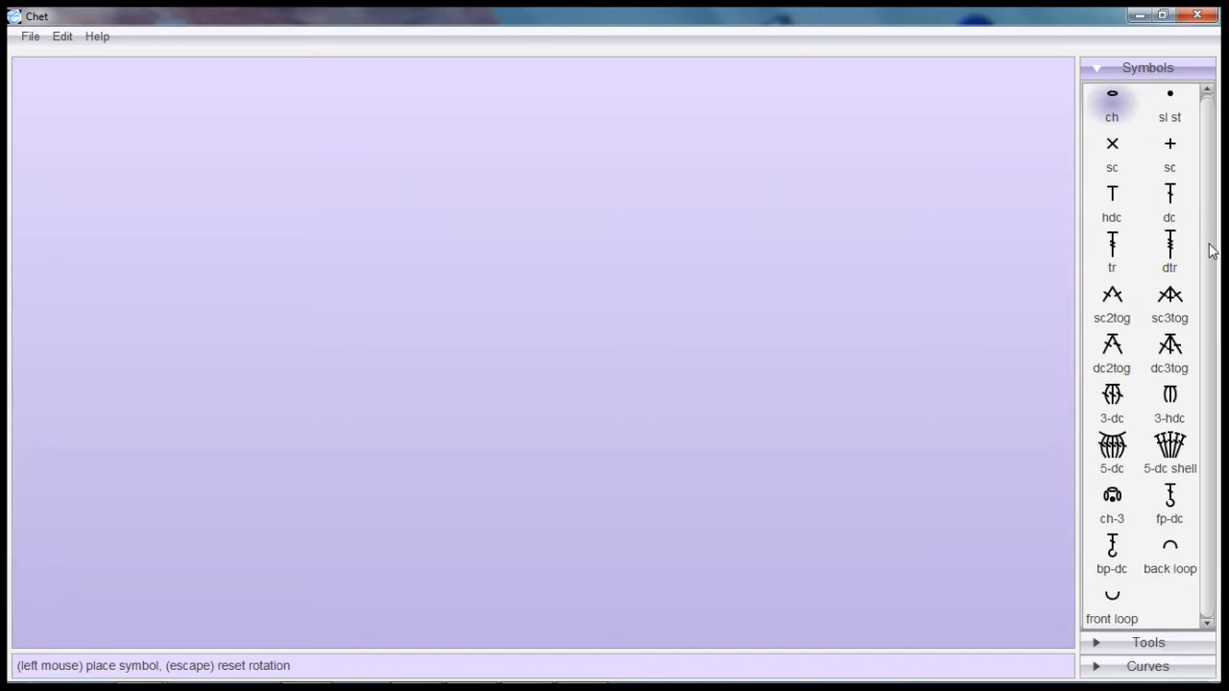
left_click(1117, 422)
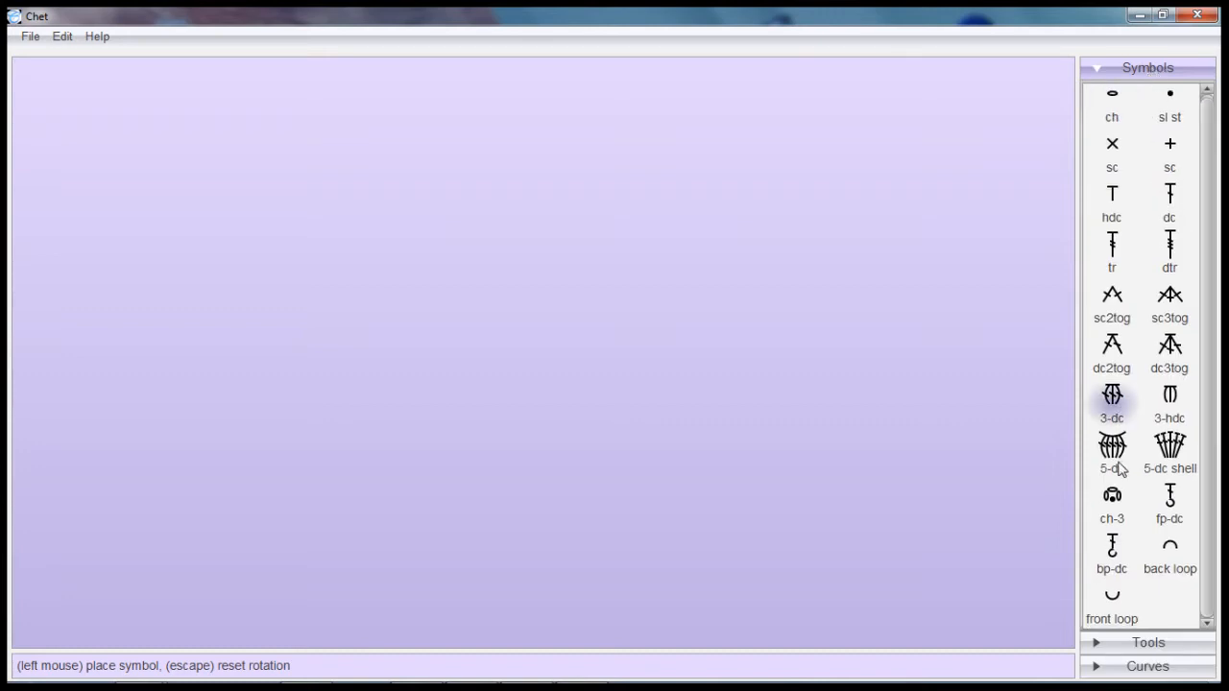
left_click(1173, 453)
left_click(1173, 553)
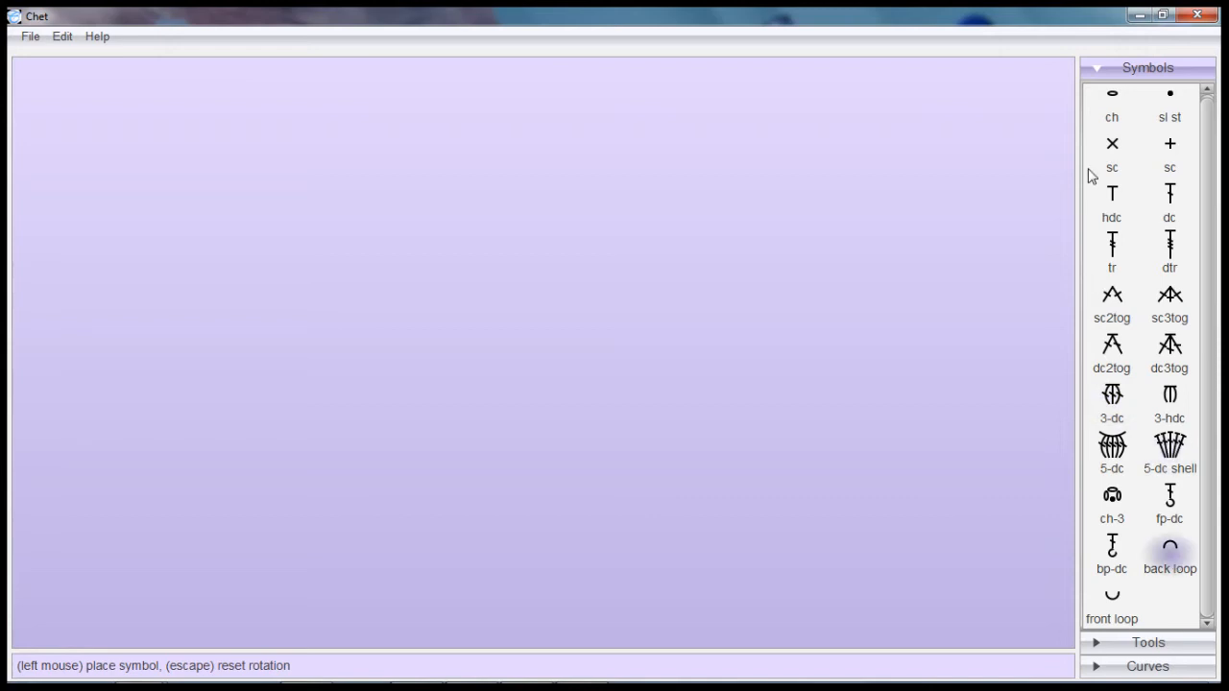
left_click(1115, 106)
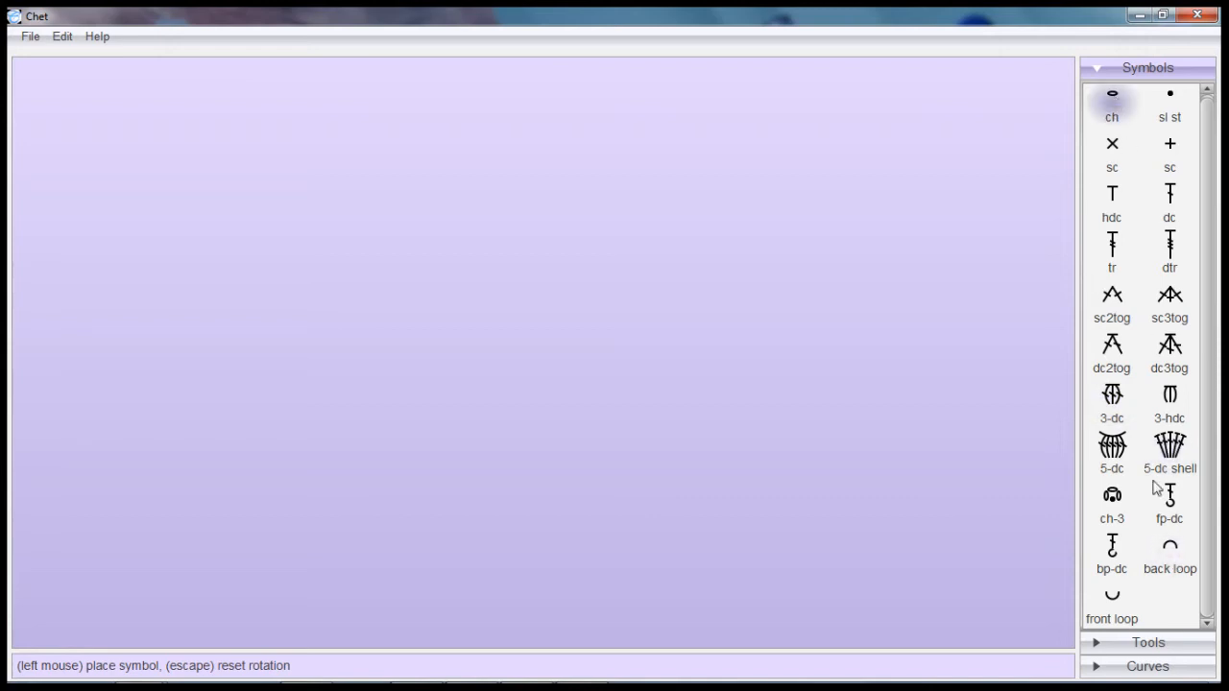
- Examine the Tools and Curves options and return to the stitch symbols with ch selected
left_click(1163, 644)
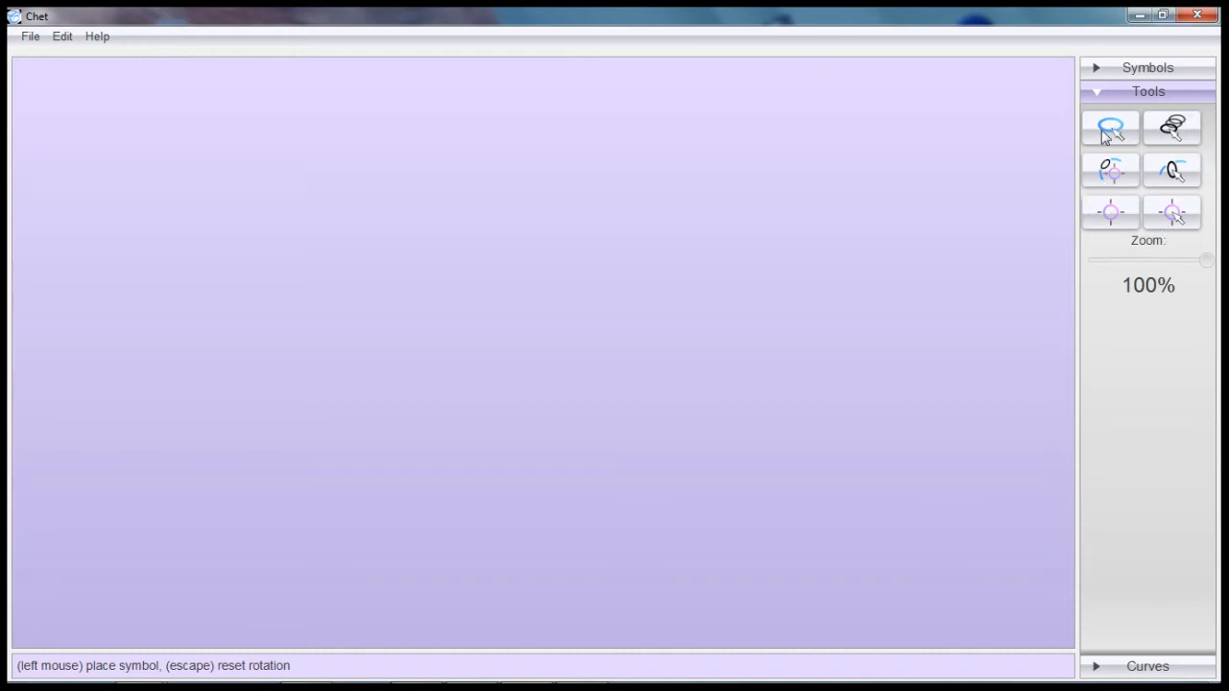
left_click(1145, 667)
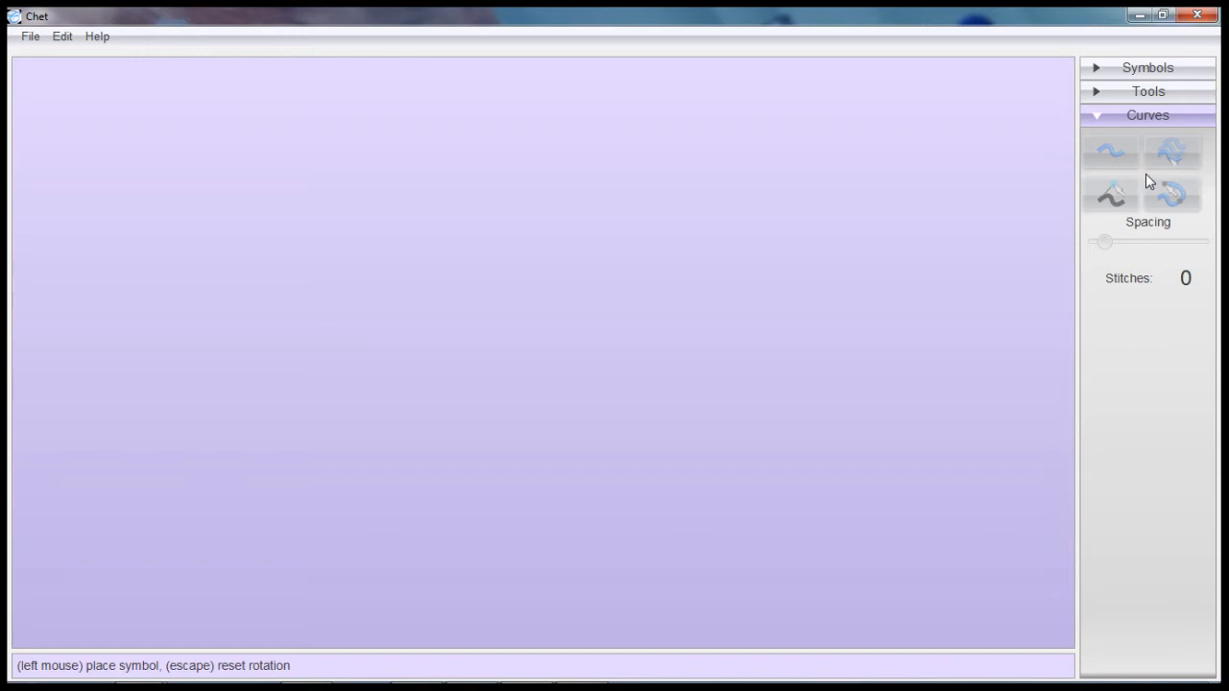
left_click(1104, 191)
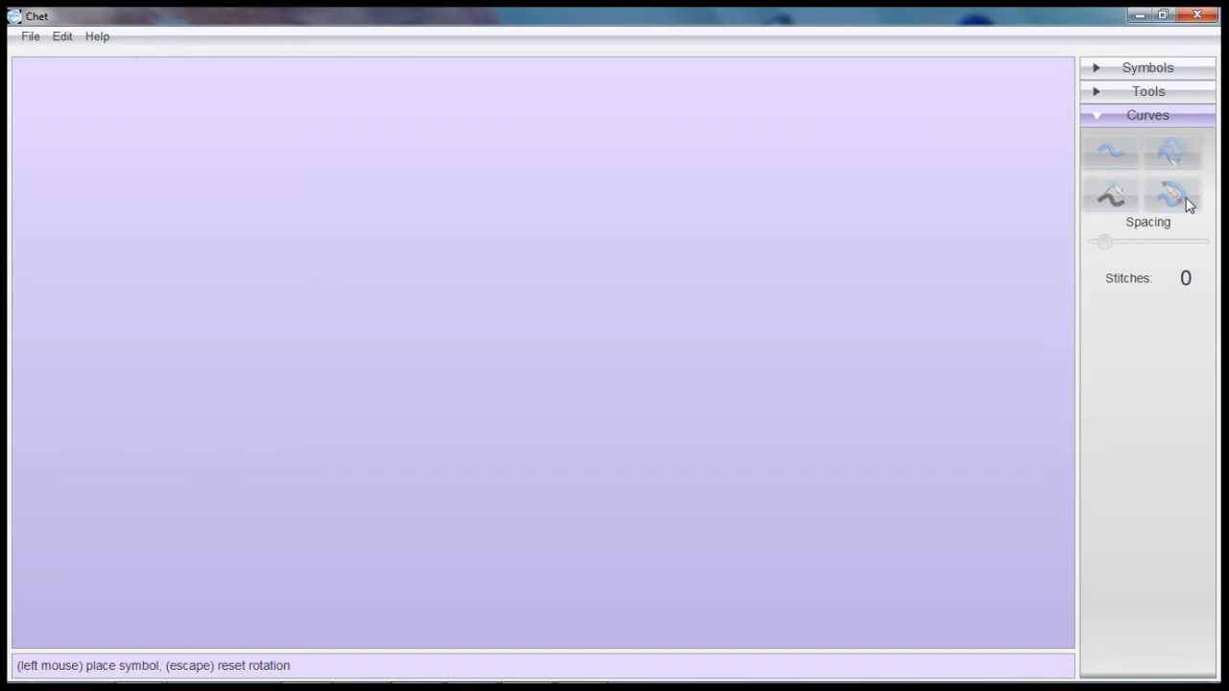
left_click(1148, 69)
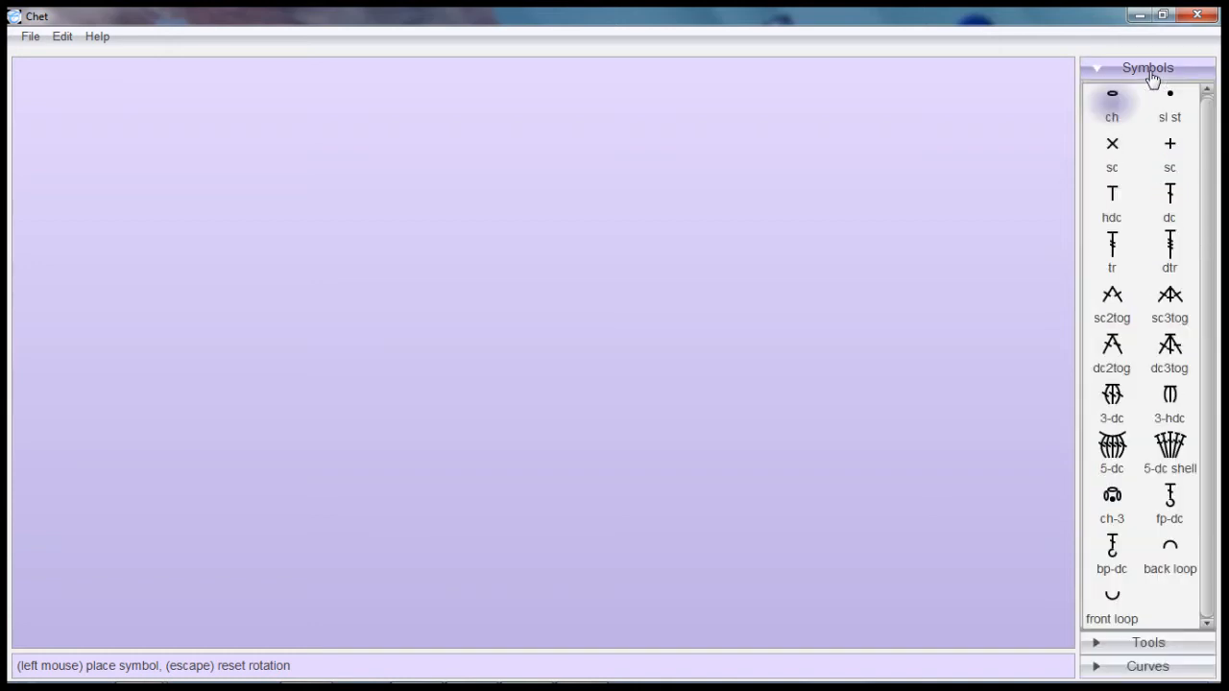
left_click(1113, 109)
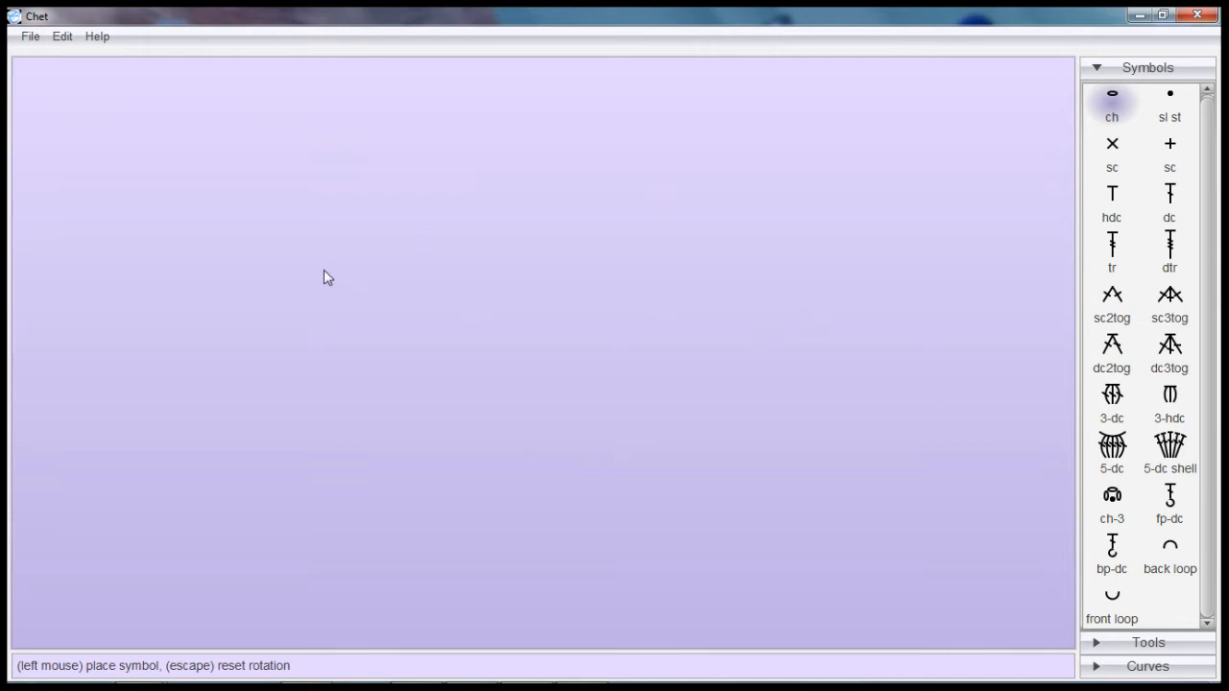
- Start a new project and review its height and width in inches and its DPI setting
left_click(31, 43)
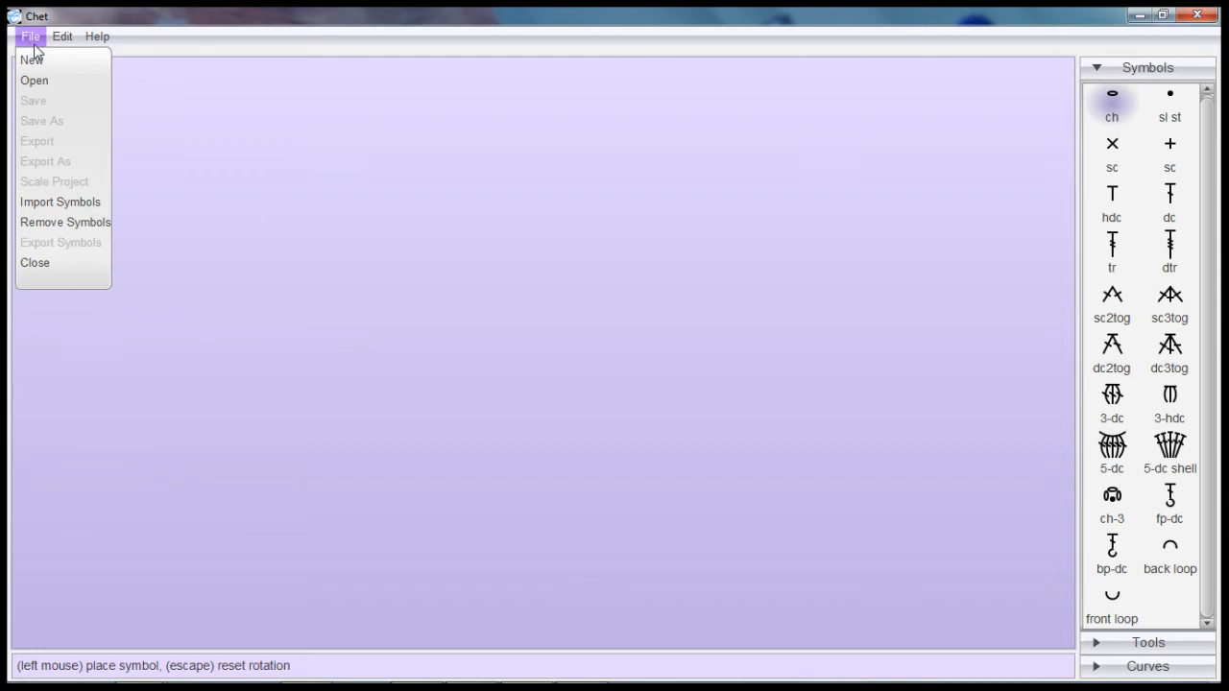
left_click(55, 61)
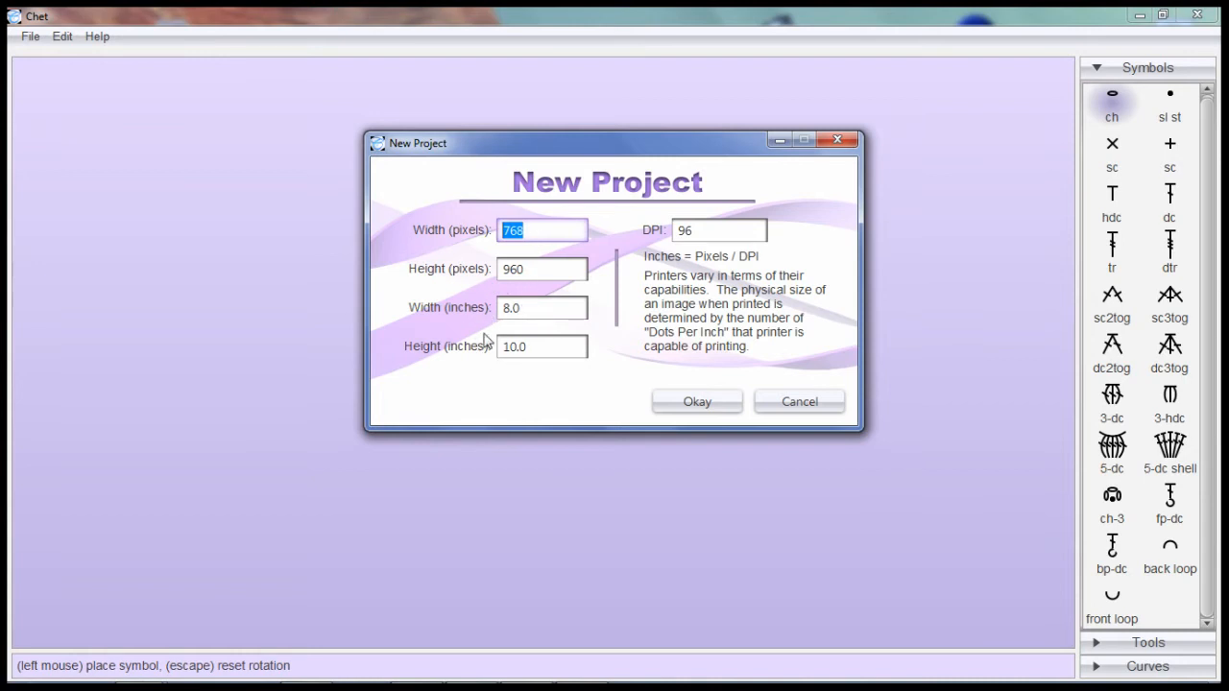
left_click(530, 348)
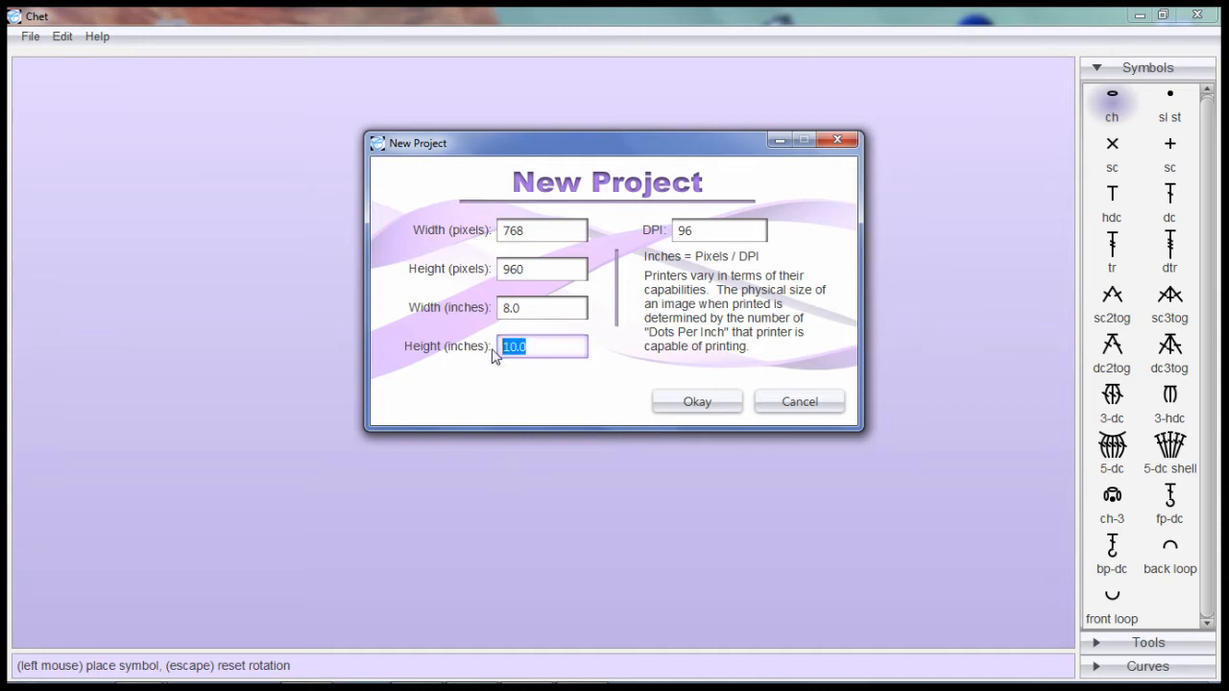
left_click(524, 309)
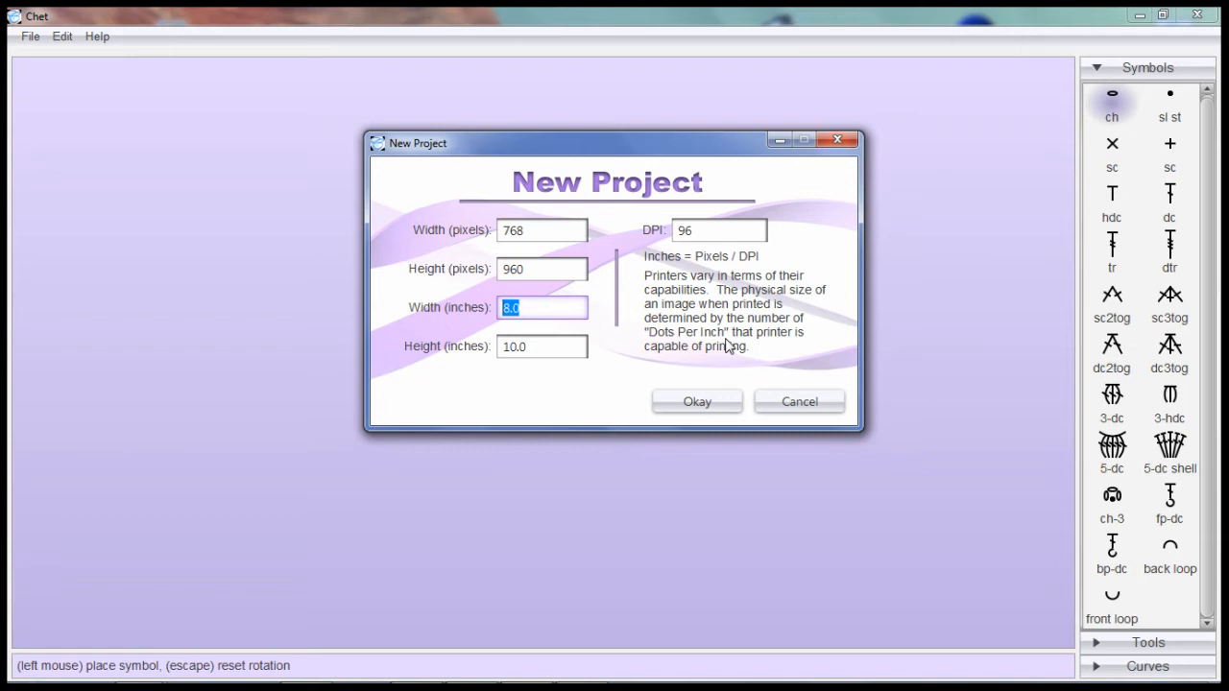
left_click(699, 229)
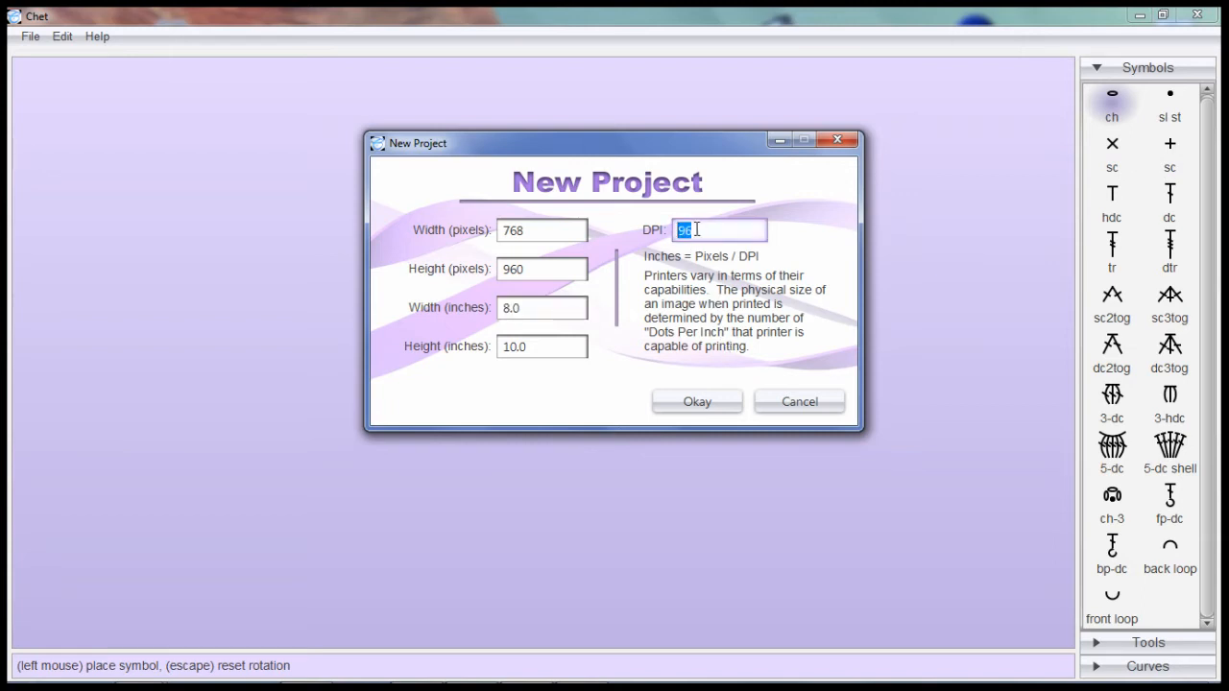
left_click(698, 230)
- Set the new project's width to 1000 pixels and check its width in inches
left_click_drag(558, 228, 471, 228)
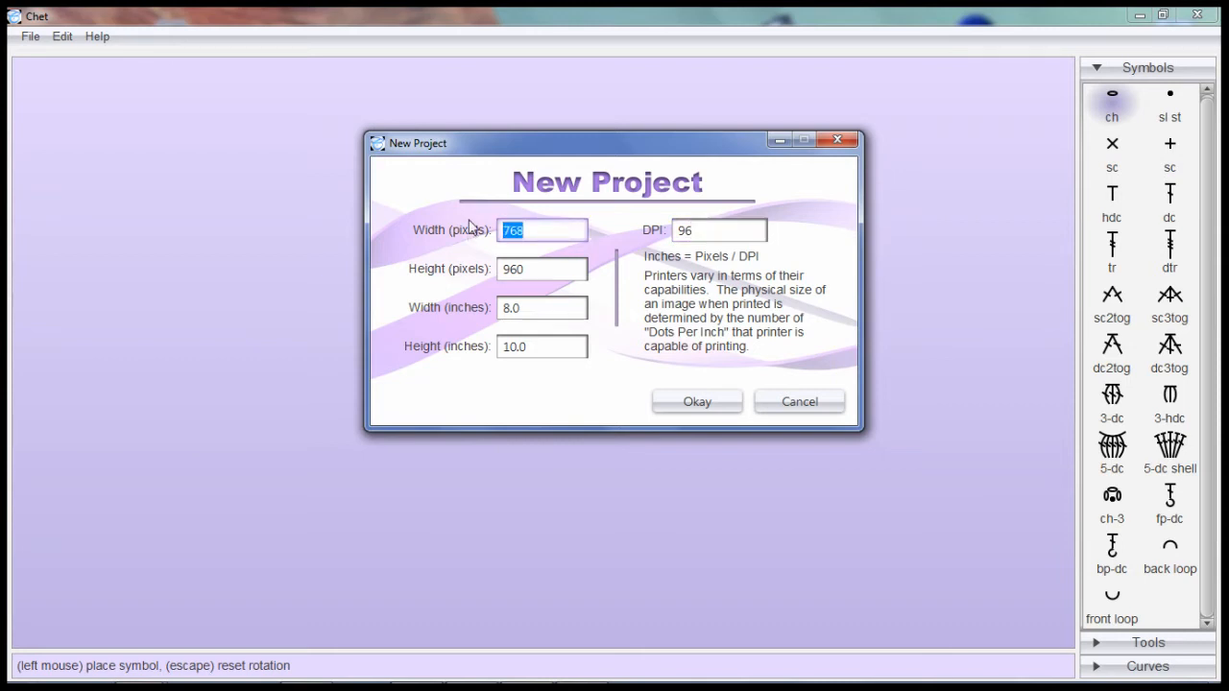
type("1000")
key("Tab")
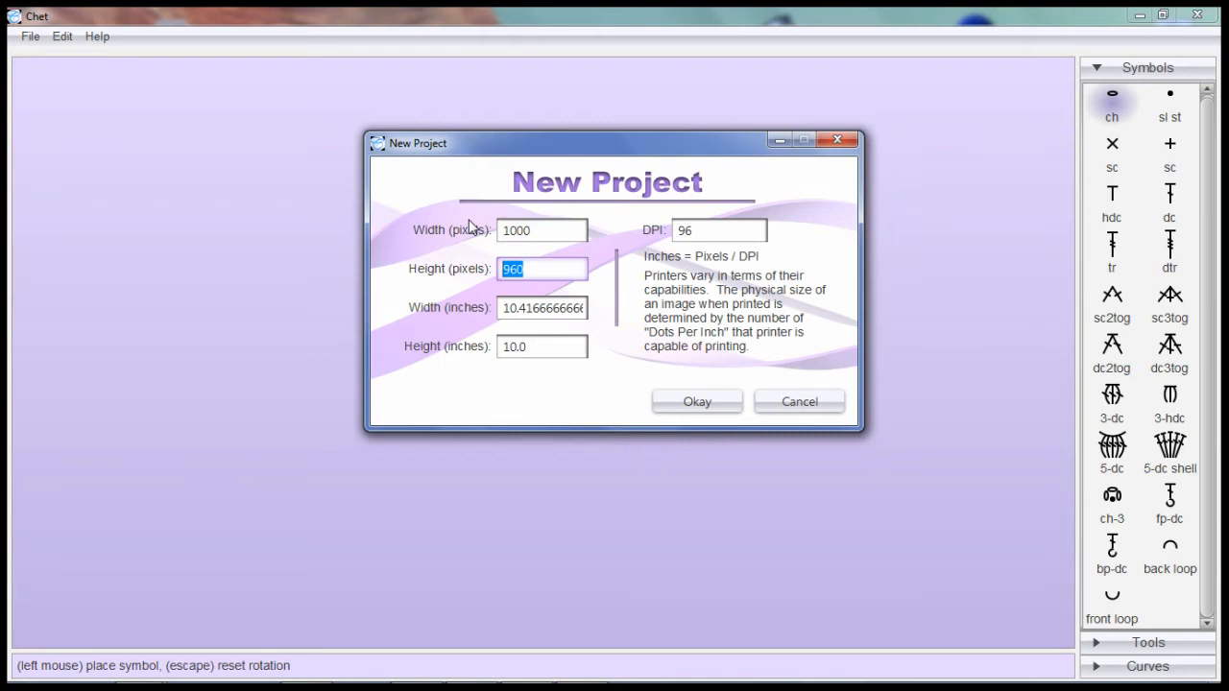
left_click(527, 307)
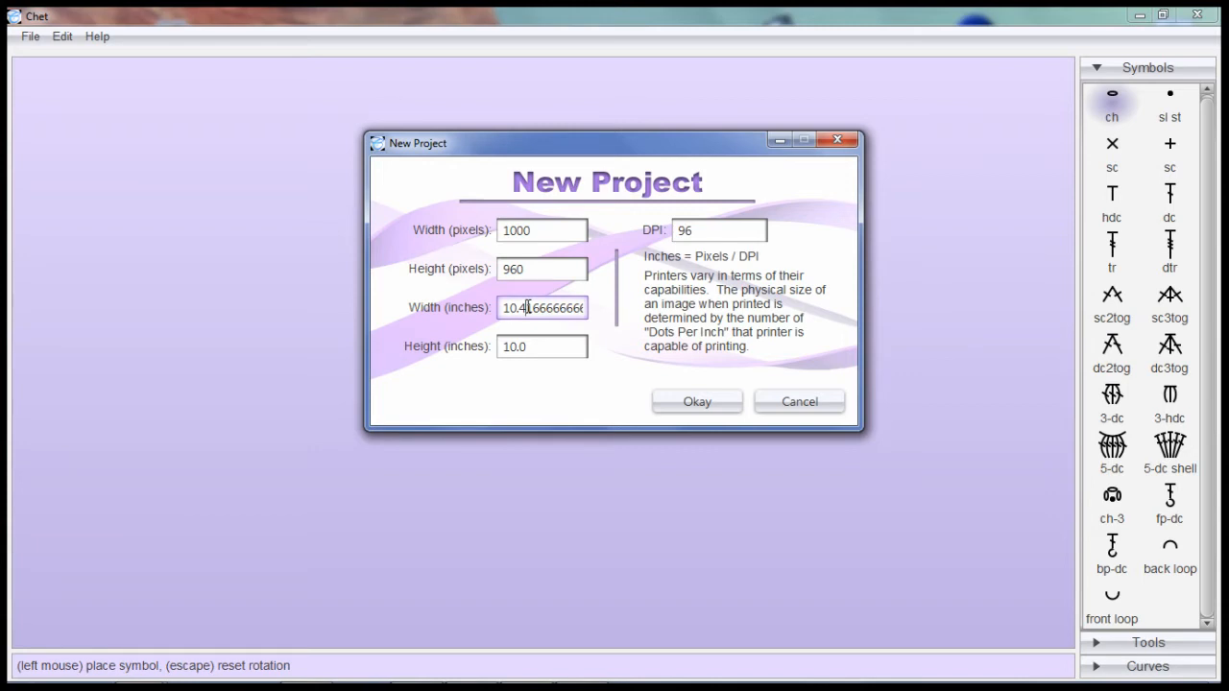
left_click_drag(504, 307, 568, 308)
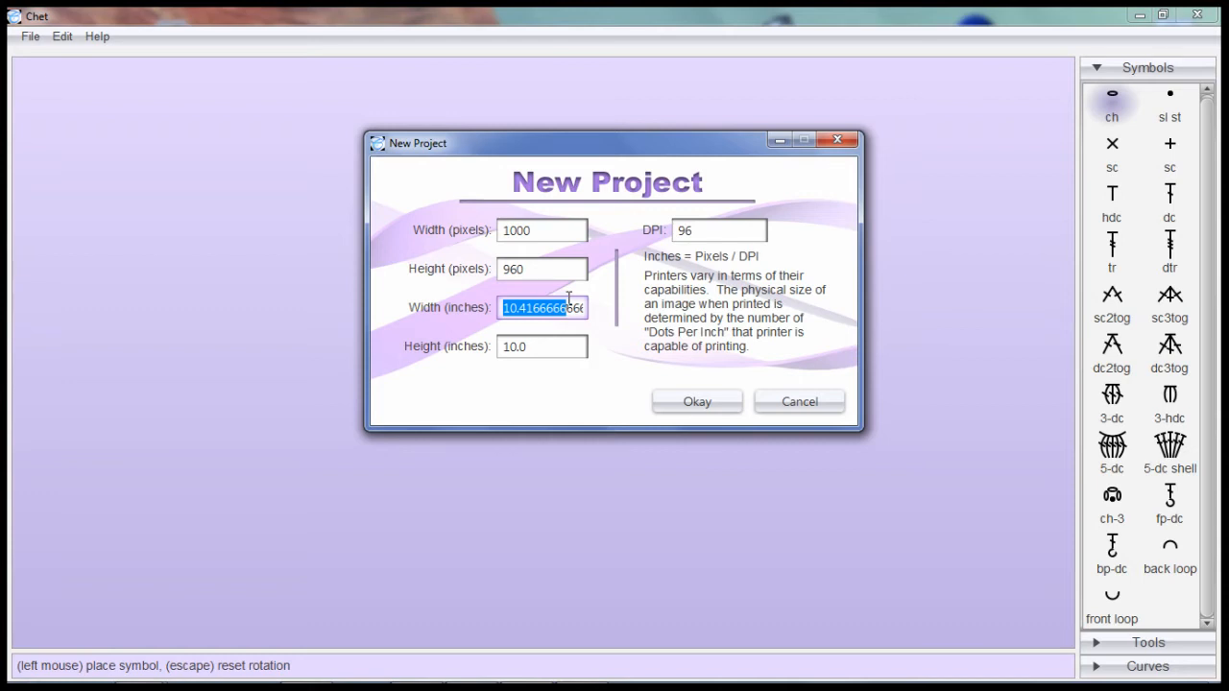
- Set the new project's DPI to 120 and check its width and height in inches
left_click(704, 228)
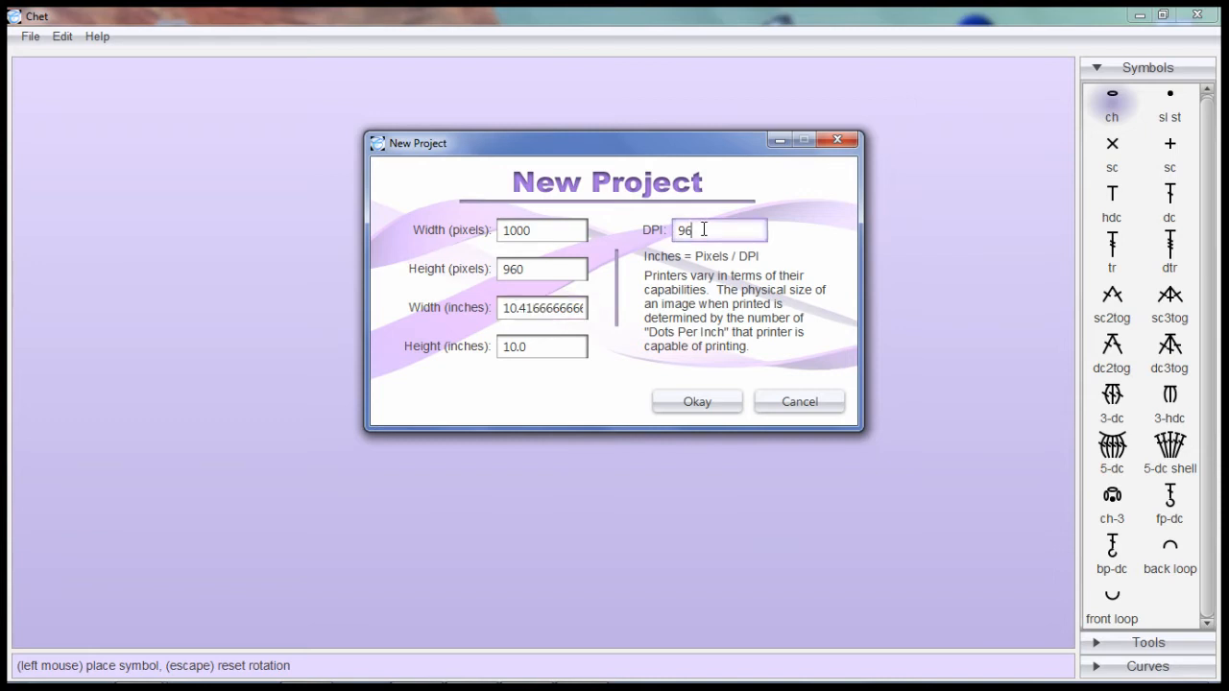
key("BackSpace")
key("BackSpace")
type("120")
key("Tab")
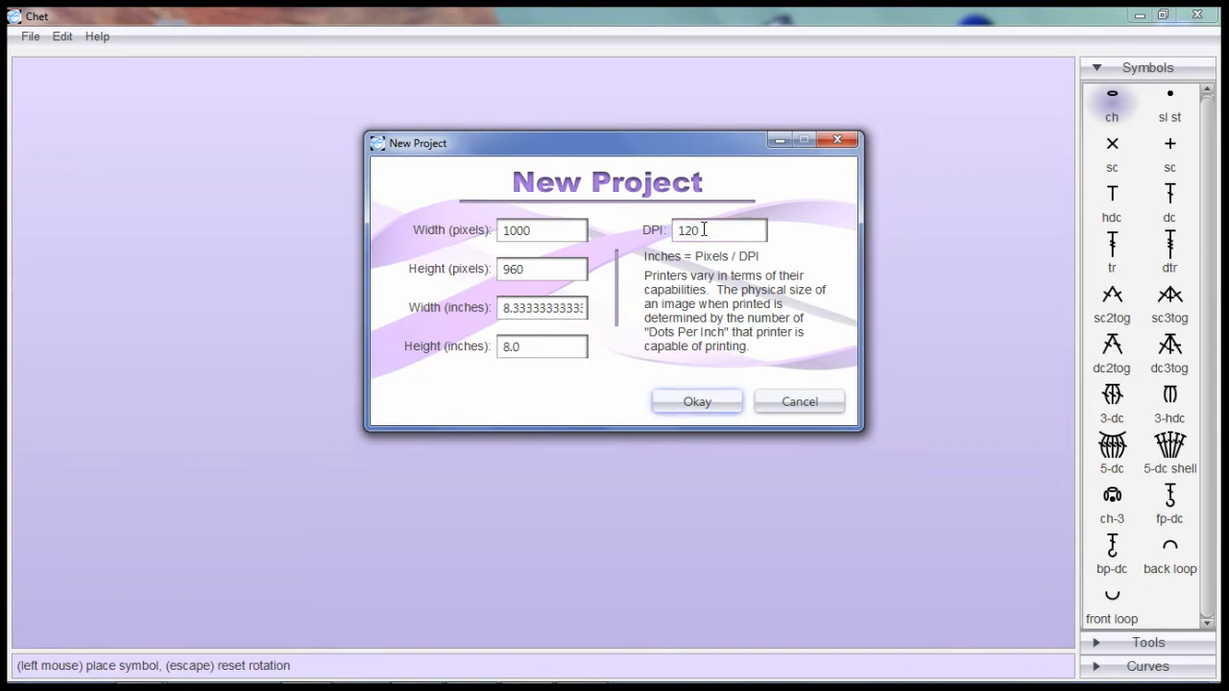
left_click(515, 307)
left_click_drag(506, 307, 546, 303)
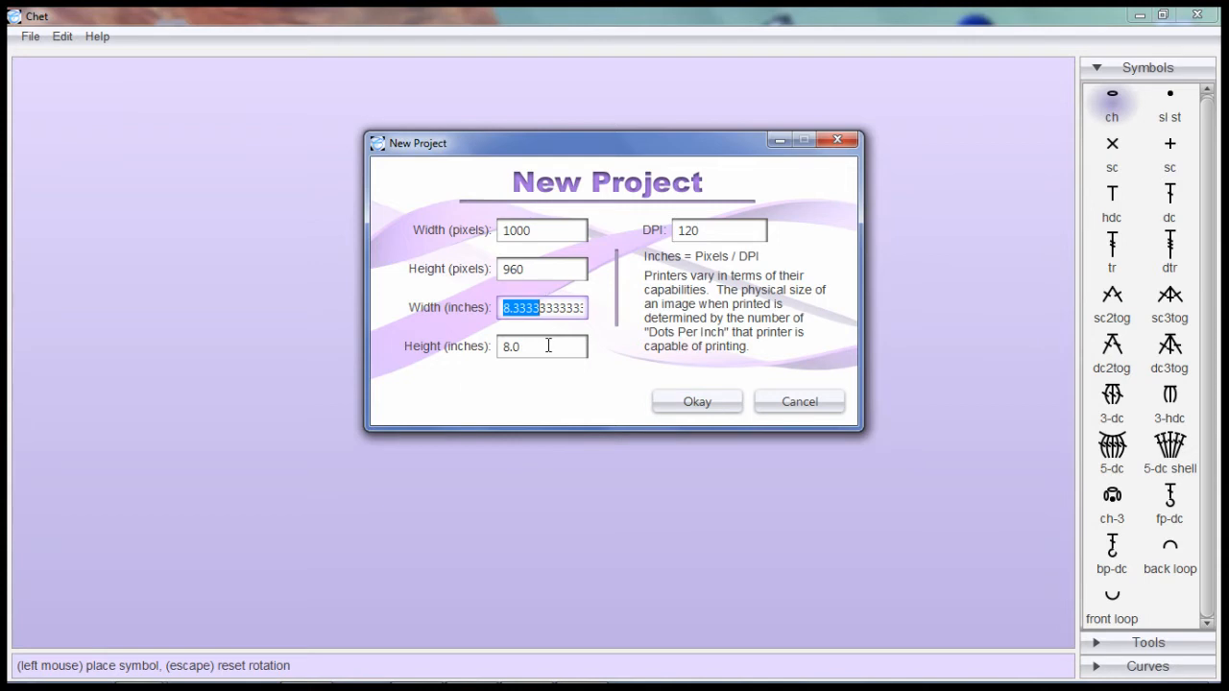
left_click(548, 345)
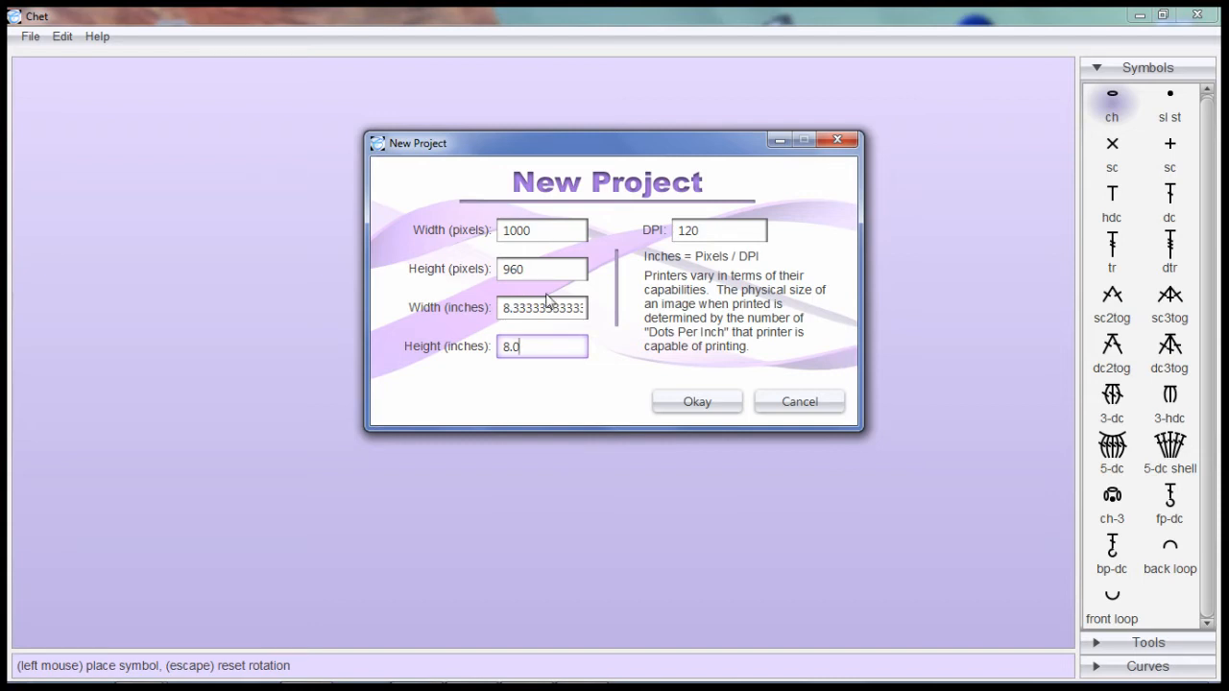
- Restore the new project's DPI to 96 and its width to 768 pixels
double_click(684, 231)
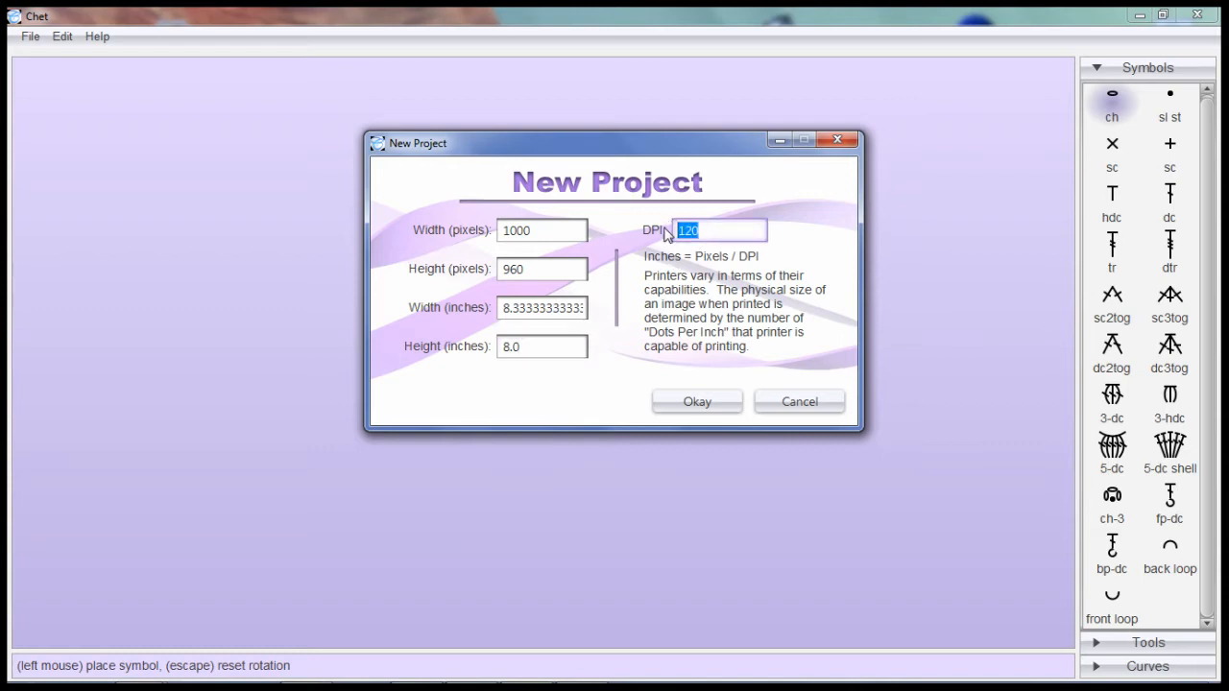
type("96")
key("shift+Tab")
key("shift+Tab")
key("shift+Tab")
key("shift+Tab")
type("7")
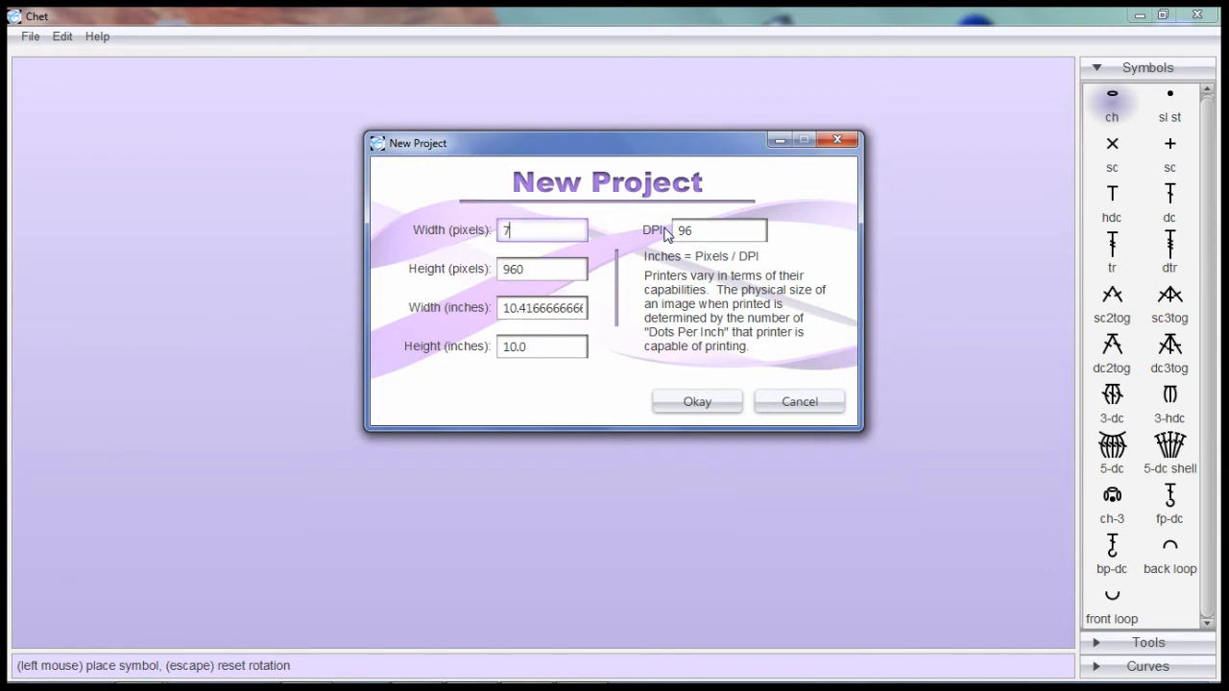
type("86")
key("Tab")
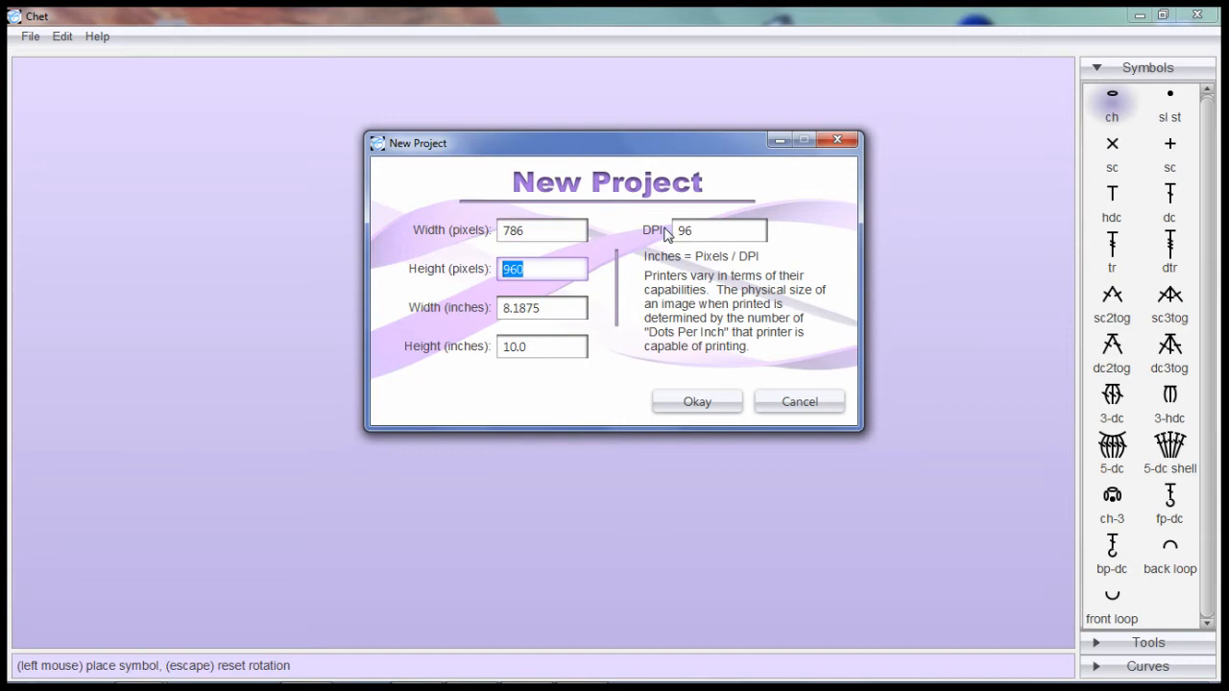
key("shift+Tab")
type("768")
key("Tab")
- Set the project width to 764 pixels and check how the width in inches responds
left_click(560, 229)
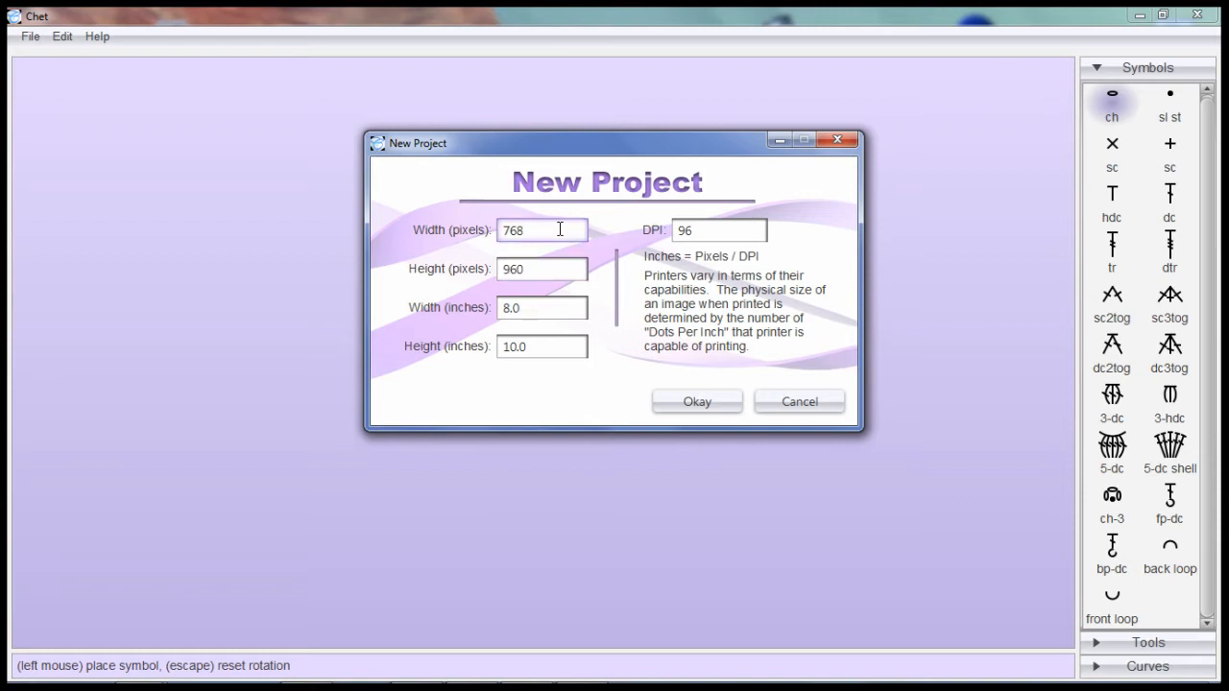
key("BackSpace")
type("4")
key("Tab")
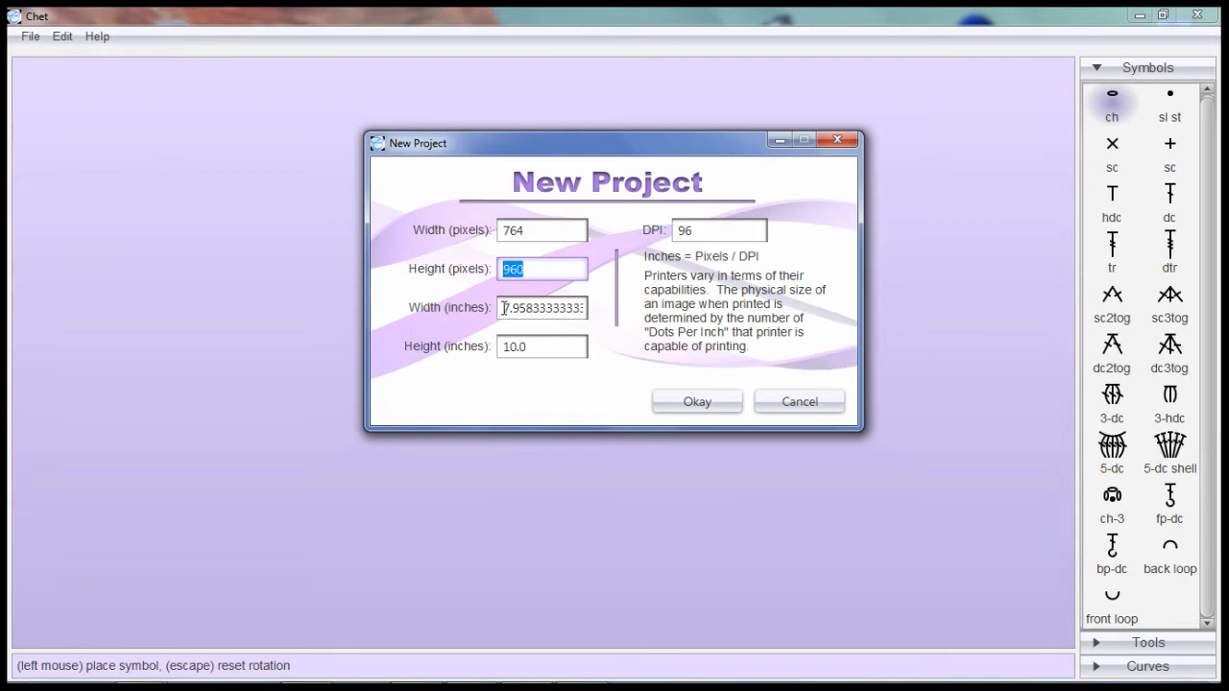
left_click_drag(502, 308, 539, 306)
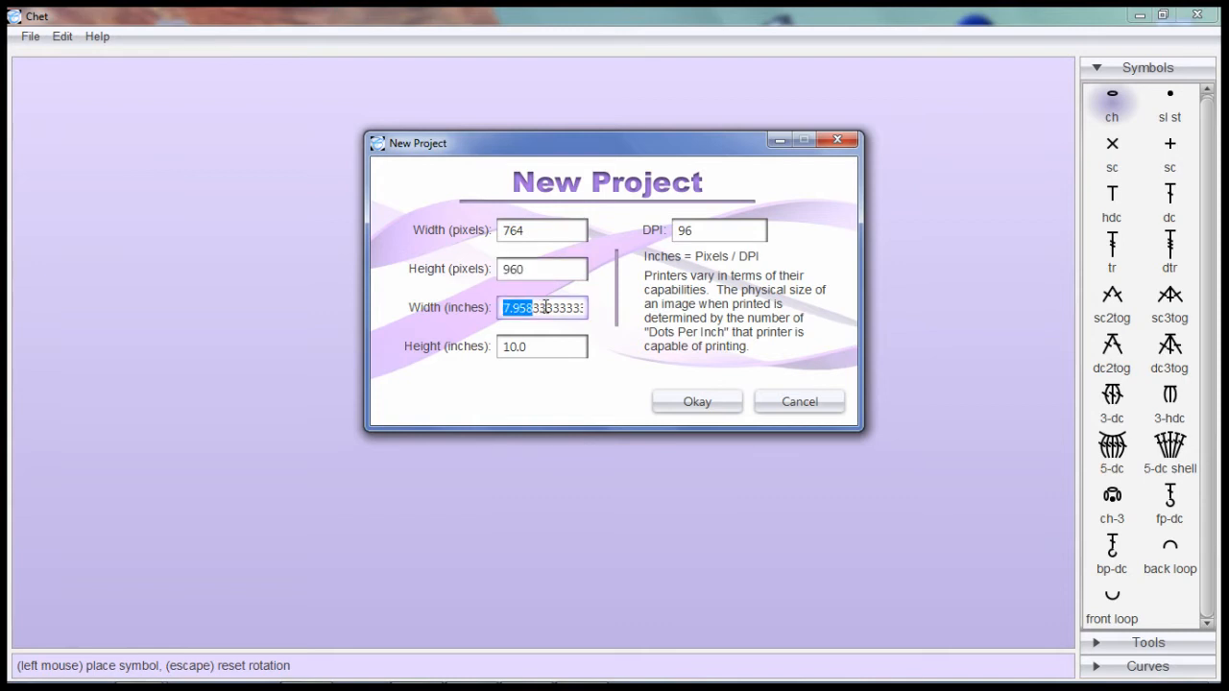
- Return the project width to 768 pixels
left_click(543, 238)
key("BackSpace")
type("8")
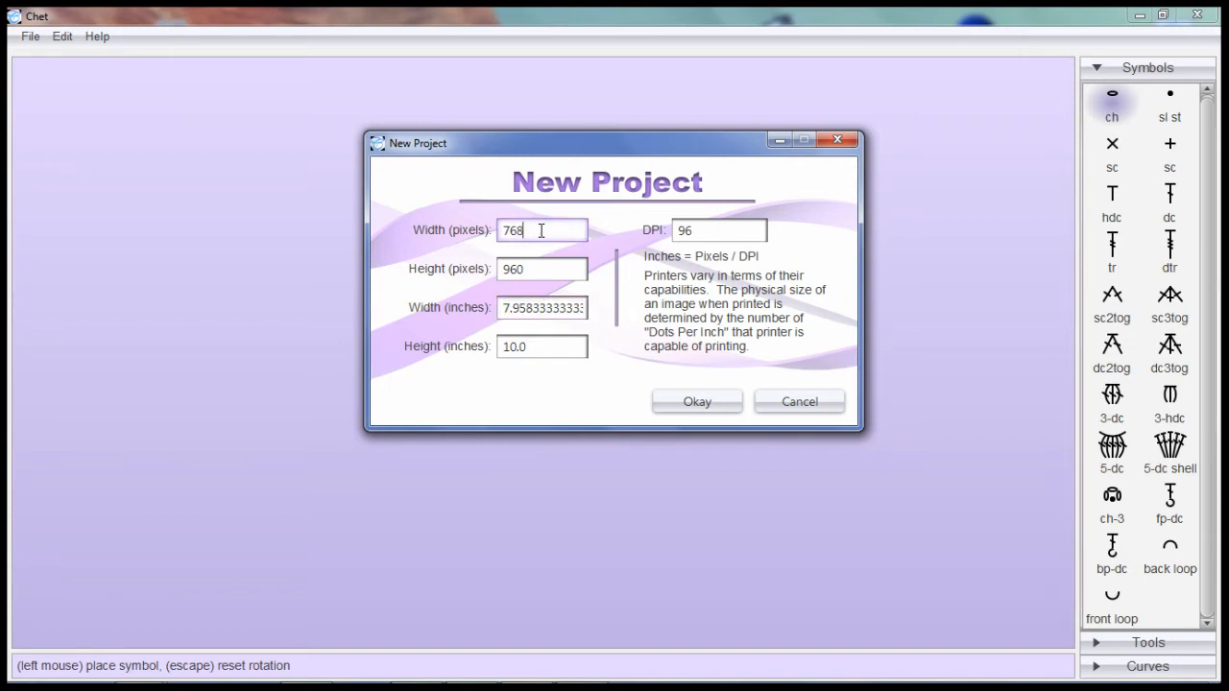
- Set the new project's DPI to 100 and compare its width in inches with its width in pixels
double_click(700, 232)
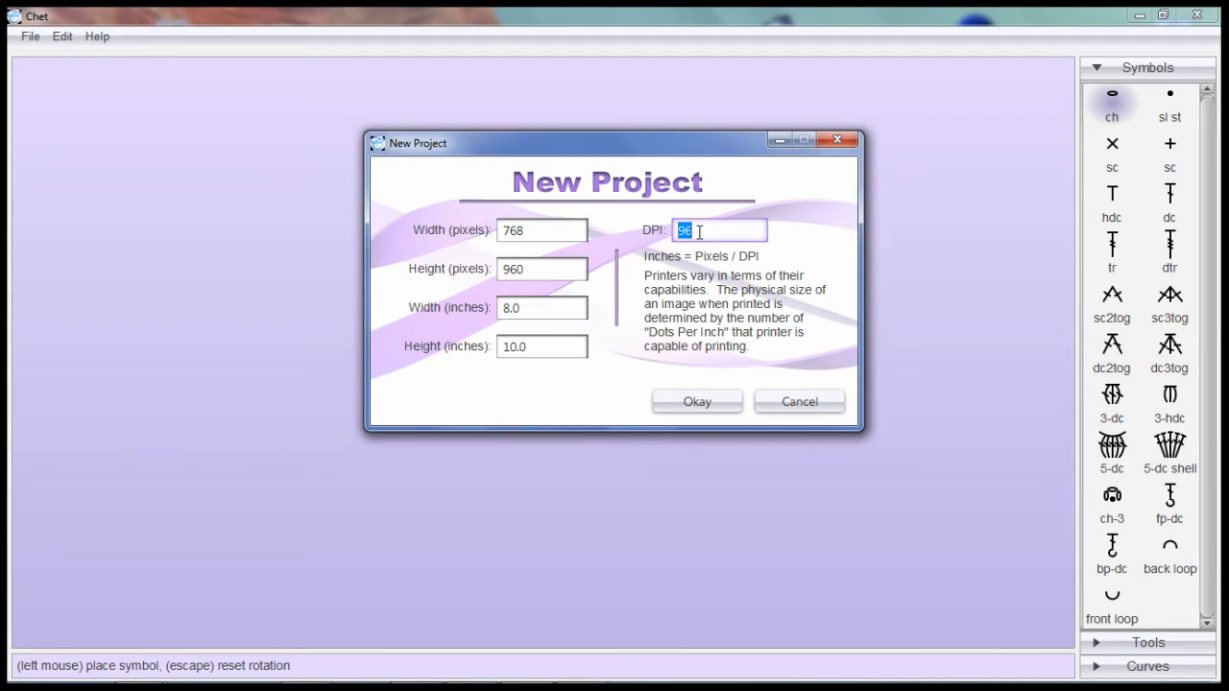
type("100")
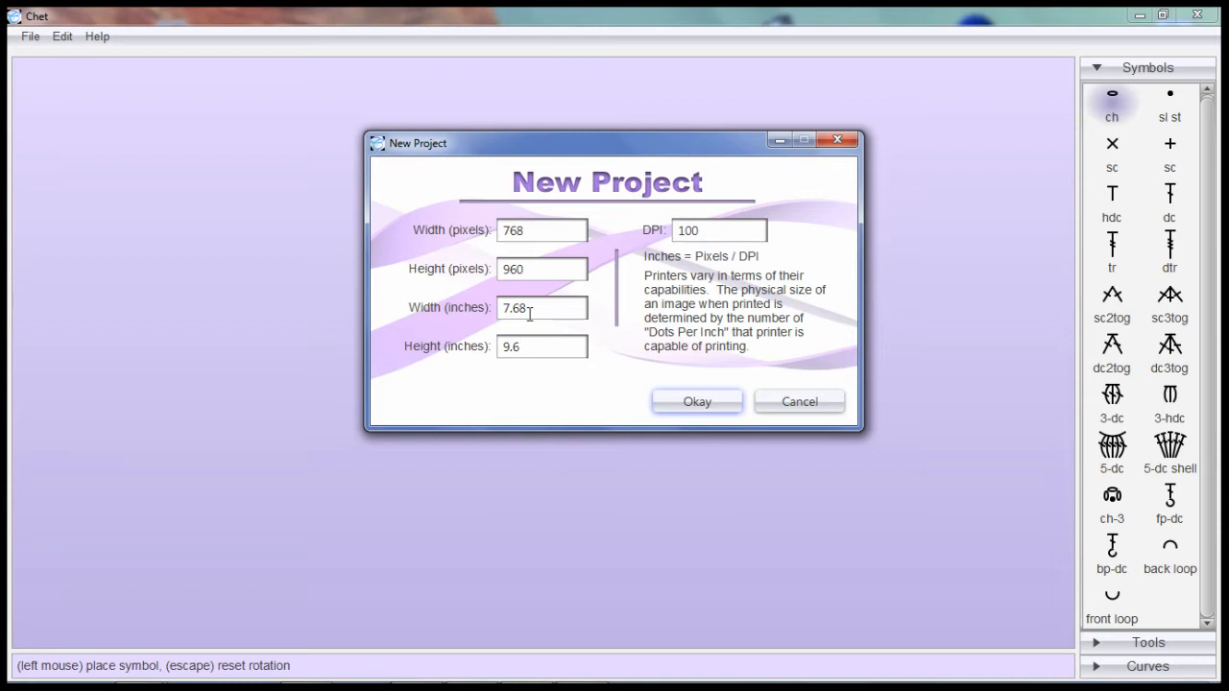
left_click_drag(530, 310, 506, 308)
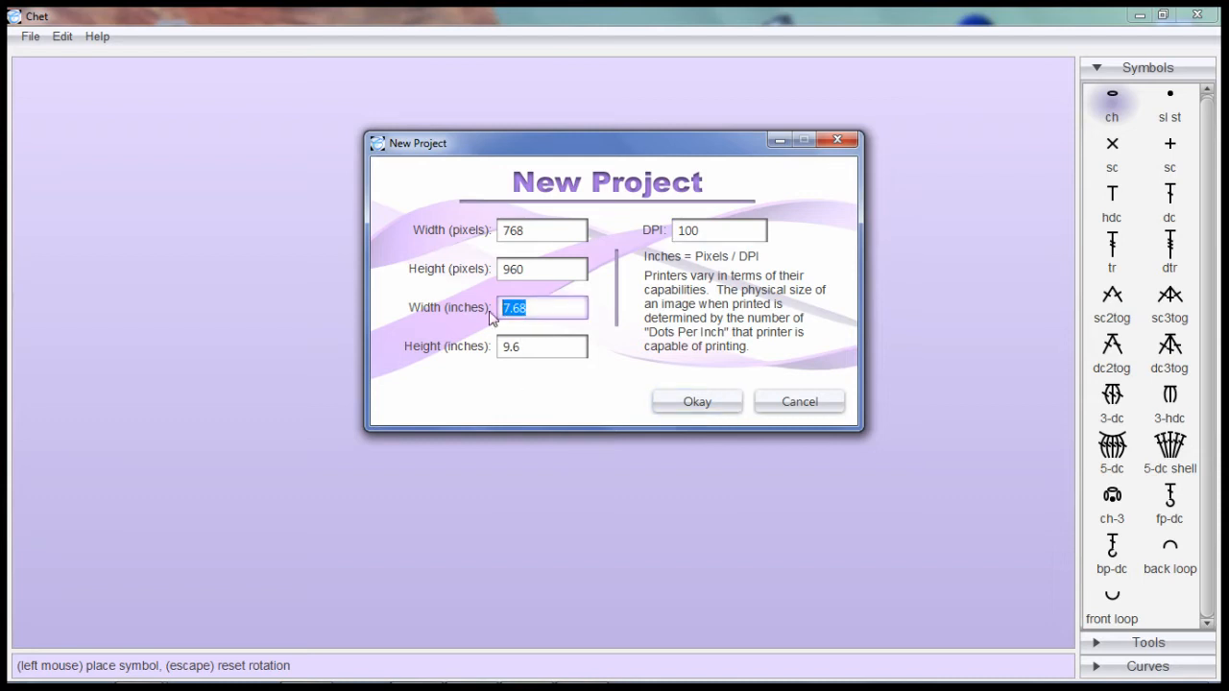
left_click(526, 231)
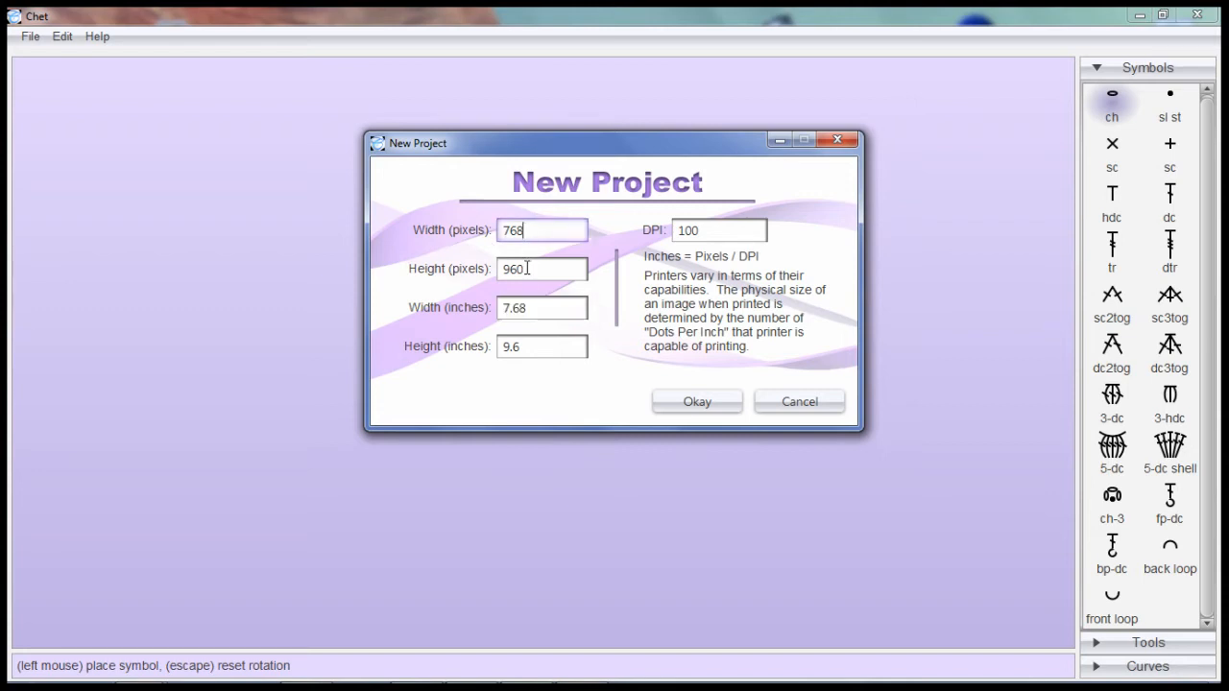
- Set the new project's DPI to 96 and create the project
left_click(538, 309)
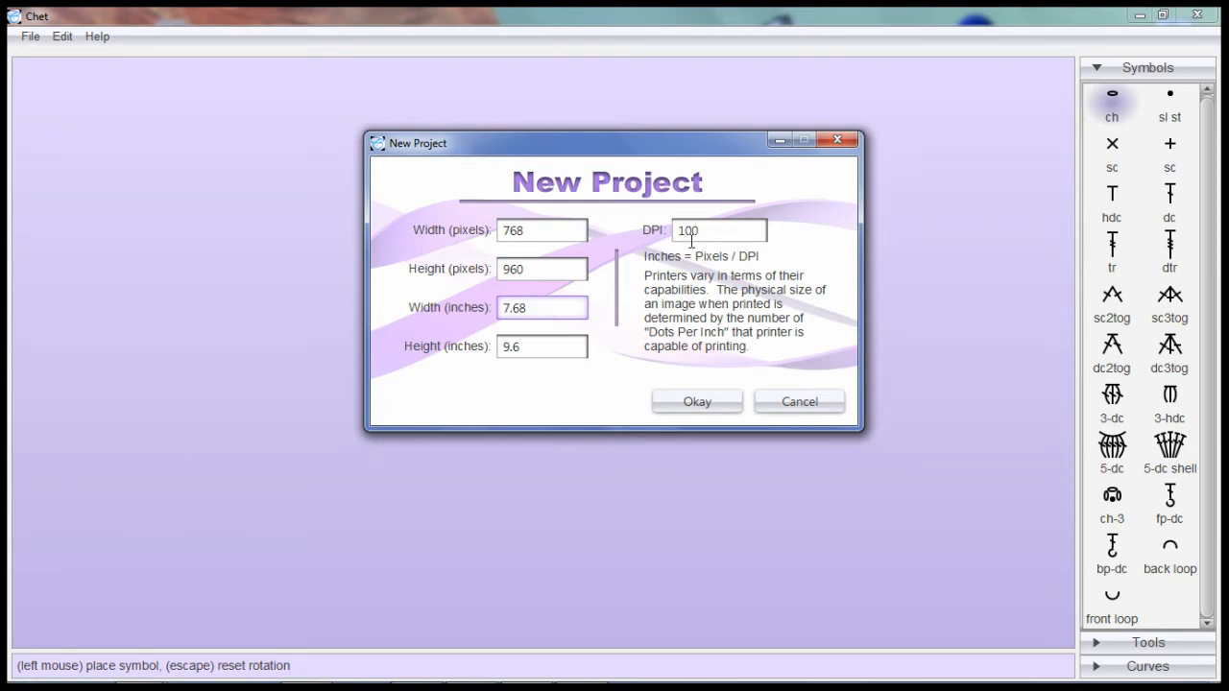
left_click_drag(707, 230, 678, 234)
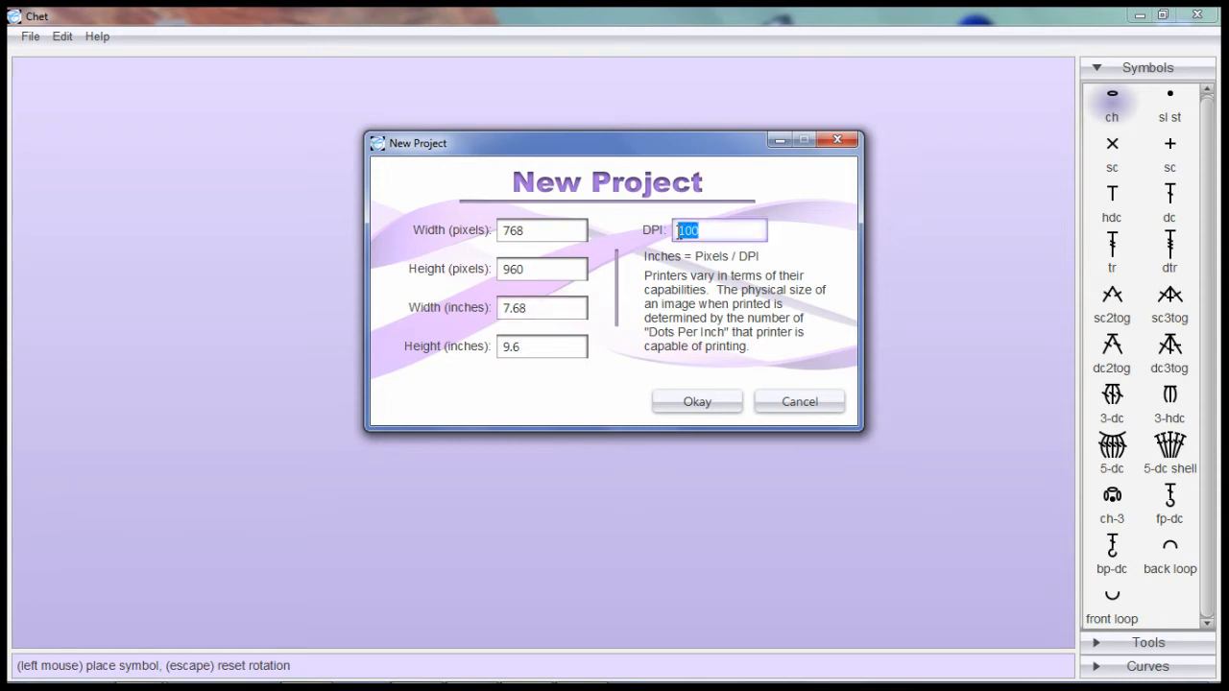
type("96")
key("Tab")
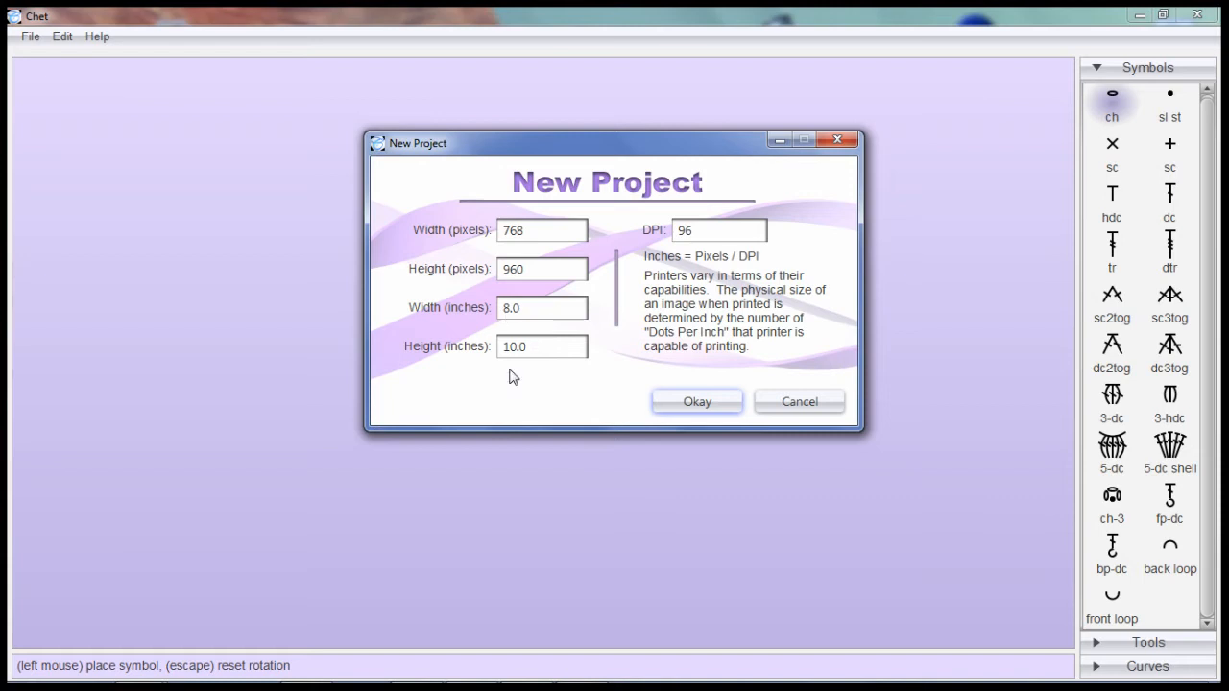
left_click(681, 403)
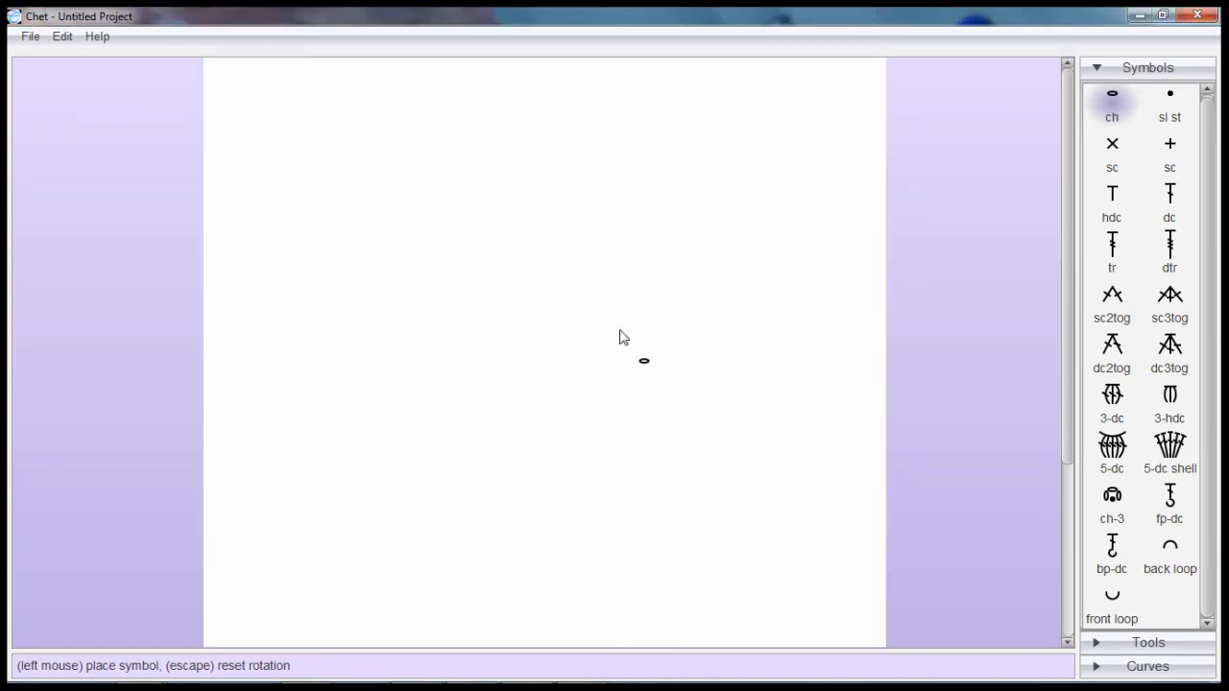
- Place fourteen chain (ch) symbols scattered across the blank page
scroll(419, 206, "down", 5)
scroll(422, 217, "up", 5)
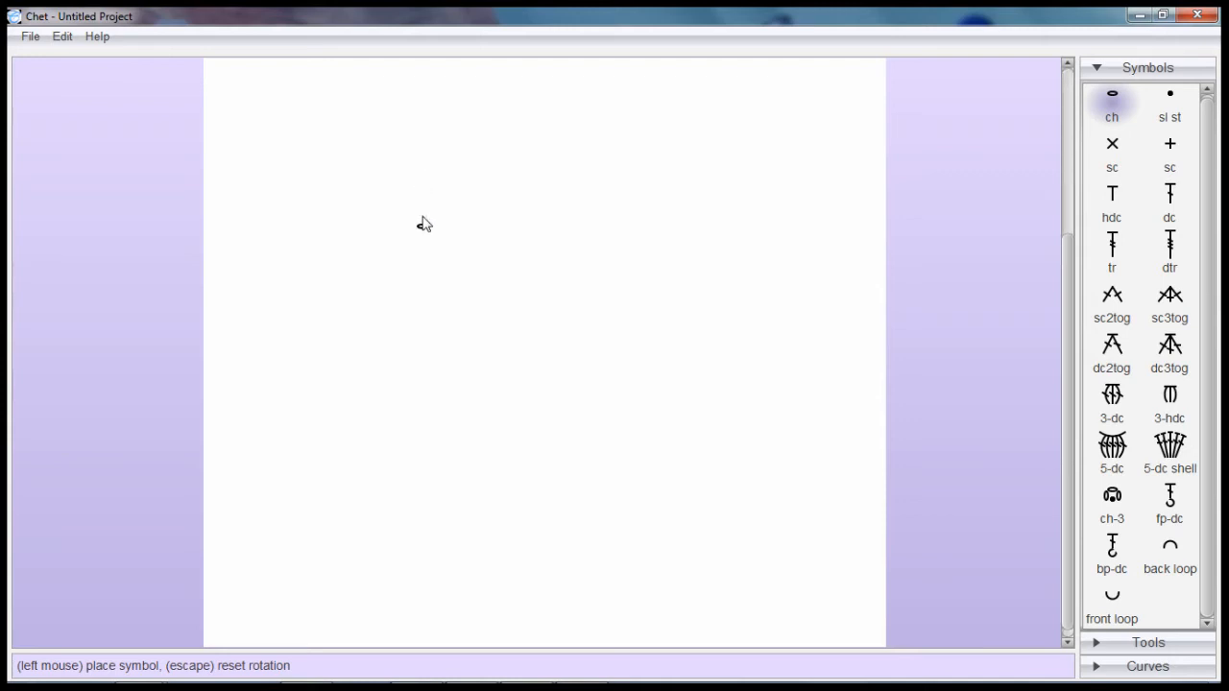
left_click(395, 187)
left_click(444, 180)
left_click(490, 207)
left_click(587, 186)
left_click(721, 225)
left_click(771, 314)
left_click(666, 368)
left_click(559, 371)
left_click(531, 404)
left_click(633, 435)
left_click(681, 495)
left_click(583, 511)
left_click(516, 545)
left_click(532, 581)
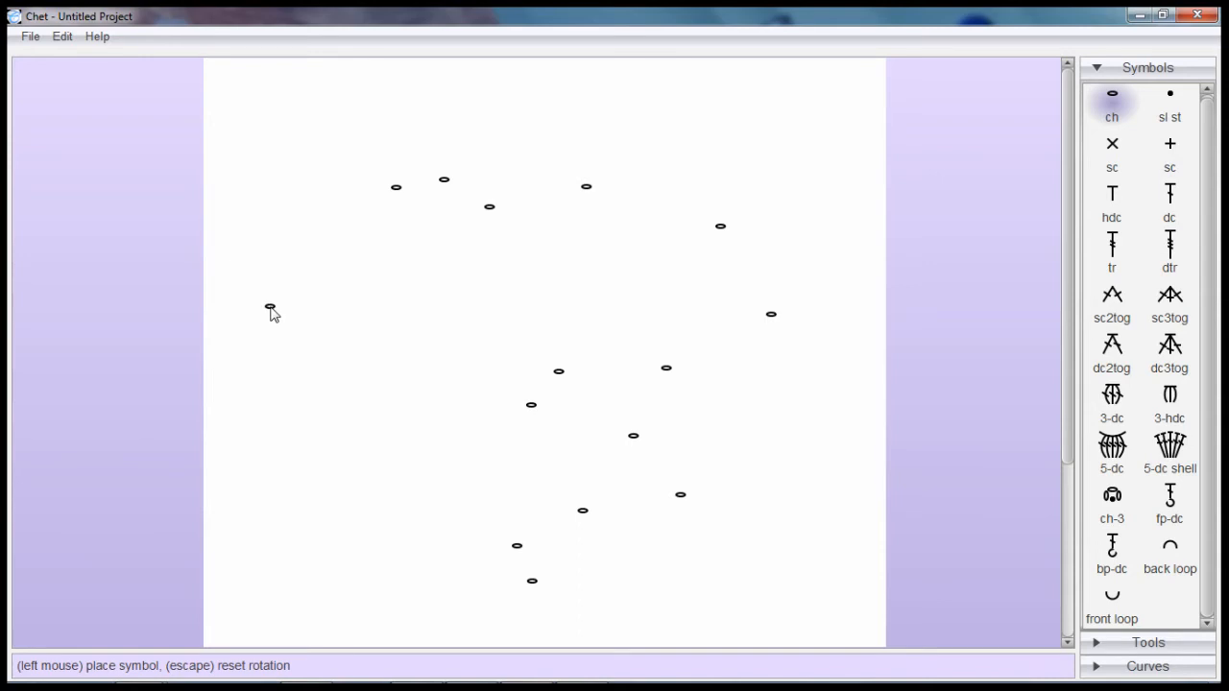
- Undo all the scattered chain symbol placements one after another
key("ctrl+z")
key("ctrl+z")
key("ctrl+z")
key("ctrl+z")
key("ctrl+z")
key("ctrl+z")
key("ctrl+z")
key("ctrl+z")
key("ctrl+z")
key("ctrl+z")
key("ctrl+z")
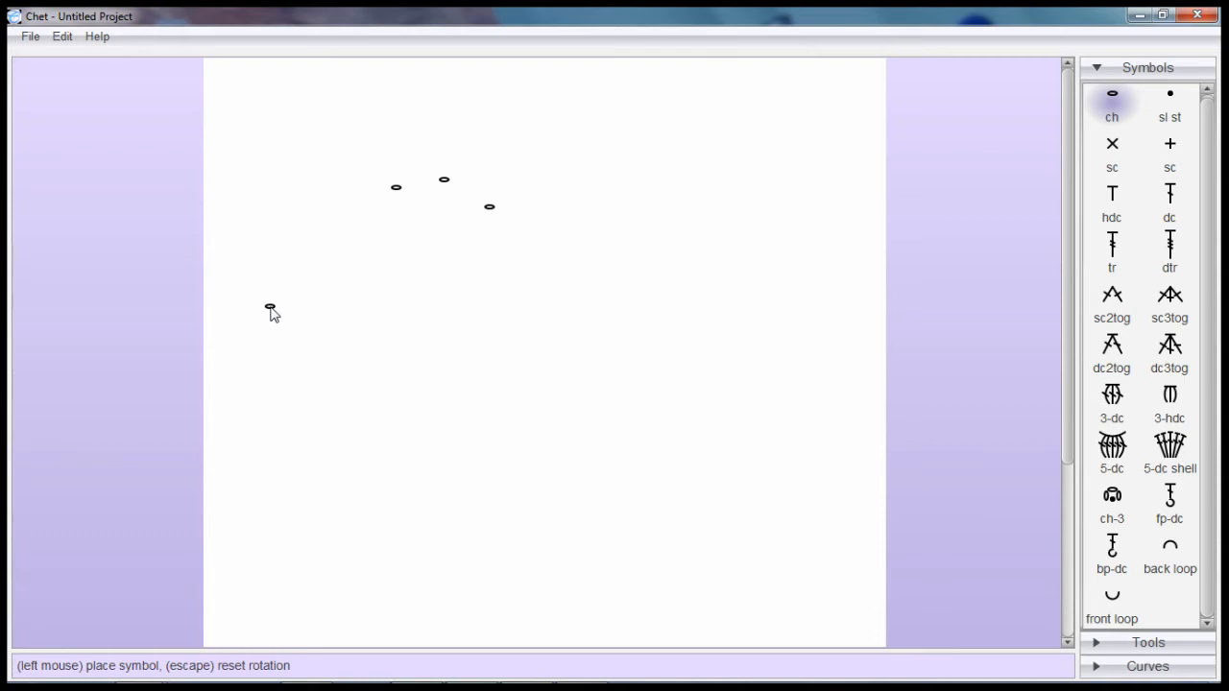
key("ctrl+z")
key("ctrl+z")
key("ctrl+z")
- Redo ten of the undone chain symbol placements
key("ctrl+y")
key("ctrl+y")
key("ctrl+y")
key("ctrl+y")
key("ctrl+y")
key("ctrl+y")
key("ctrl+y")
key("ctrl+y")
key("ctrl+y")
key("ctrl+y")
- Step back and forth through the restored chain placements, undoing them until the page is empty
key("ctrl+z")
key("ctrl+z")
key("ctrl+z")
key("ctrl+z")
key("ctrl+z")
key("ctrl+z")
key("ctrl+z")
key("ctrl+z")
key("ctrl+y")
key("ctrl+z")
key("ctrl+y")
key("ctrl+z")
key("ctrl+z")
key("ctrl+z")
- Place six chain (ch) symbols side by side in a horizontal row in the upper part of the page
left_click(425, 192)
left_click(444, 192)
left_click(460, 193)
left_click(476, 193)
left_click(498, 193)
left_click(518, 193)
- Try the symbol selection and placement tools in turn and leave symbol selection active
left_click(1141, 643)
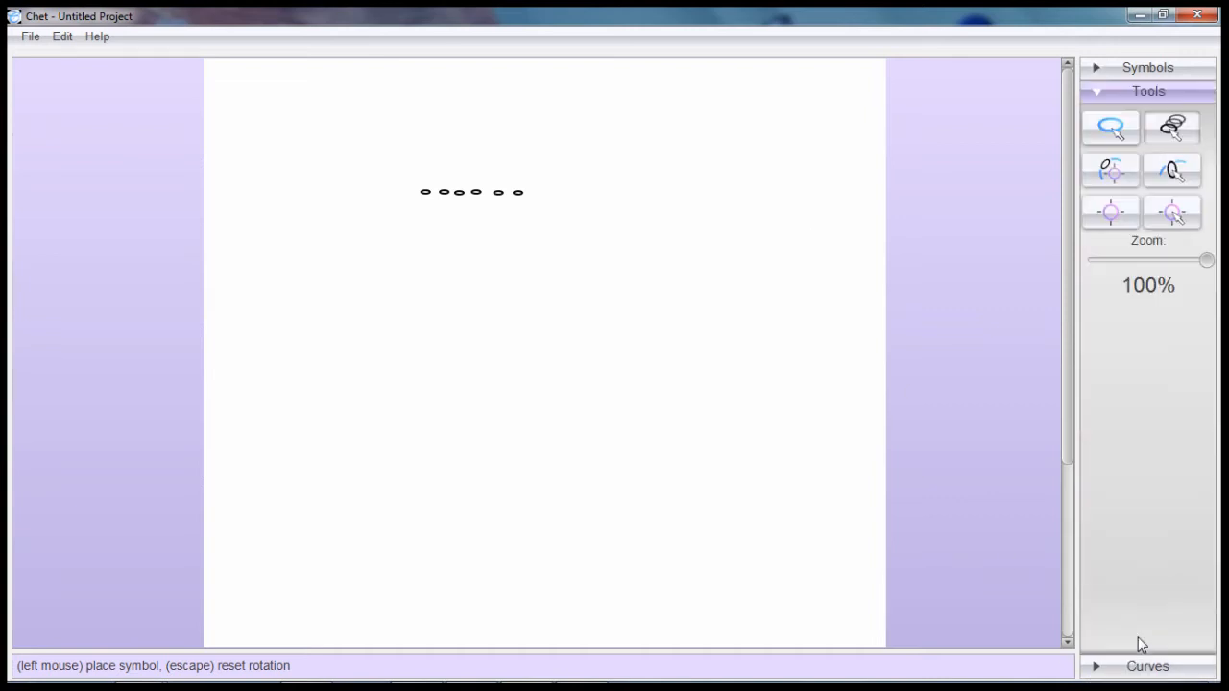
left_click(1125, 132)
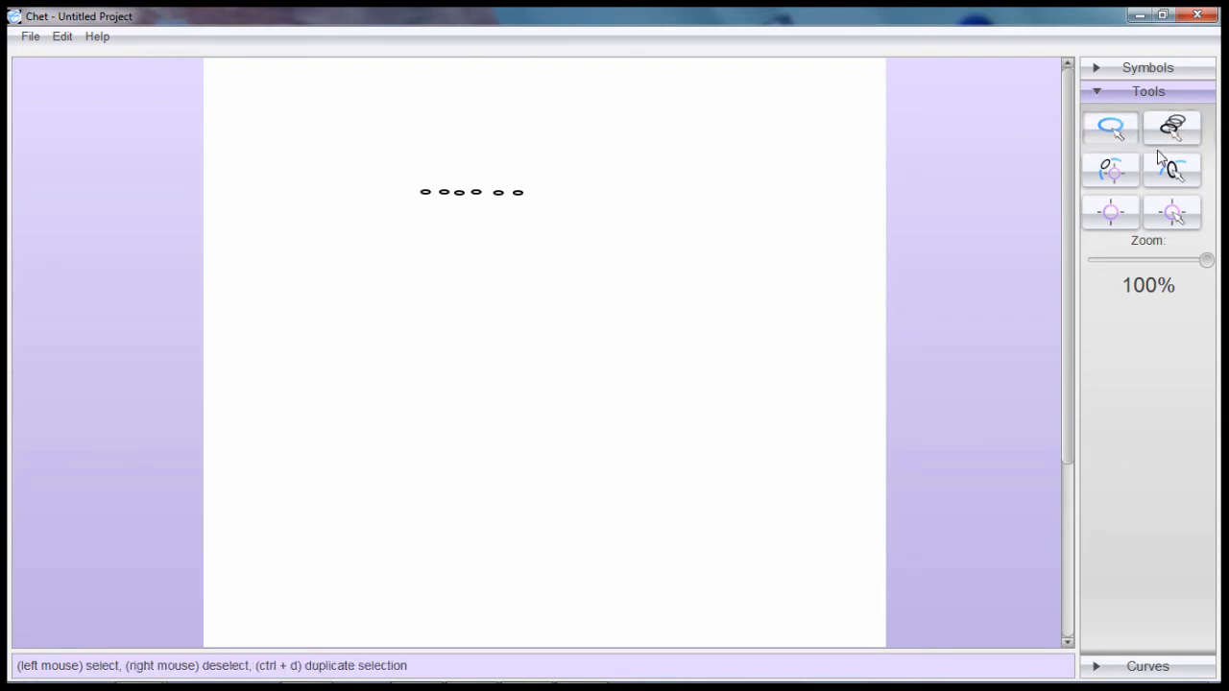
left_click(1179, 138)
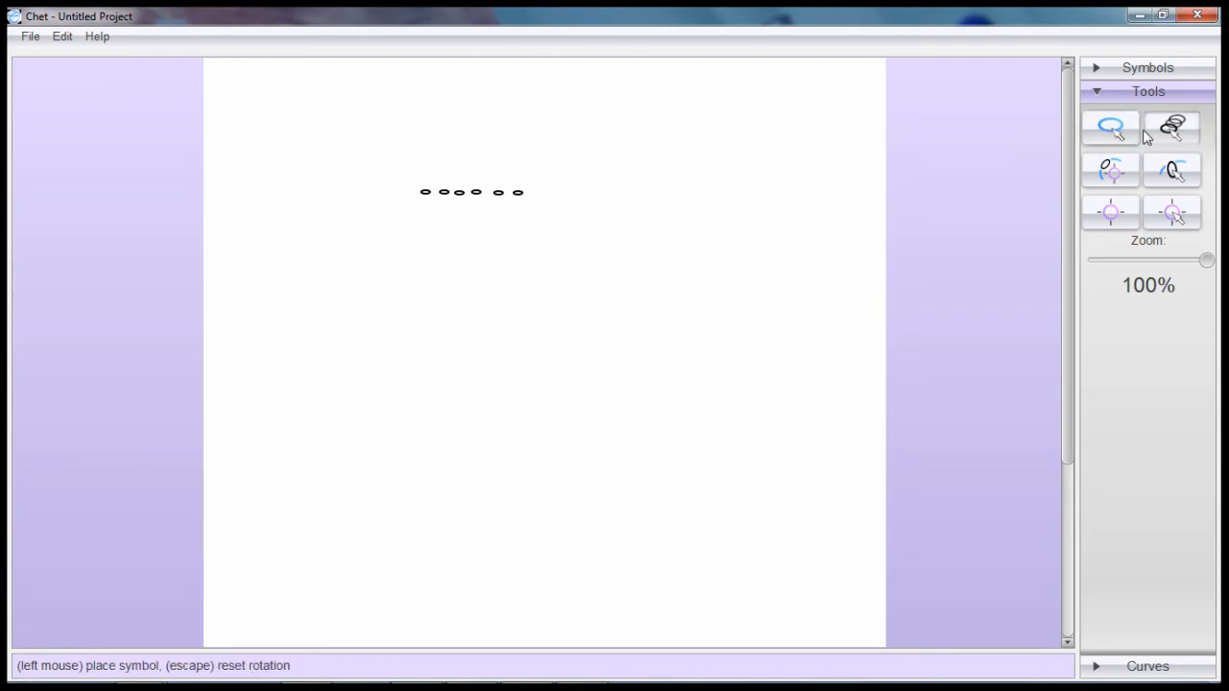
left_click(1114, 129)
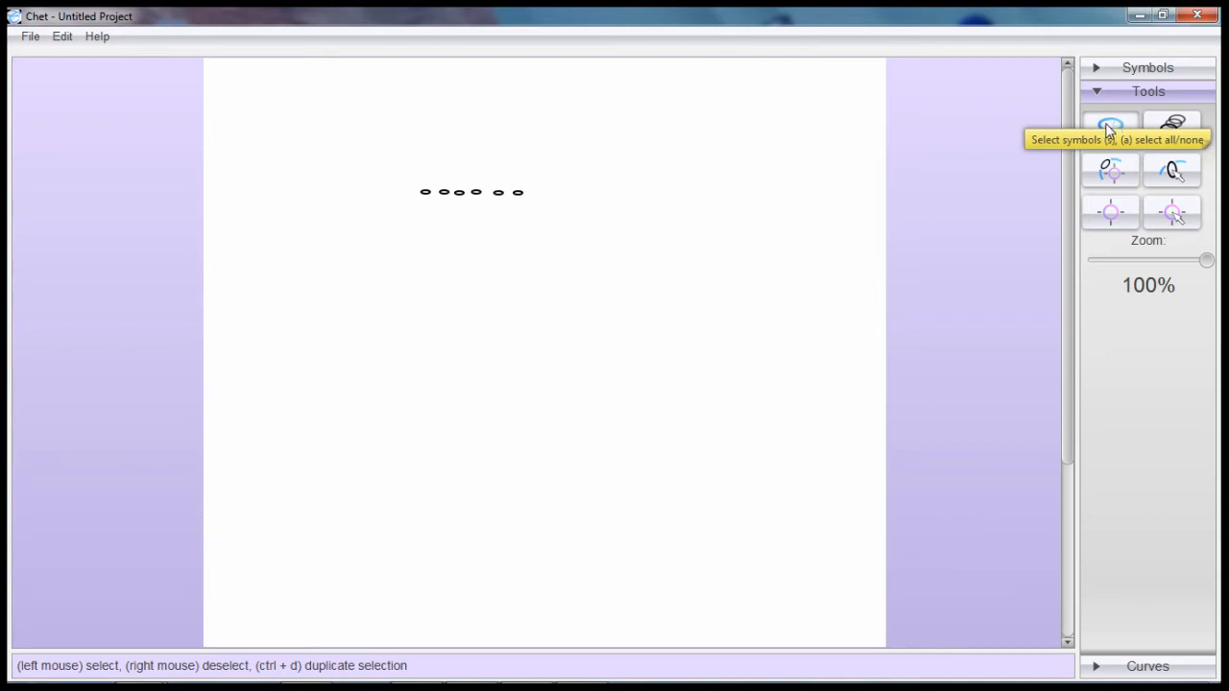
left_click(1114, 128)
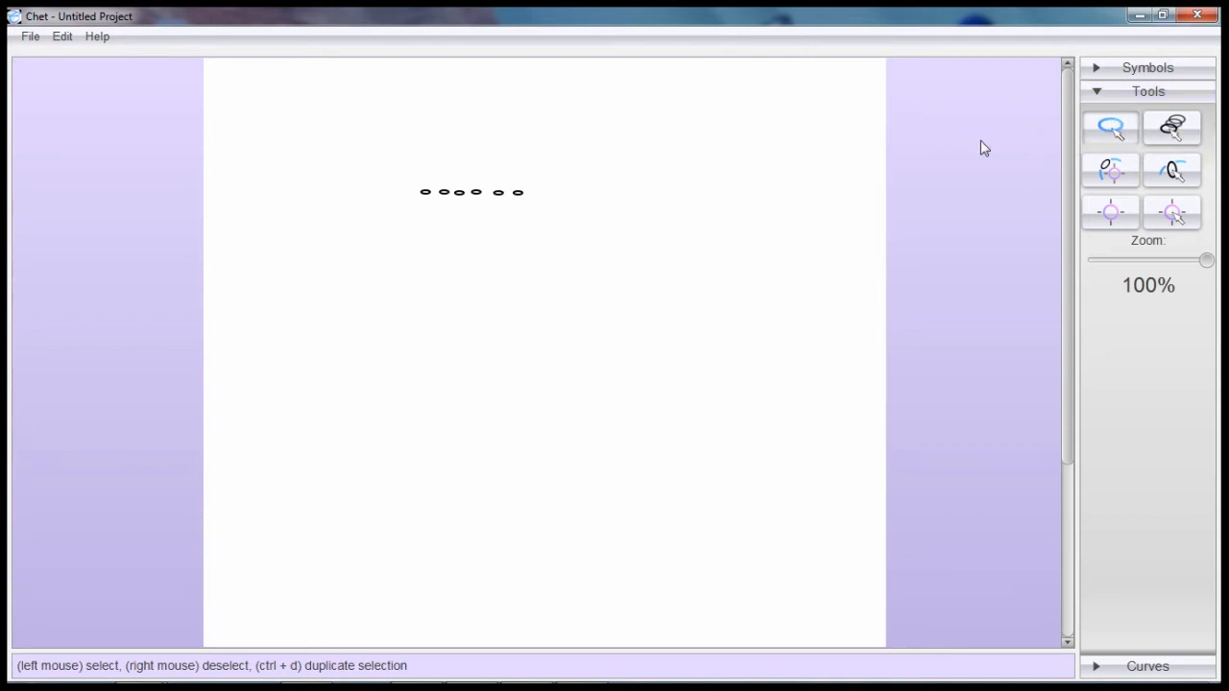
- Select the five chain symbols after the first one and move them left so the second chain sits close to the first
left_click(445, 194)
left_click(460, 194)
left_click(477, 194)
left_click(499, 194)
left_click(517, 194)
key("g")
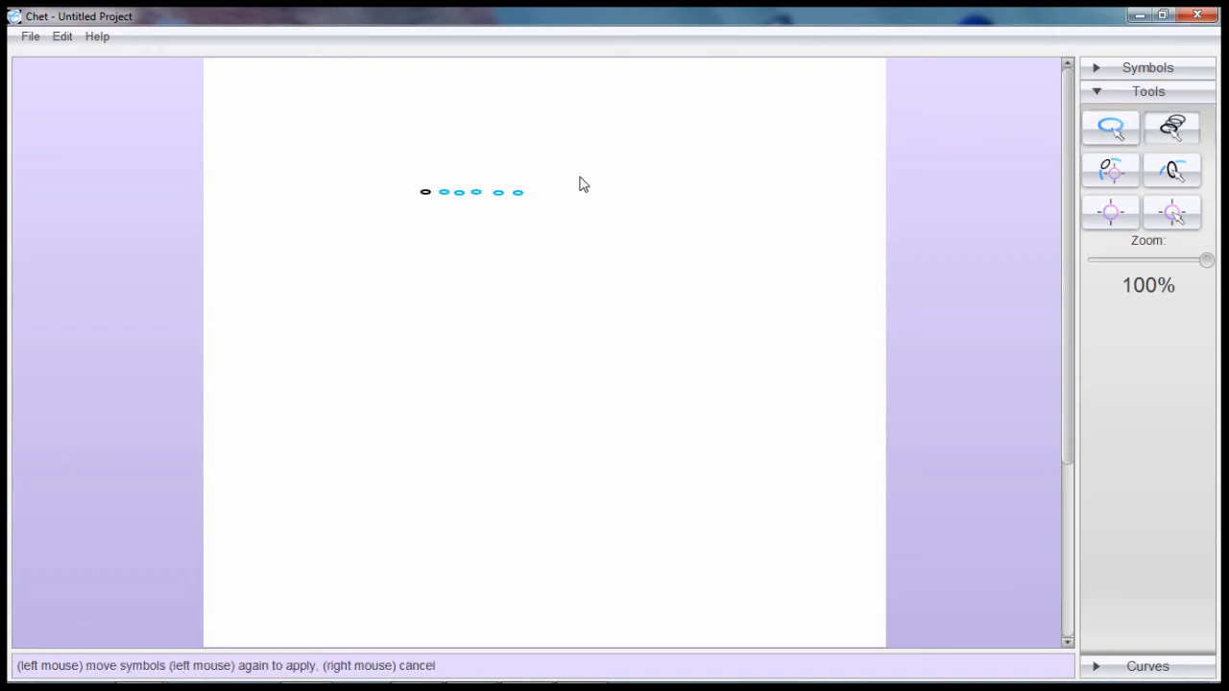
left_click(452, 258)
right_click(437, 208)
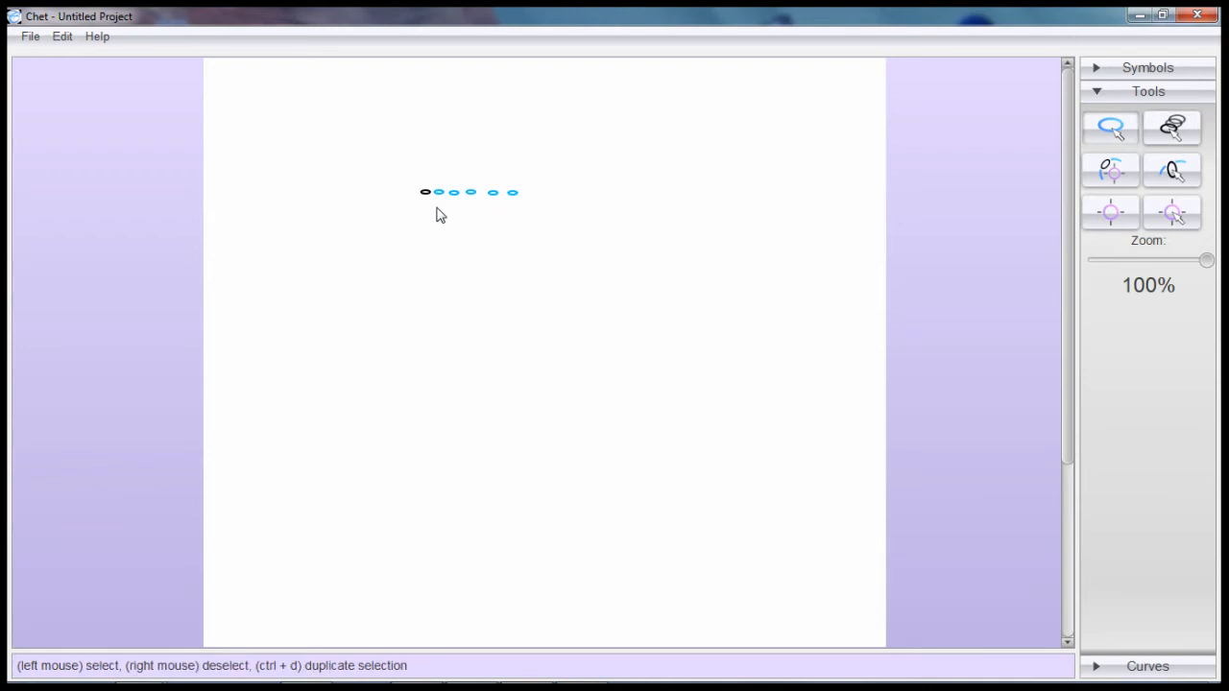
- Drop the second and third chain symbols from the selection in turn, each time moving the remaining ones closer to close the gap
right_click(439, 193)
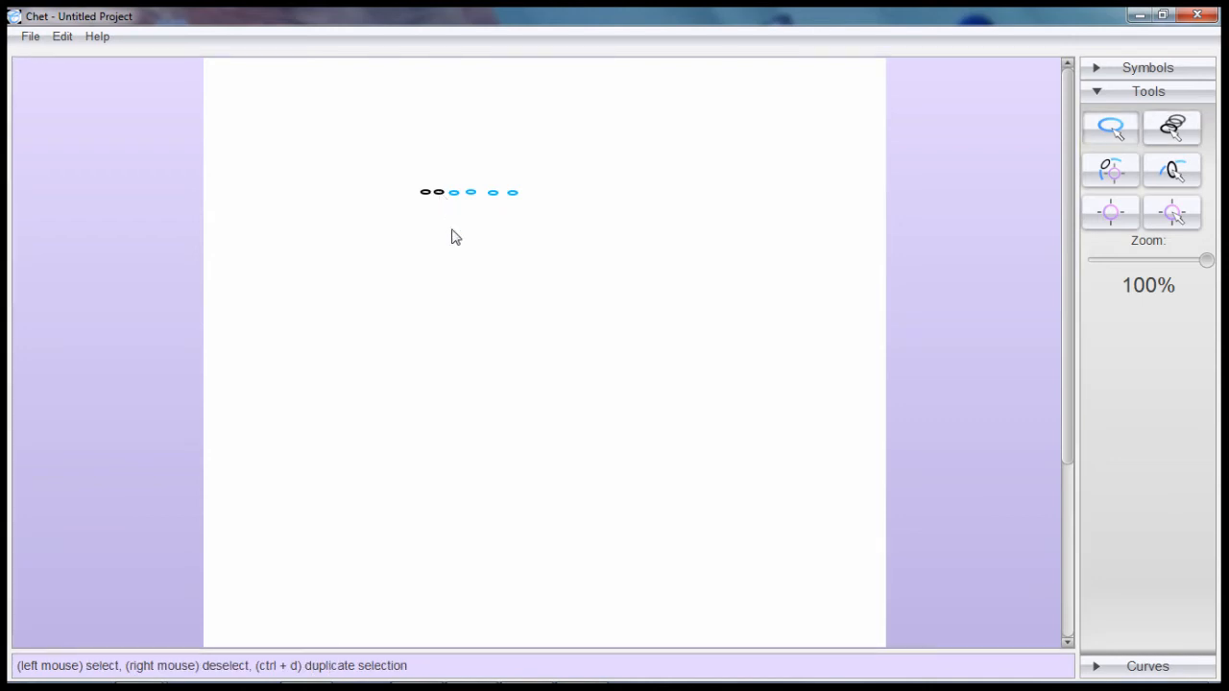
left_click(470, 287)
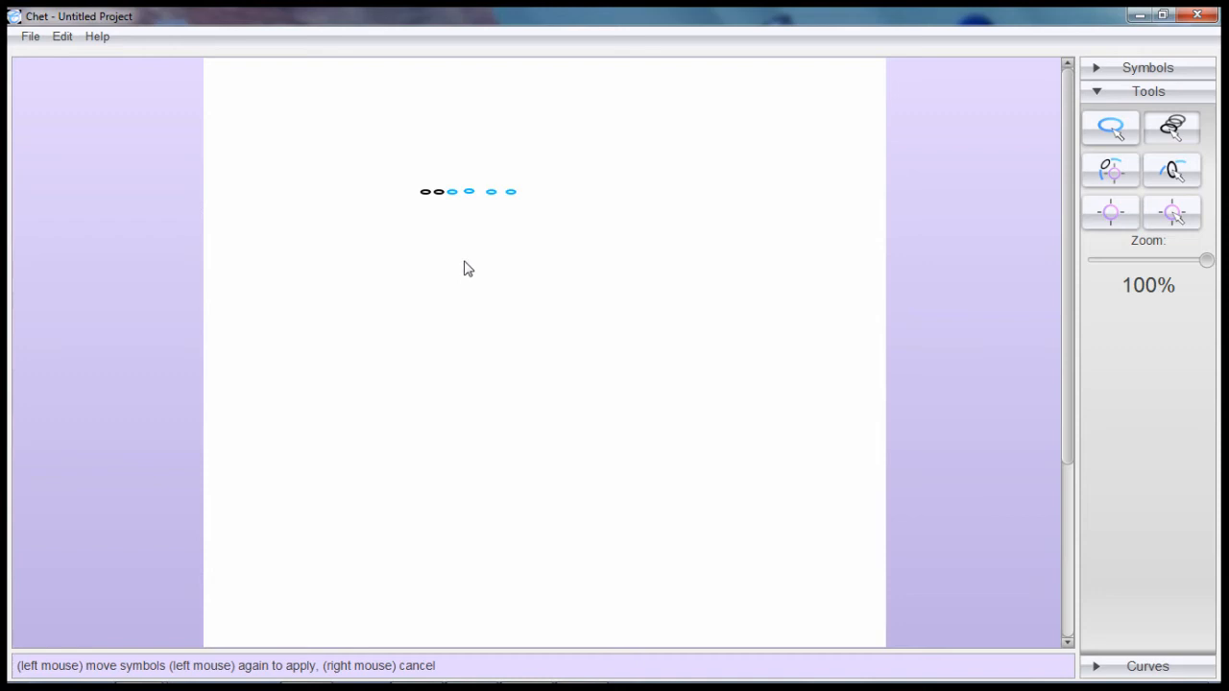
left_click(457, 222)
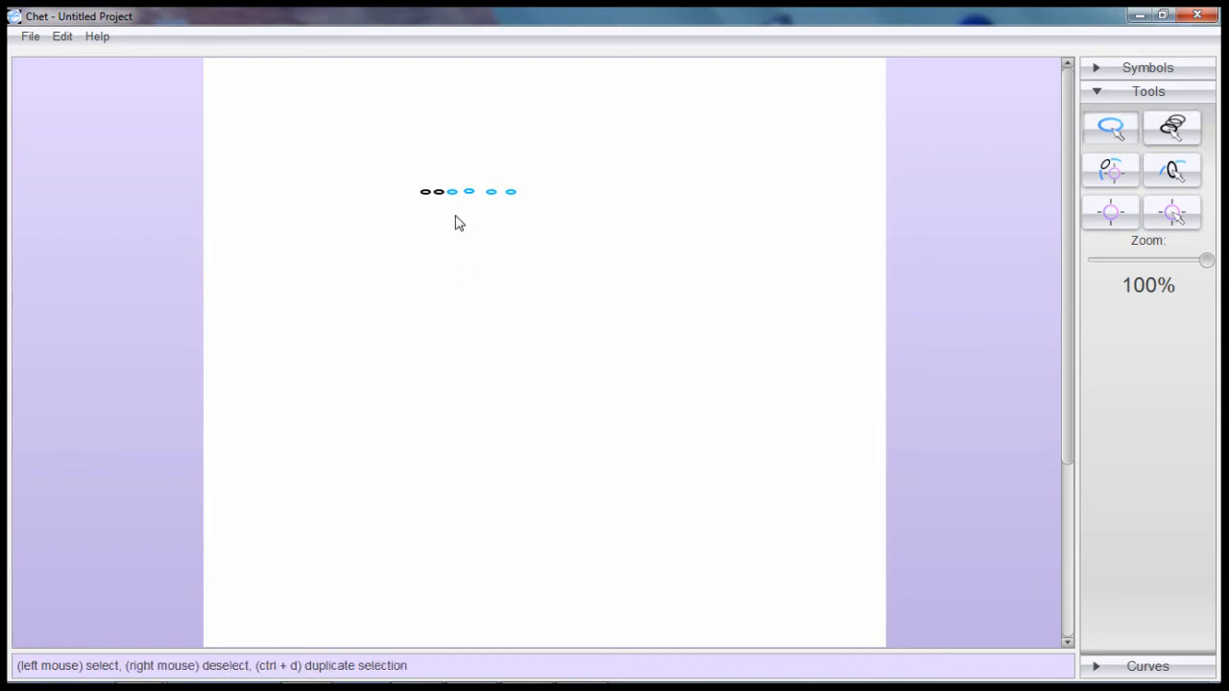
right_click(450, 191)
key("ctrl+d")
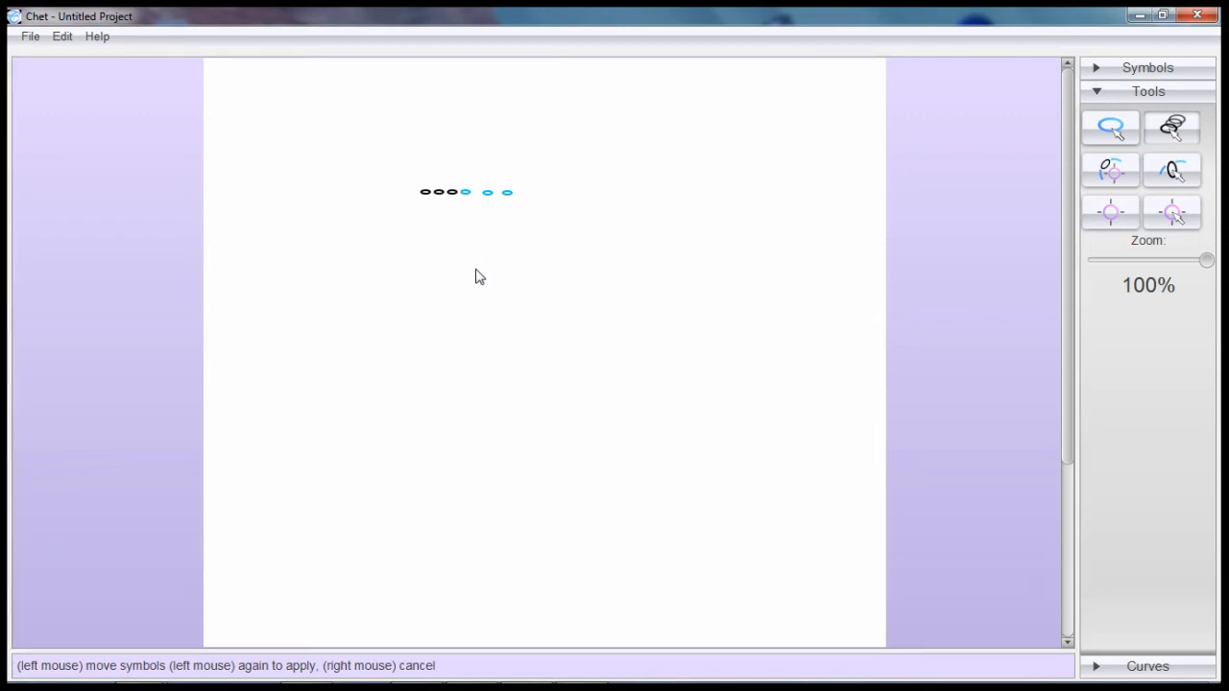
left_click(472, 253)
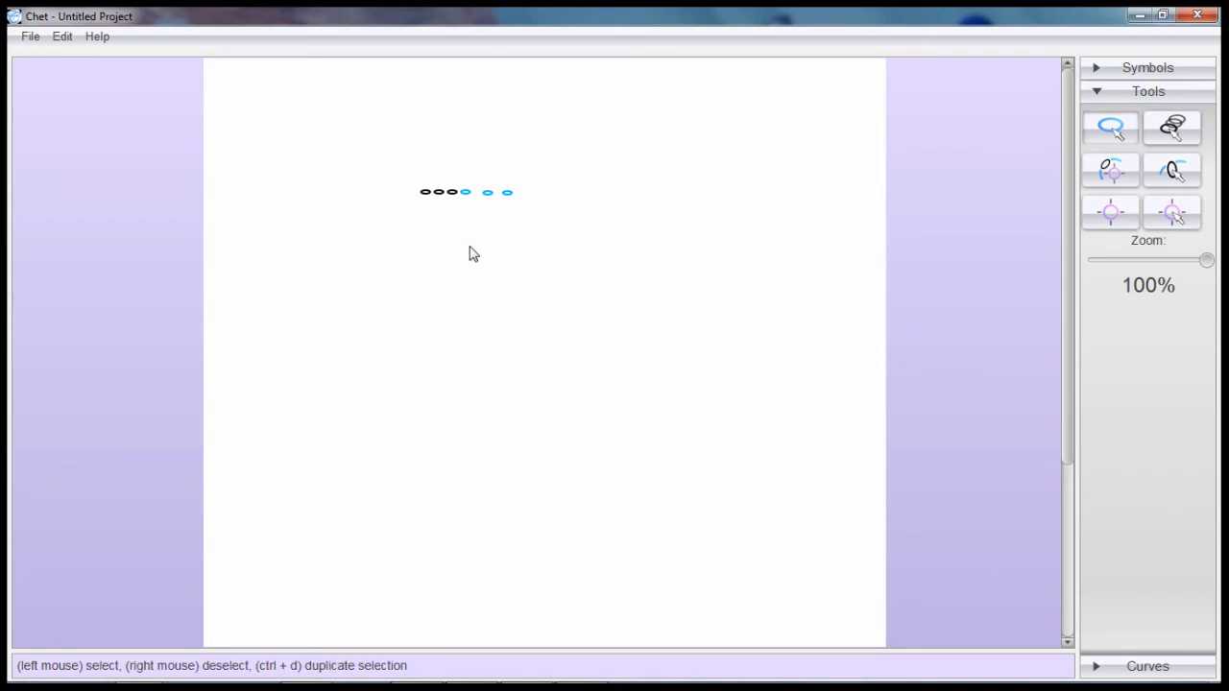
- Drop the fourth and fifth chain symbols from the selection in turn, moving the remaining ones closer until all six are evenly spaced
right_click(466, 193)
key("ctrl+d")
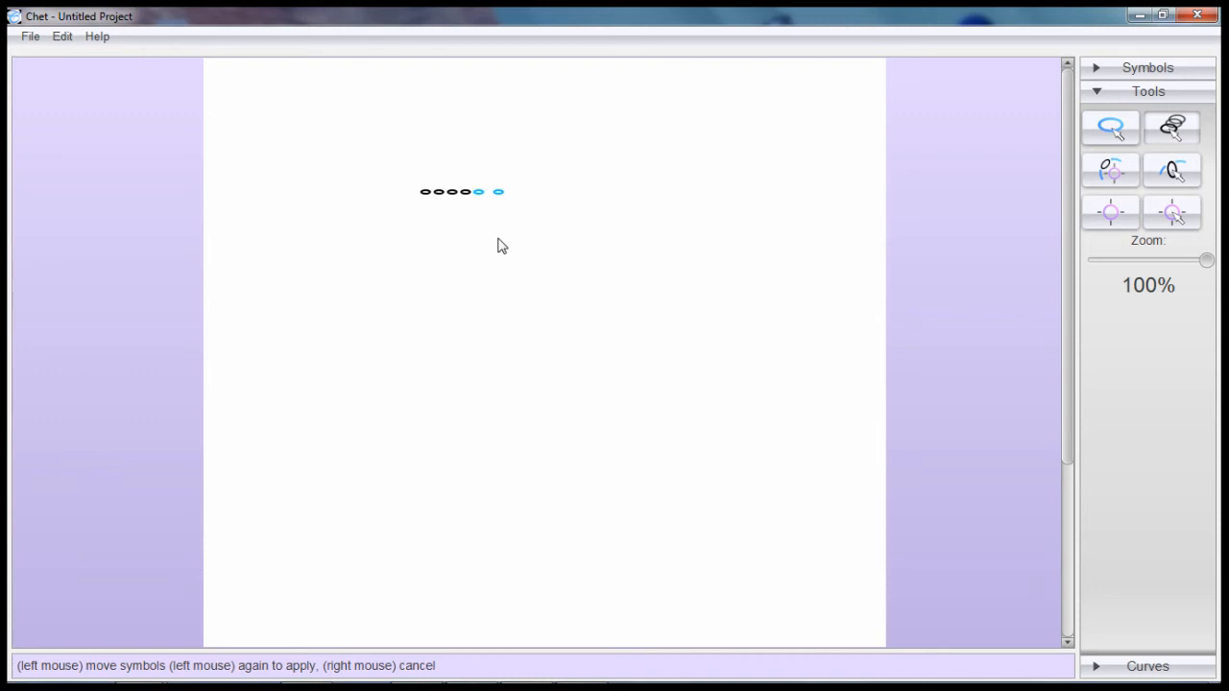
left_click(498, 246)
right_click(480, 193)
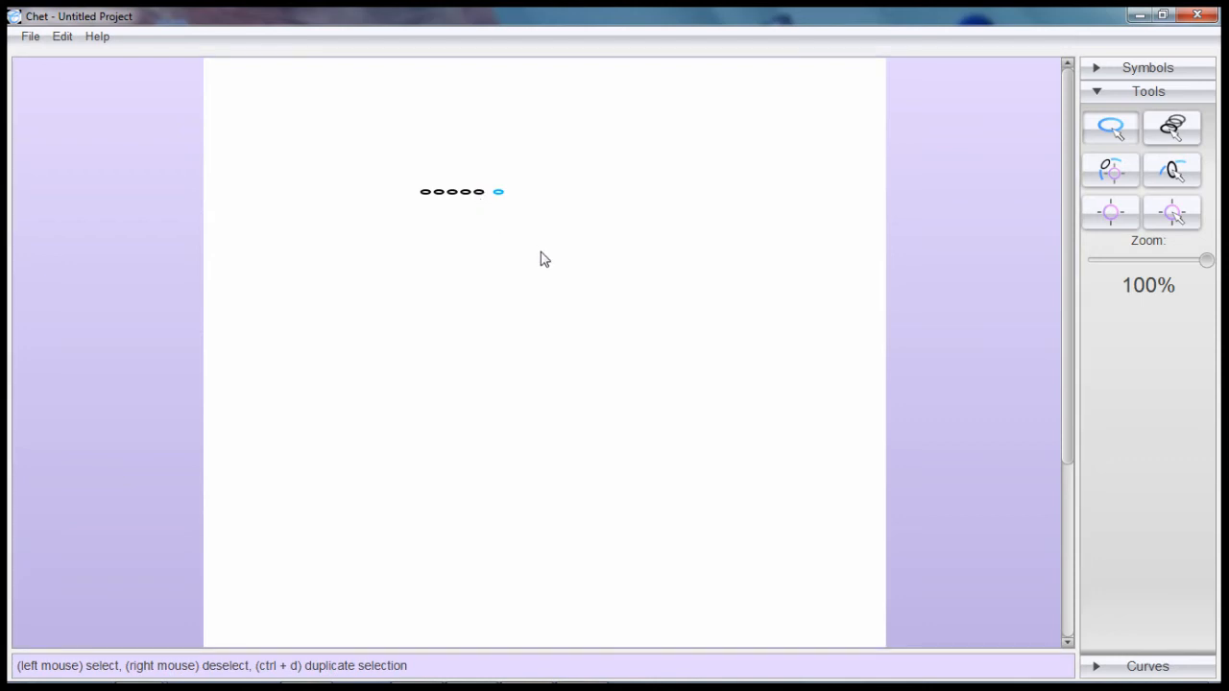
key("ctrl+d")
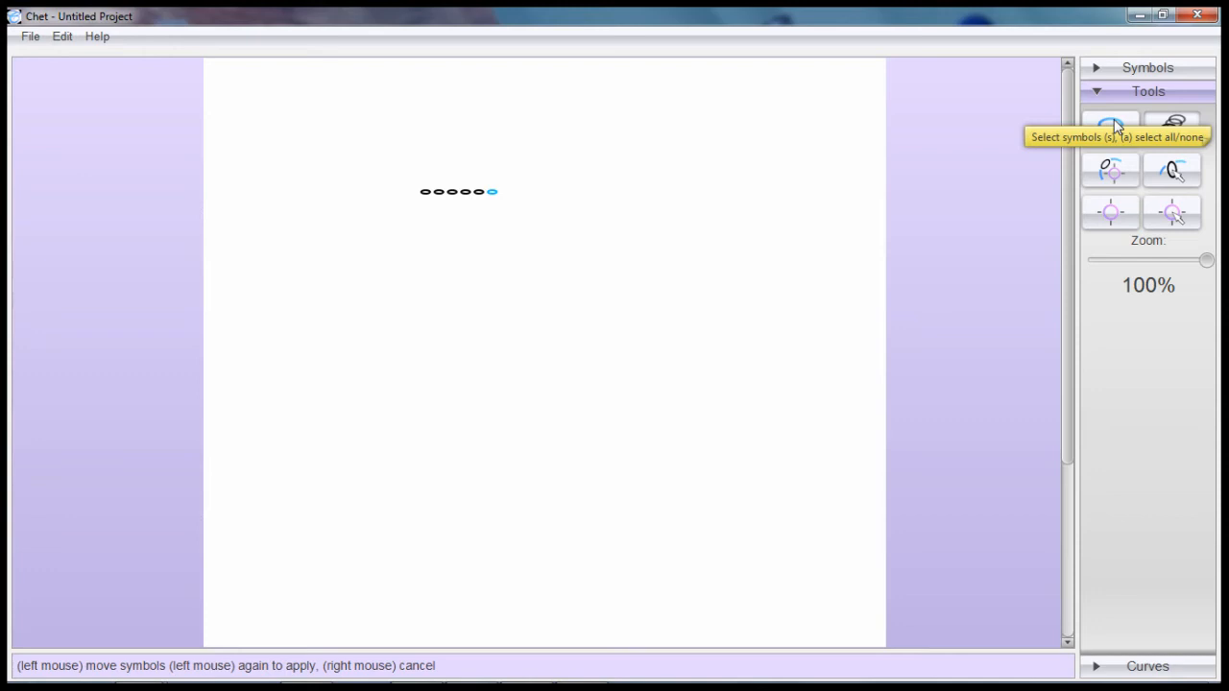
right_click(673, 237)
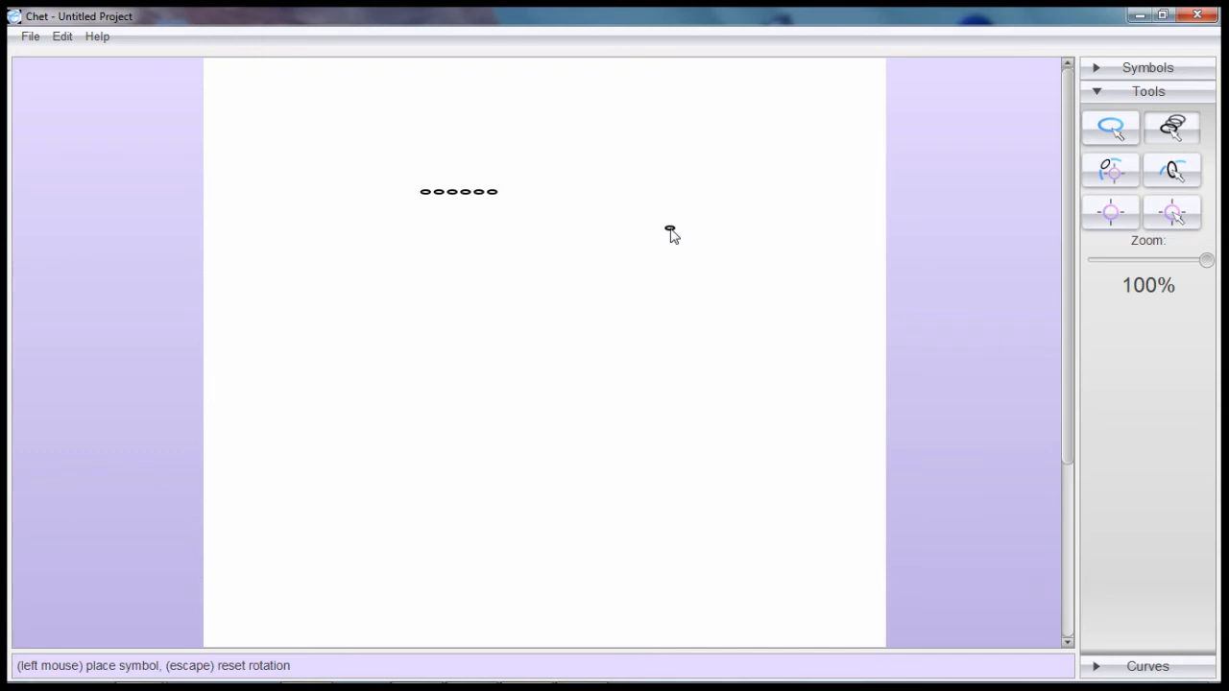
- Toggle the selection of all chain symbols on and off several times
key("ctrl+a")
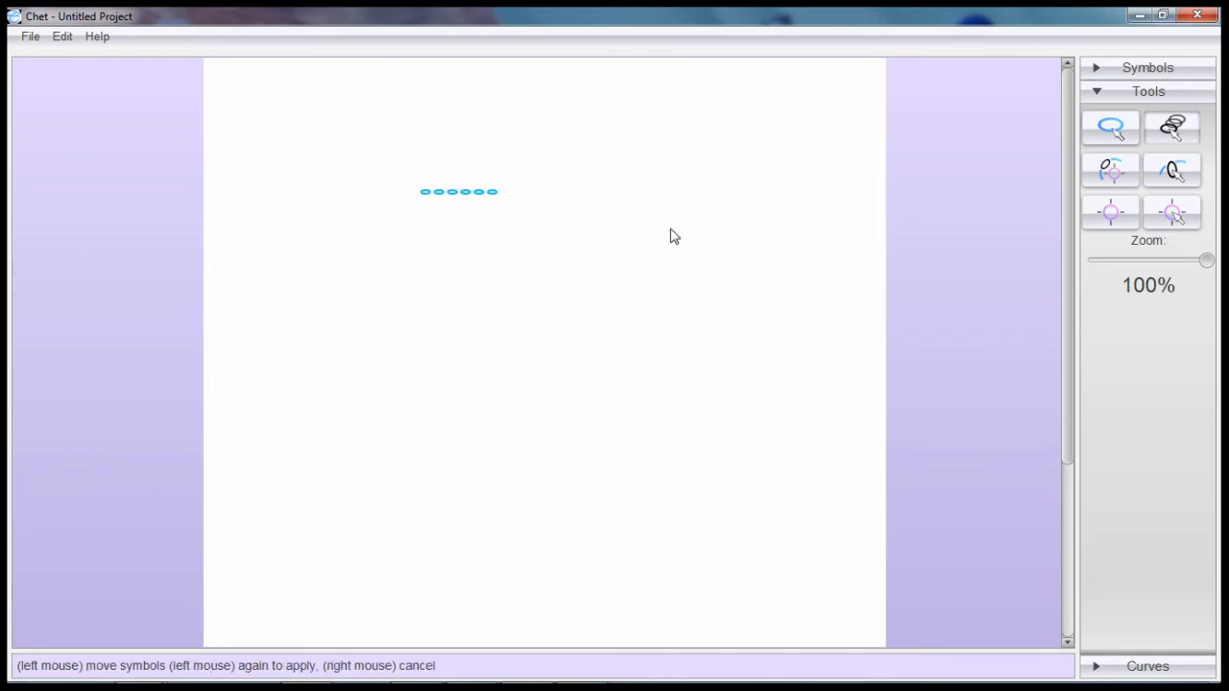
right_click(673, 237)
key("ctrl+a")
right_click(673, 236)
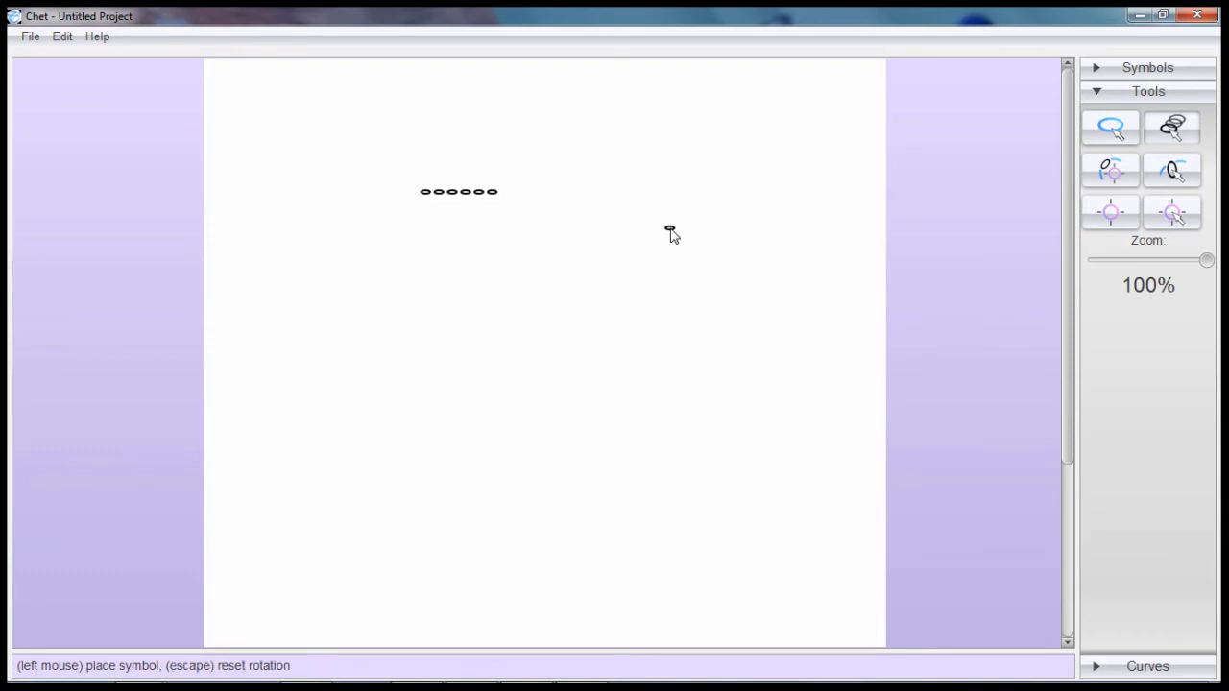
key("ctrl+a")
right_click(673, 236)
key("ctrl+a")
right_click(673, 236)
- Compare the two sc symbol styles and place the plus-shaped one just above the first chain symbol
left_click(1134, 72)
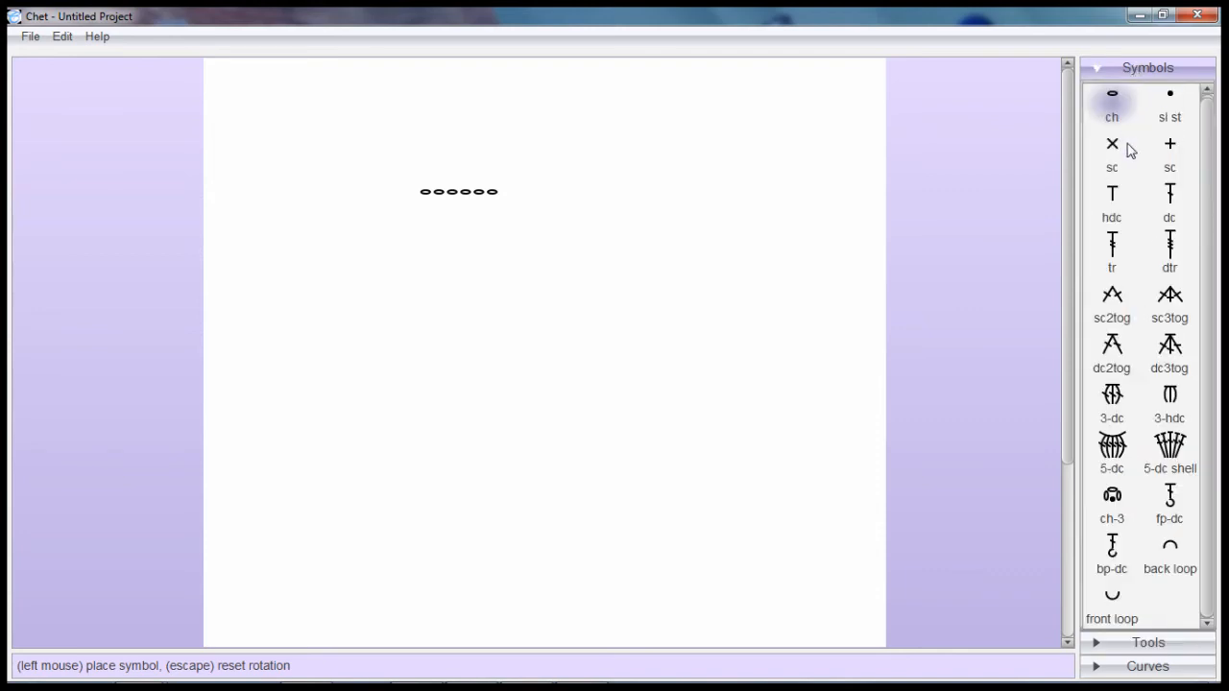
left_click(1171, 145)
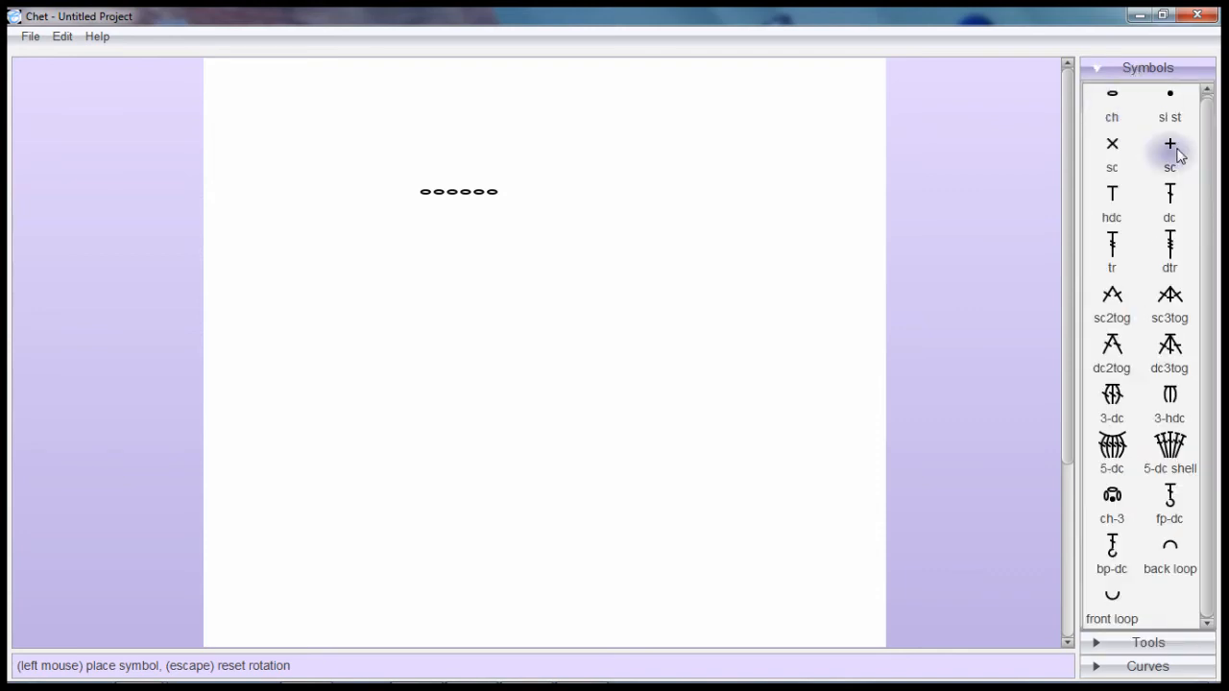
left_click(1111, 152)
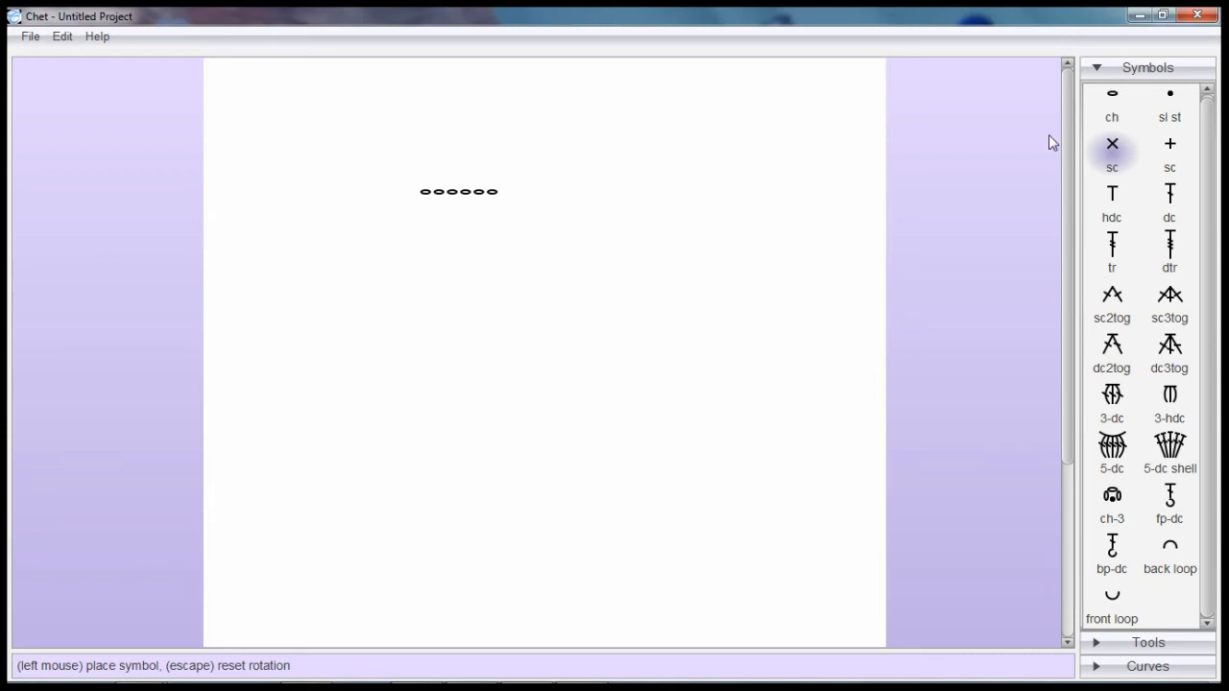
left_click(1168, 150)
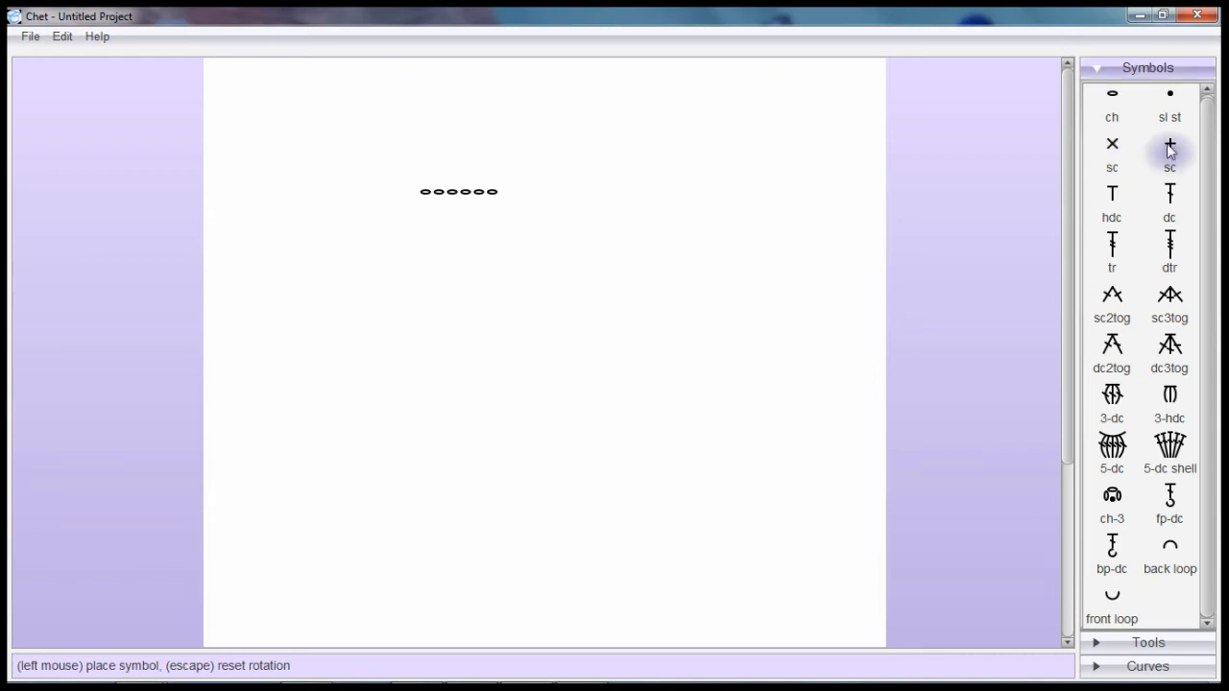
left_click(1112, 152)
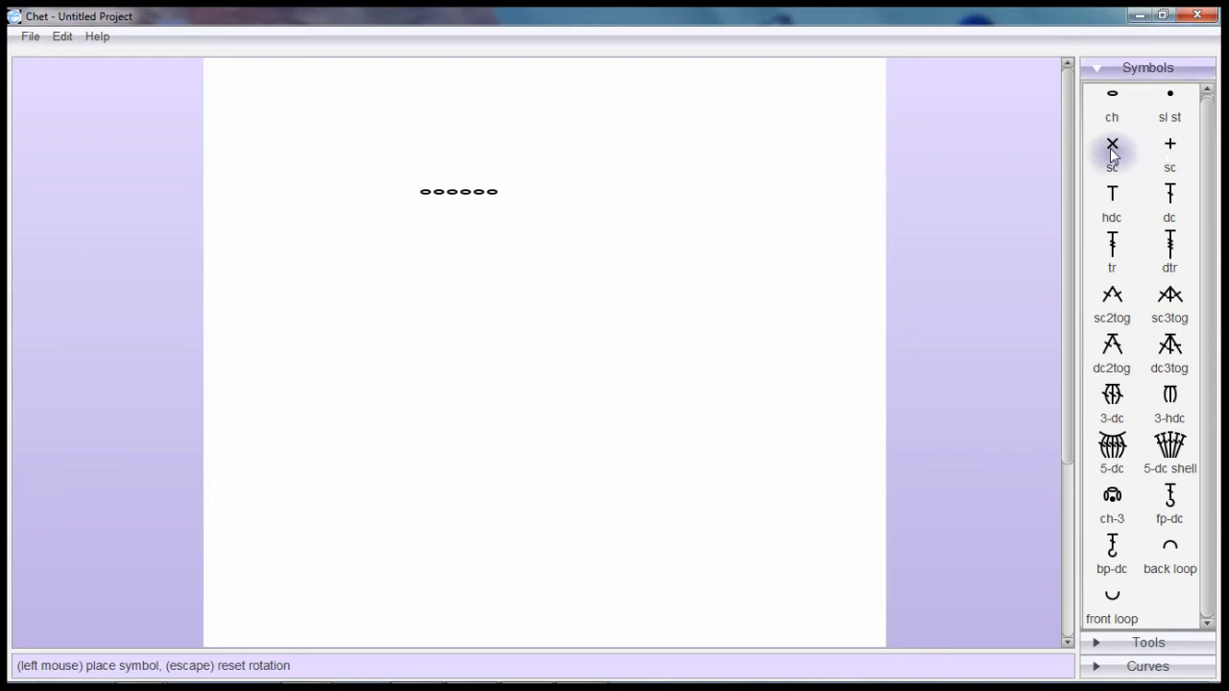
left_click(1169, 147)
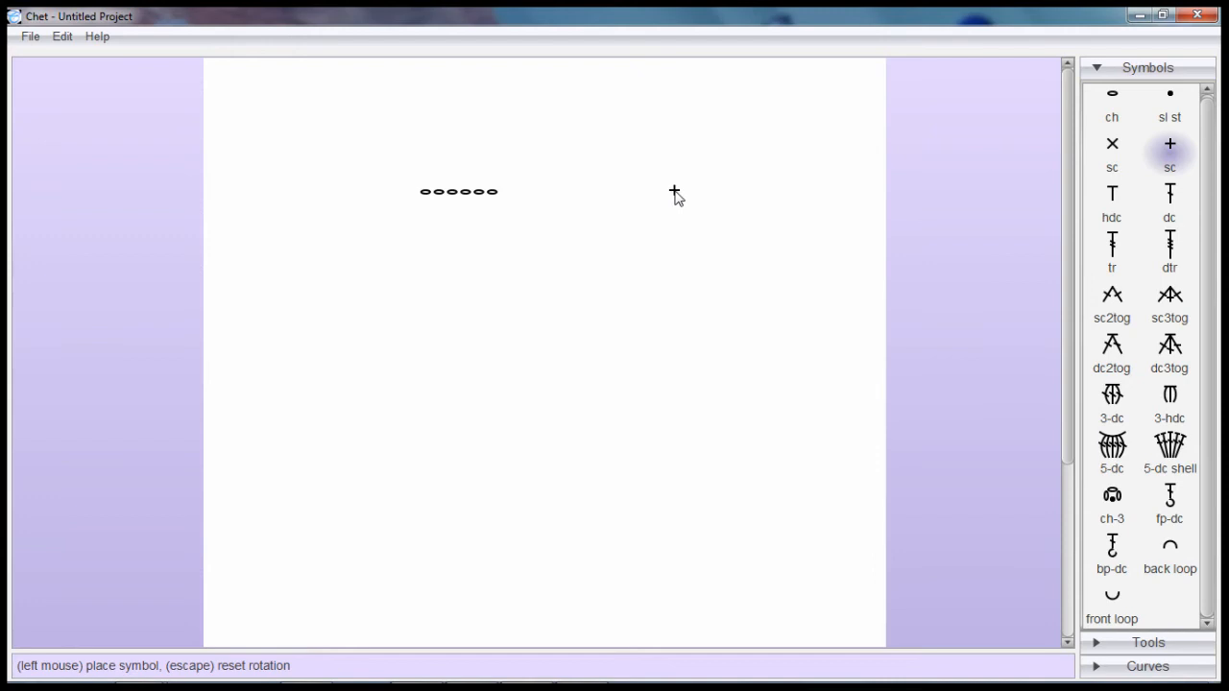
left_click(1114, 147)
left_click(1172, 151)
left_click(424, 180)
right_click(603, 248)
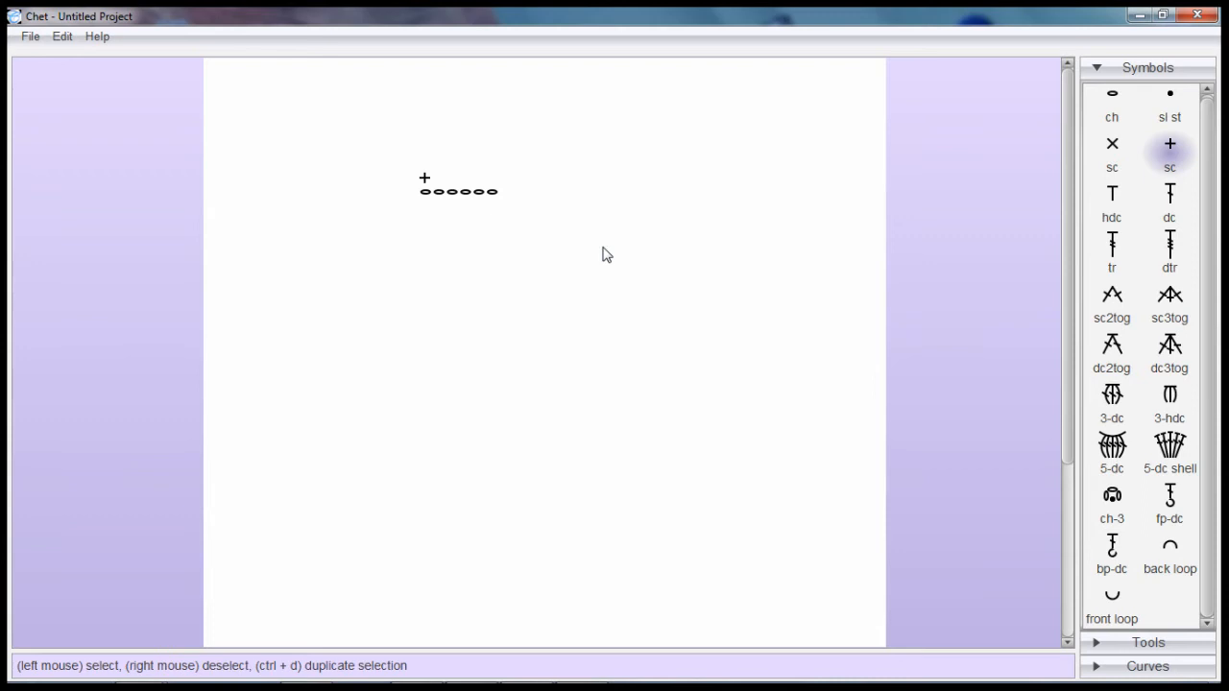
- Move the plus-shaped sc symbol down closer to the first chain and place a duplicate of it above the second chain
left_click(419, 177)
right_click(425, 183)
left_click(425, 180)
key("ctrl+d")
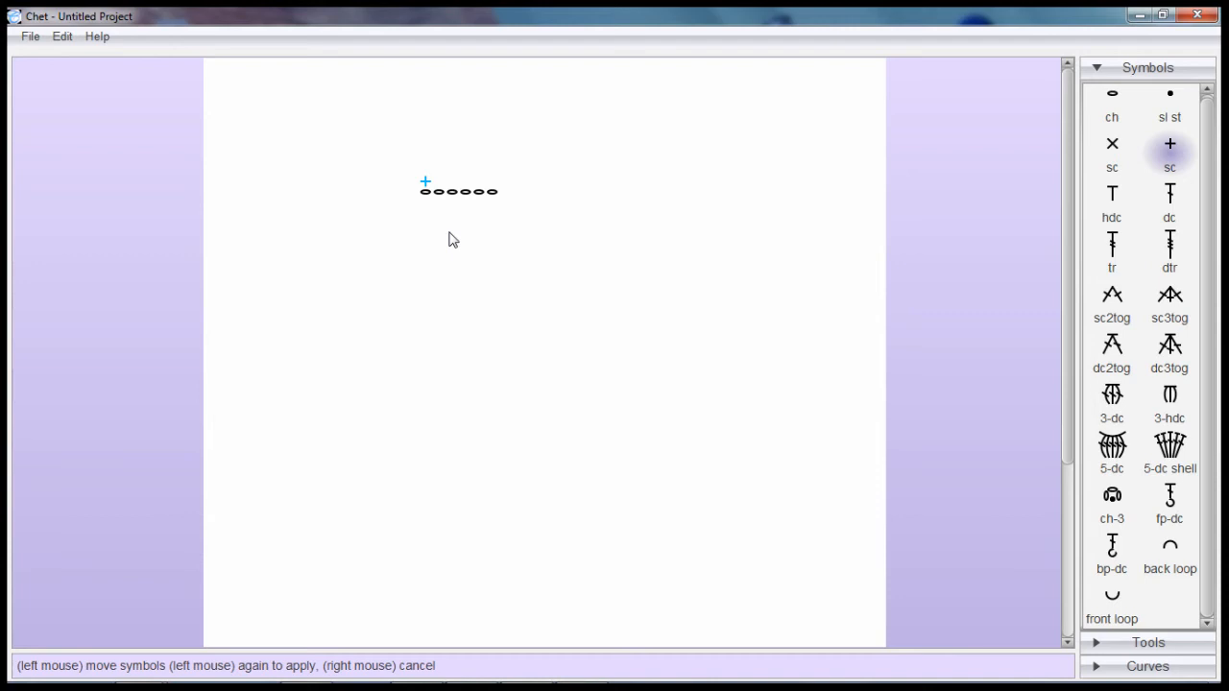
key("ctrl+d")
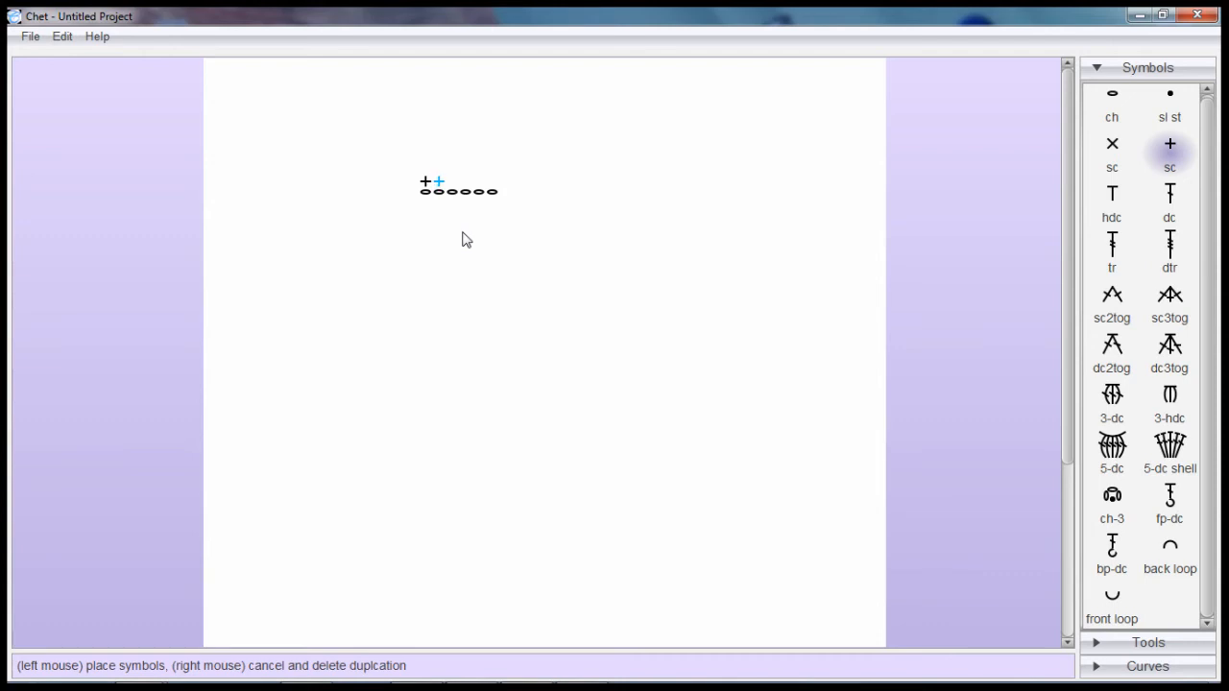
left_click(462, 239)
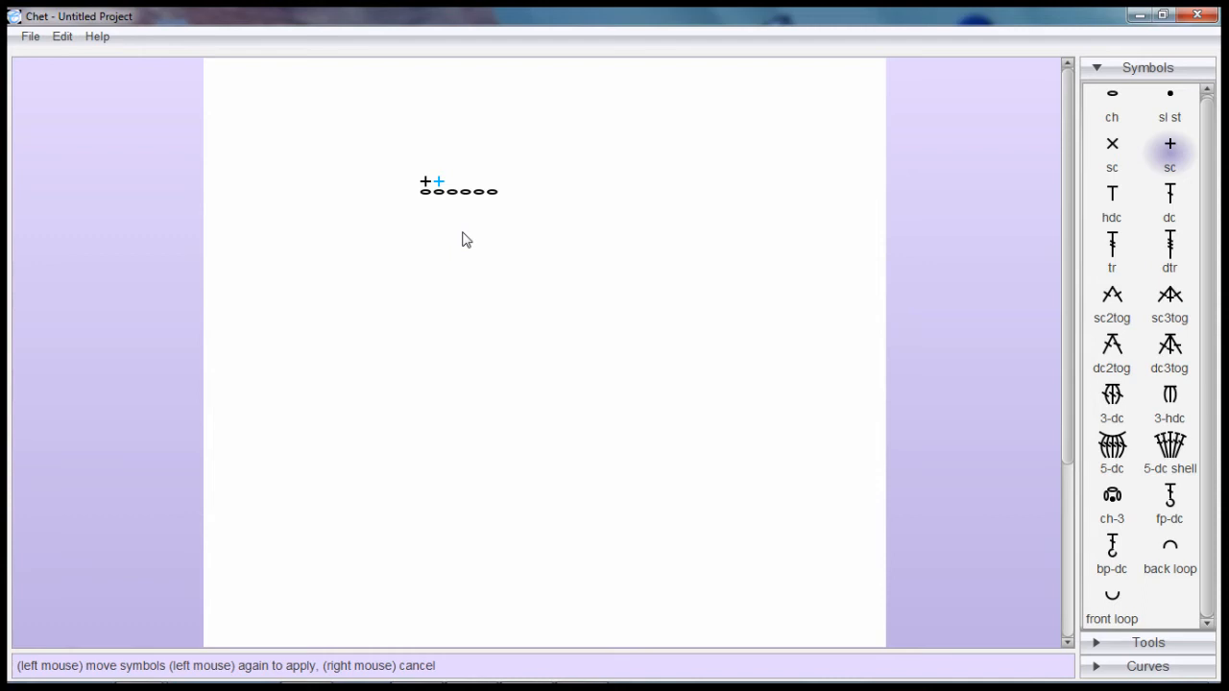
- Duplicate the pair of plus-shaped sc symbols twice along the row so that one sits above each of the six chains
left_click(462, 239)
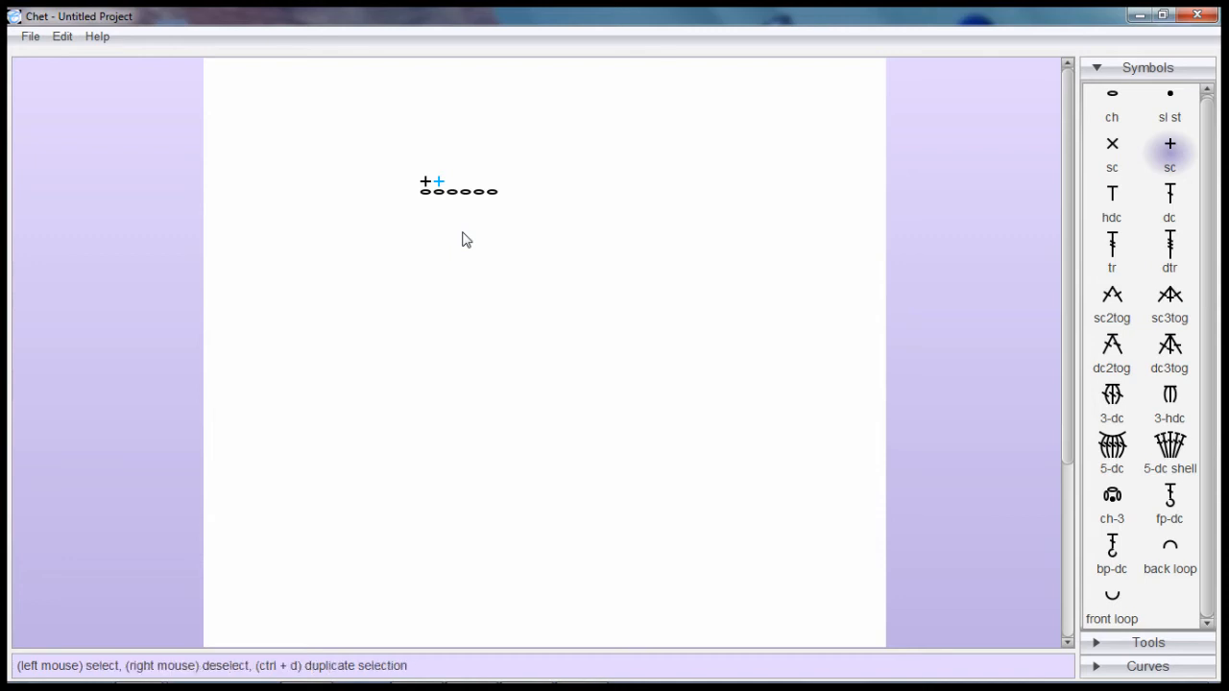
left_click(424, 184)
key("ctrl+d")
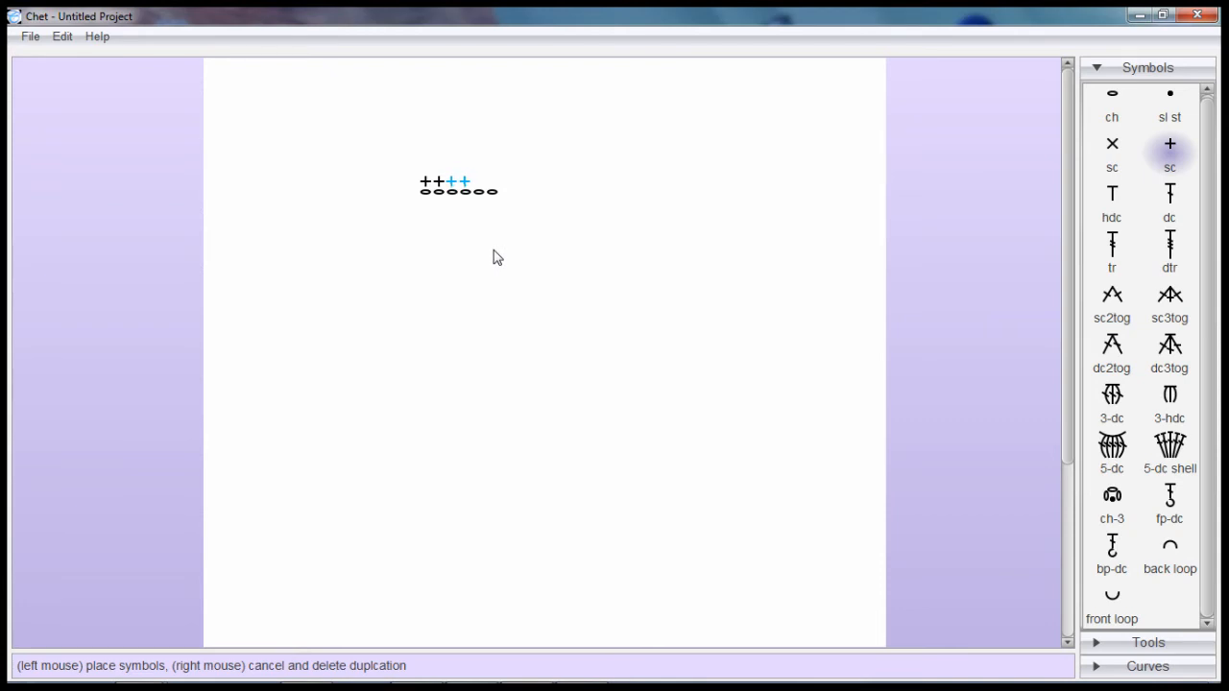
left_click(494, 250)
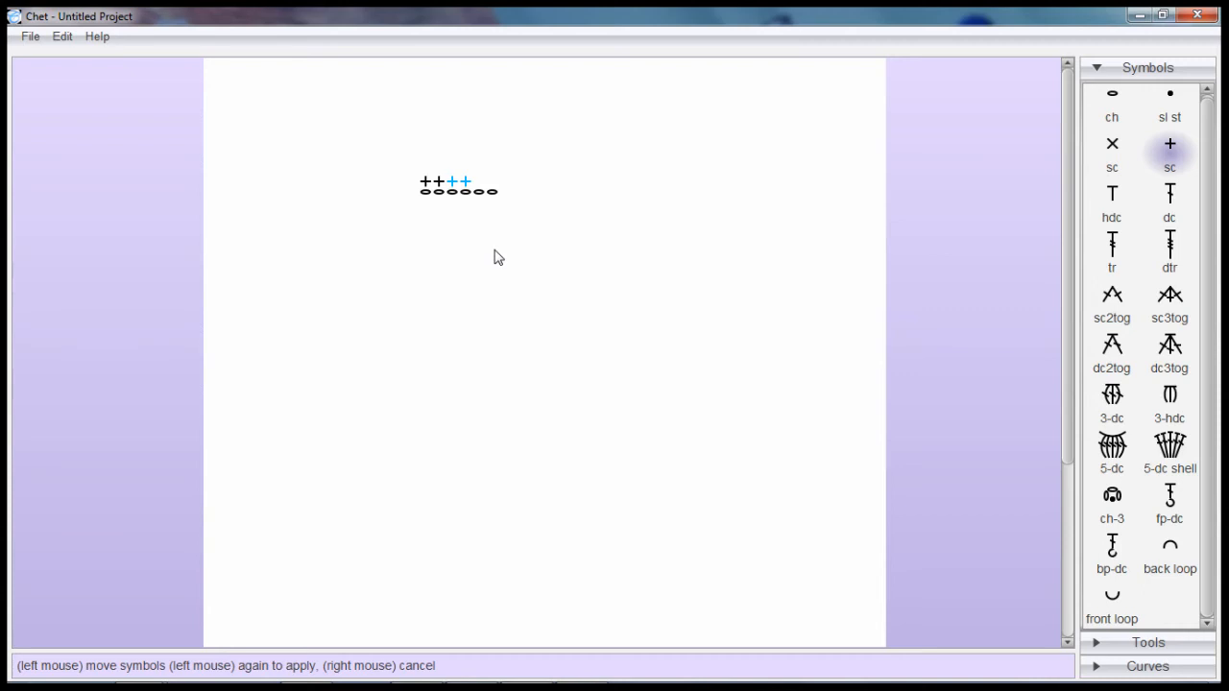
left_click(495, 257)
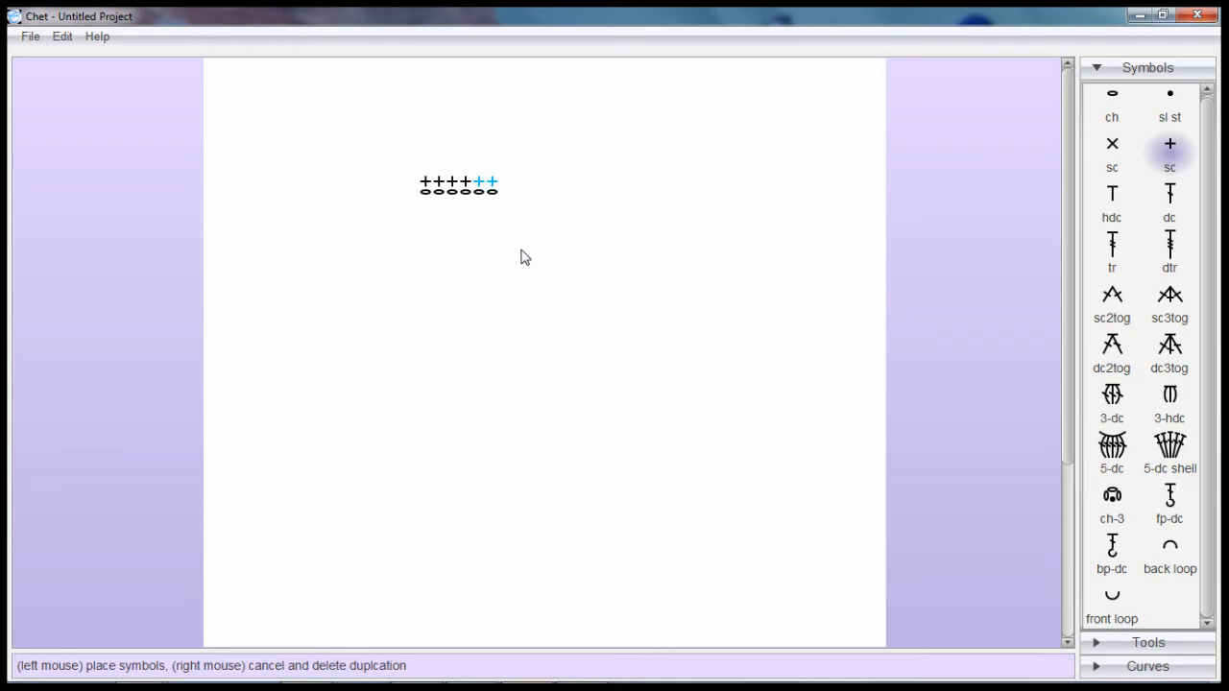
left_click(520, 258)
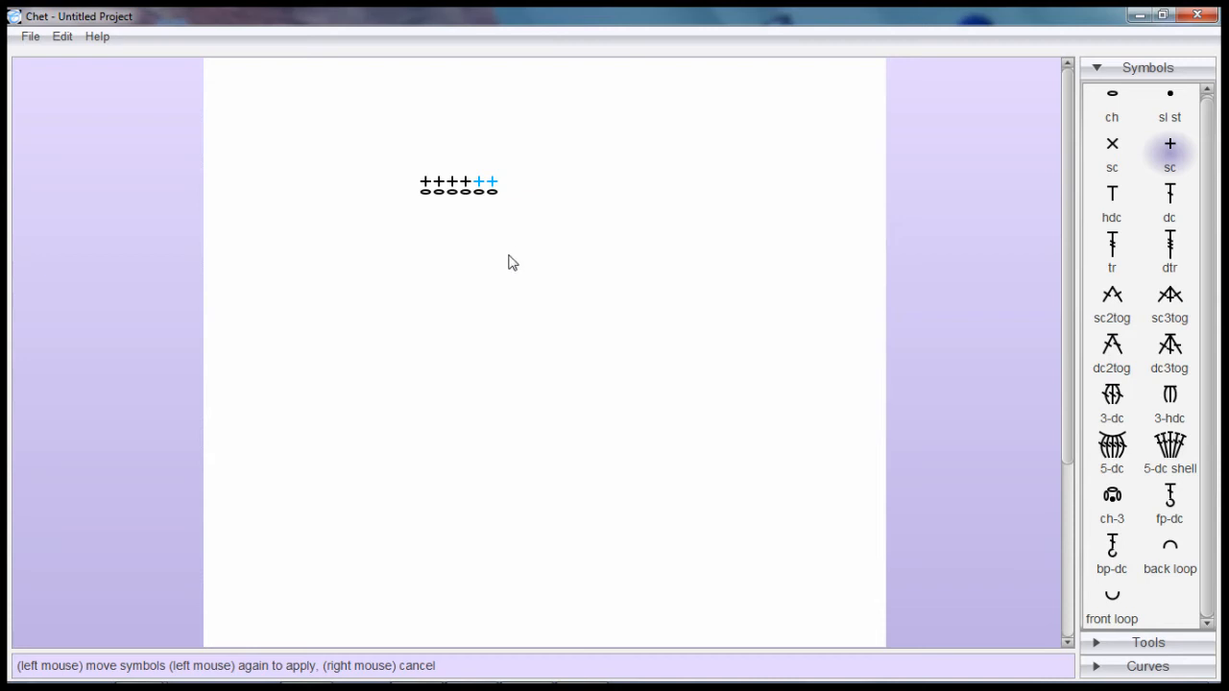
right_click(509, 256)
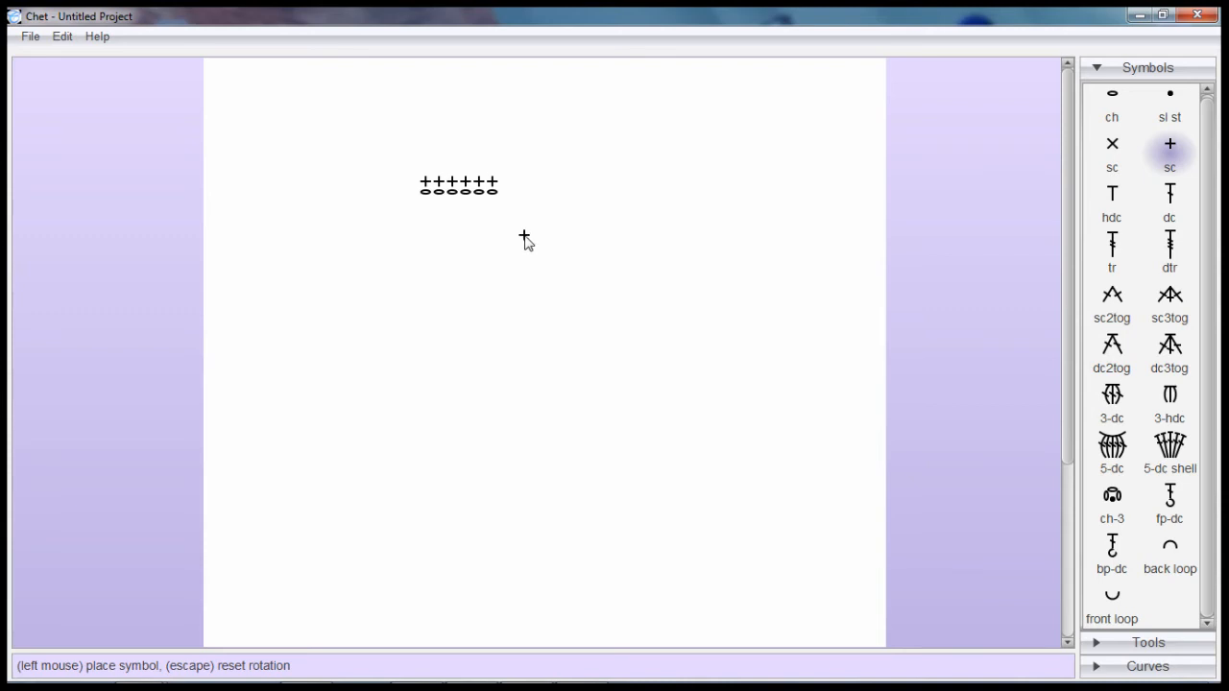
- Duplicate all chain and sc symbols and place the copy directly to the right, continuing both rows with even spacing
key("ctrl+a")
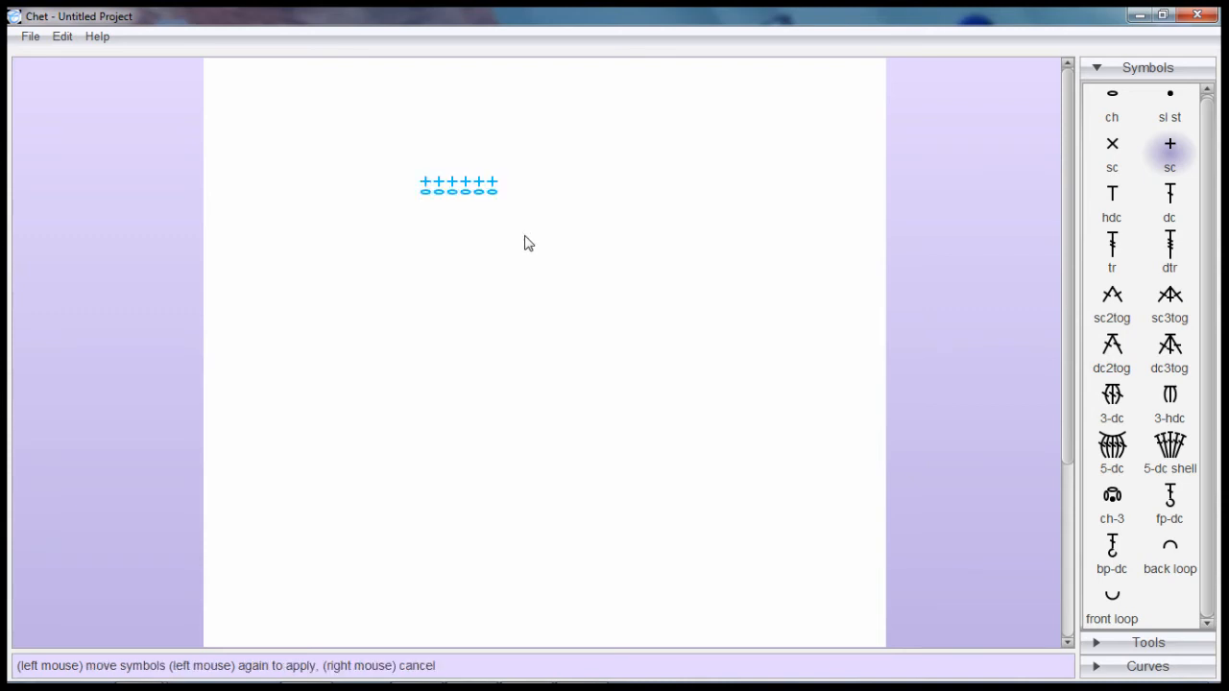
key("ctrl+d")
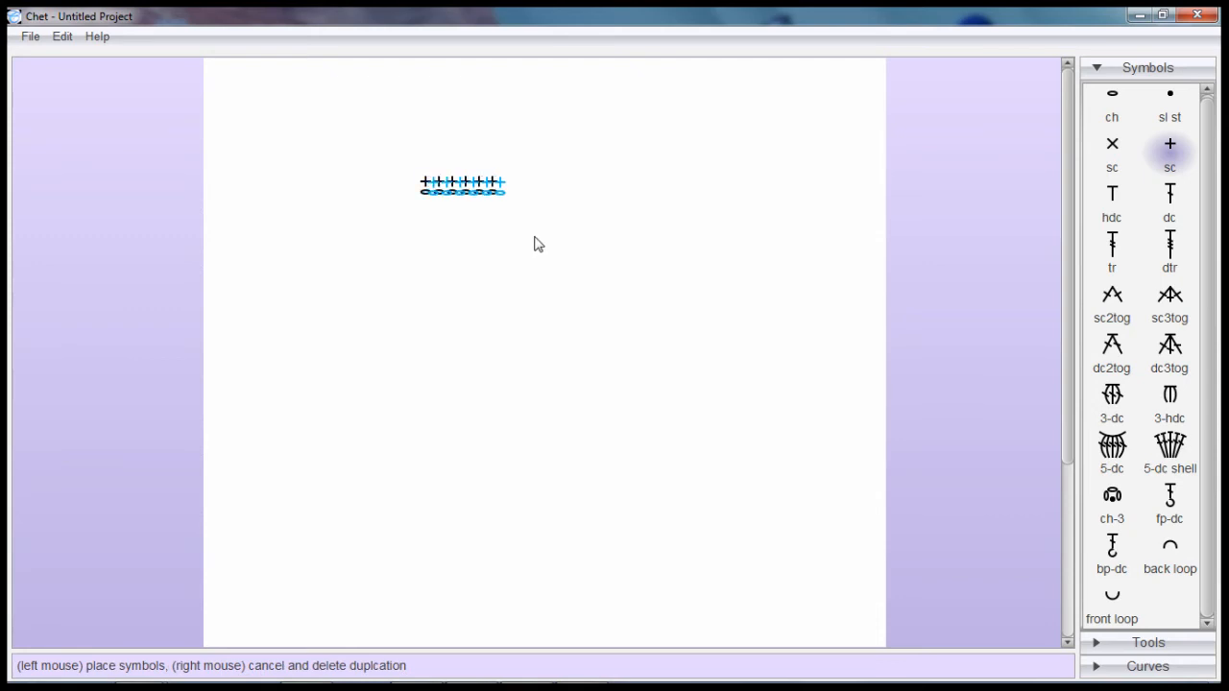
left_click(604, 235)
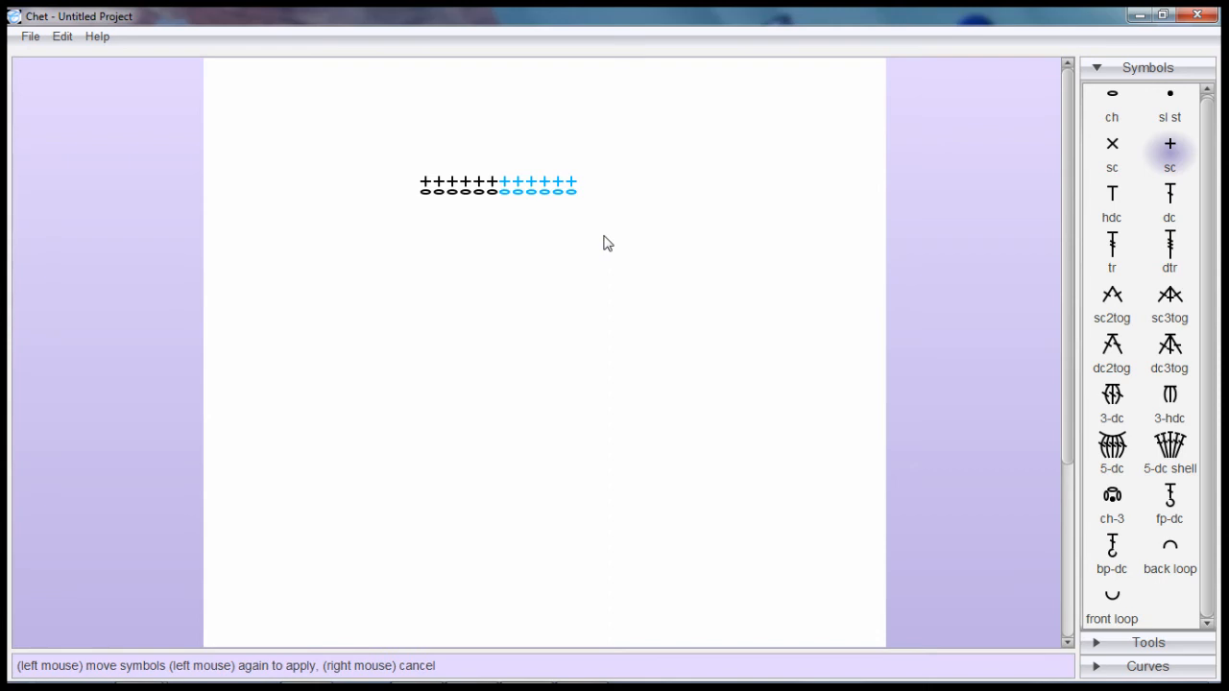
left_click(604, 241)
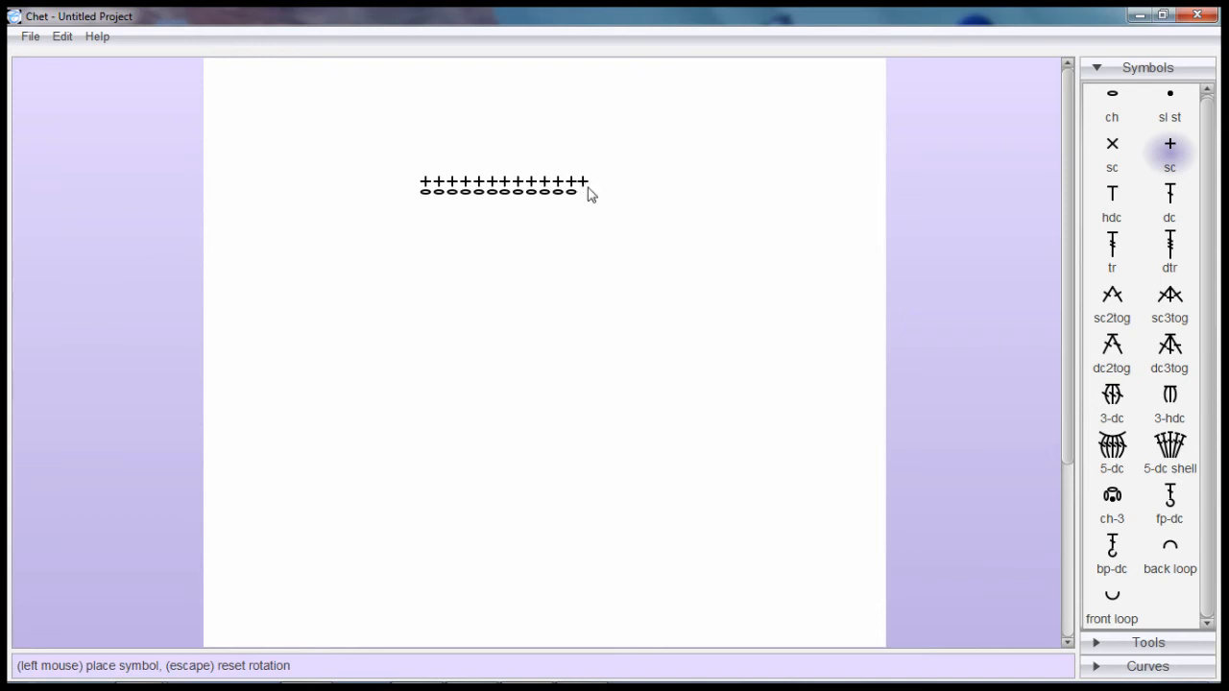
- Add a turning chain symbol at the right end of the rows, rotated nearly upright and moved close to the last stitch
left_click(1112, 96)
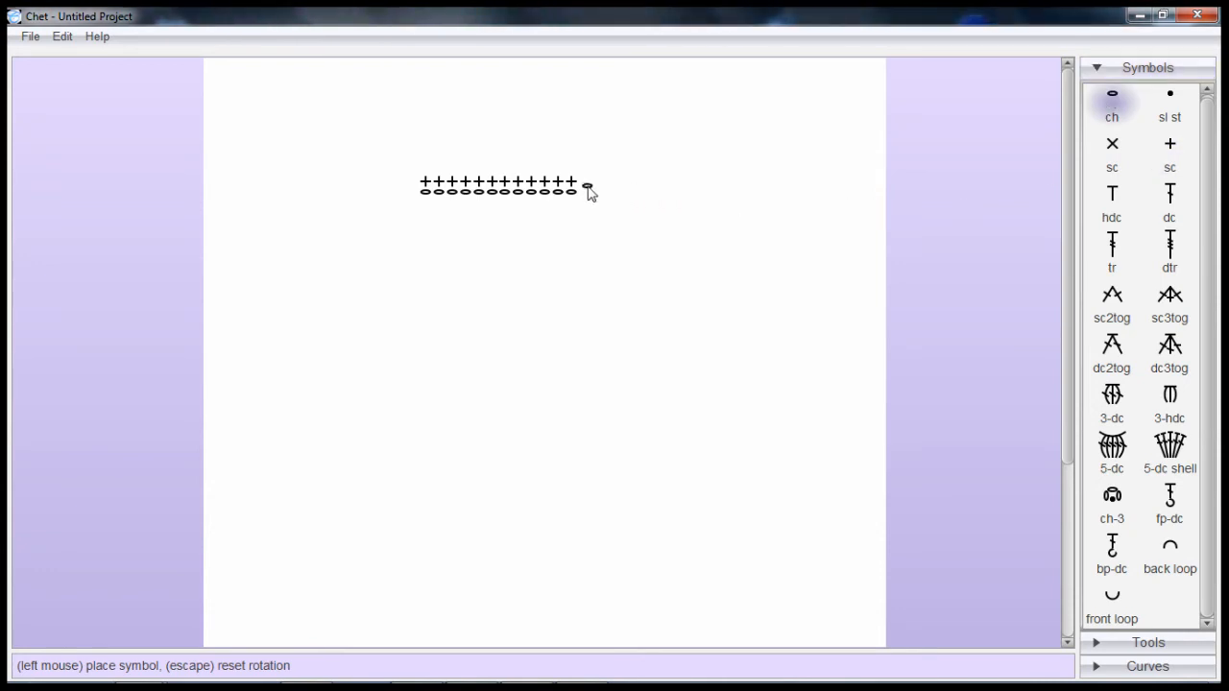
left_click(589, 190)
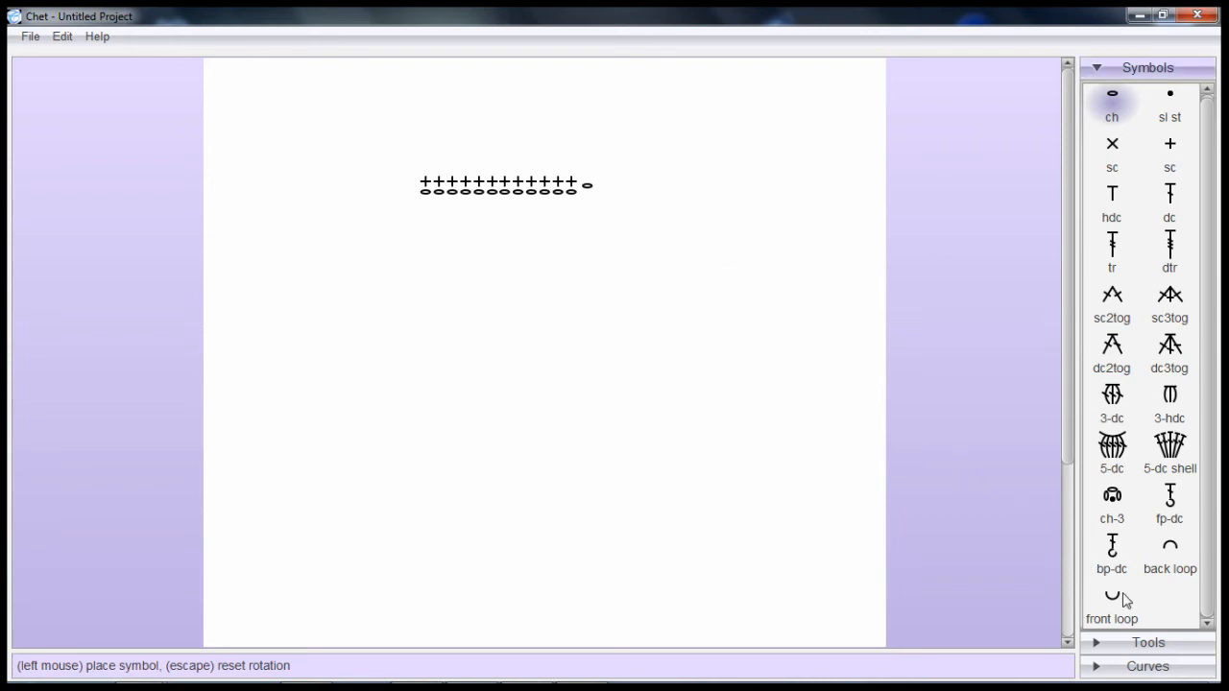
left_click(1145, 647)
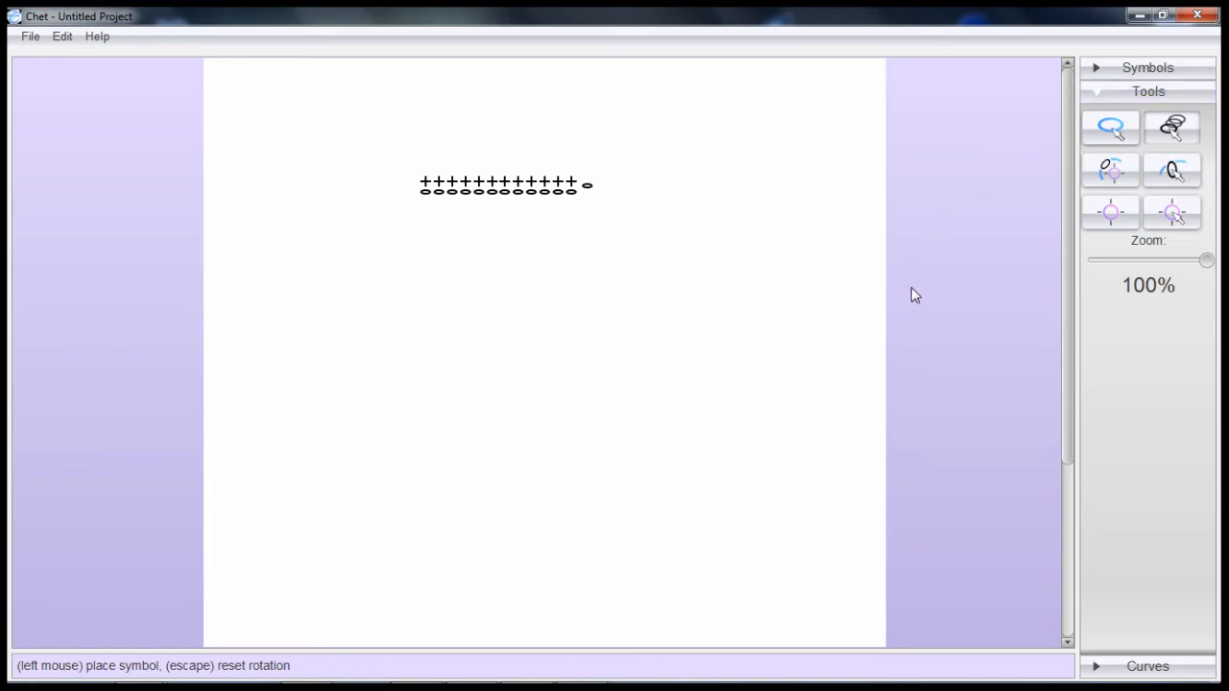
key("s")
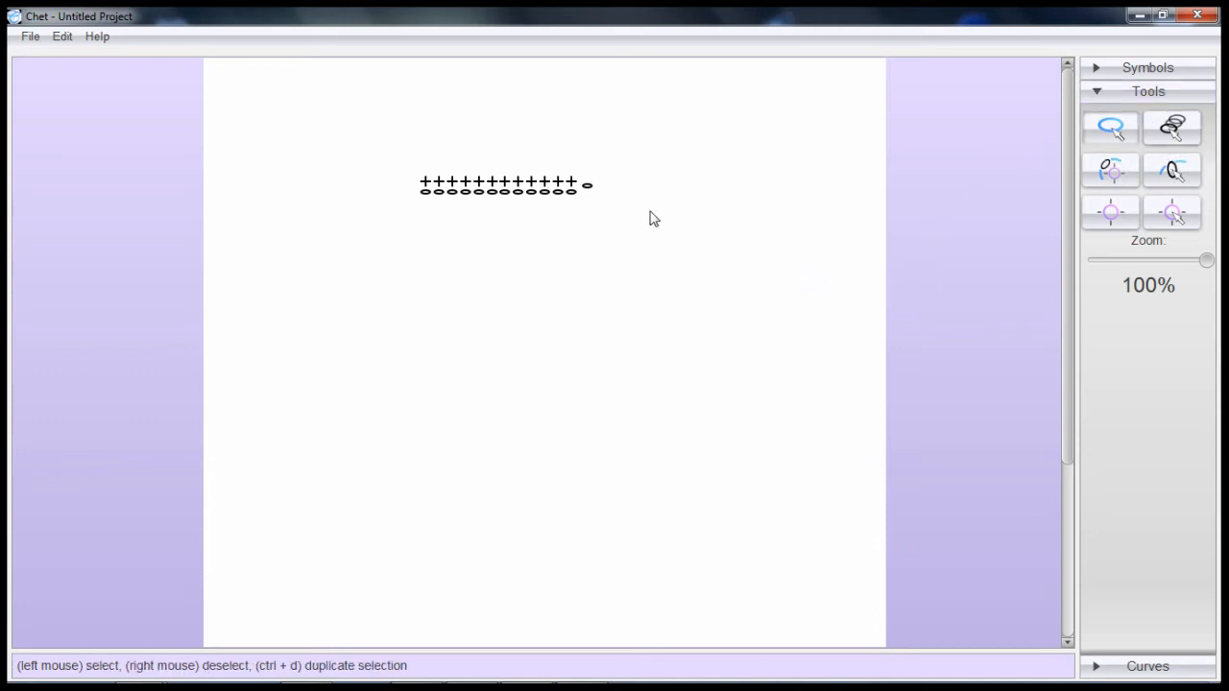
left_click(588, 187)
left_click(1164, 173)
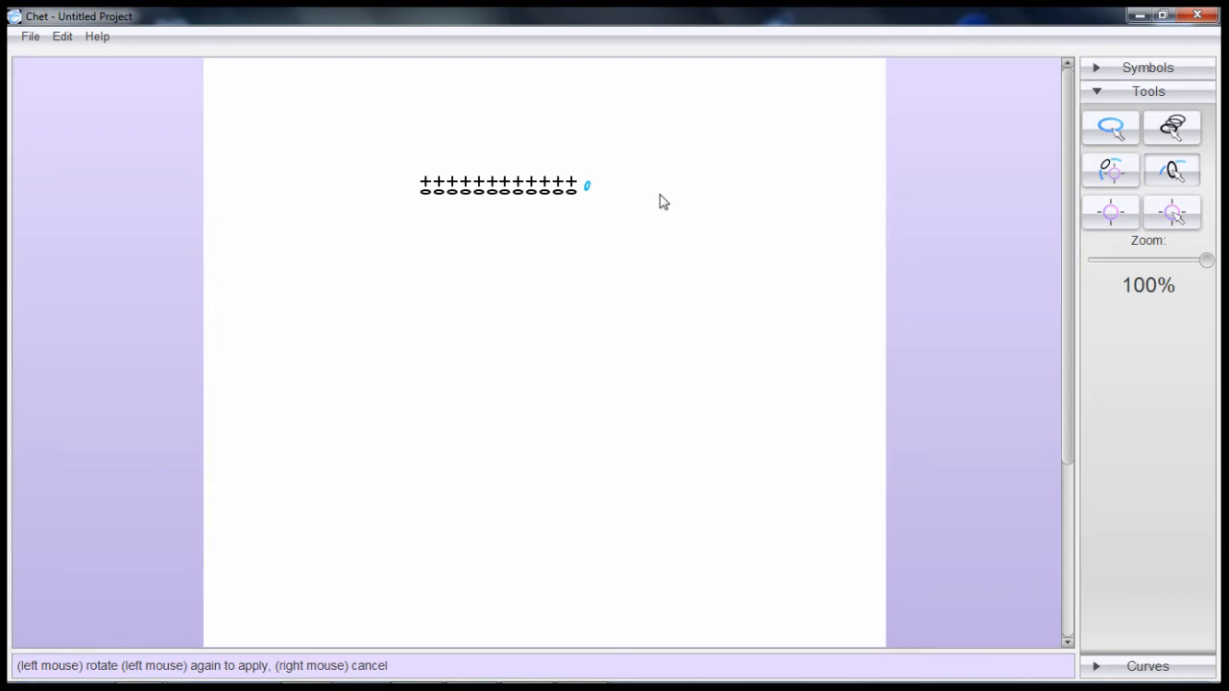
key("g")
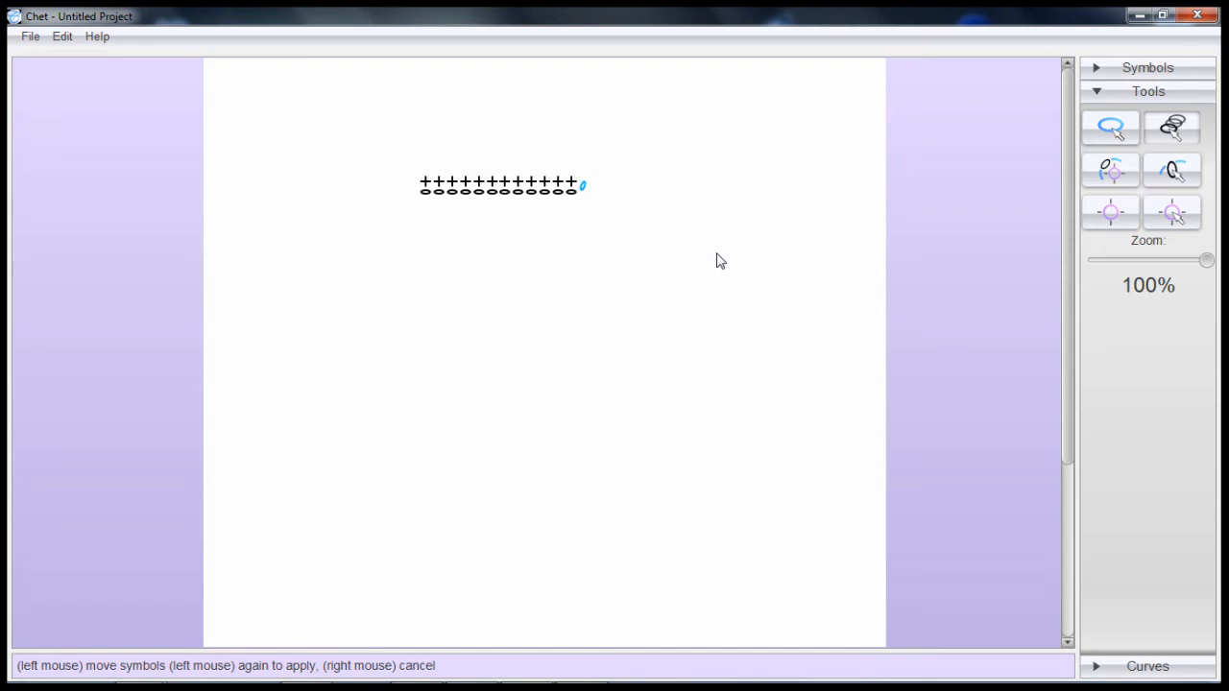
left_click(768, 275)
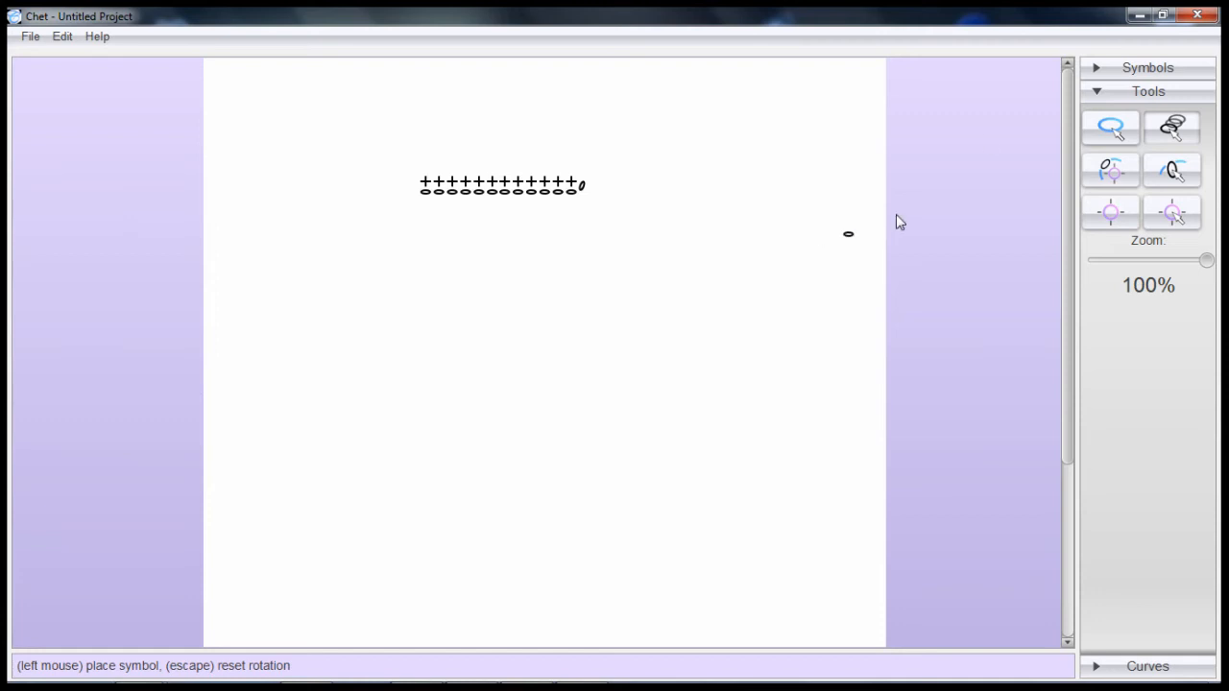
- Duplicate the entire row of sc symbols and place the copy directly above the original, aligned stitch for stitch
left_click(1136, 67)
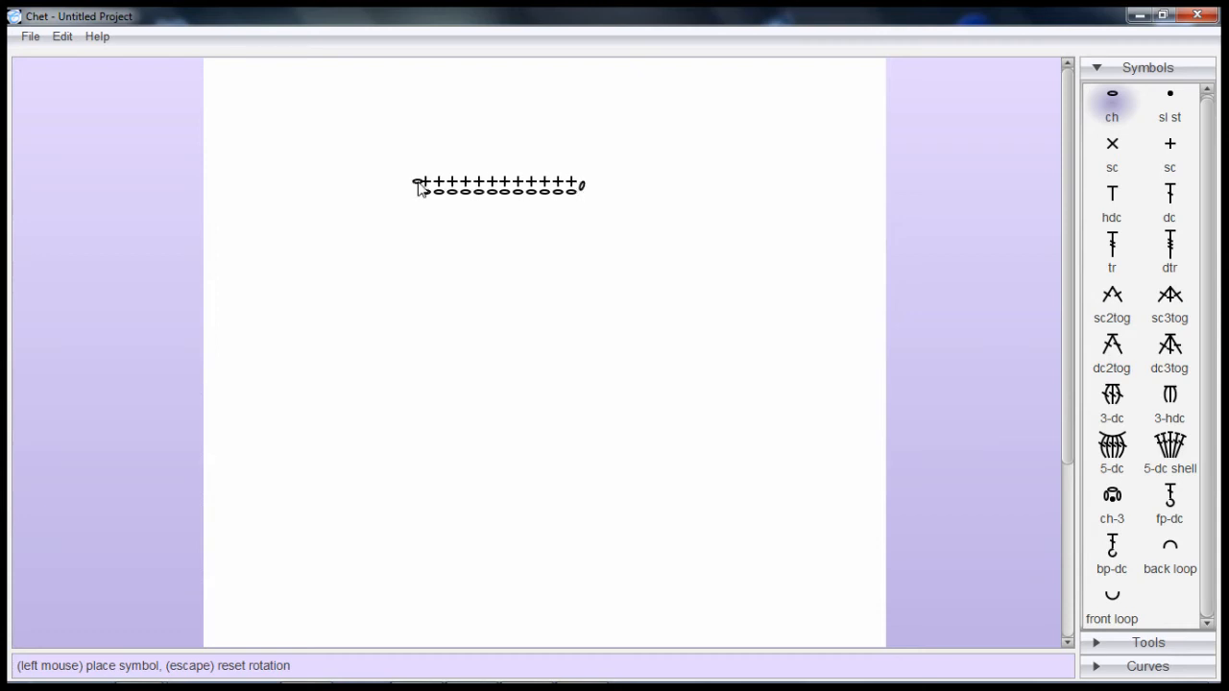
right_click(419, 182)
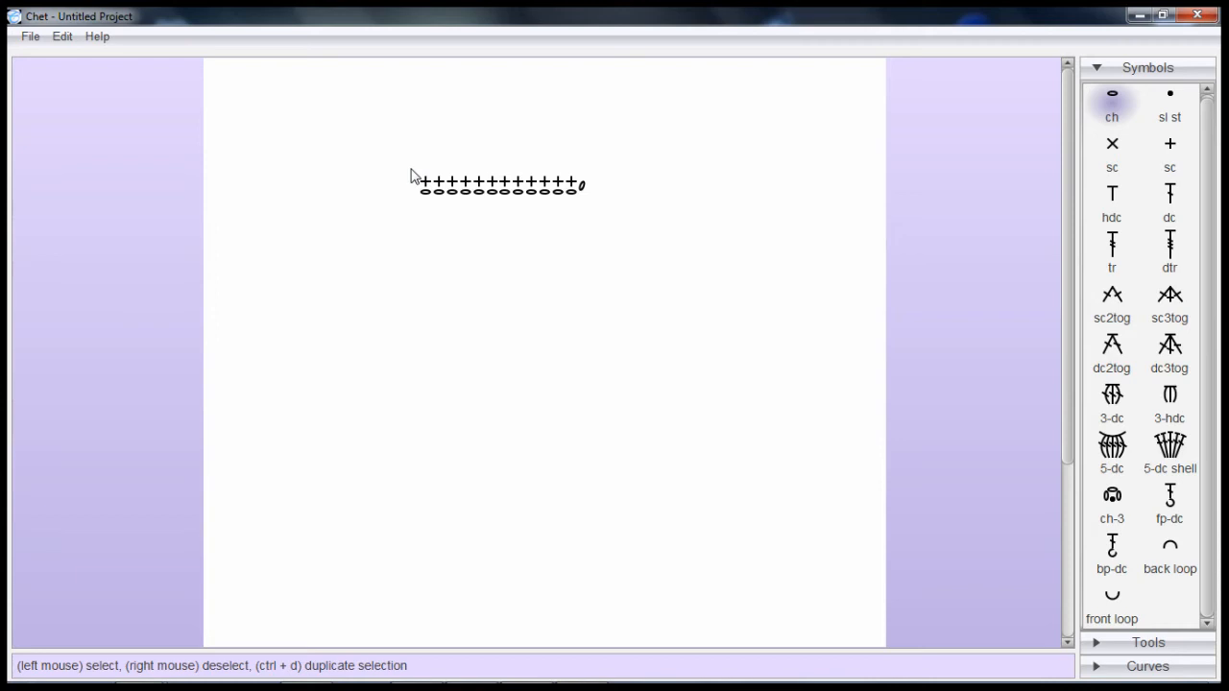
left_click_drag(411, 177, 579, 192)
left_click_drag(411, 172, 479, 200)
left_click_drag(411, 170, 486, 193)
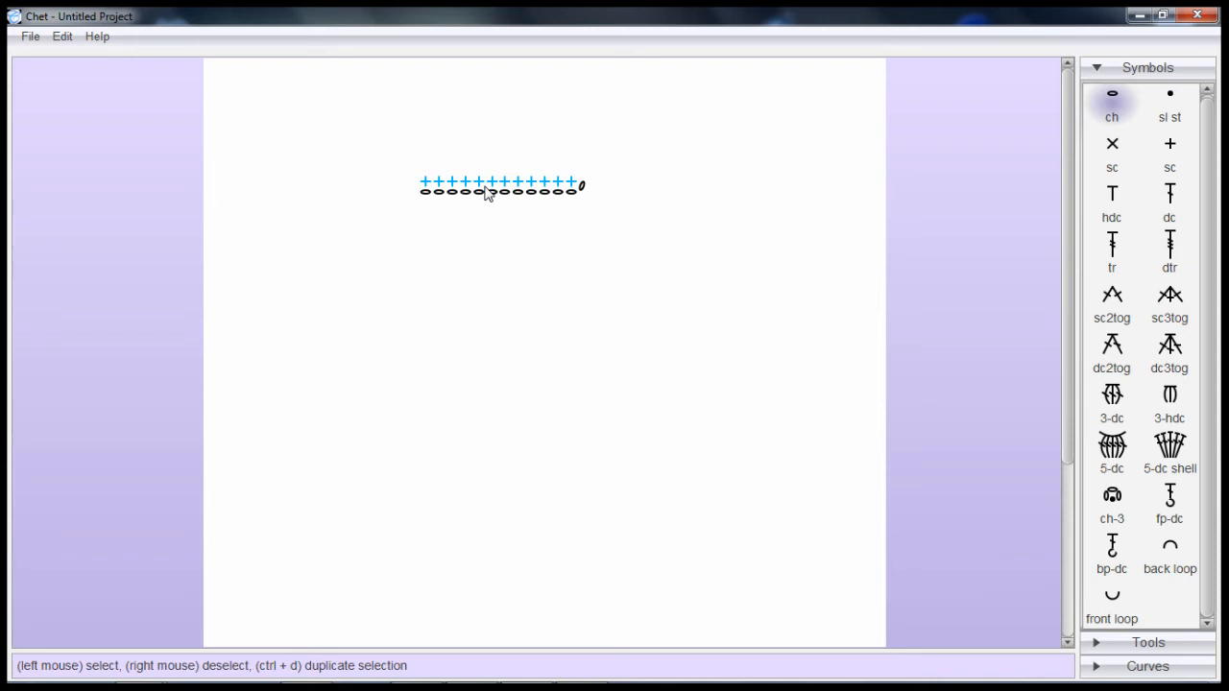
key("ctrl+d")
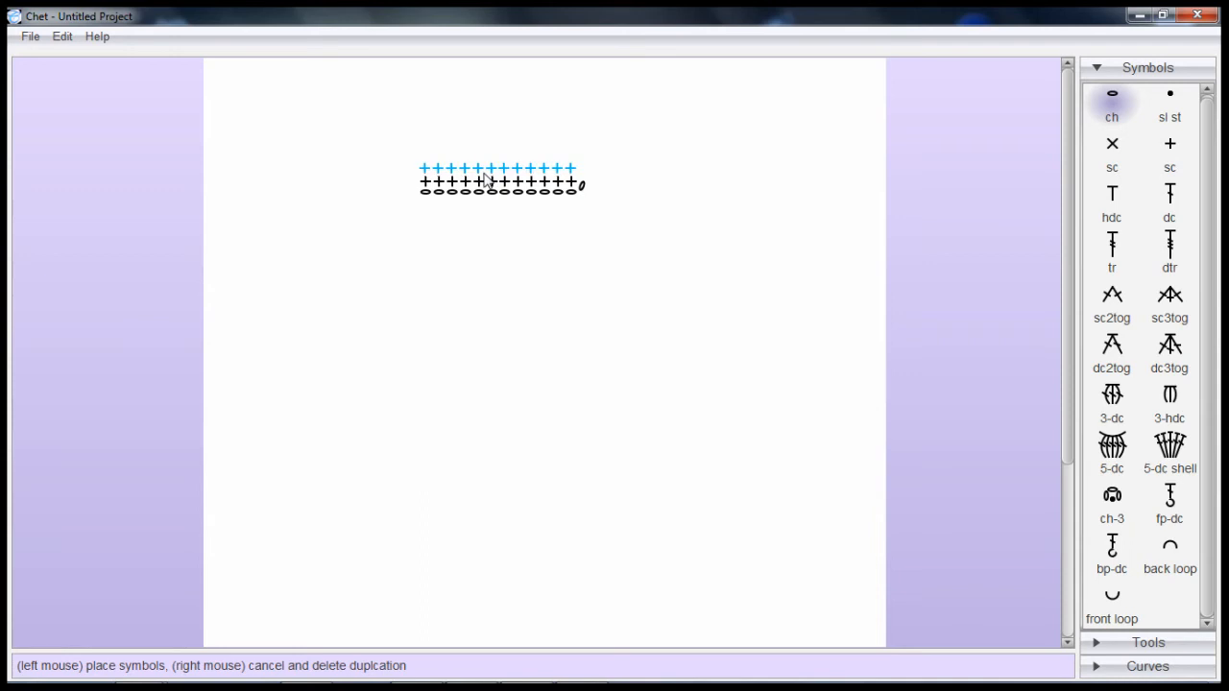
left_click(487, 179)
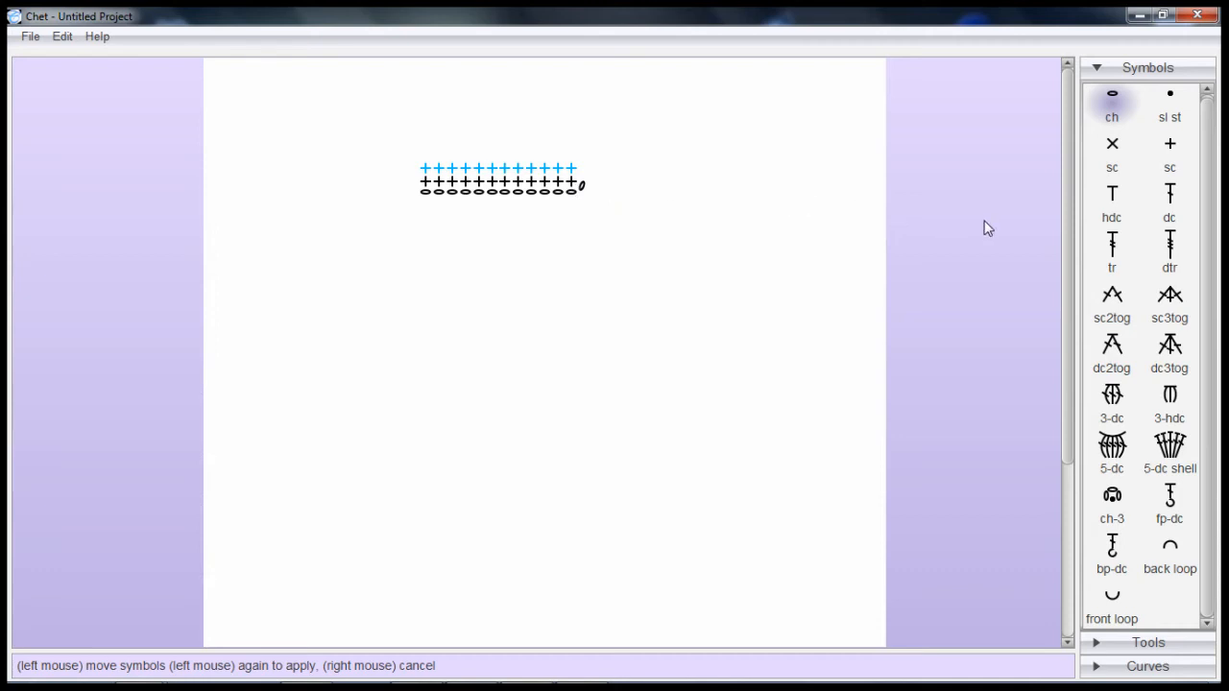
- Convert the duplicated upper row of sc symbols to dc symbols with Update Selection, then deselect it
left_click(1171, 202)
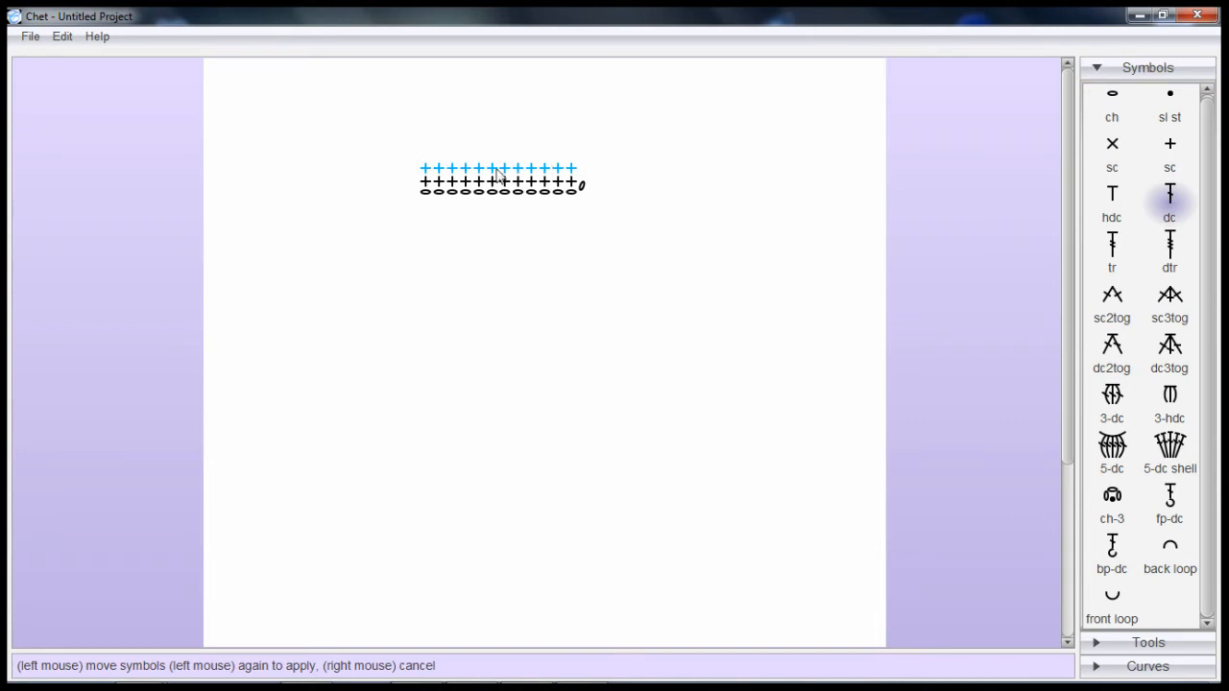
left_click(65, 38)
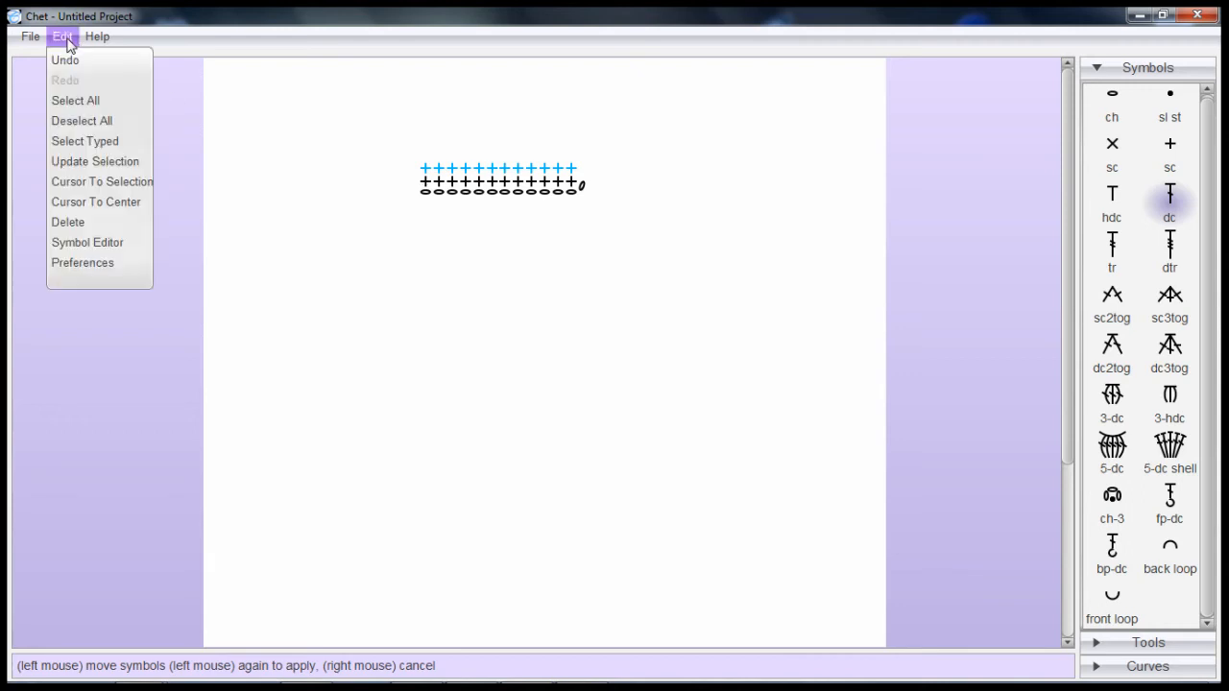
left_click(142, 165)
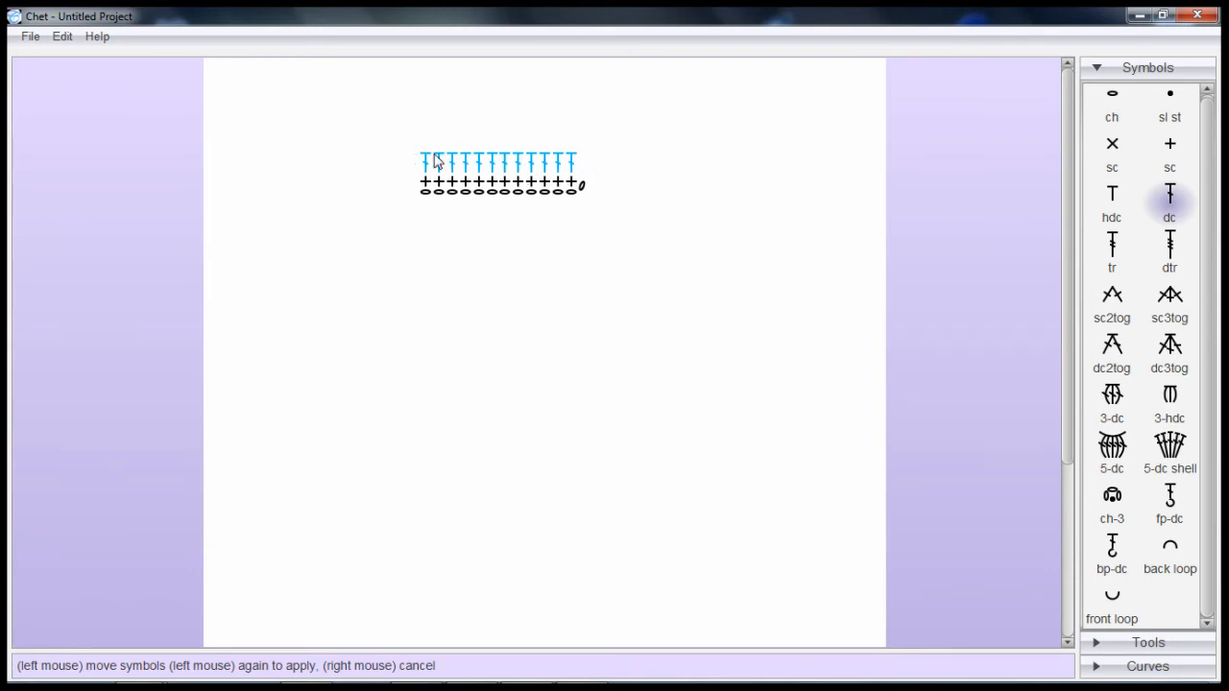
left_click(62, 39)
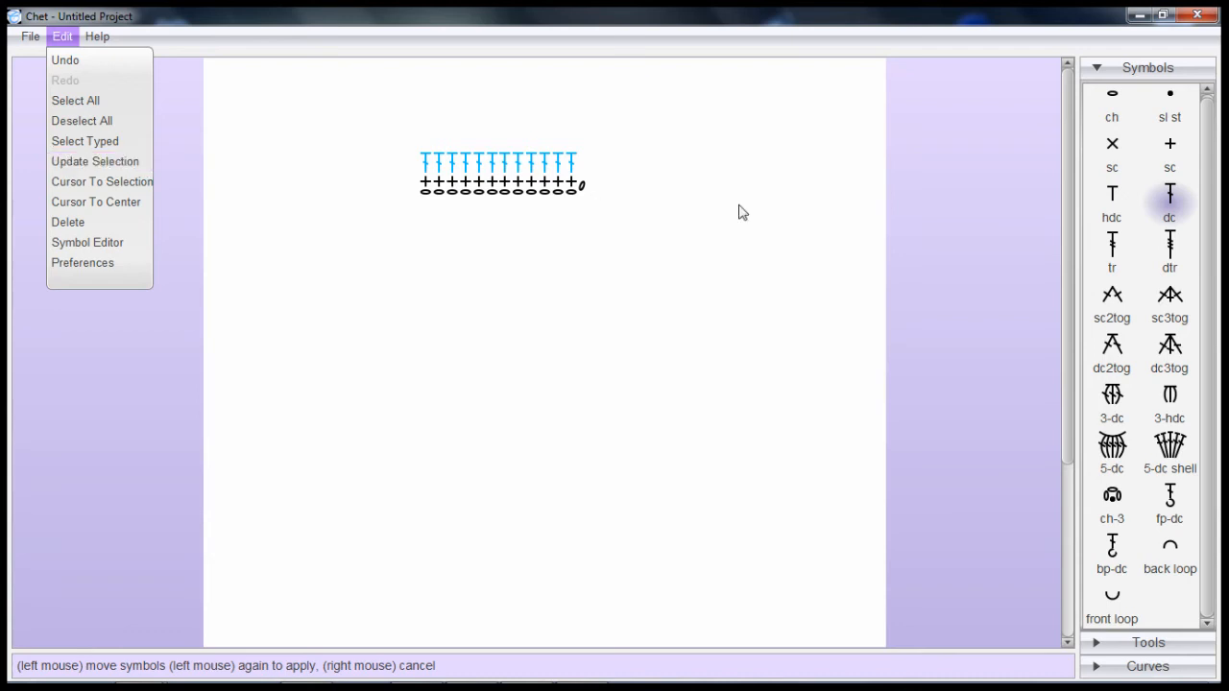
left_click(834, 213)
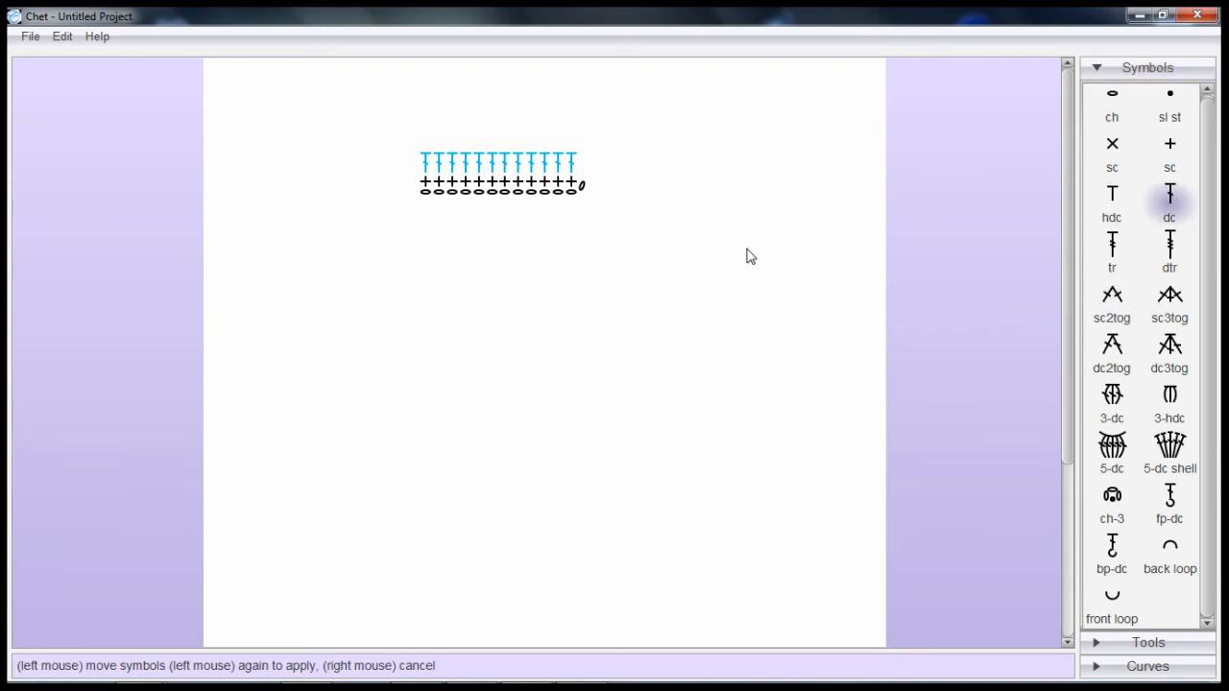
left_click(450, 155)
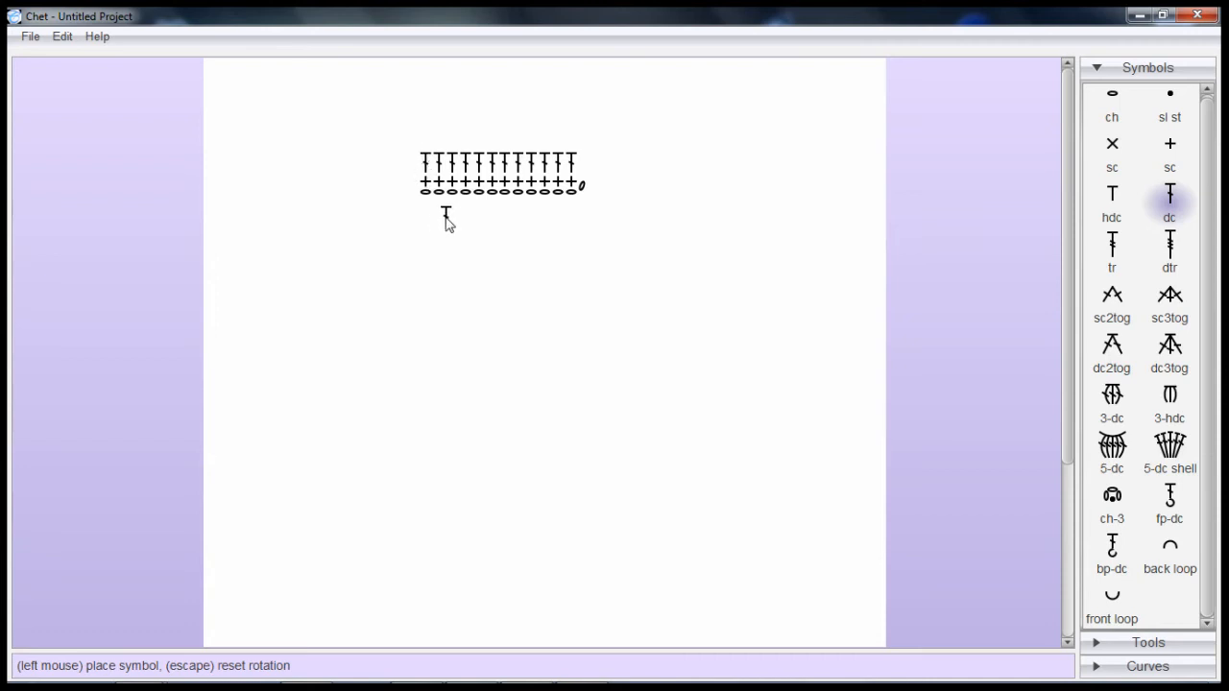
- Delete the leftmost dc symbol from the upper row
right_click(445, 221)
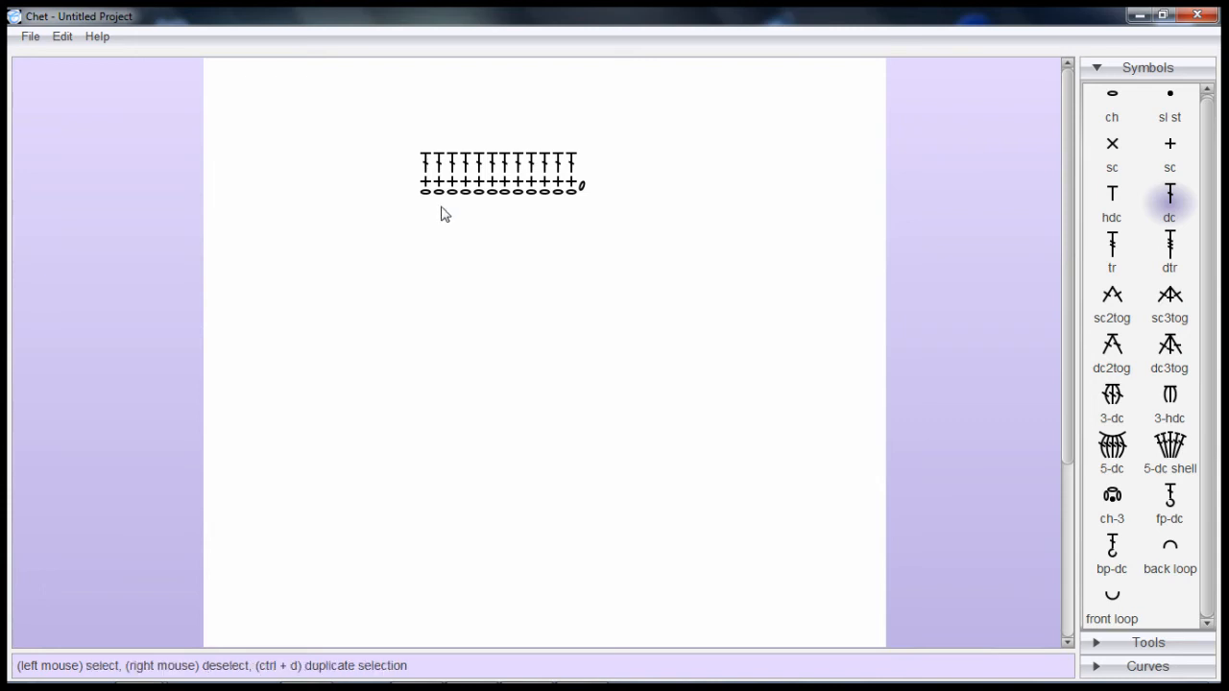
left_click(425, 161)
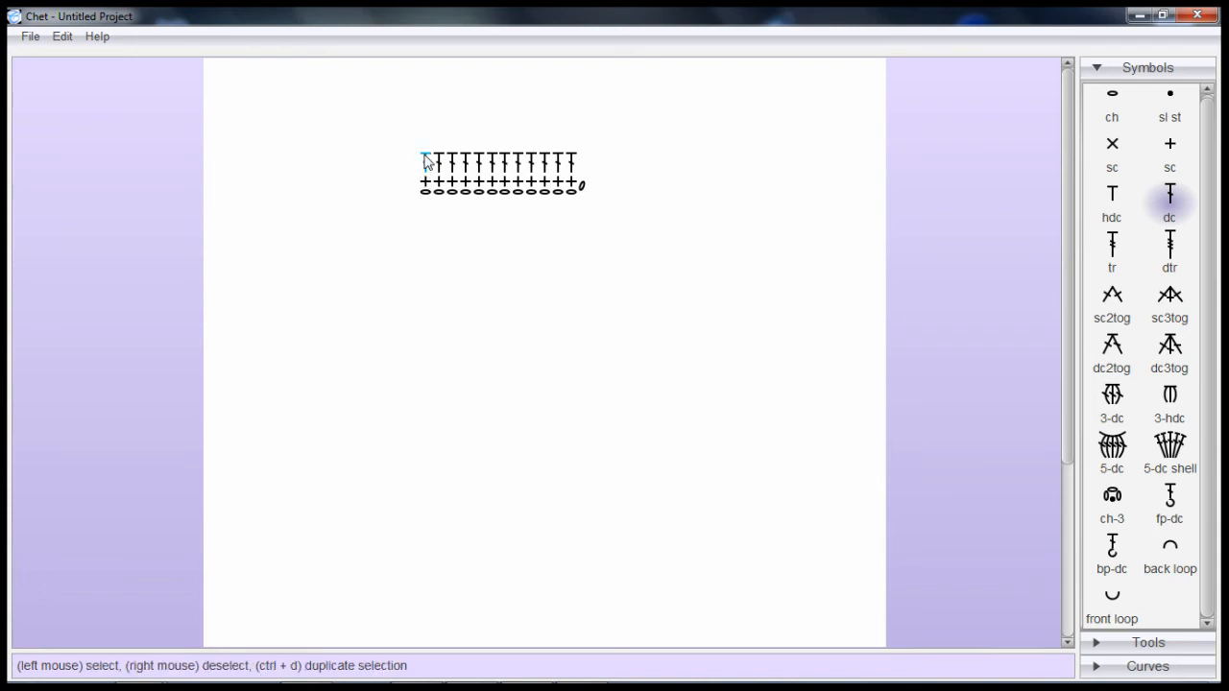
left_click(61, 37)
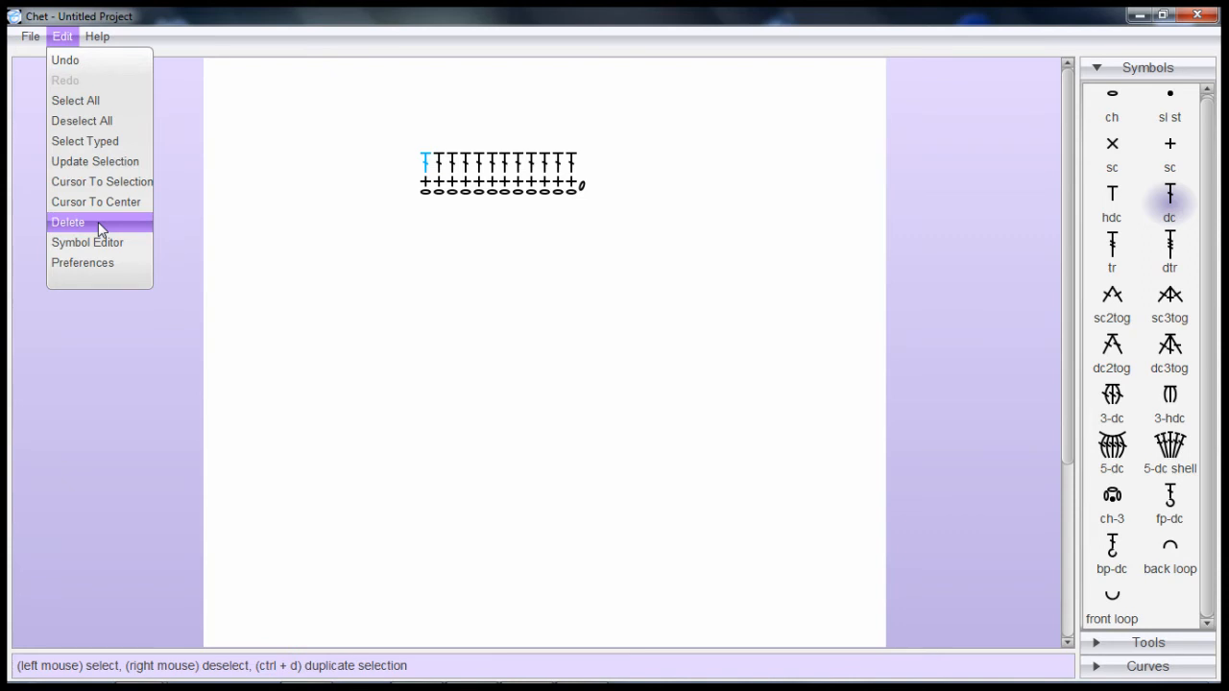
left_click(265, 251)
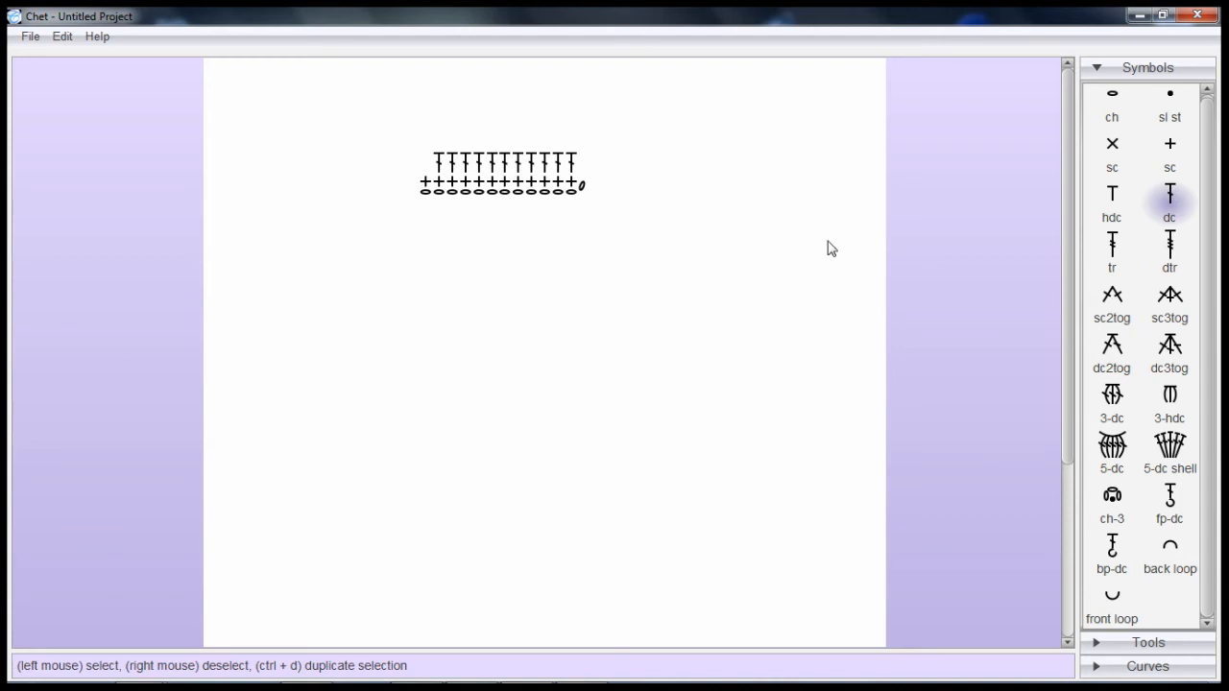
- Place three ch symbols side by side in the empty area left of the stitch rows
left_click(1114, 99)
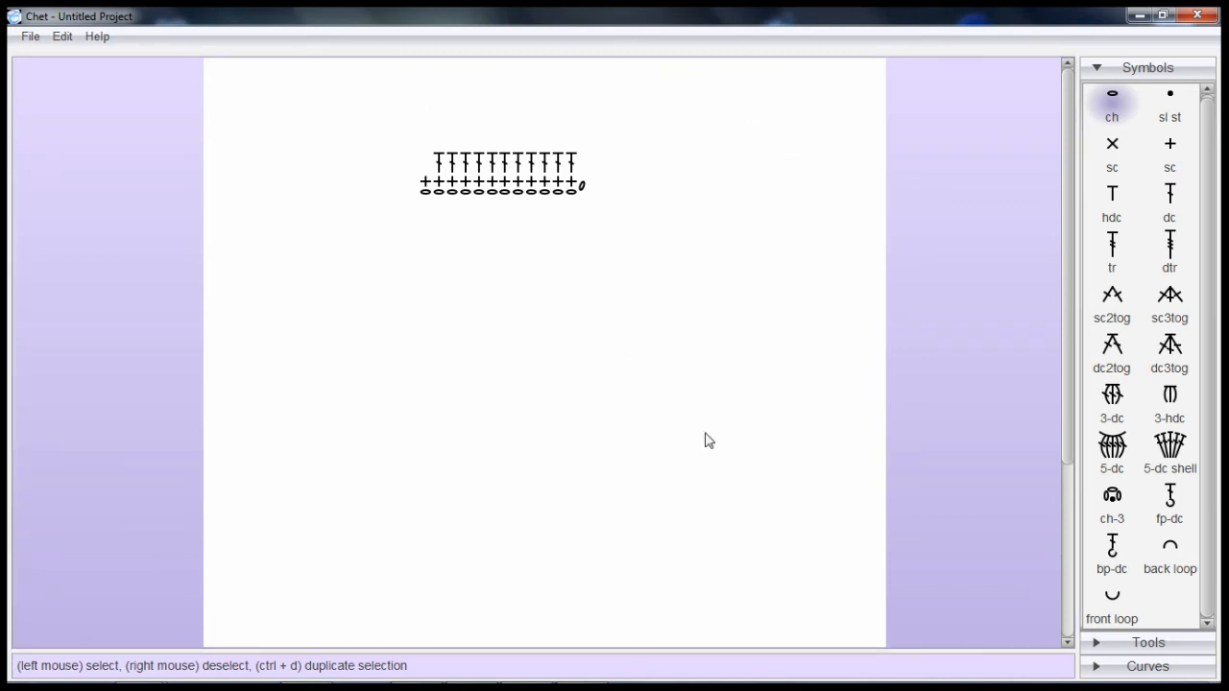
left_click(1188, 645)
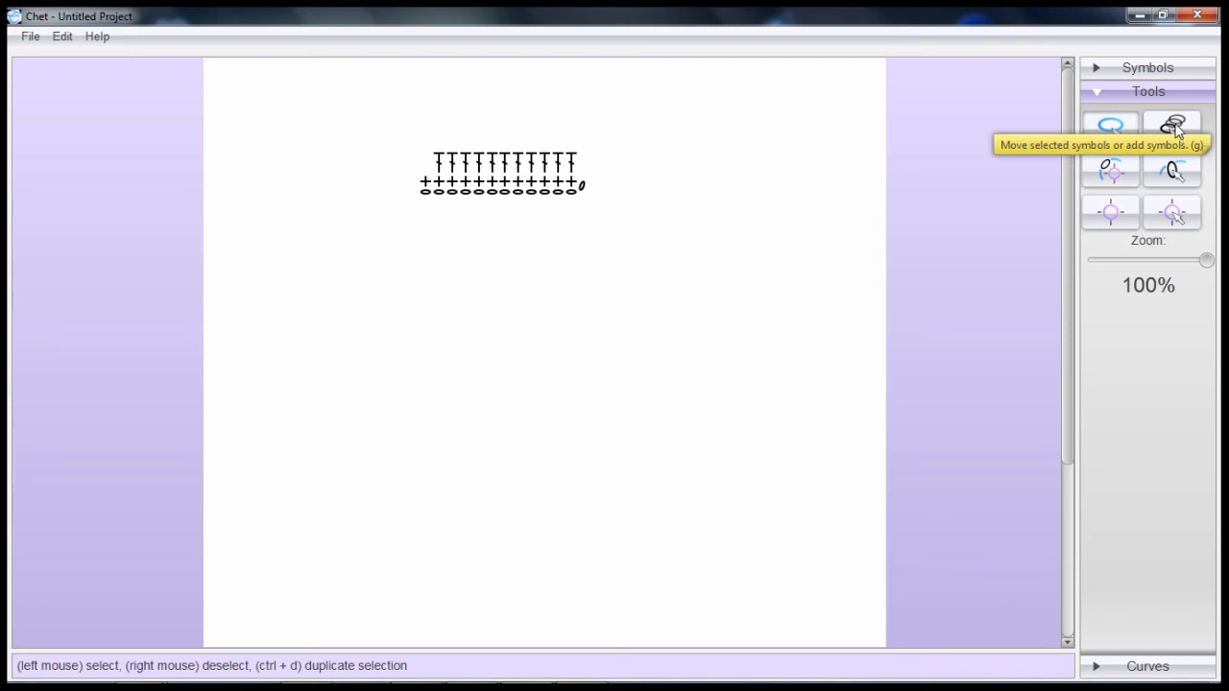
left_click(1168, 69)
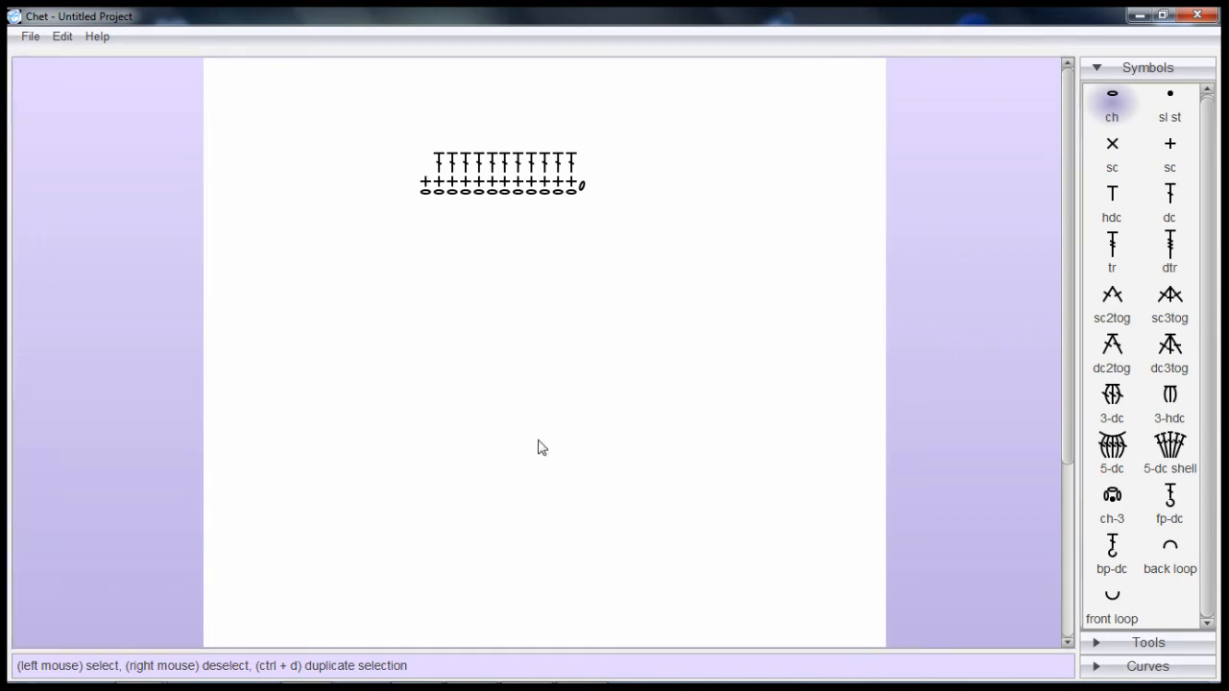
key("space")
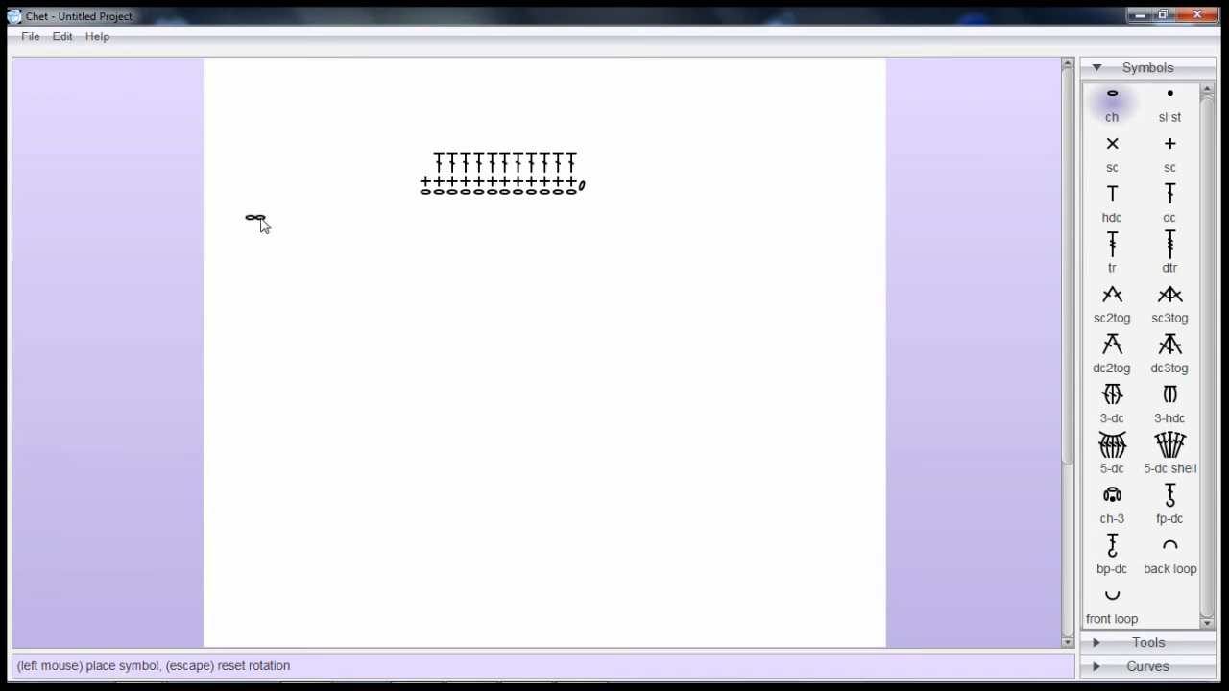
left_click(262, 218)
left_click(273, 219)
key("Escape")
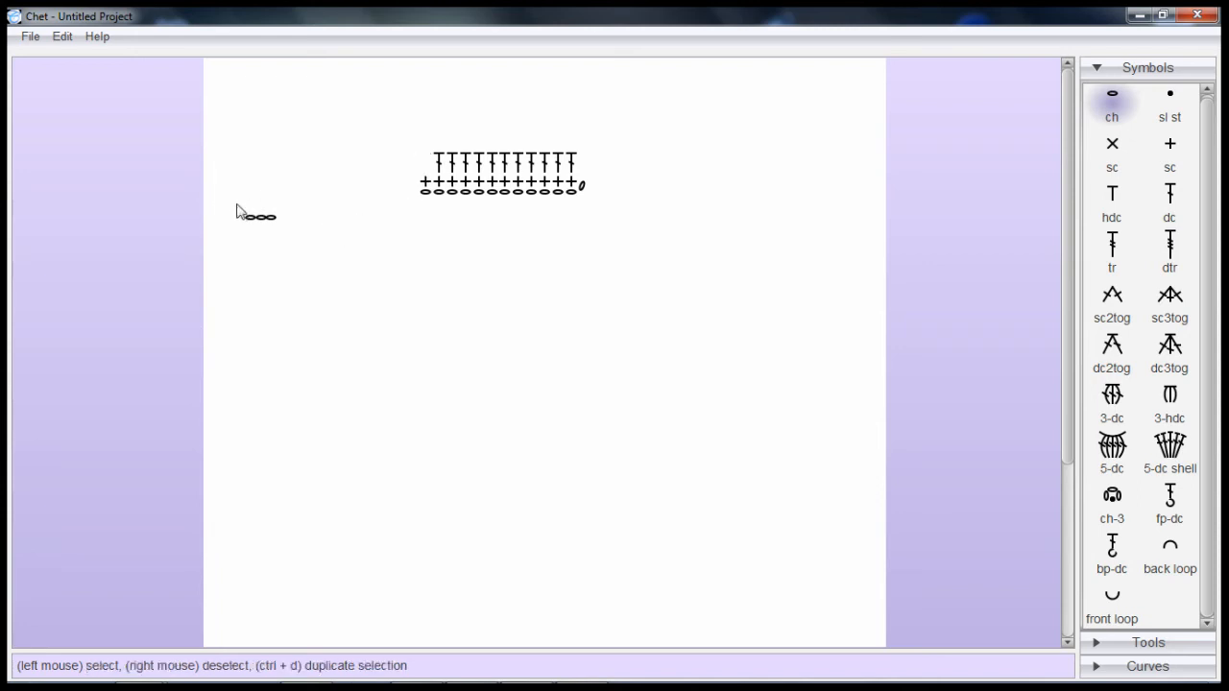
- Select the three loose ch symbols and rotate them together into an upright stack
left_click_drag(238, 205, 291, 235)
key("r")
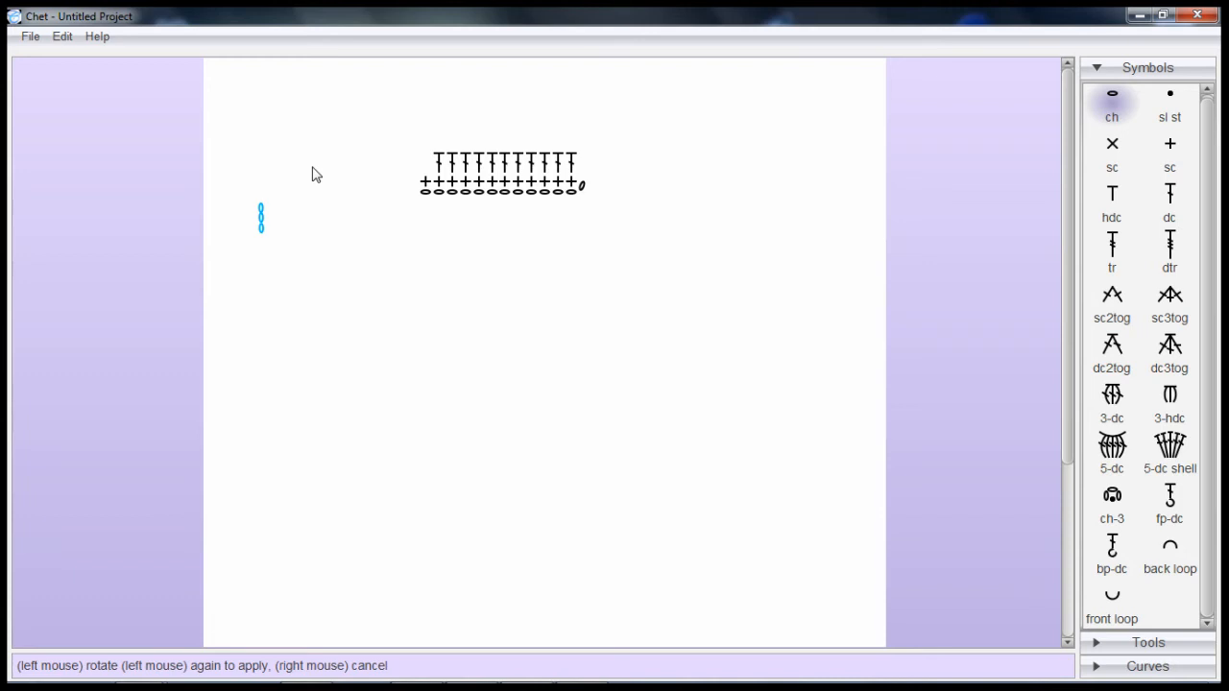
left_click(263, 226)
left_click(327, 251)
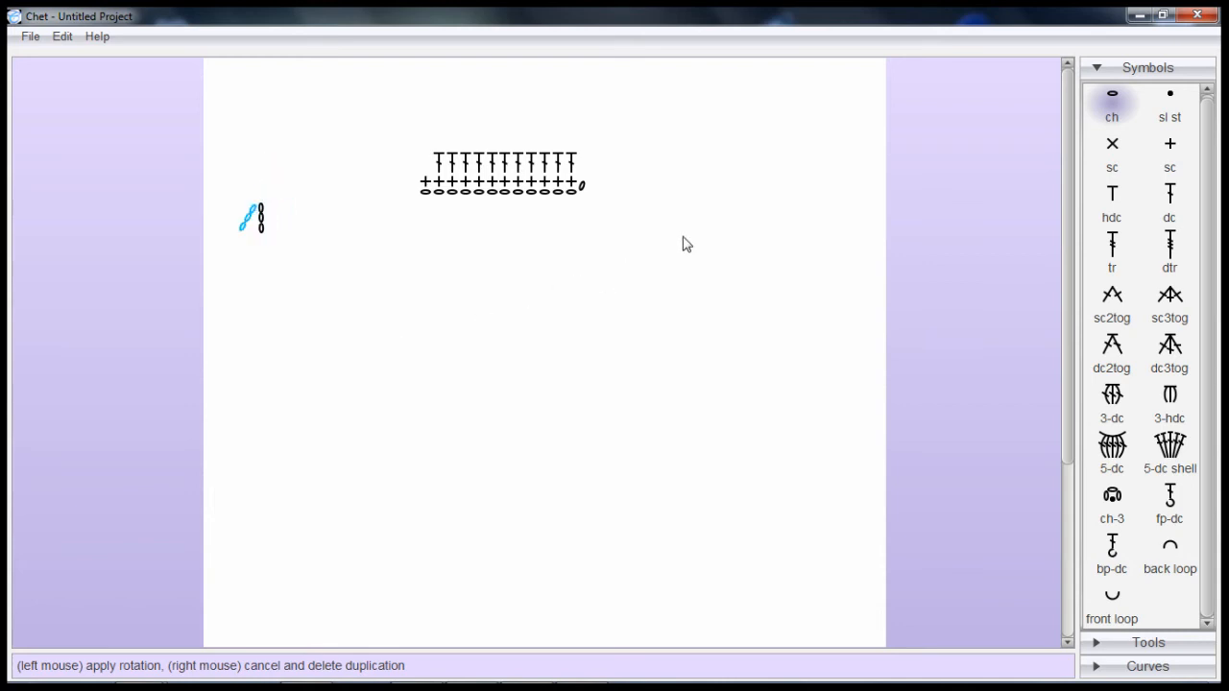
- Duplicate the upright stack of three ch symbols and place the copy above the leftmost sc, beside the dc row
left_click(606, 266)
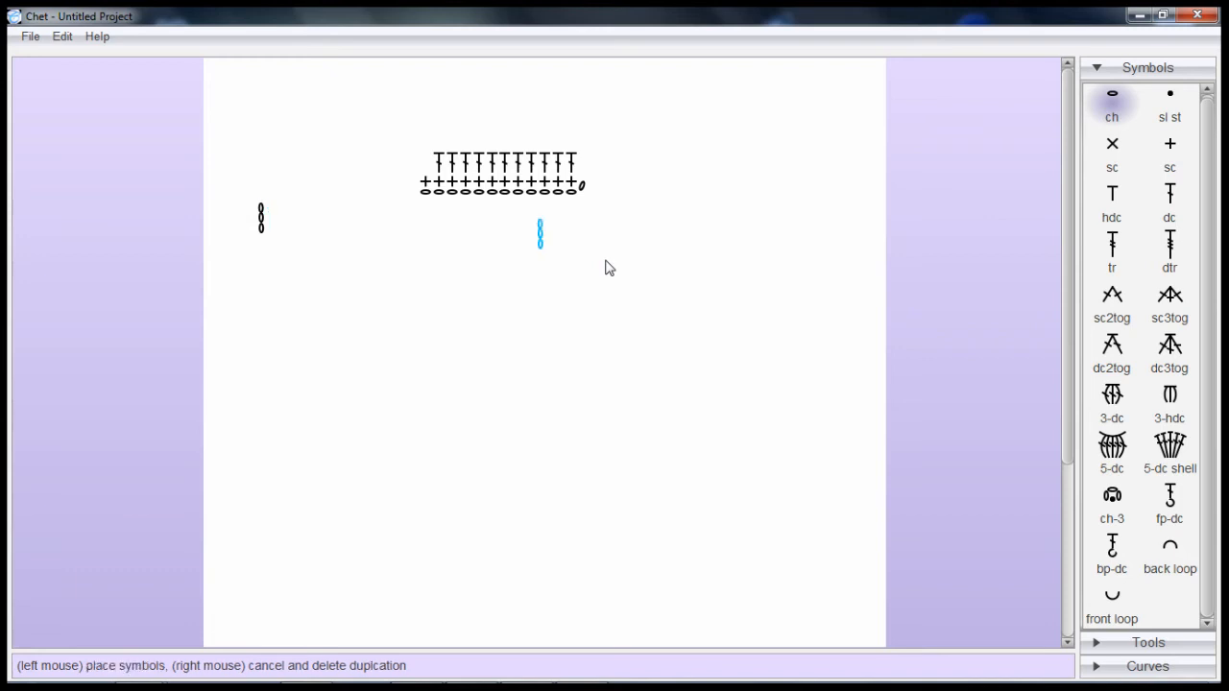
left_click(492, 191)
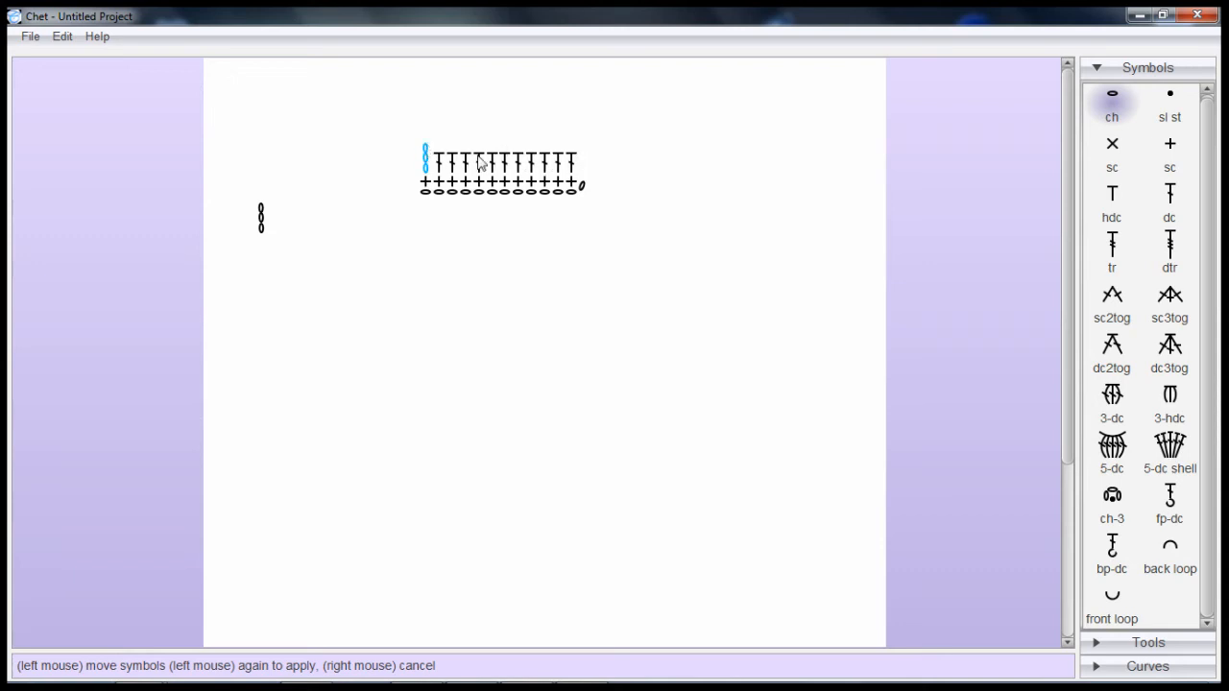
left_click(423, 156)
left_click(426, 174)
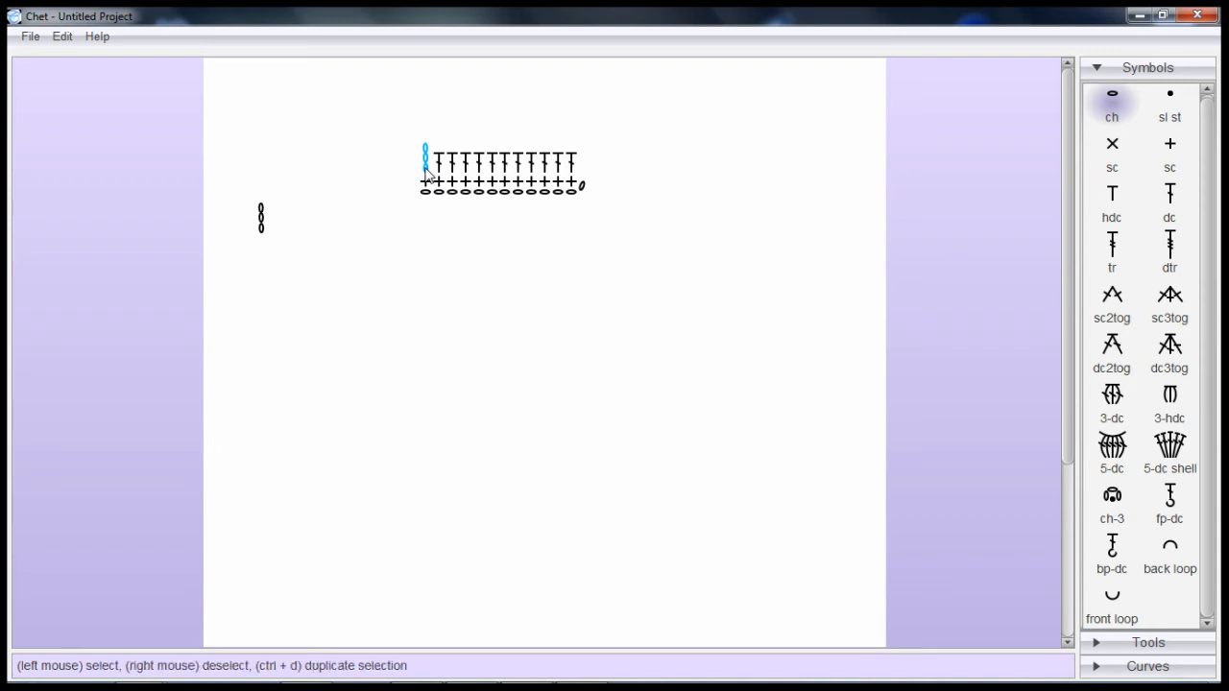
- Tighten the turning chain beside the dc row by moving its upper ch symbols down to match the dc height
right_click(426, 168)
key("ctrl+d")
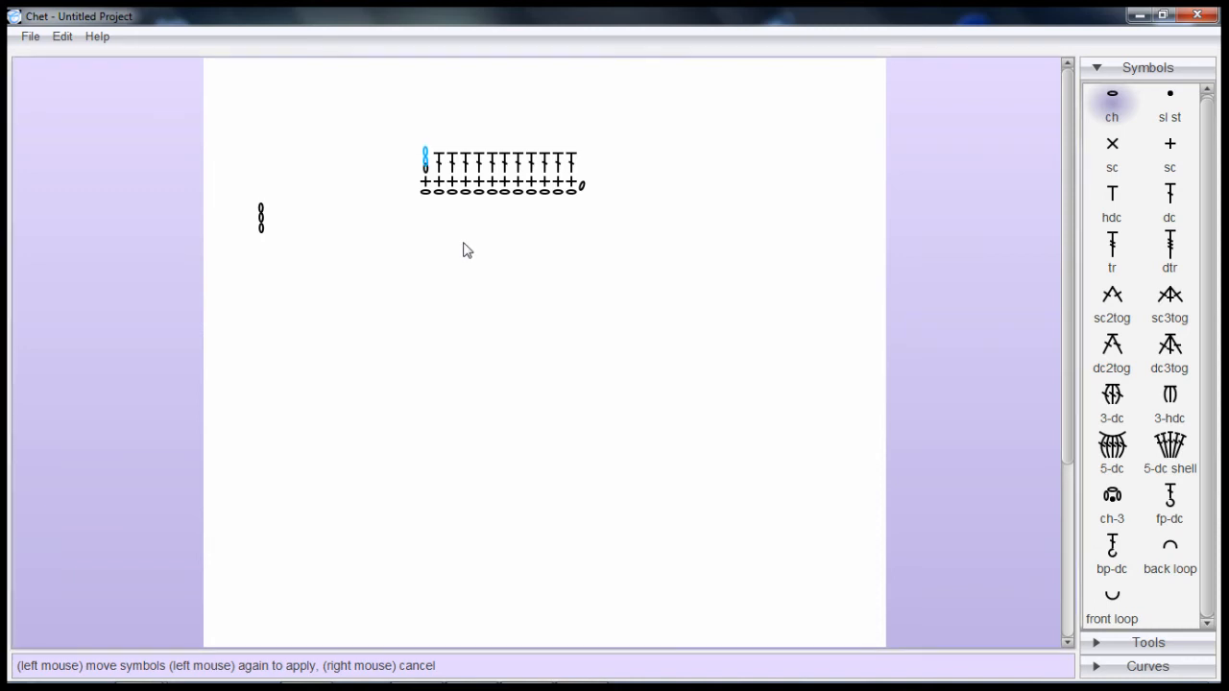
left_click(463, 250)
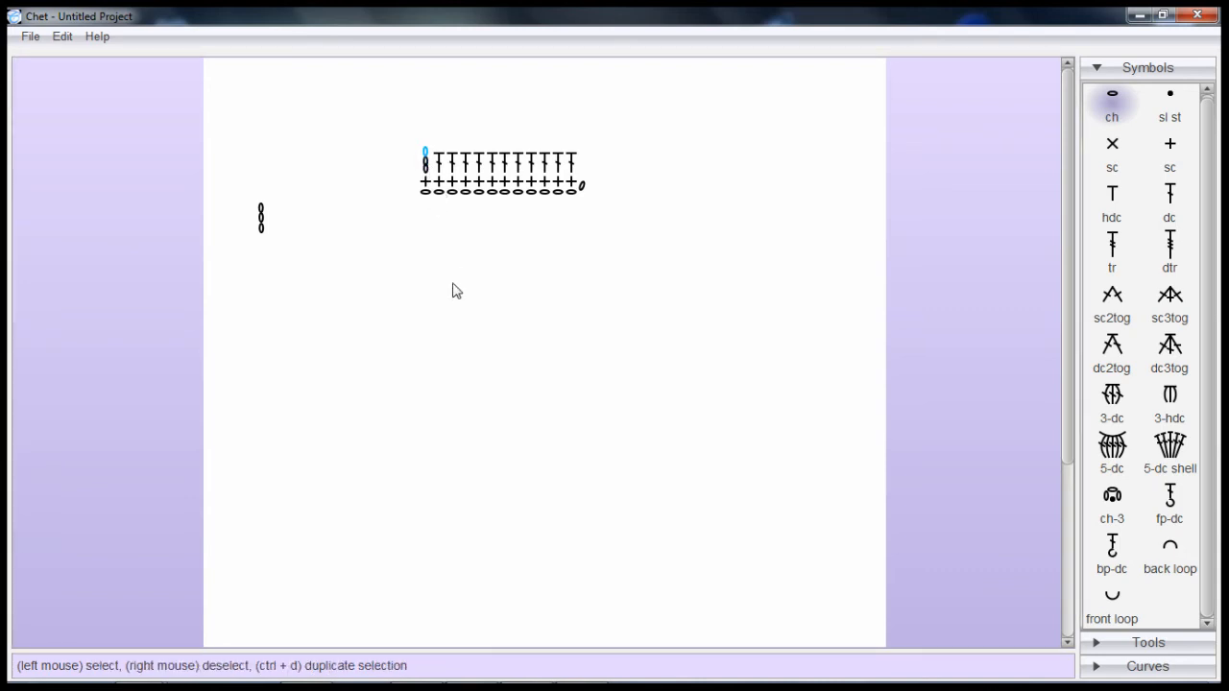
key("ctrl+d")
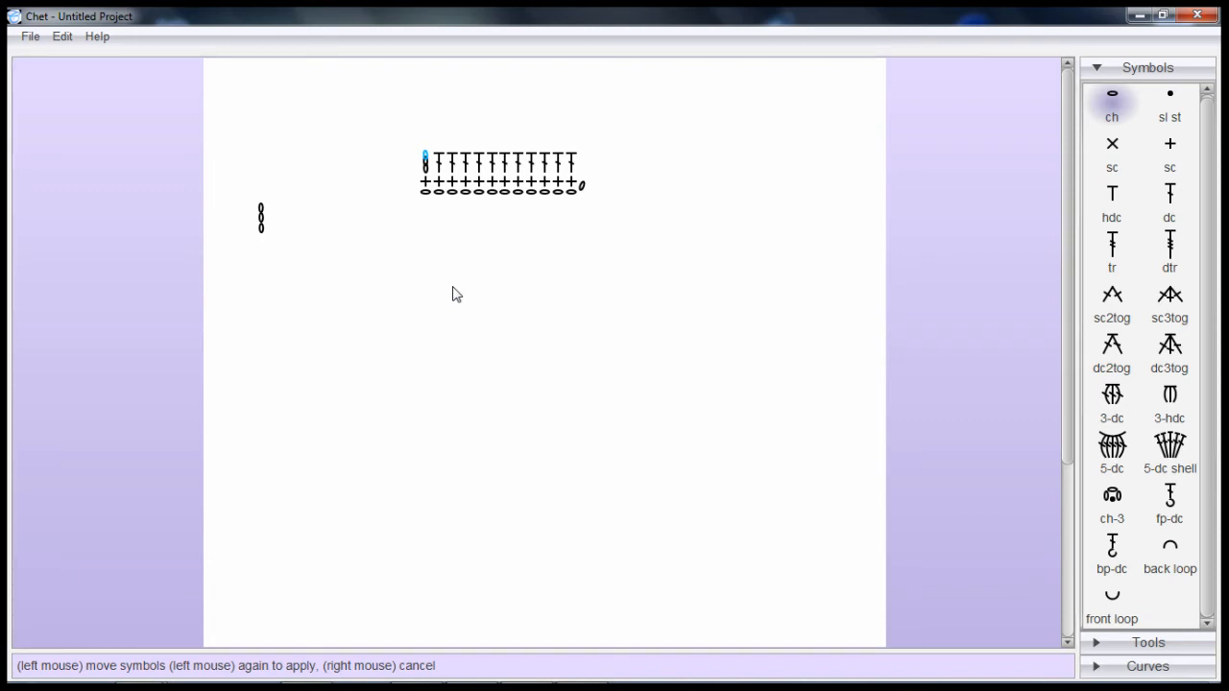
left_click(456, 293)
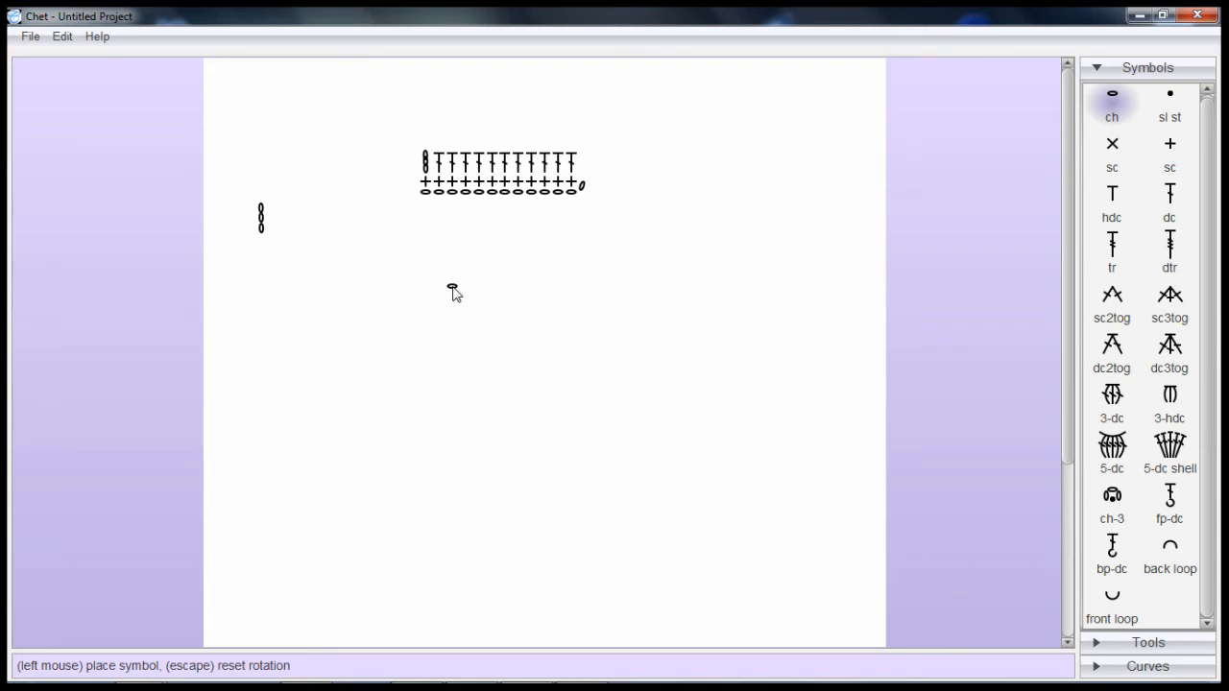
left_click(426, 157)
left_click(428, 159)
- Open the Symbol Editor and add a line running diagonally across the symbol preview
left_click(63, 38)
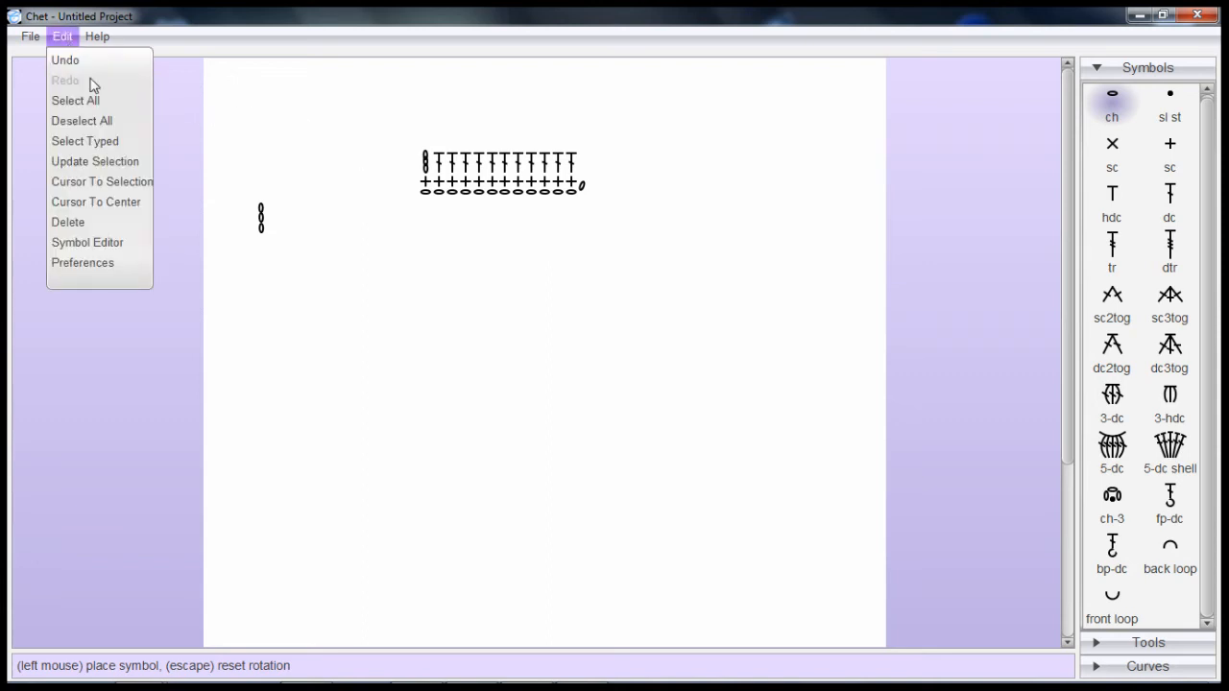
left_click(133, 248)
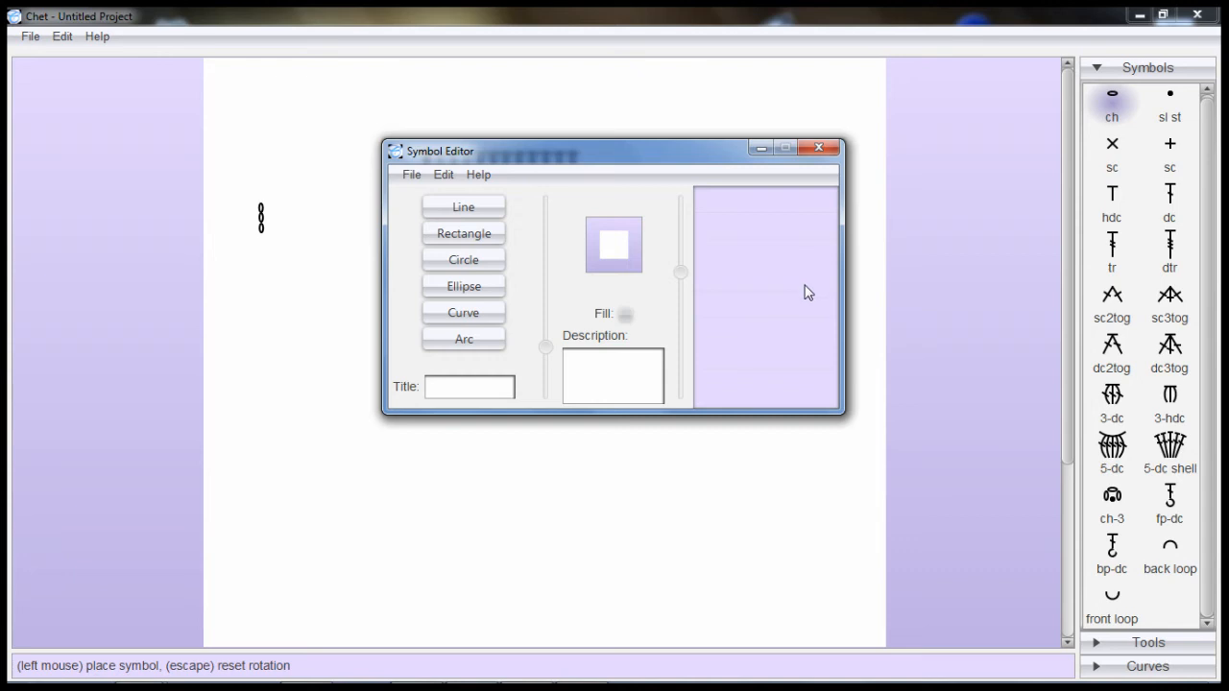
left_click(467, 209)
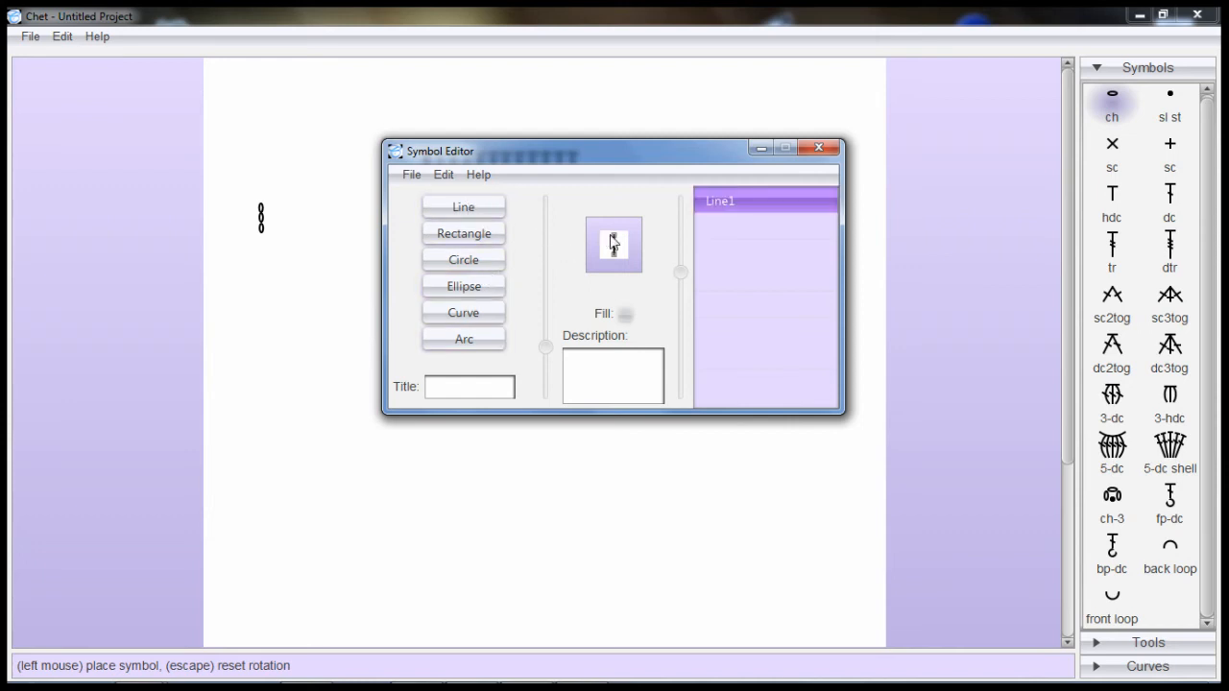
left_click_drag(612, 235, 602, 255)
- Add a circle, a rectangle, an ellipse, a curve and an arc to the symbol and adjust the arc
left_click(466, 262)
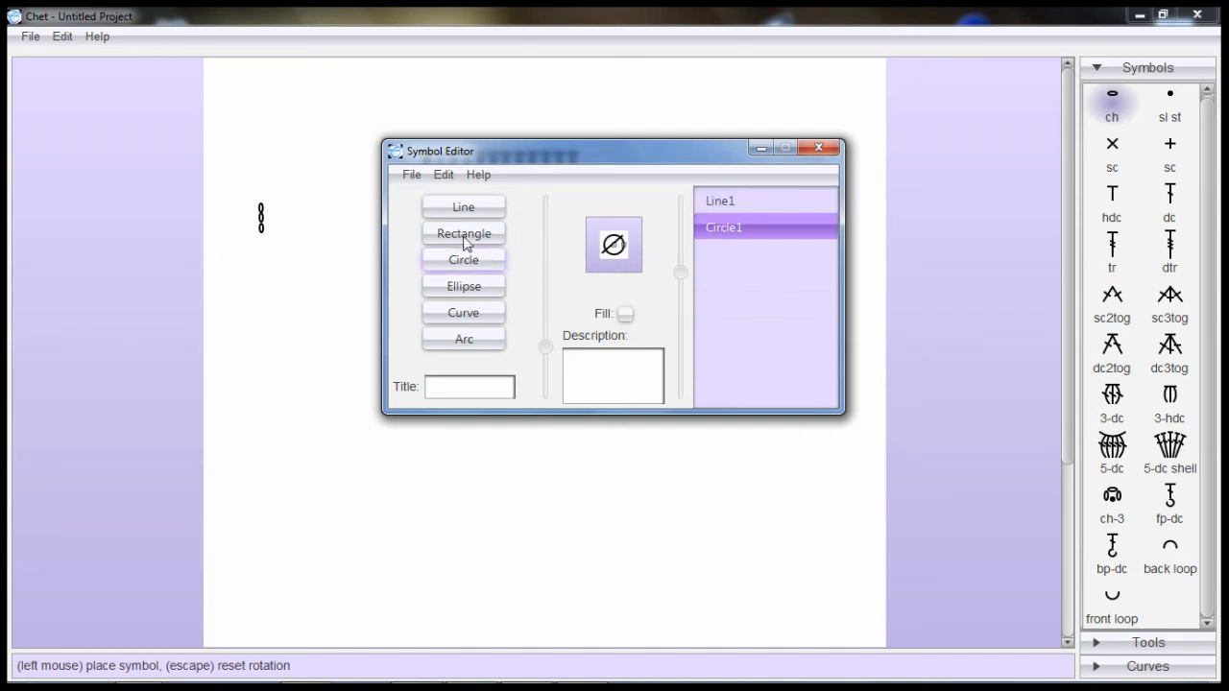
left_click(465, 235)
left_click(466, 287)
left_click(471, 313)
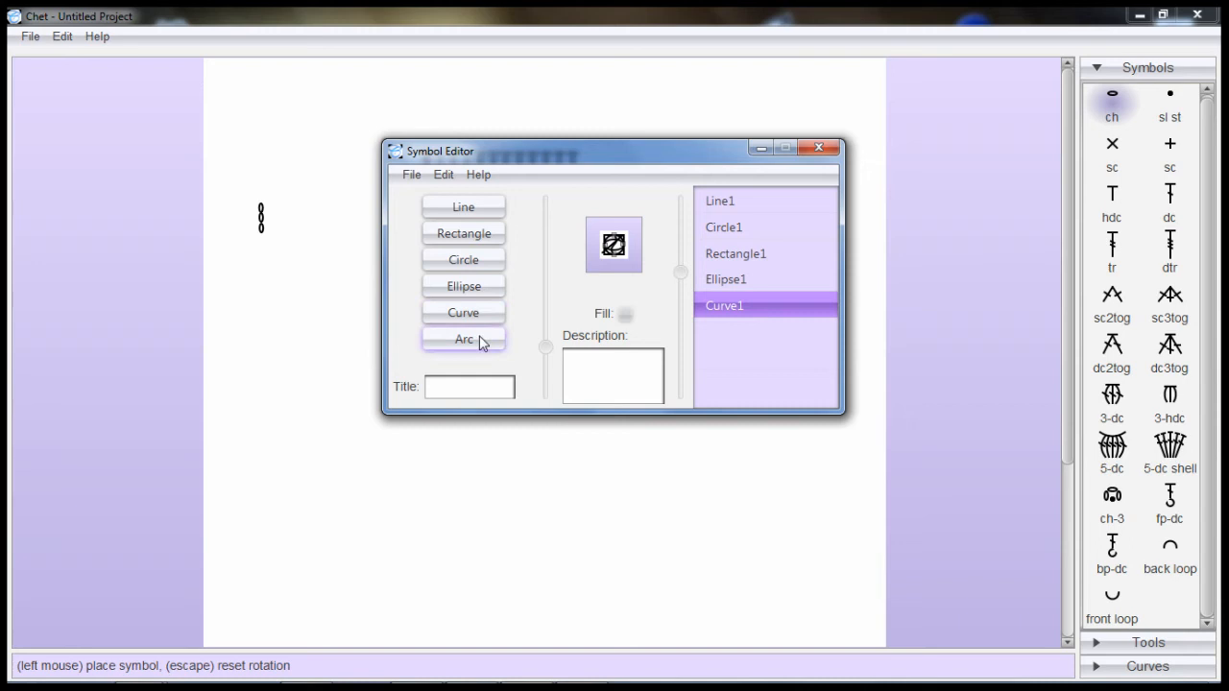
left_click(480, 338)
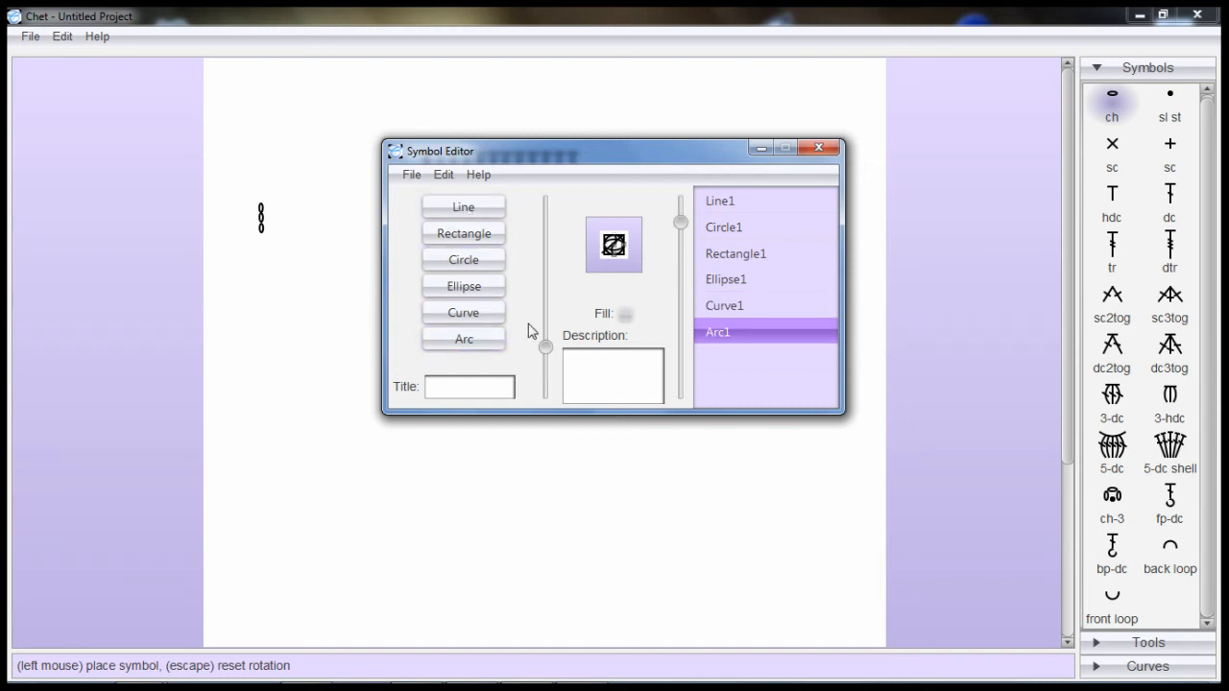
left_click_drag(545, 347, 546, 273)
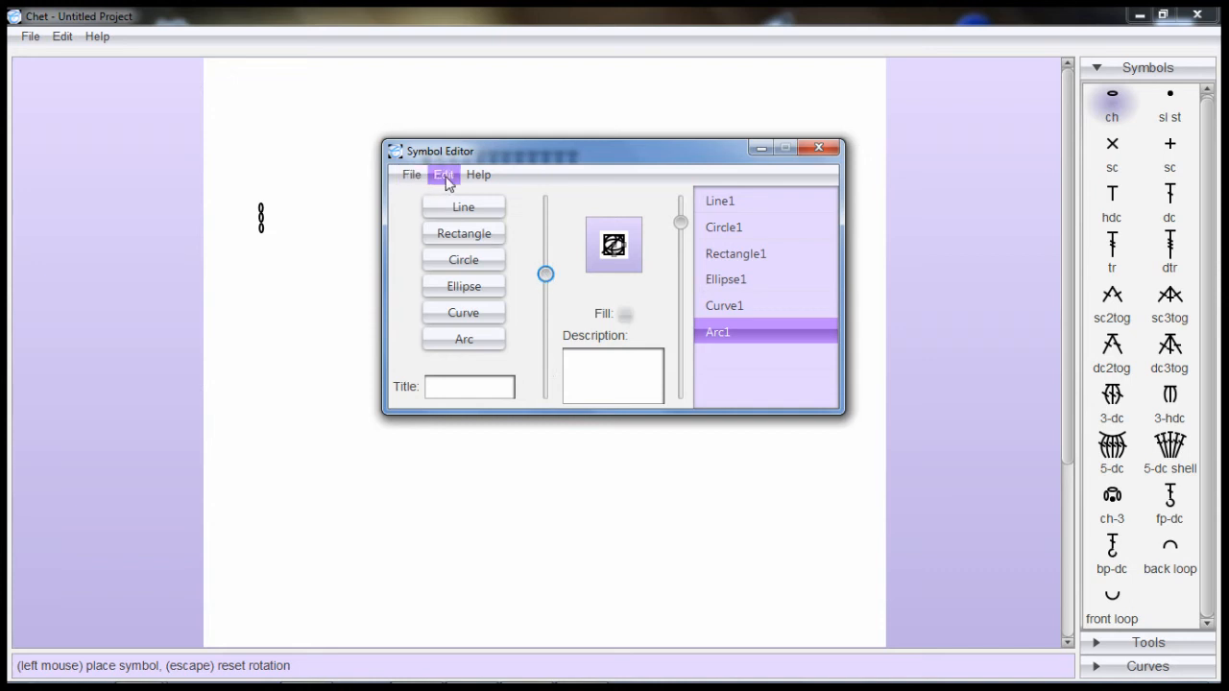
- Delete the rectangle, circle, ellipse, curve and arc from the symbol, keeping only the line
left_click(736, 258)
left_click(443, 174)
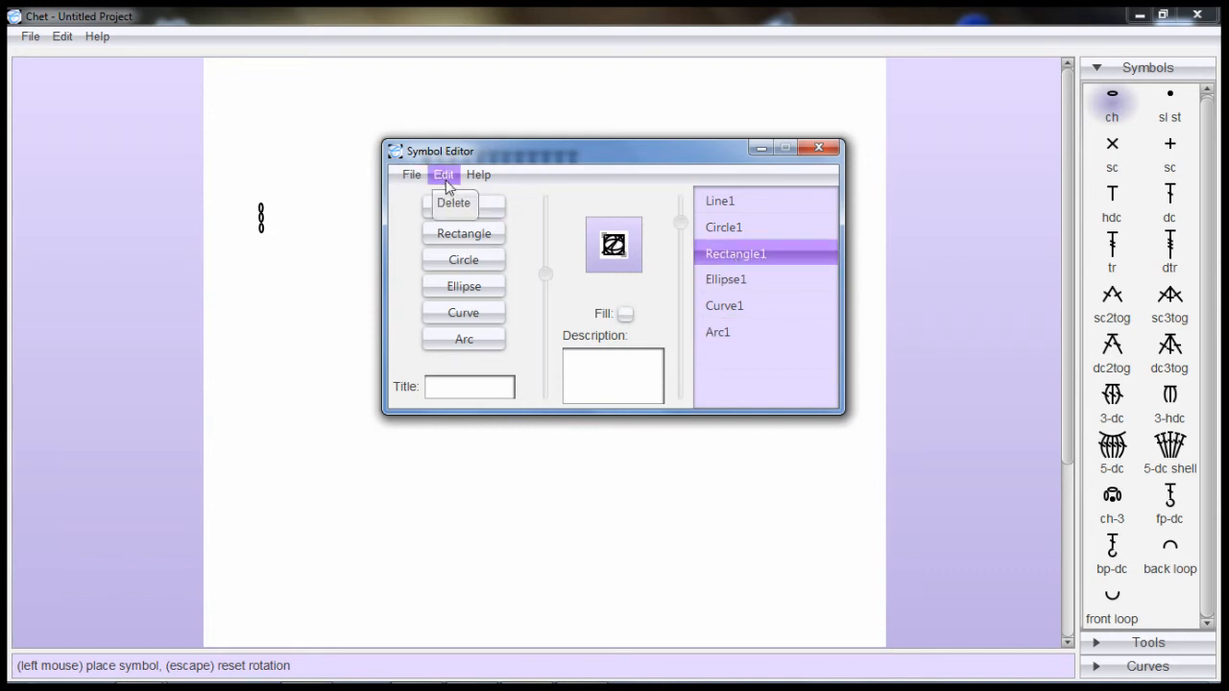
left_click(462, 204)
left_click(724, 230)
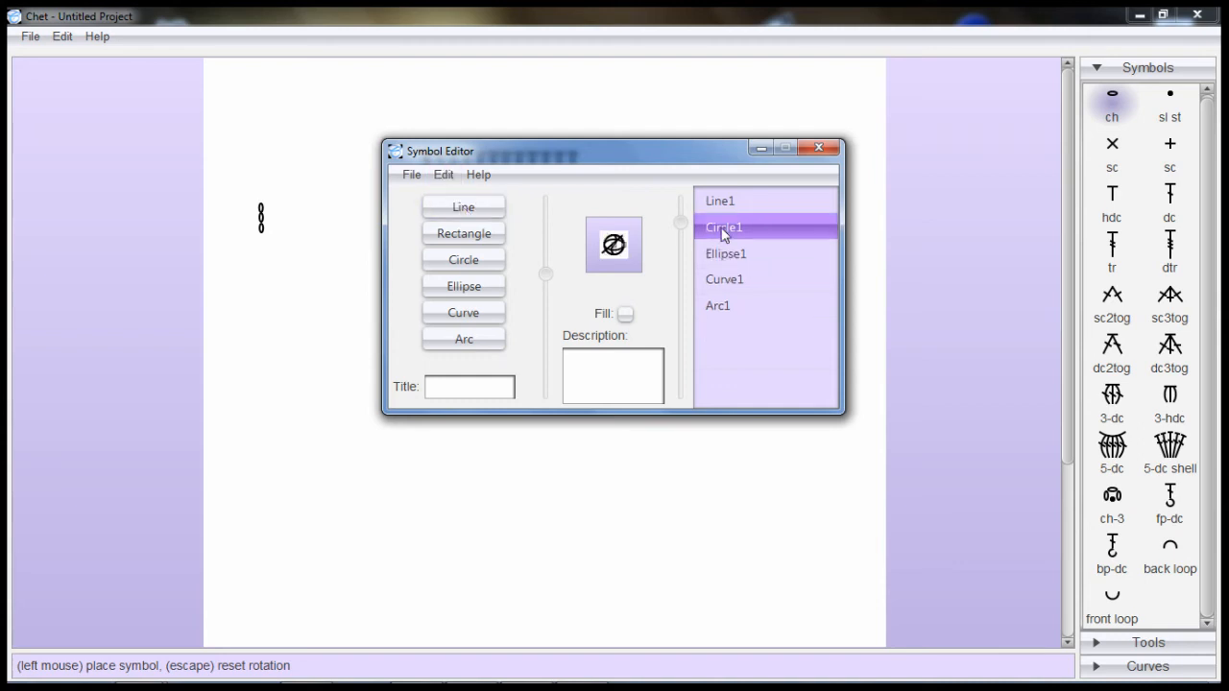
left_click(444, 175)
left_click(461, 203)
left_click(730, 253)
left_click(444, 175)
left_click(462, 204)
left_click(443, 175)
left_click(453, 203)
left_click(444, 175)
left_click(451, 204)
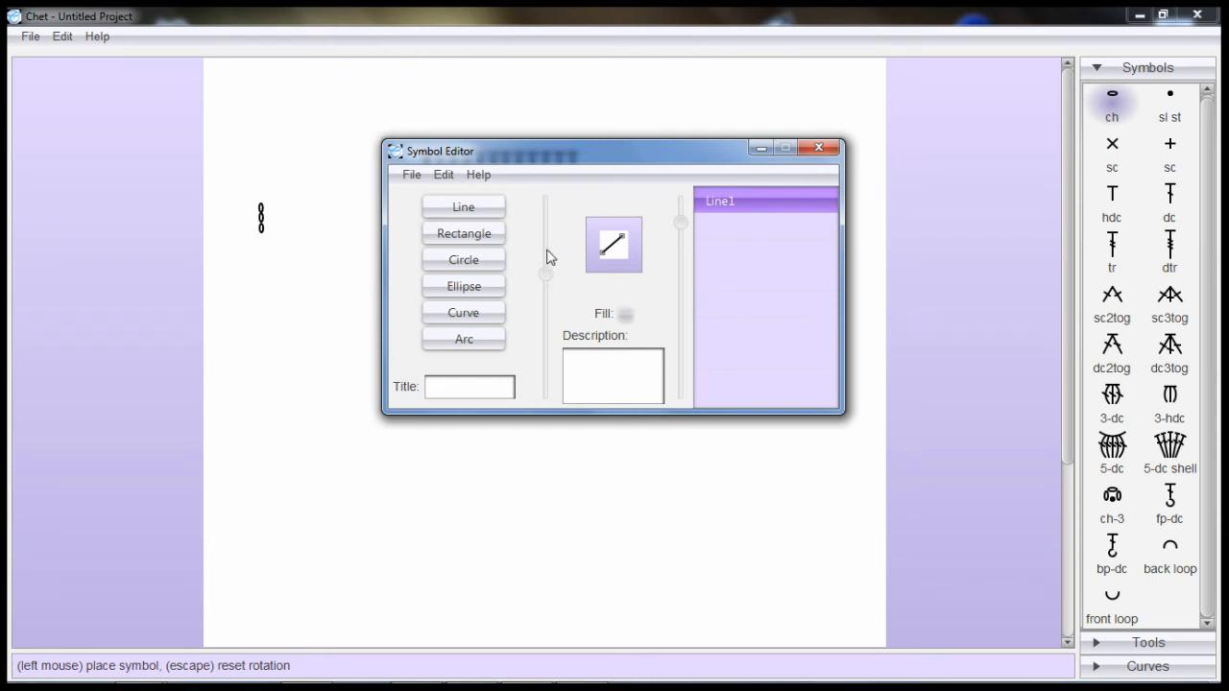
- Adjust the line's end point, add a rectangle, circle, ellipse, curve and arc again, and adjust the new arc
left_click_drag(621, 237, 622, 235)
left_click(477, 237)
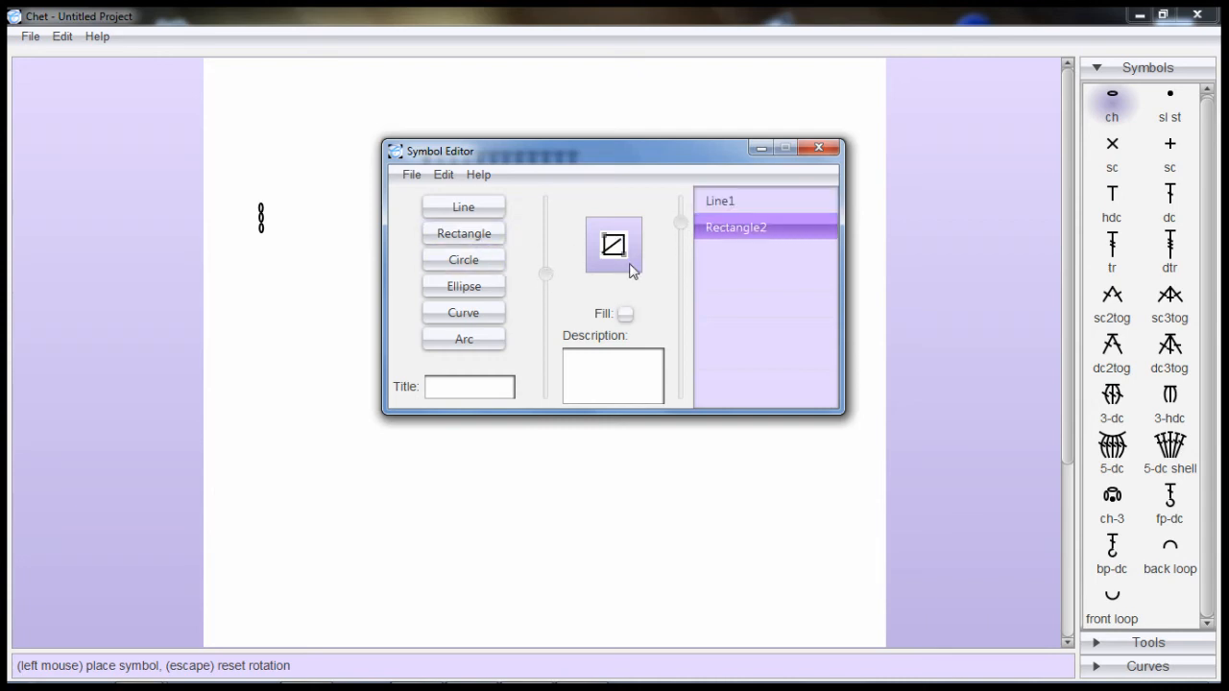
left_click(482, 266)
left_click(474, 284)
left_click(470, 317)
left_click(470, 341)
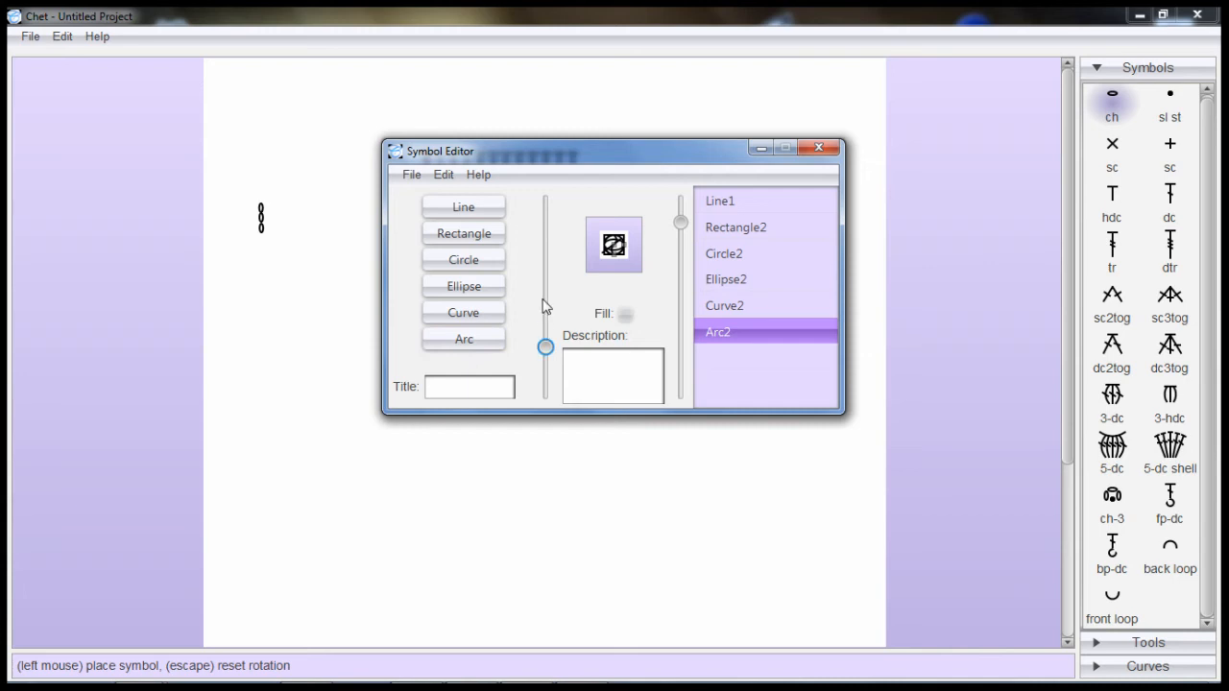
mouse_move(546, 347)
left_mouse_down()
mouse_move(547, 230)
mouse_move(534, 342)
left_mouse_up()
- Delete every shape from the symbol, including the line, to leave it empty
left_click(444, 175)
left_click(453, 204)
left_click(443, 174)
left_click(455, 204)
left_click(445, 176)
left_click(444, 174)
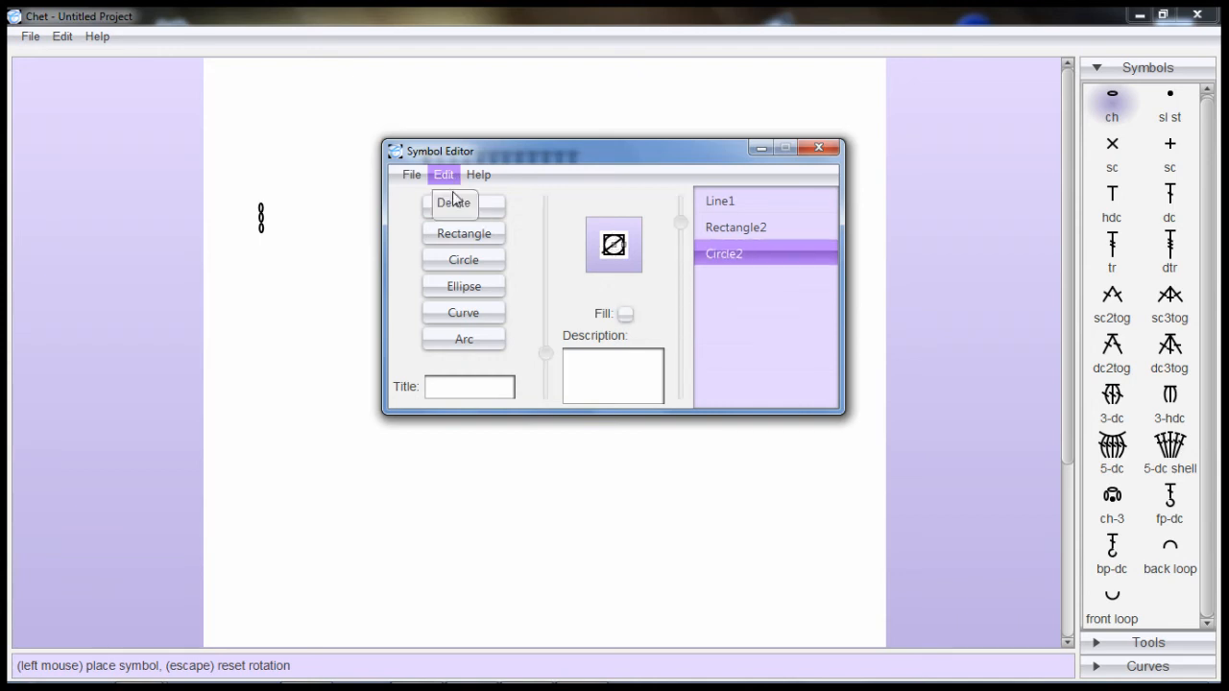
left_click(448, 204)
left_click(444, 175)
left_click(447, 204)
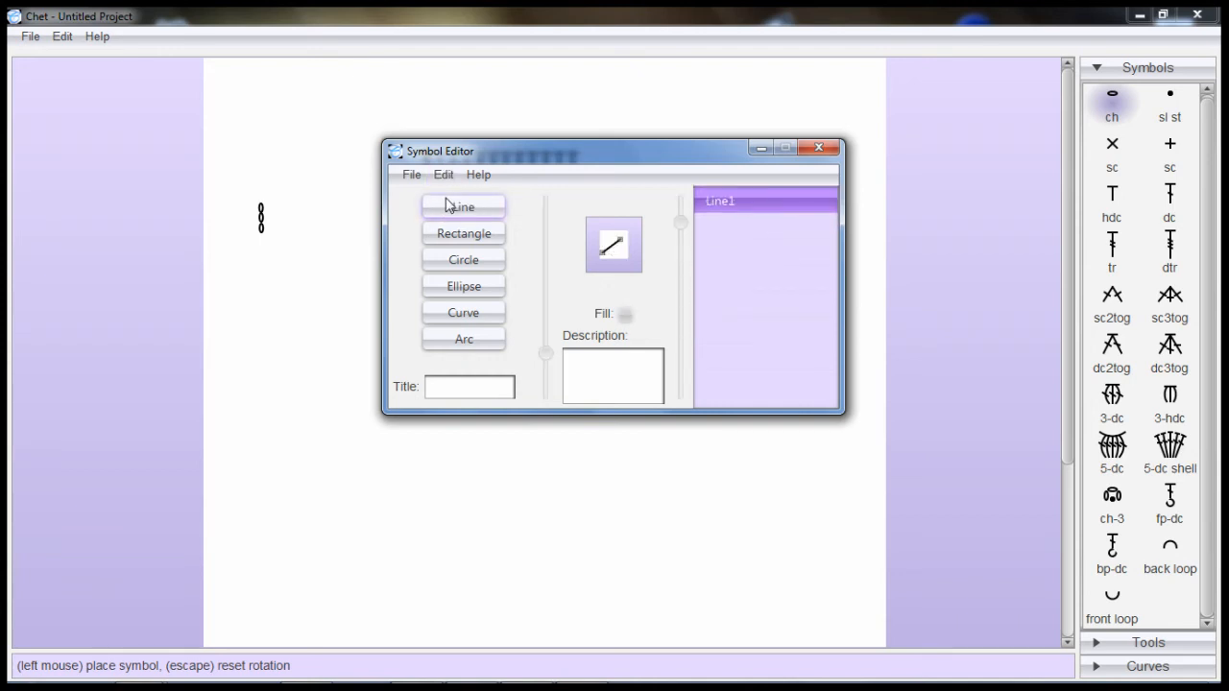
left_click(444, 175)
left_click(449, 205)
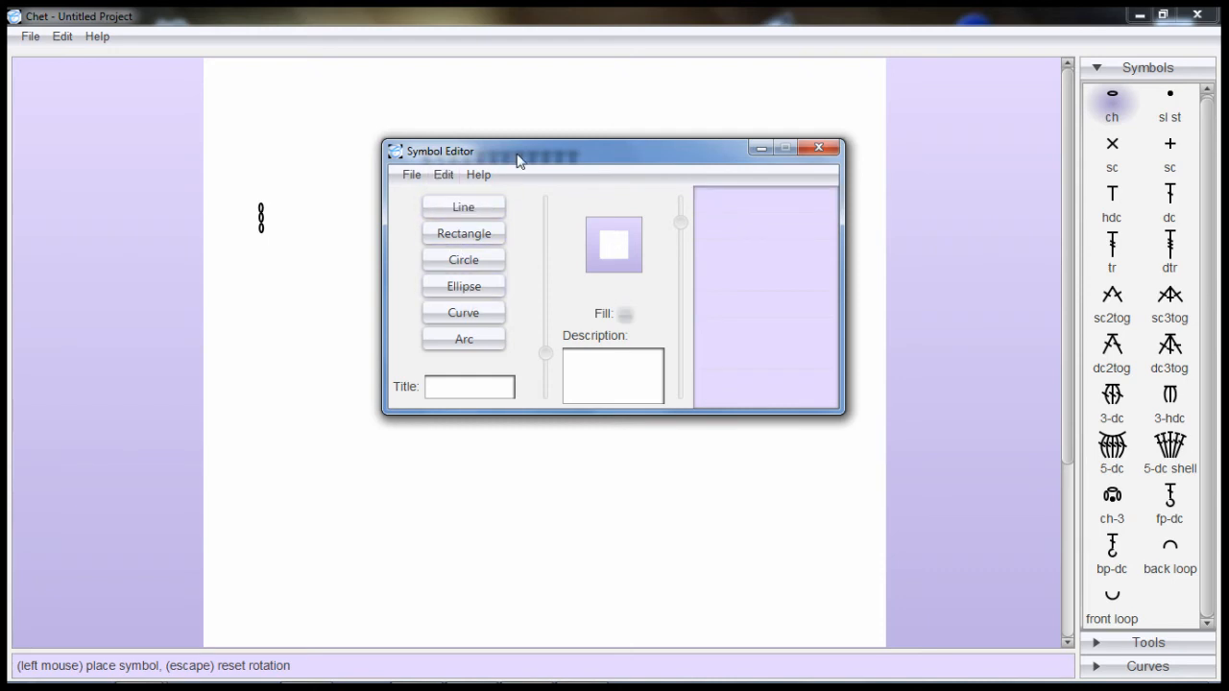
- Move the Symbol Editor below the stitch chart, add an ellipse to the symbol and shrink it
left_click_drag(522, 154, 482, 276)
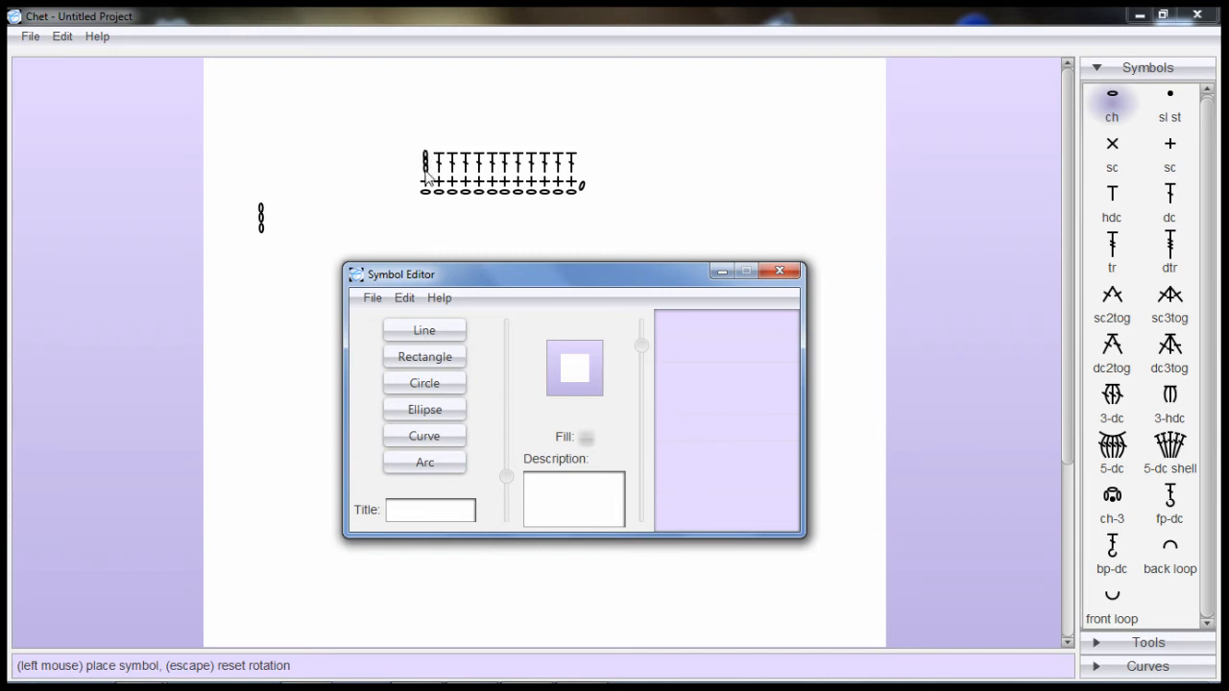
left_click(437, 423)
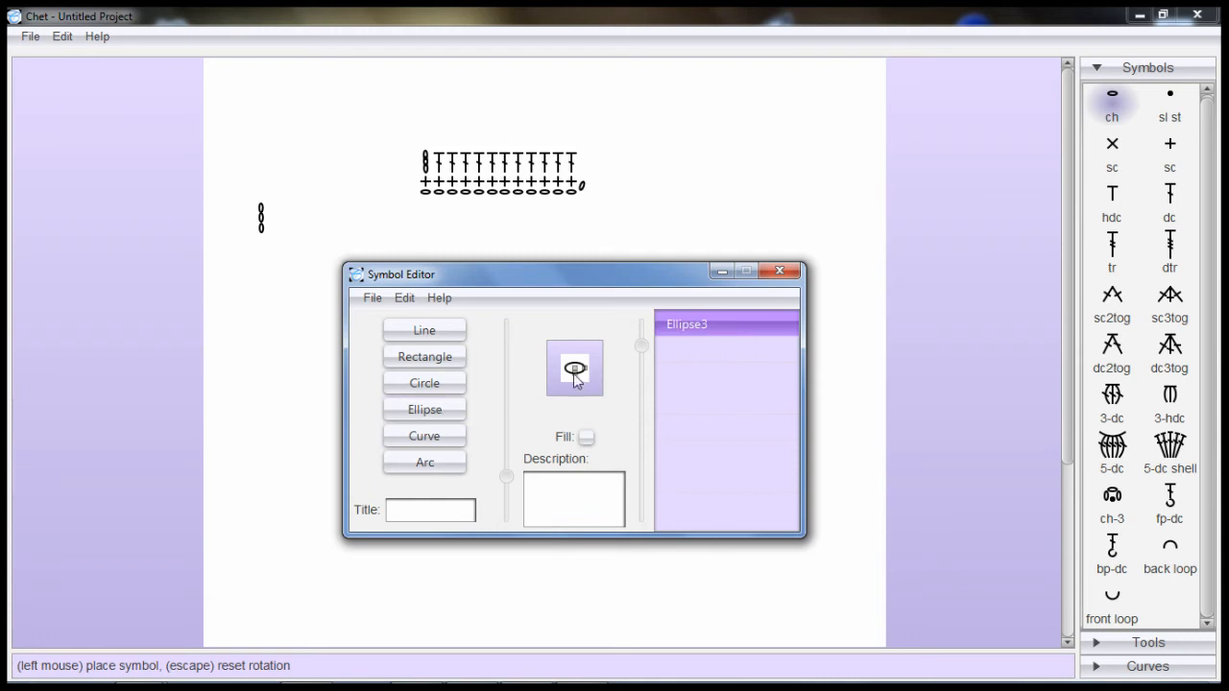
mouse_move(574, 373)
left_mouse_down()
mouse_move(584, 366)
mouse_move(581, 375)
left_mouse_up()
- Add an arc, a curve, a second ellipse, a circle, a rectangle and a line, and title the symbol Sample
left_click(459, 510)
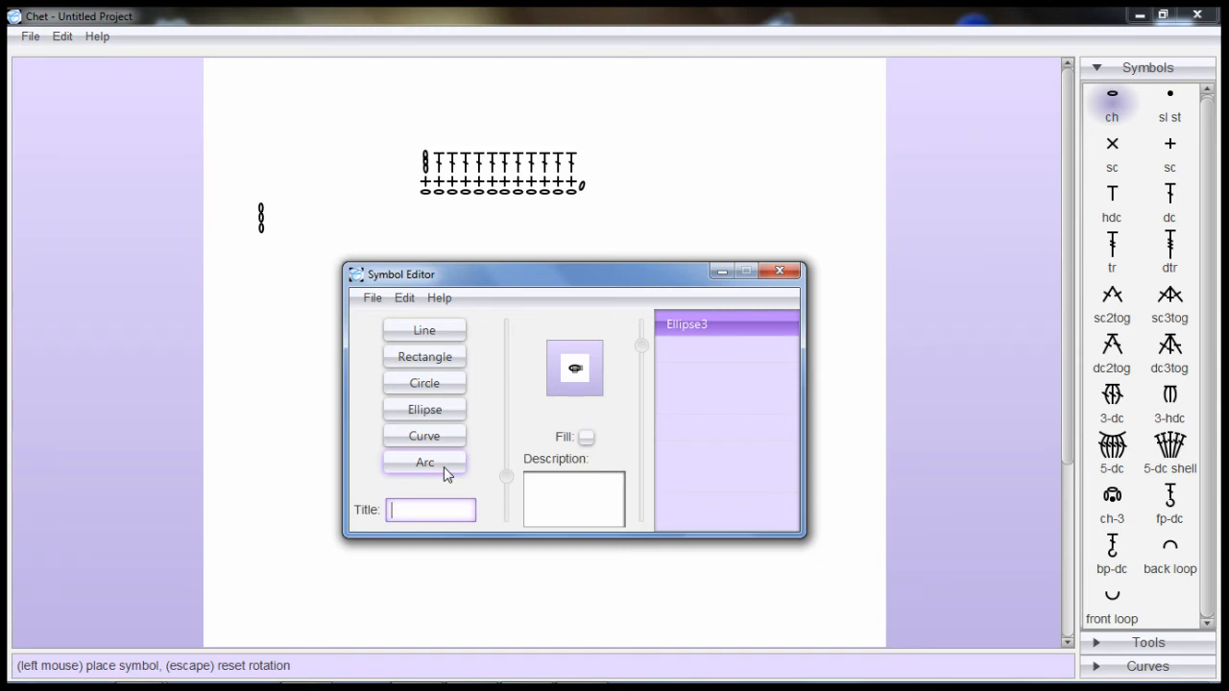
left_click(444, 467)
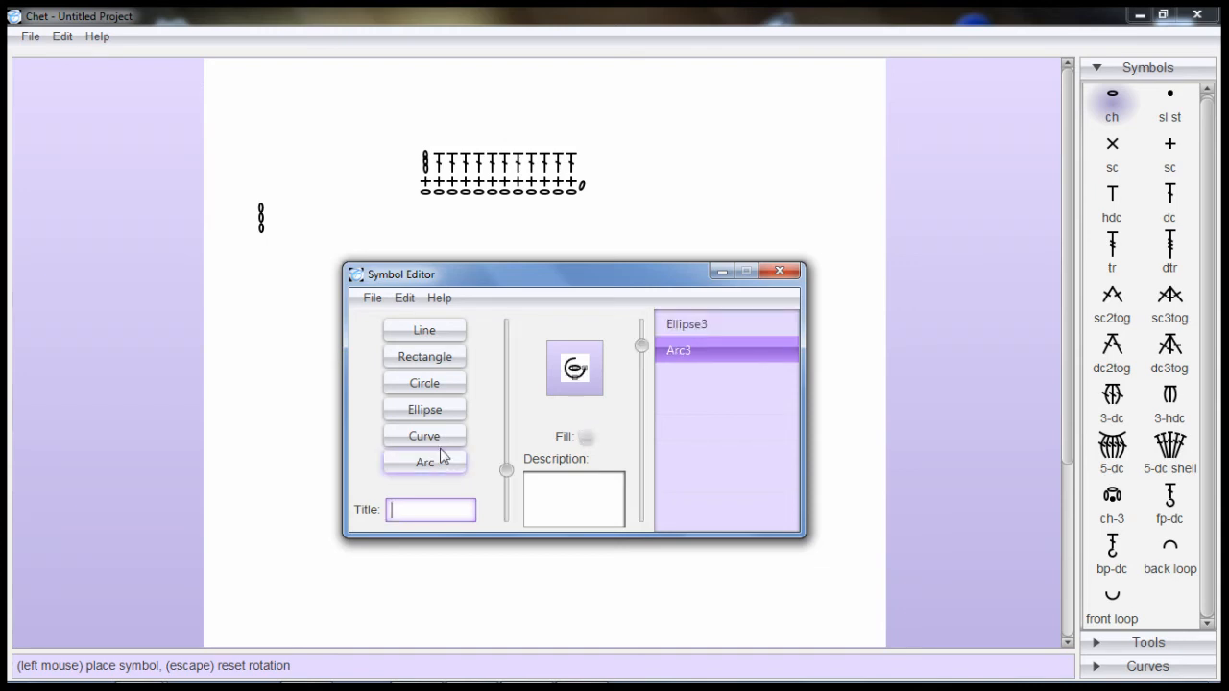
left_click(443, 436)
left_click(440, 409)
left_click(438, 383)
left_click(438, 360)
left_click(428, 331)
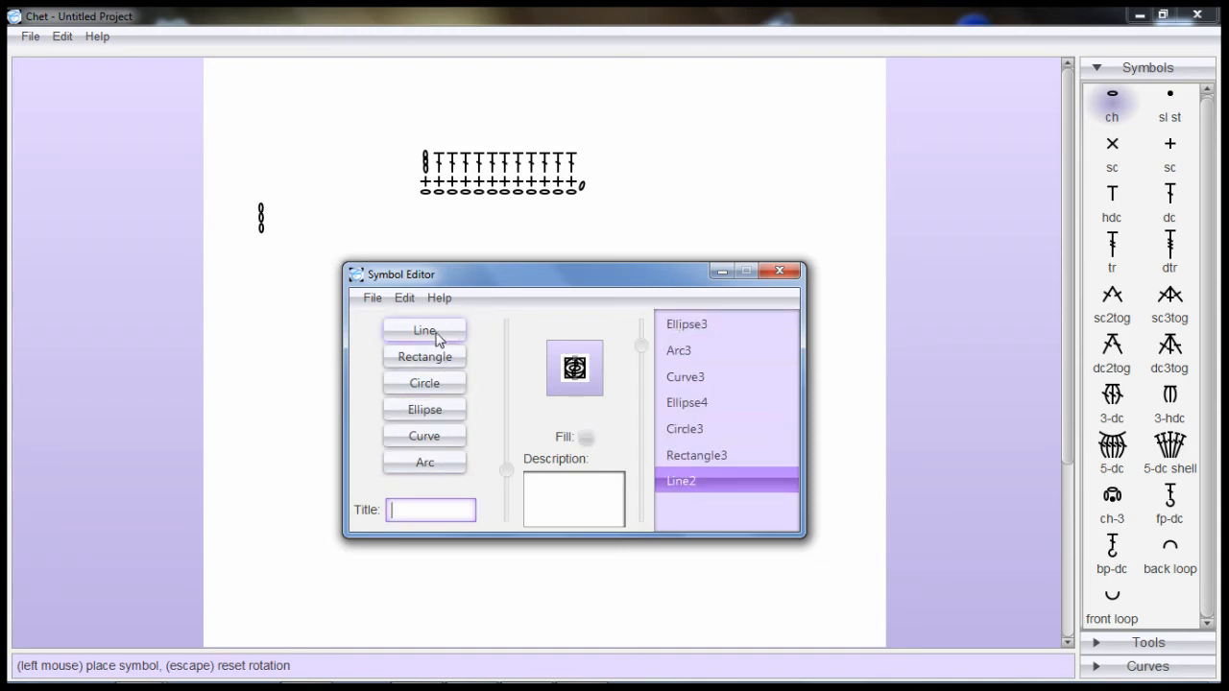
left_click(421, 516)
type("Sample")
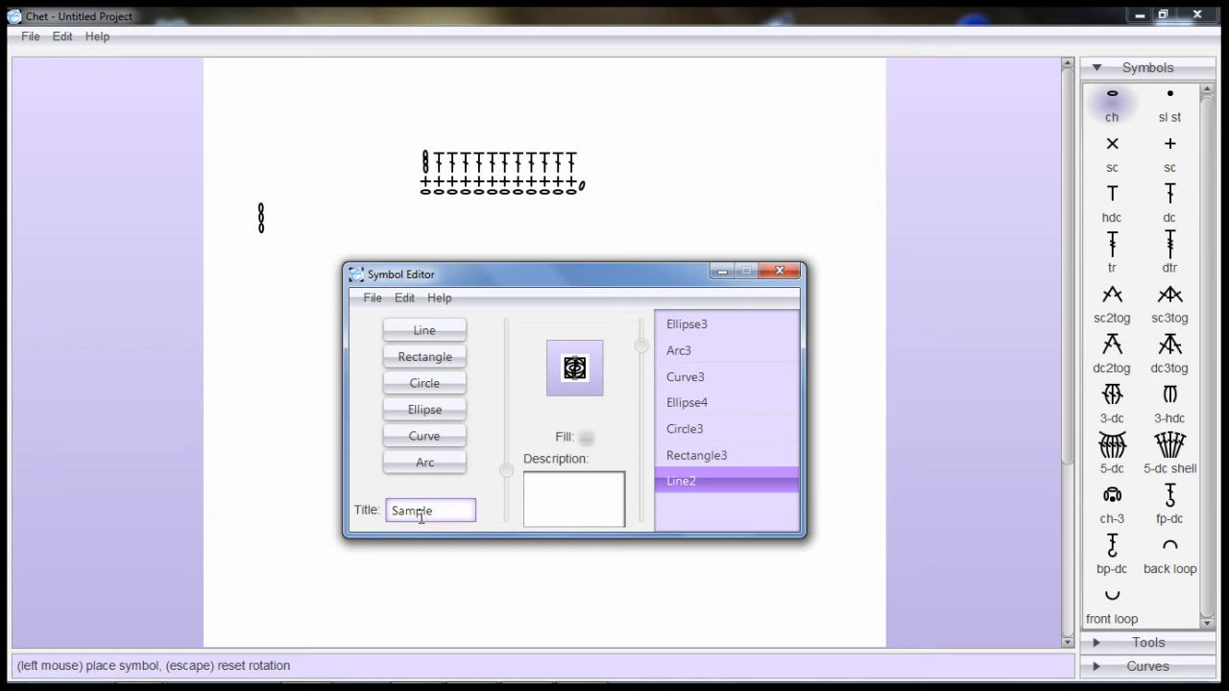
- Give the symbol the description "It's all the shapes!!!" and close the Symbol Editor
left_click(560, 492)
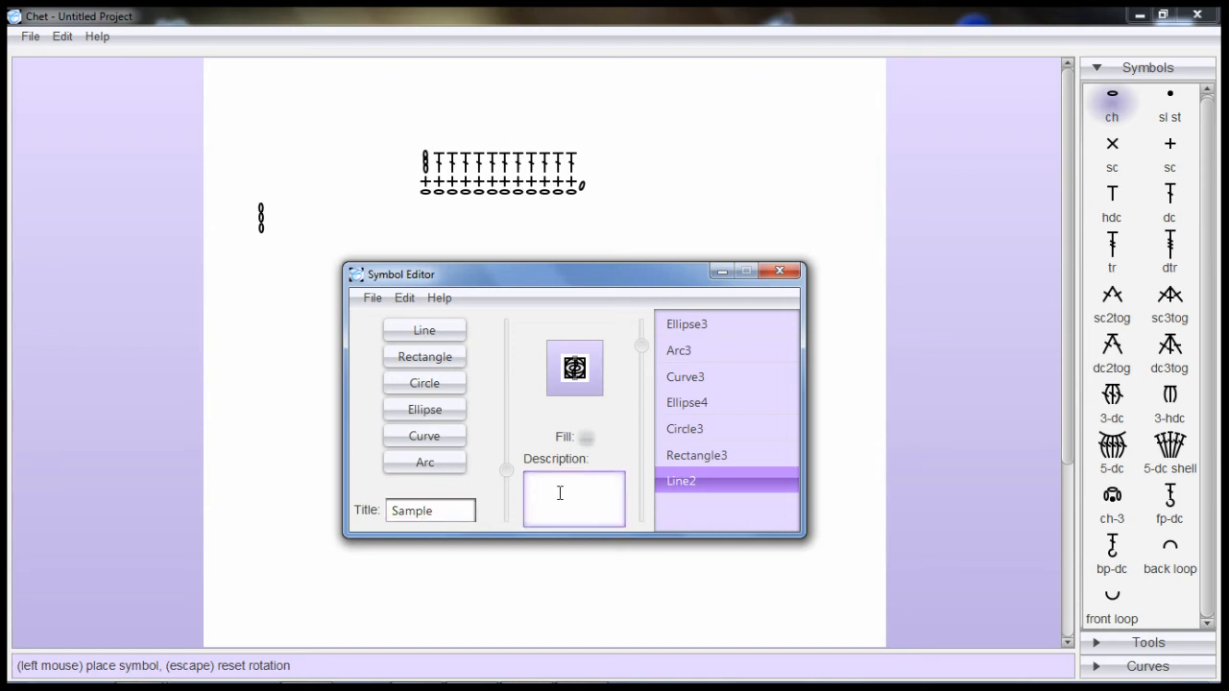
type("It's all the shapes!!!")
left_click(569, 369)
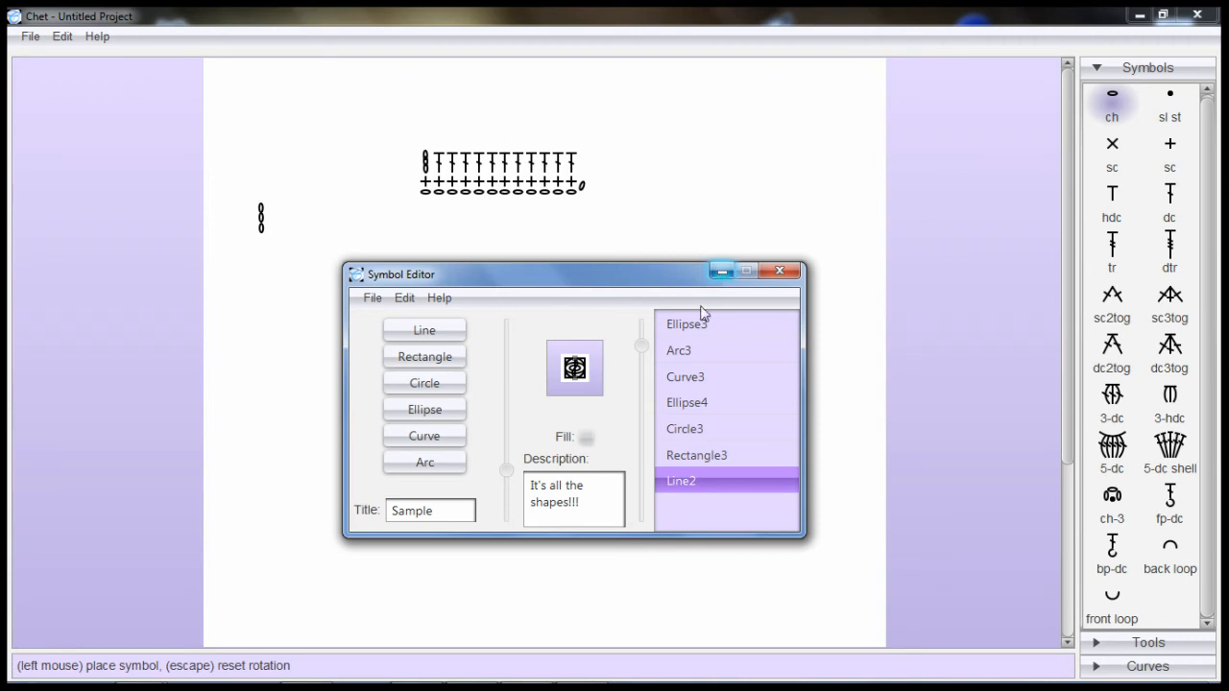
triple_click(594, 503)
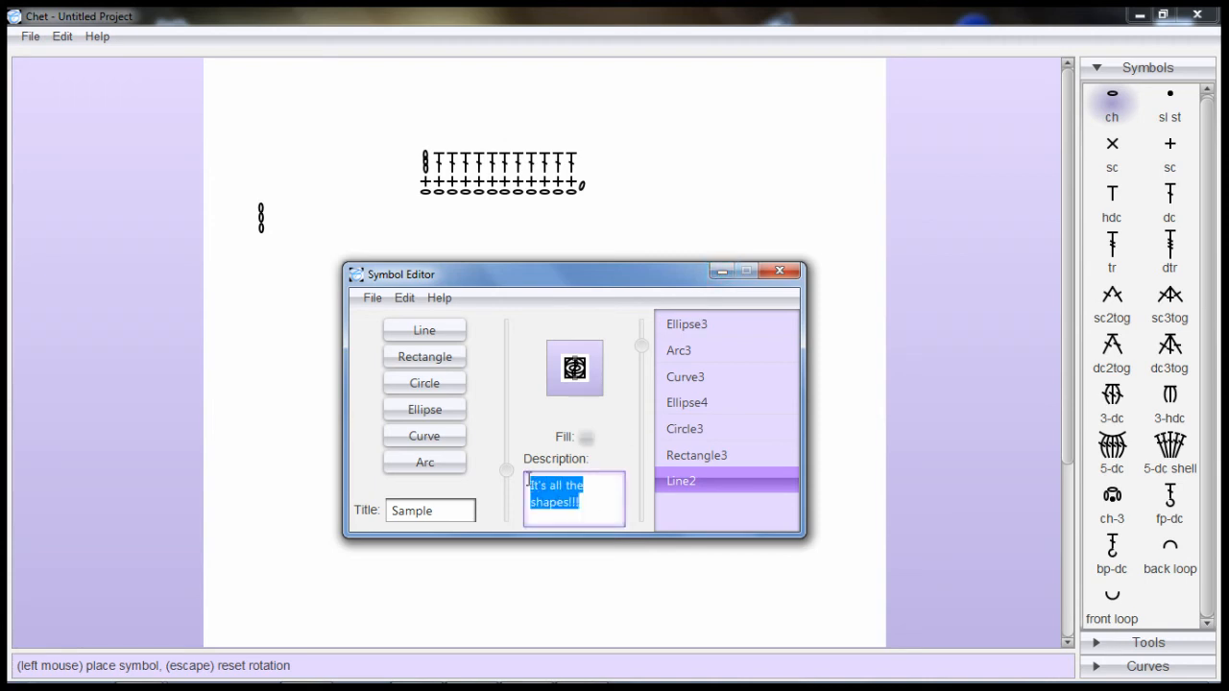
left_click(594, 510)
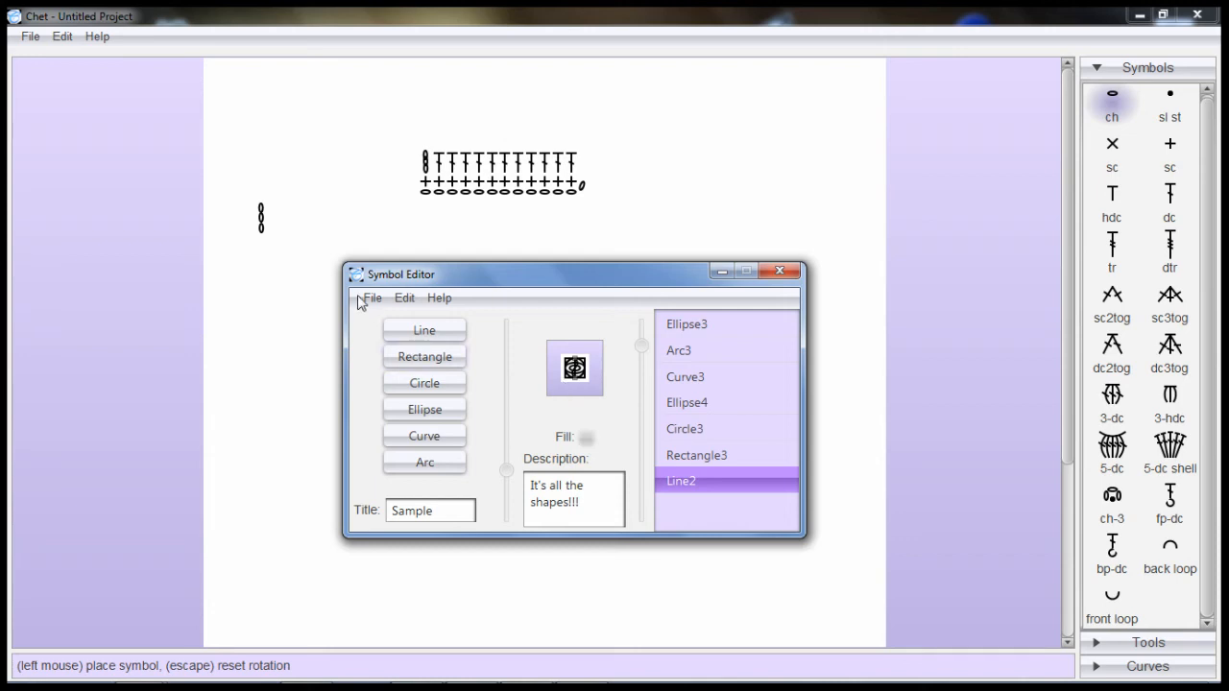
left_click(782, 273)
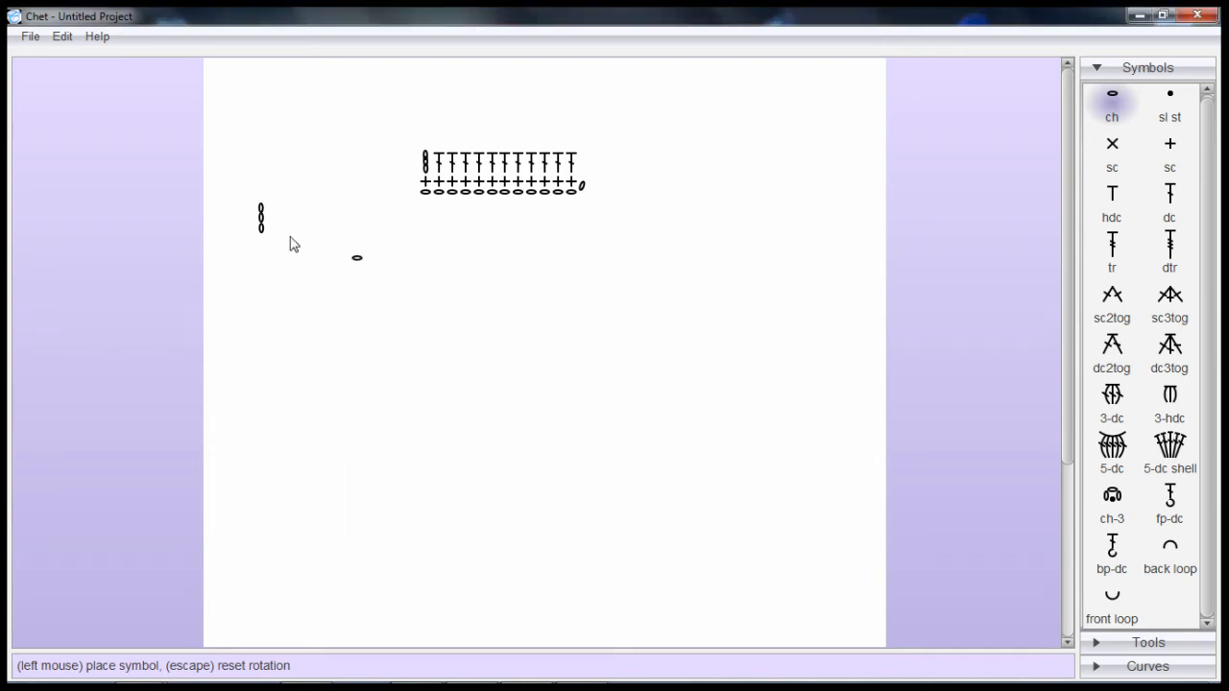
- Import the symbol file small chain.csm from the stuff folder on the 2GB USB drive
left_click(60, 39)
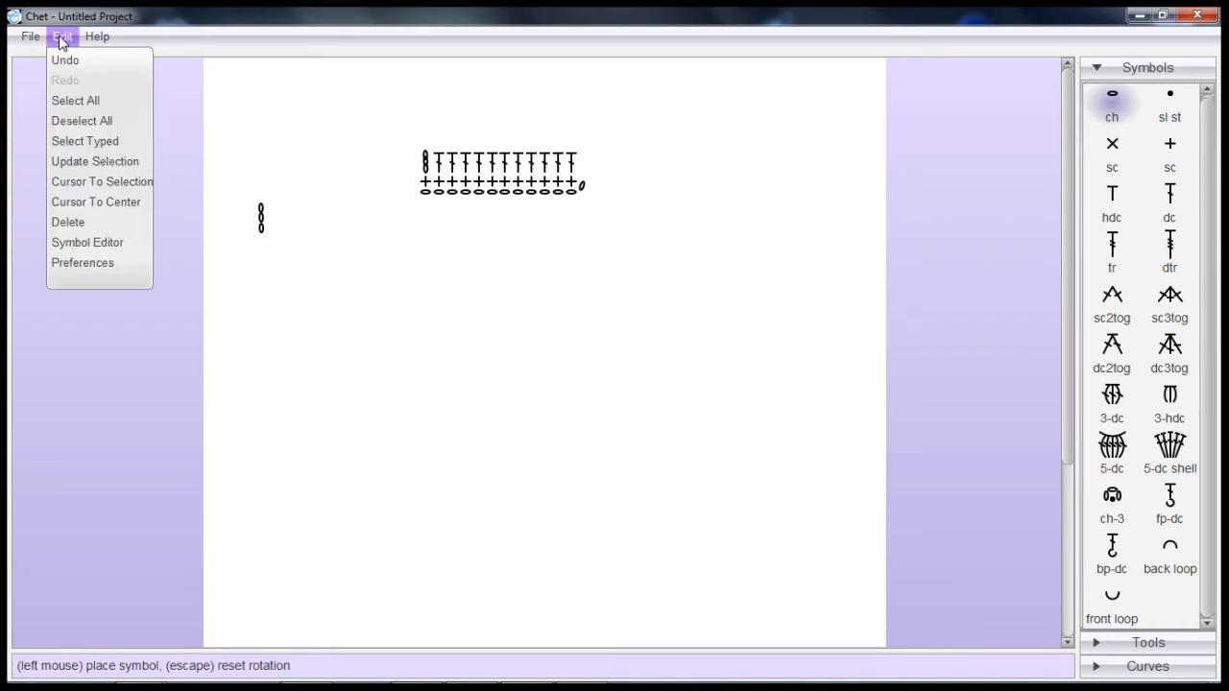
mouse_move(32, 38)
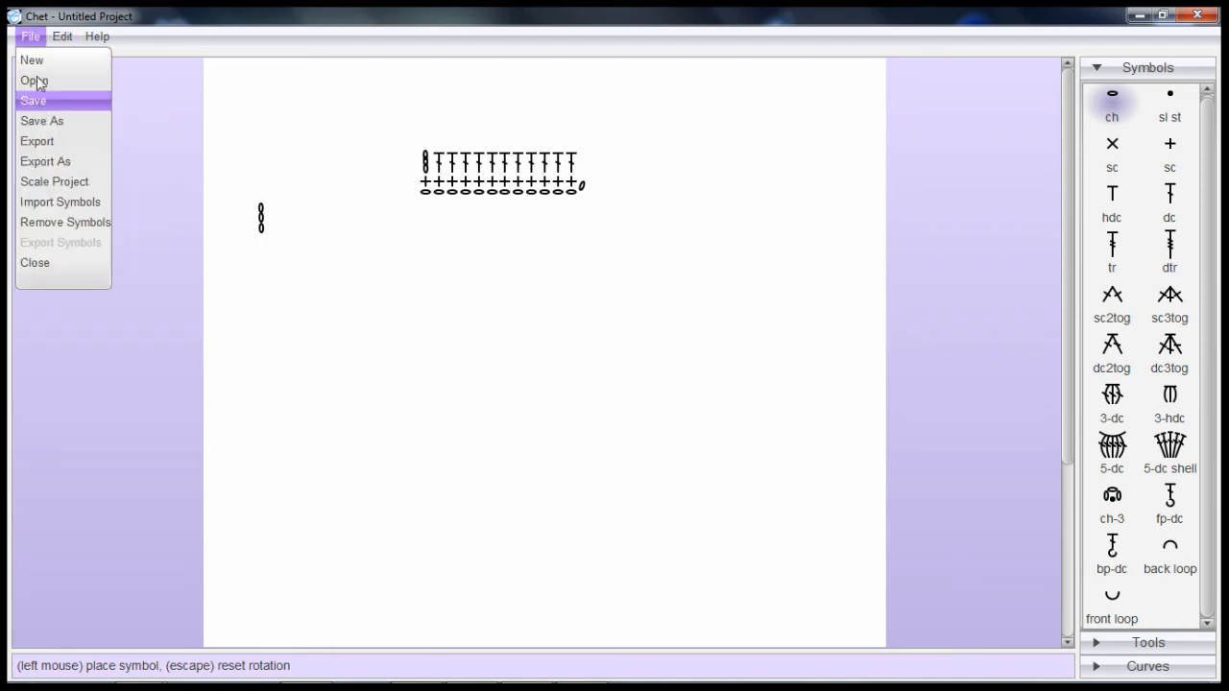
left_click(31, 38)
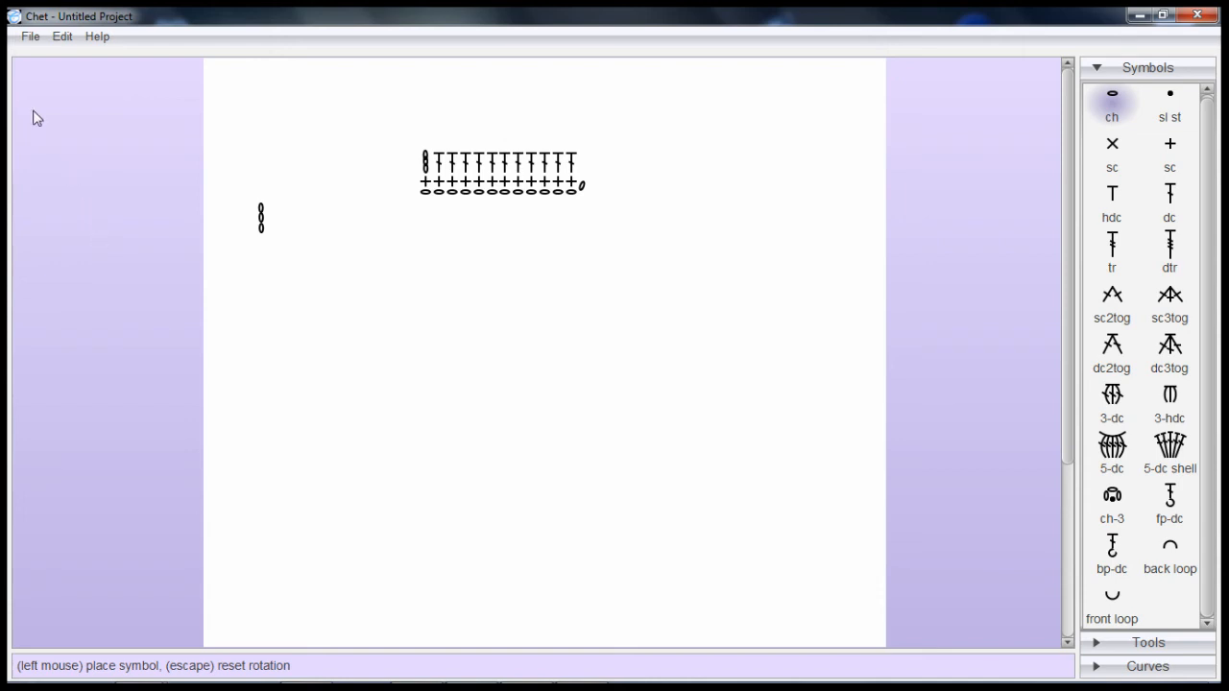
left_click(31, 37)
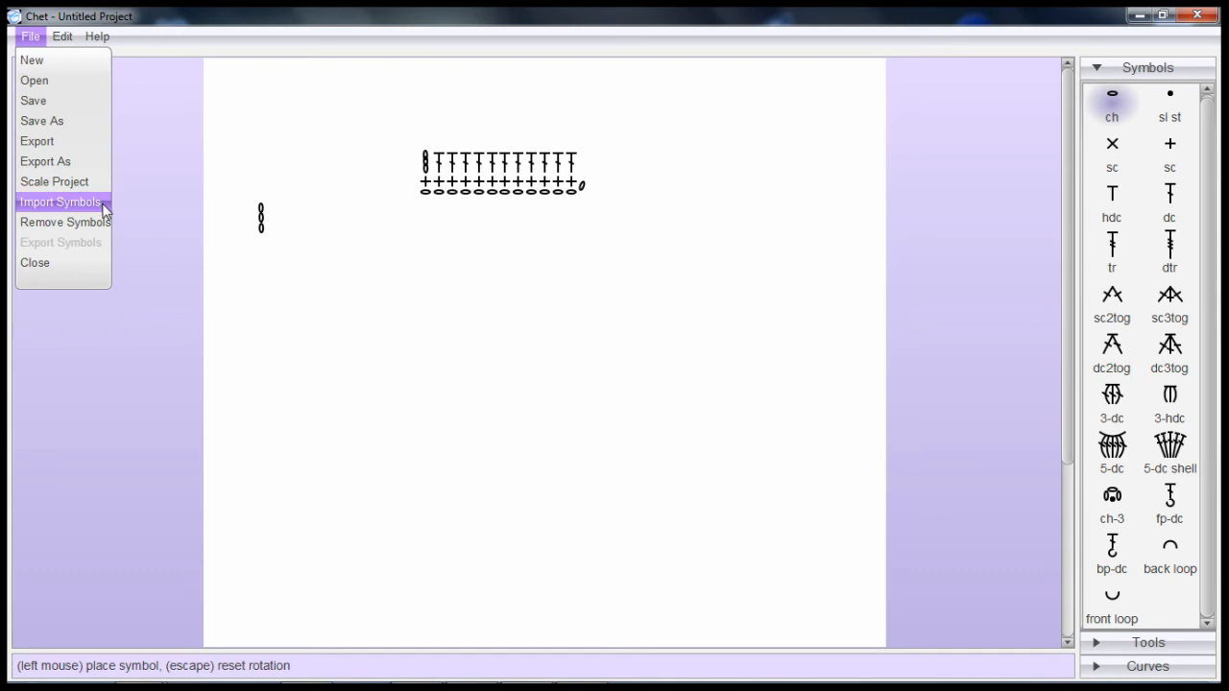
left_click(60, 201)
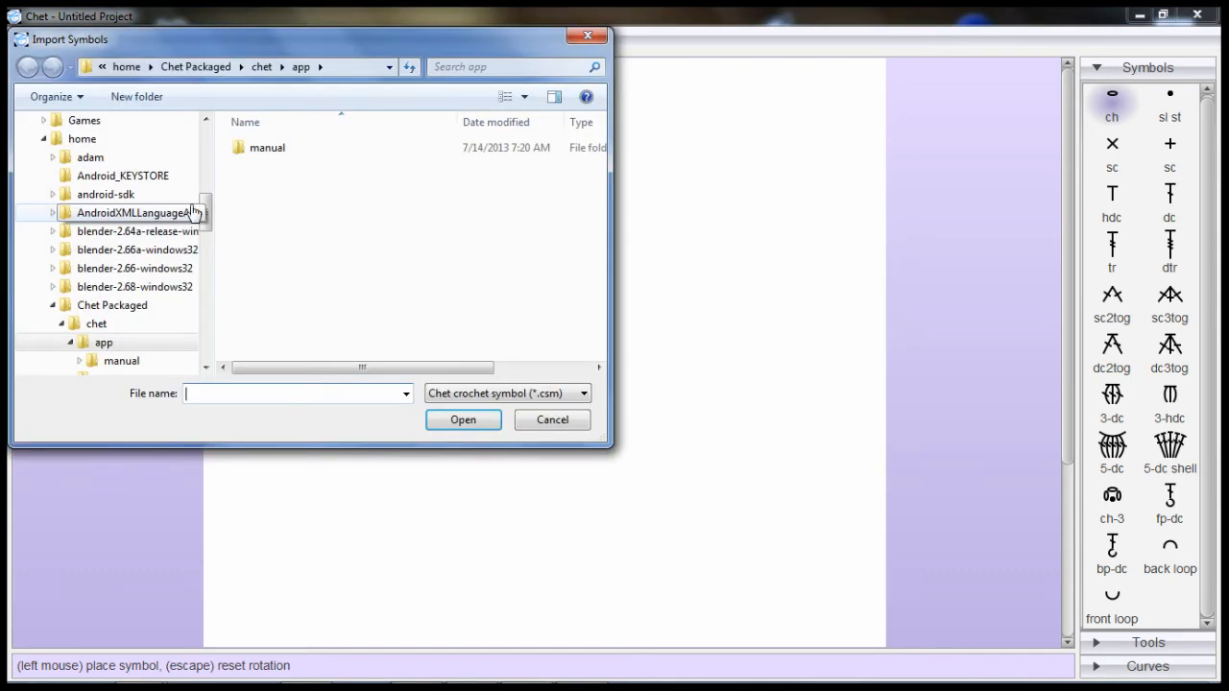
left_click_drag(208, 213, 205, 344)
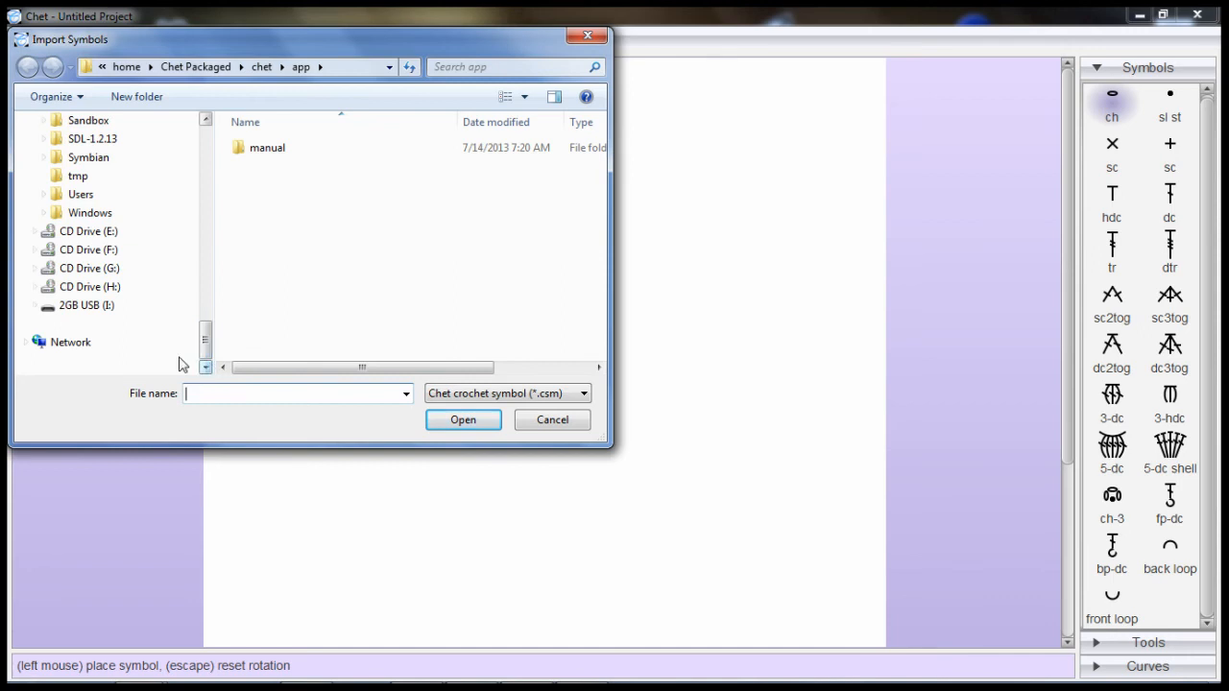
left_click(144, 305)
left_click(274, 224)
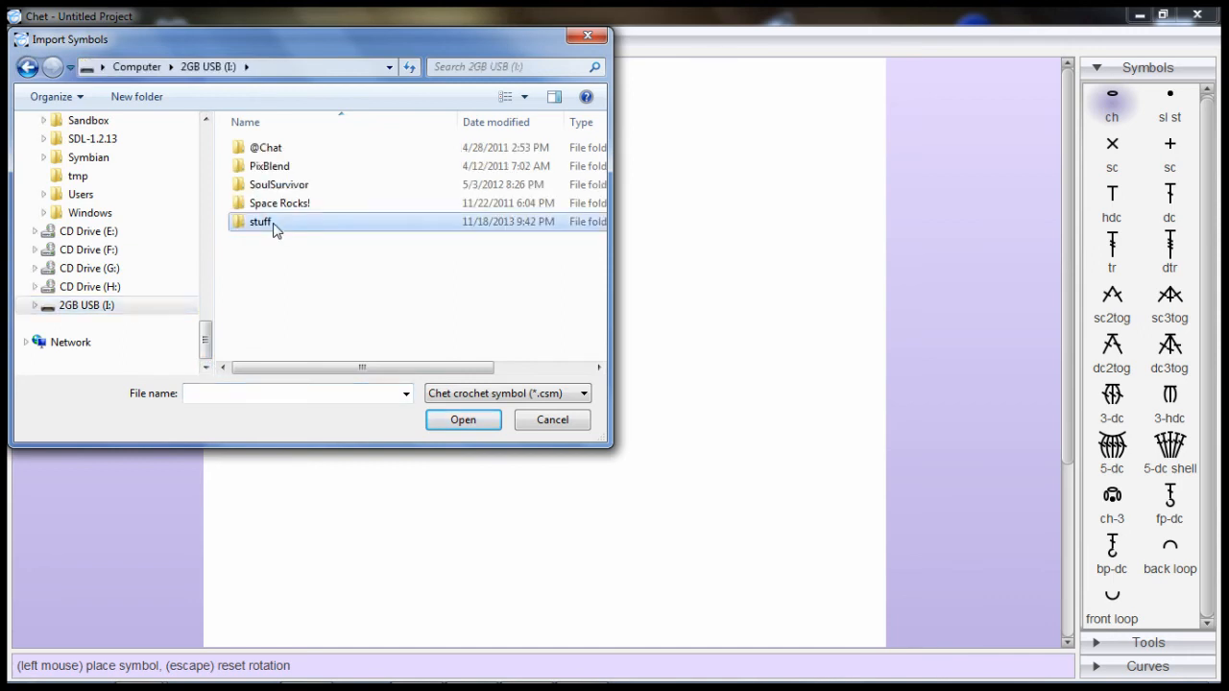
double_click(273, 224)
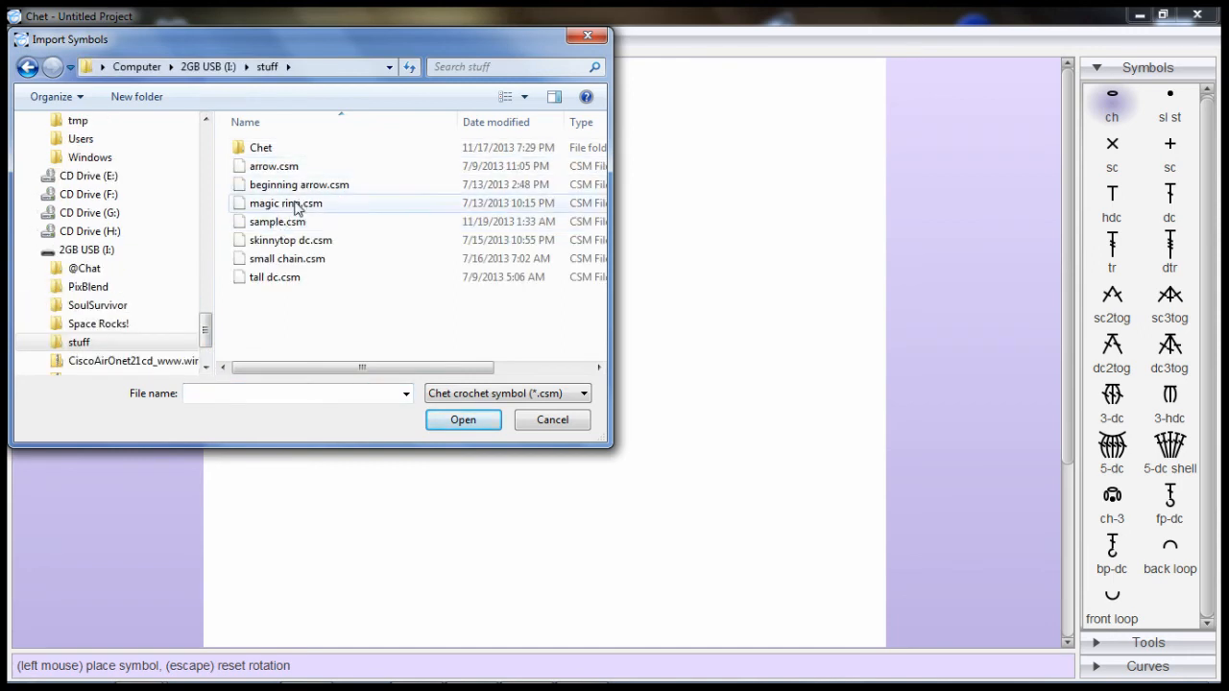
left_click(293, 259)
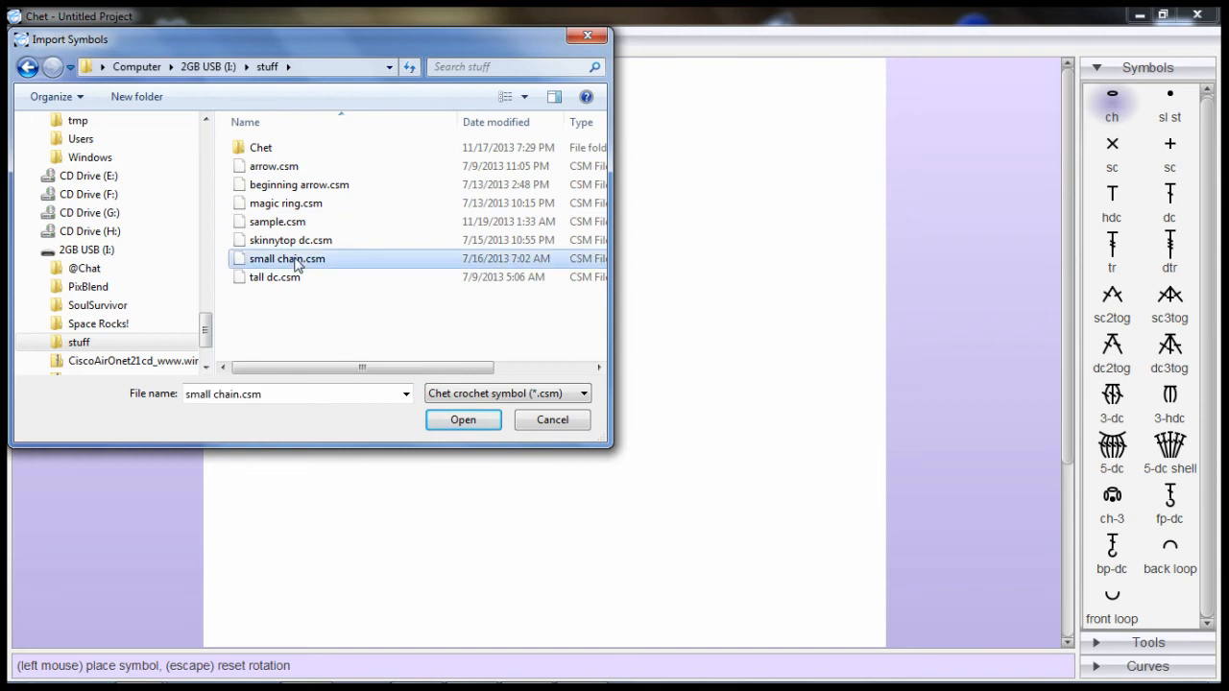
left_click(453, 419)
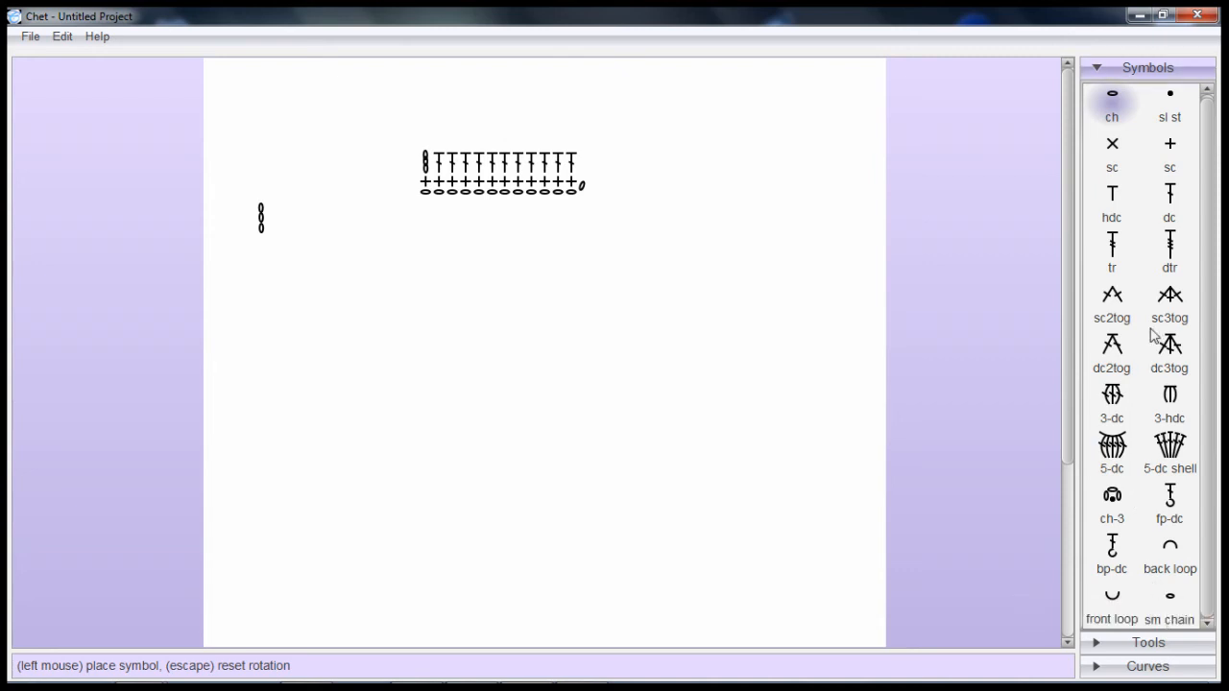
- Place three sm chain symbols side by side below the upright chain stack beside the chart, and end placement
left_click(1171, 599)
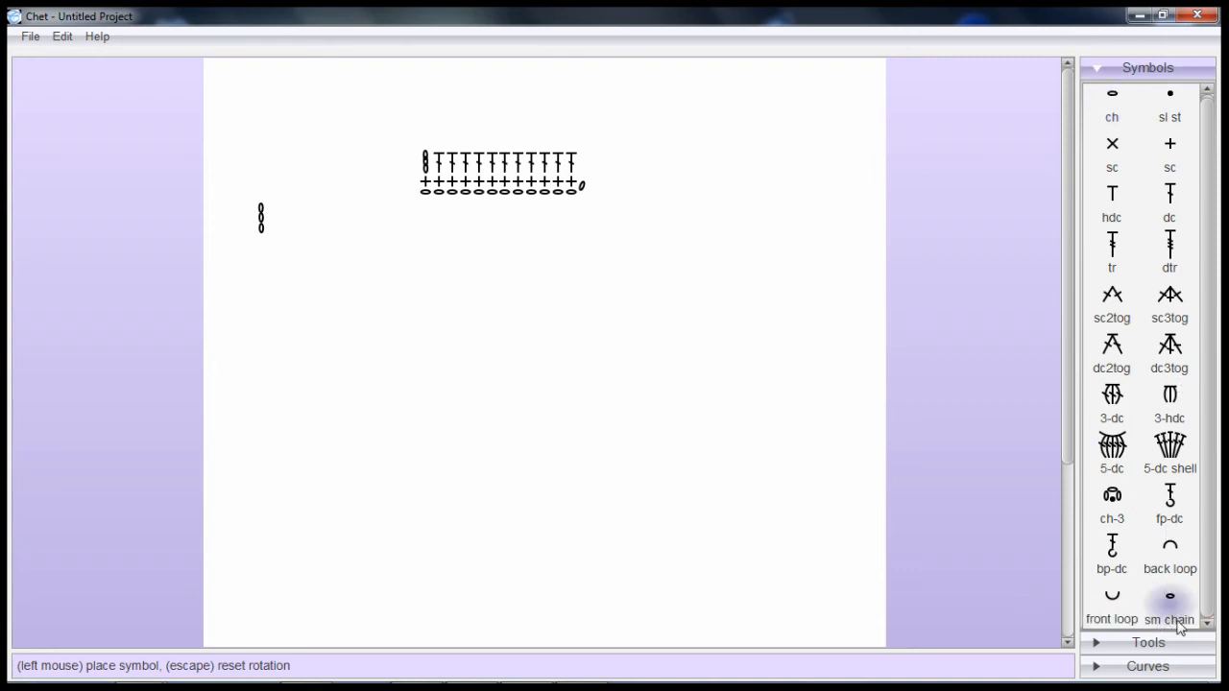
left_click(429, 213)
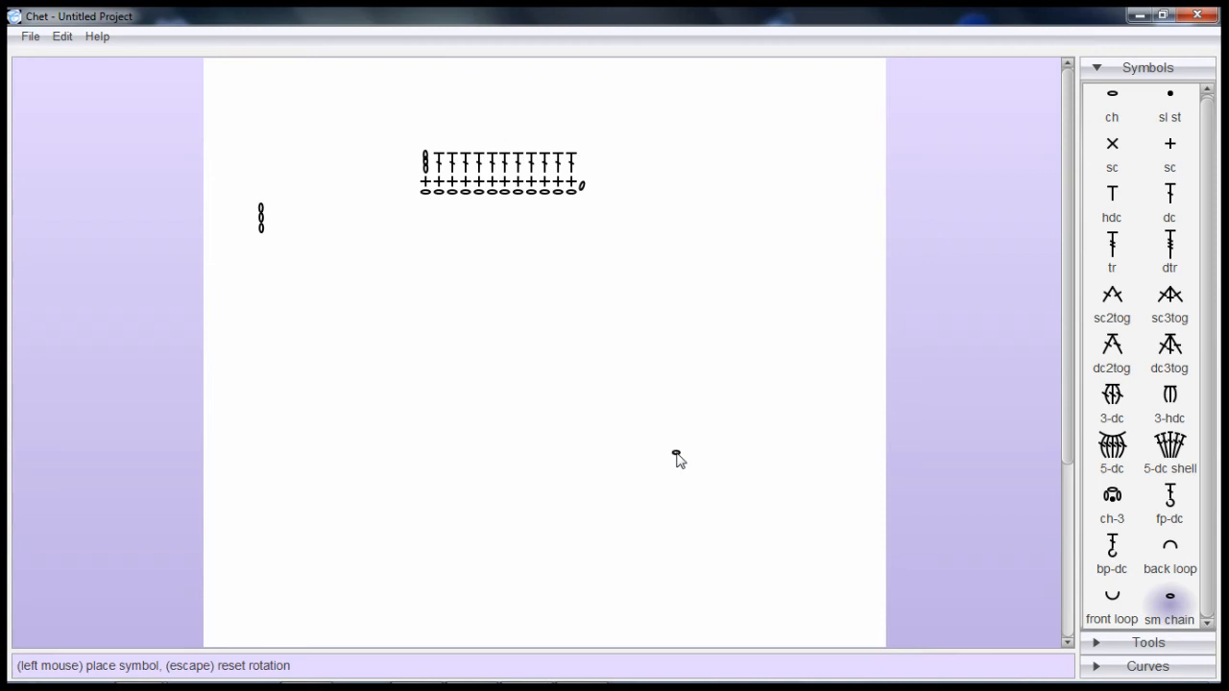
left_click(237, 264)
left_click(247, 265)
left_click(258, 272)
key("Escape")
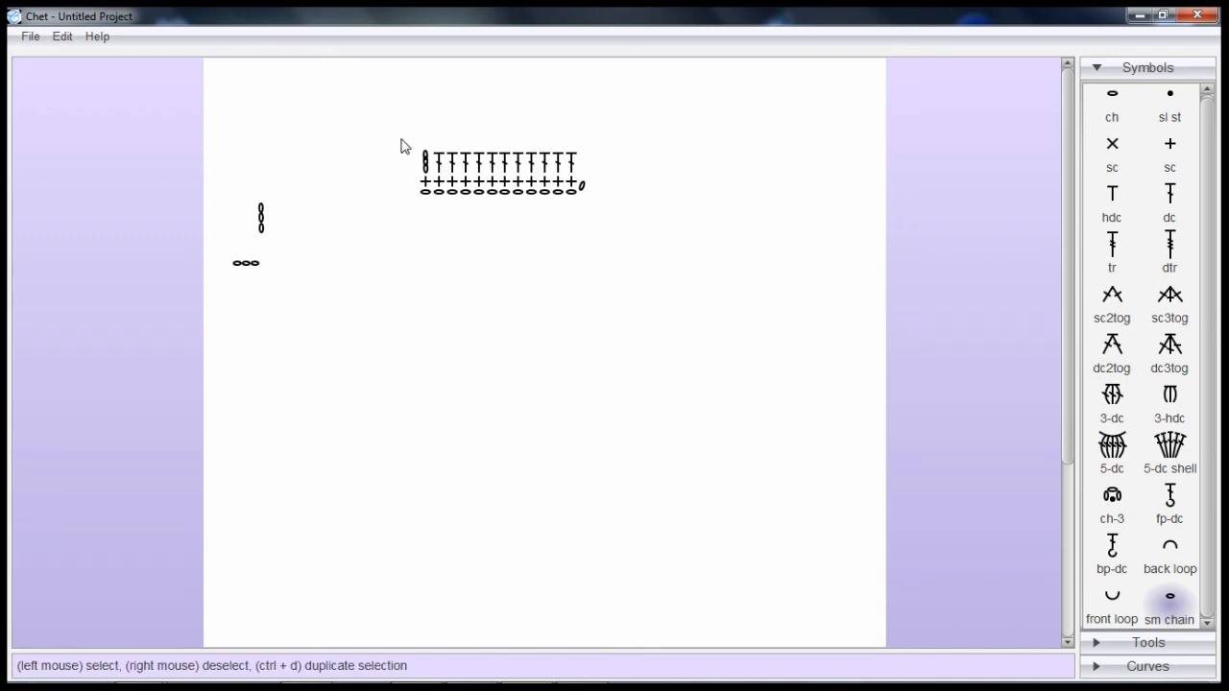
- Delete the turning chain at the start of the dc row and rotate the three small chains upright
left_click_drag(414, 147, 434, 170)
key("Delete")
left_click(255, 272)
key("ctrl+r")
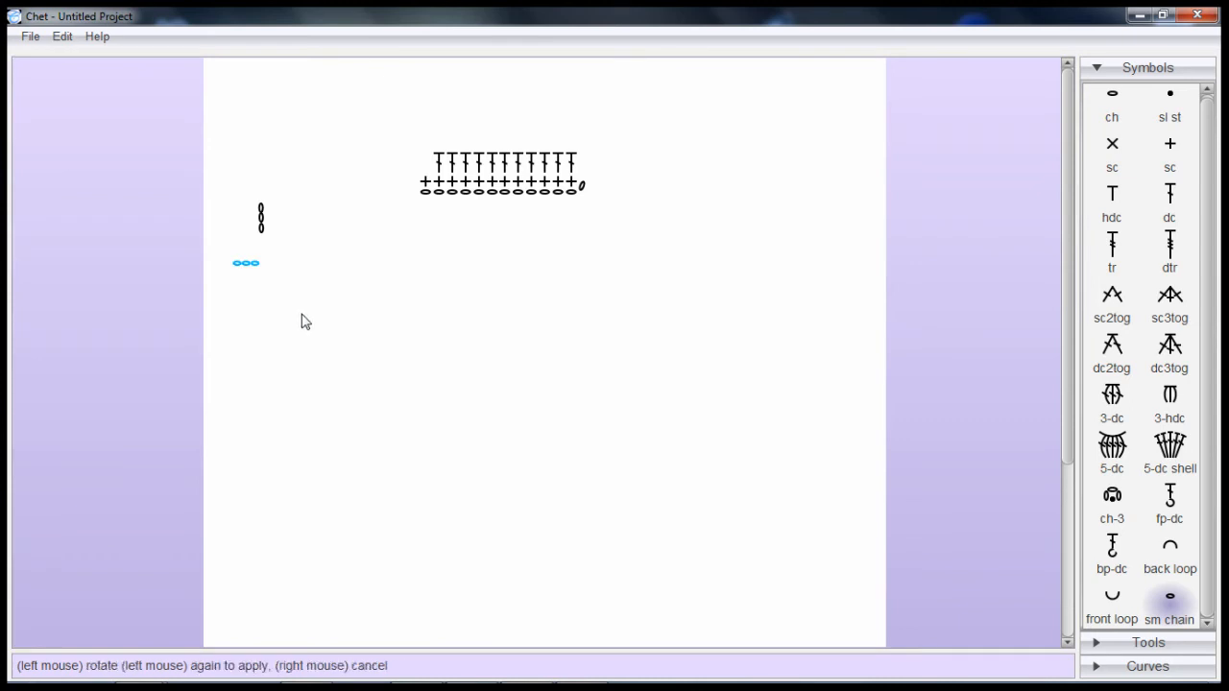
left_click(301, 314)
left_click(284, 403)
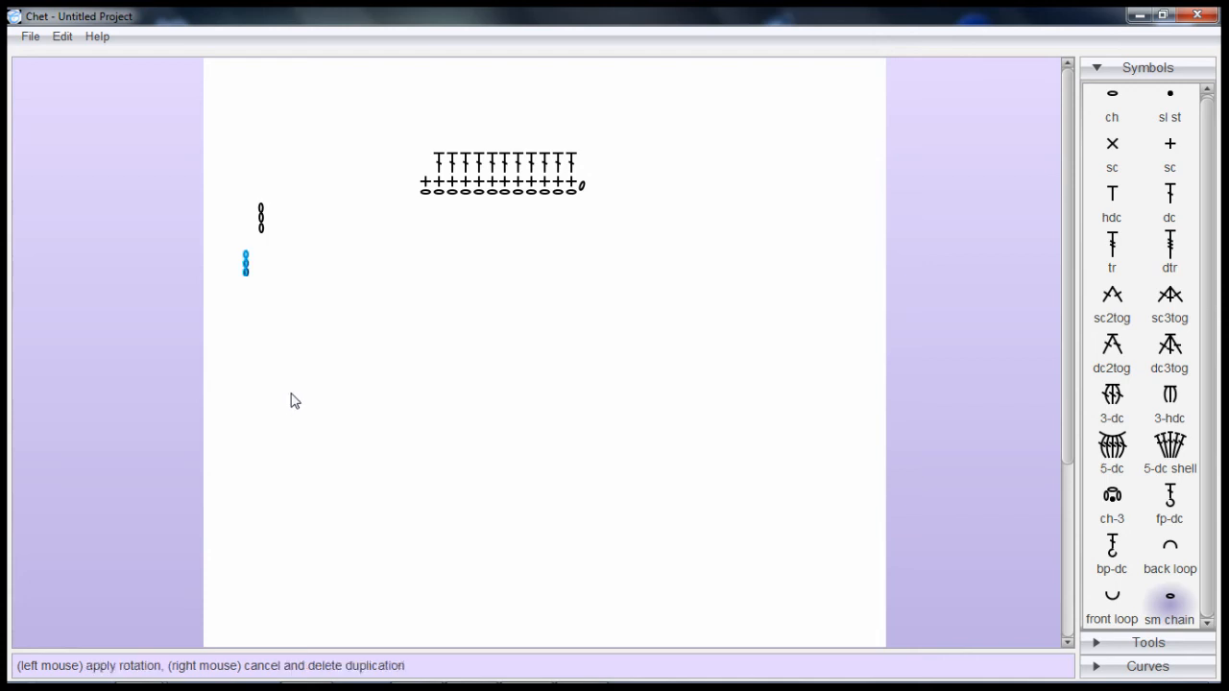
- Duplicate the upright small-chain stack and place the copy at the start of the dc row
left_click(370, 405)
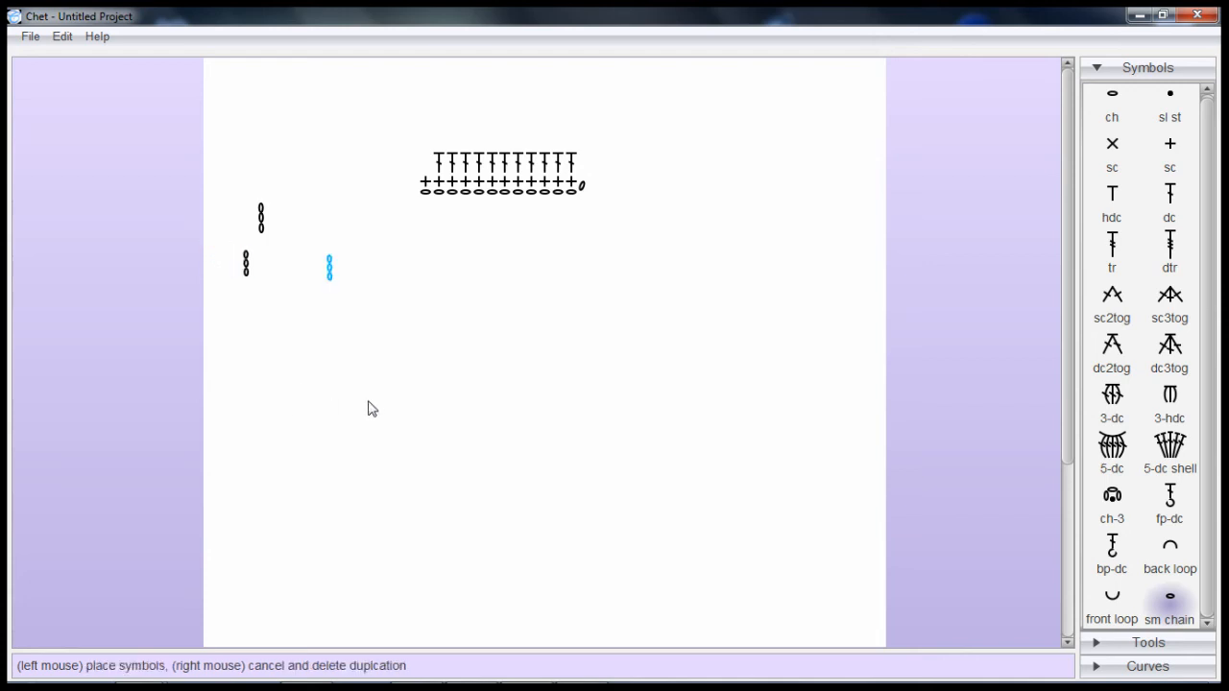
left_click(464, 301)
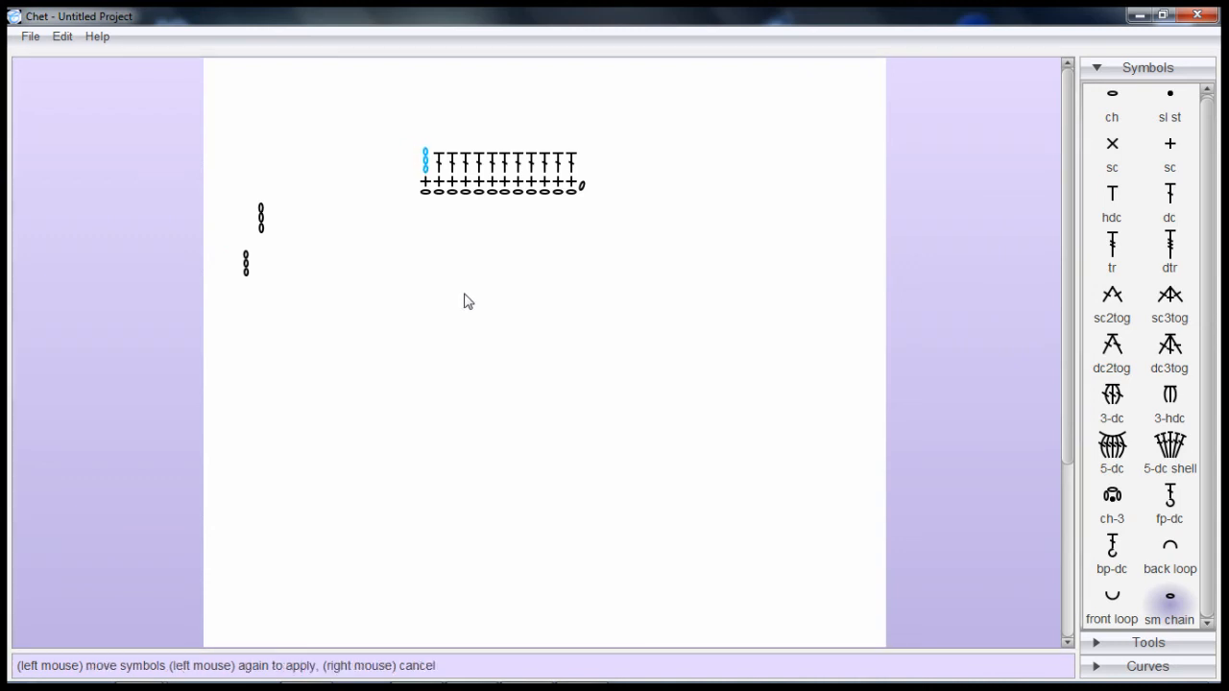
left_click(428, 174)
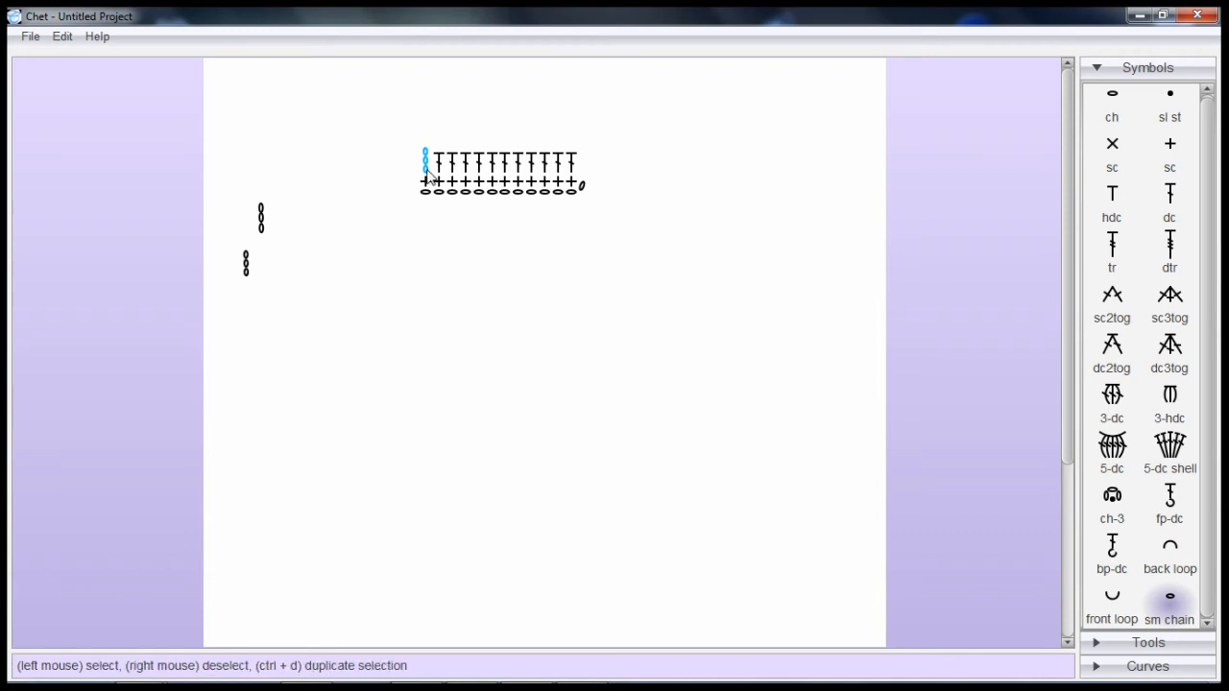
- Fine-tune the positions of the small chains in the new turning chain, then deselect them
left_click(429, 256)
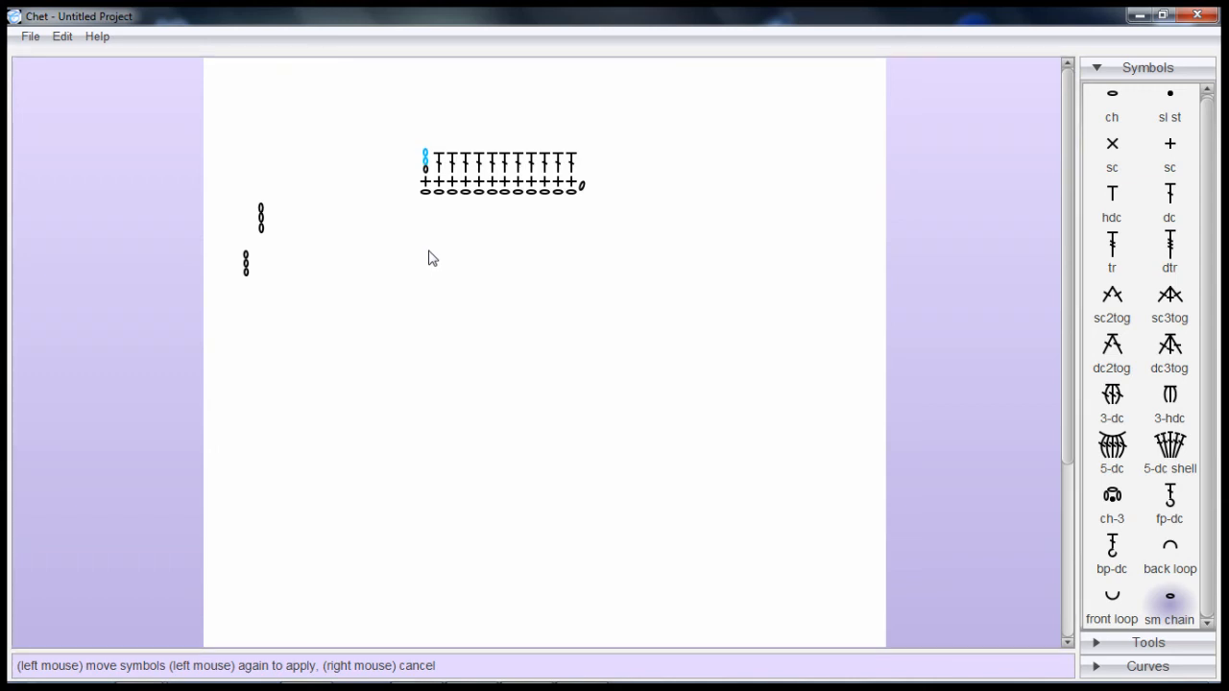
left_click(429, 258)
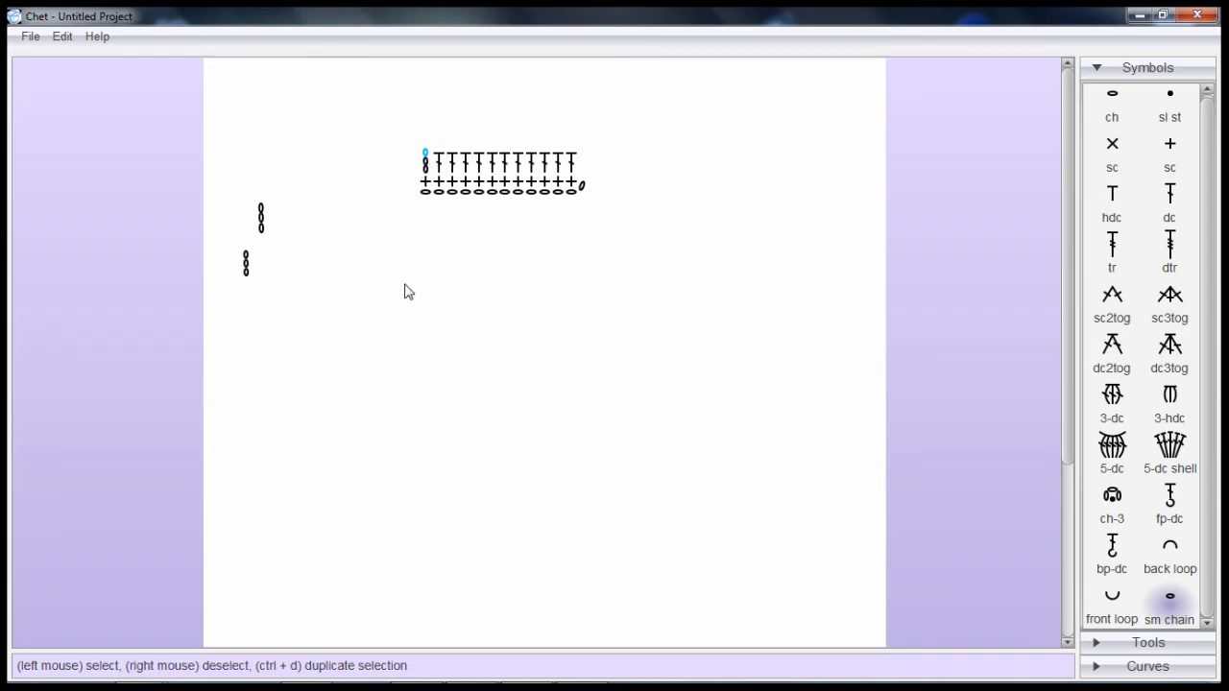
key("ctrl+d")
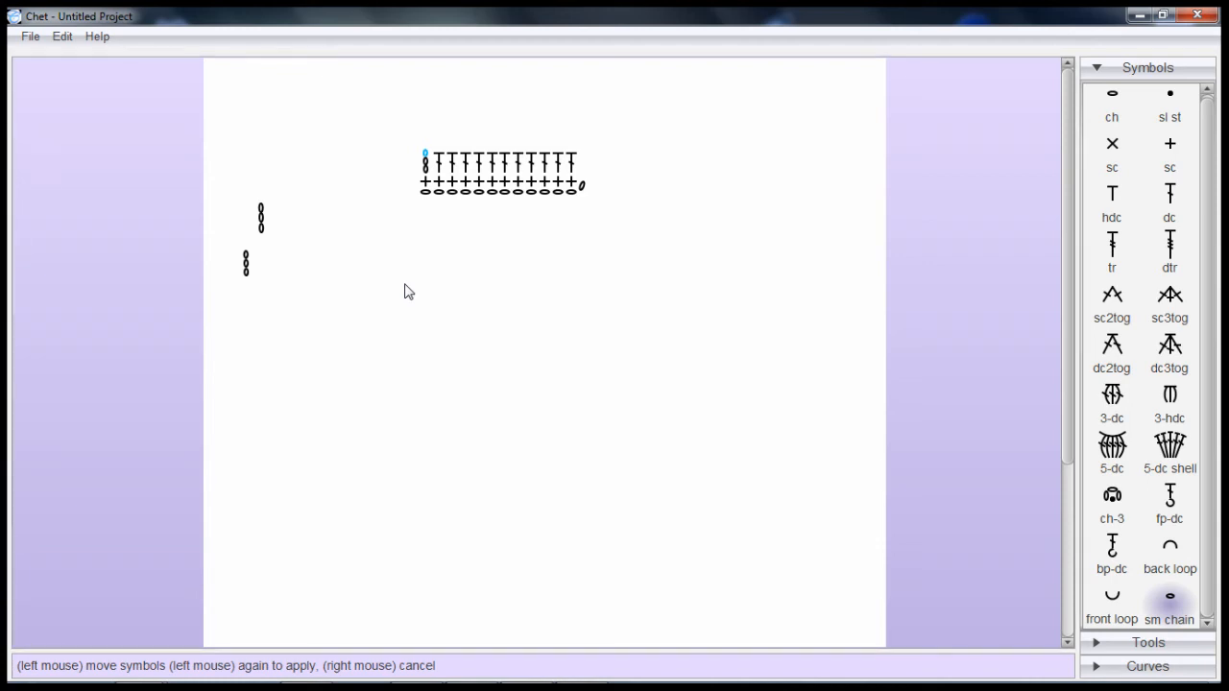
right_click(404, 291)
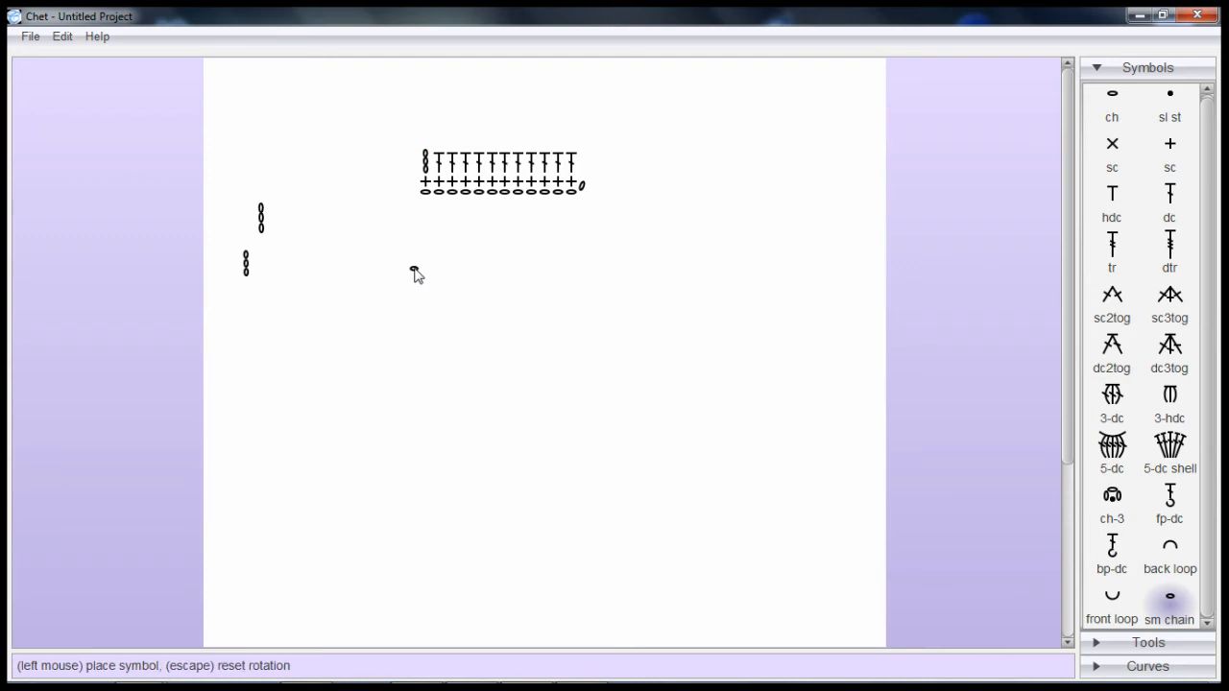
left_click(416, 161)
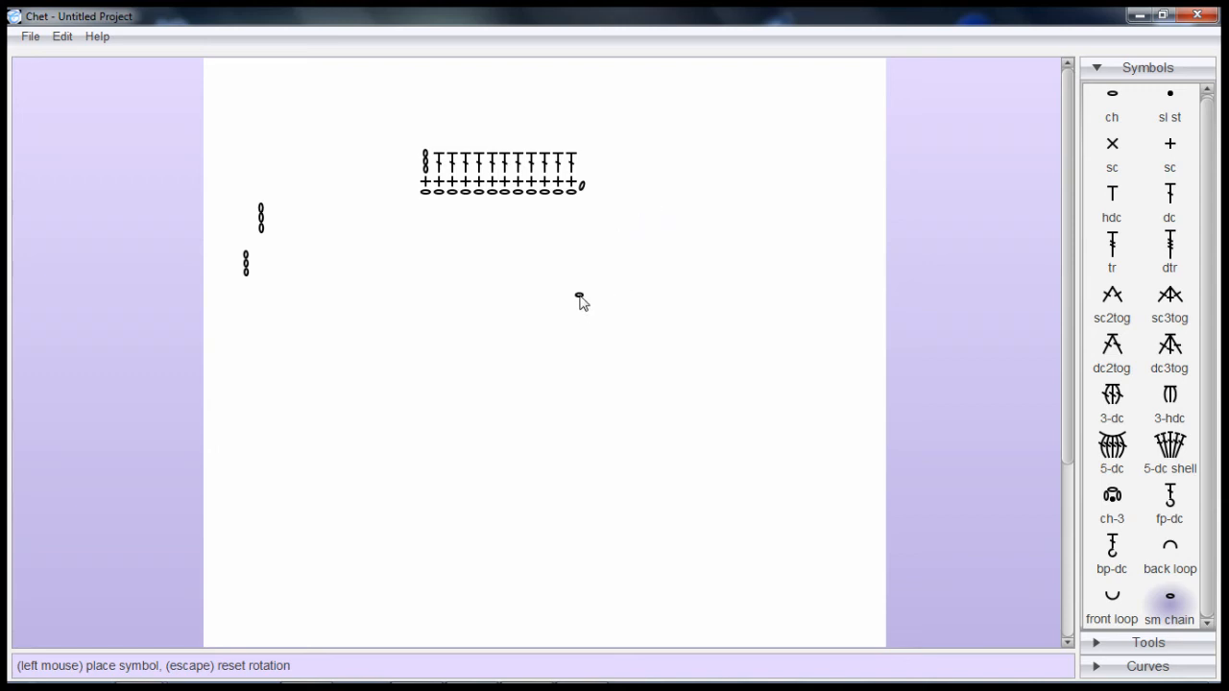
left_click(469, 135)
- Select all the symbols and move the whole chart down to the lower middle of the page
scroll(689, 305, "down", 2)
scroll(690, 304, "down", 3)
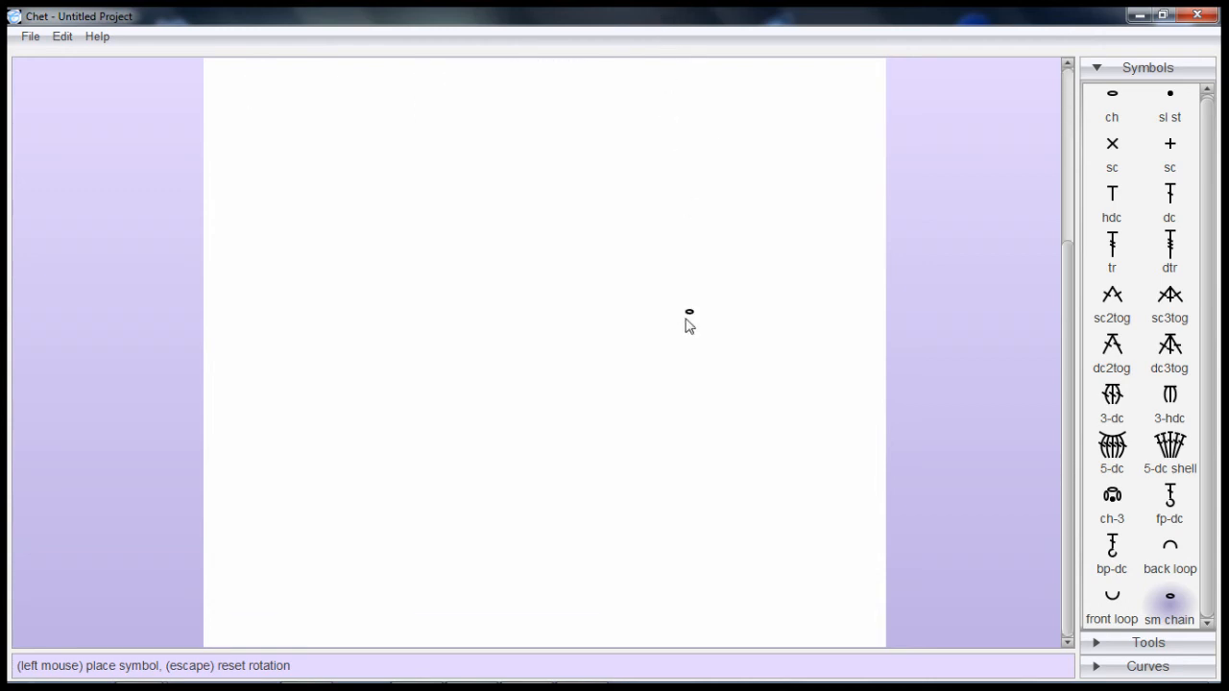
scroll(628, 431, "up", 5)
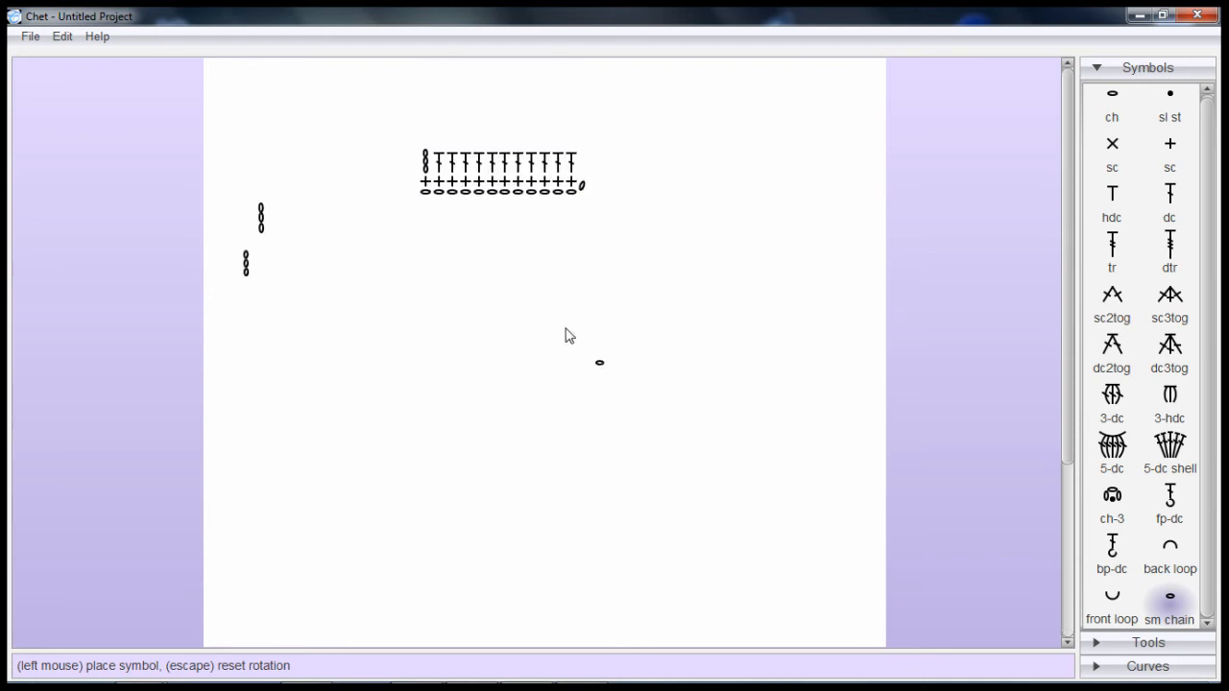
key("ctrl+a")
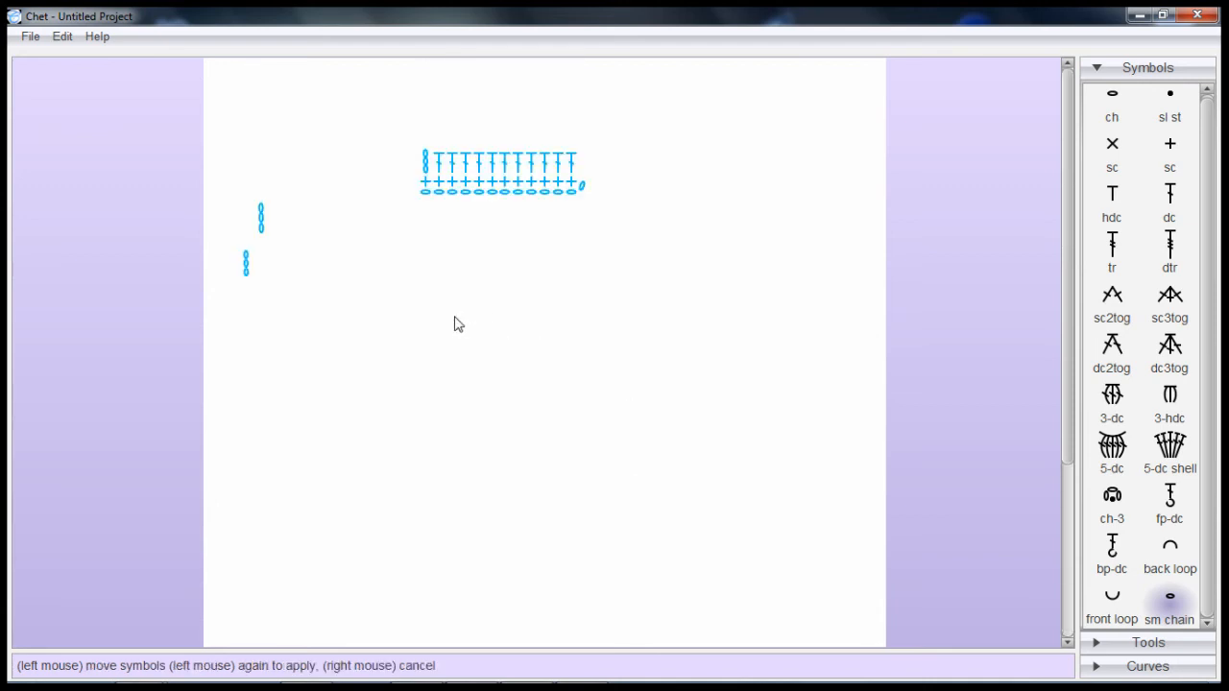
left_click(619, 383)
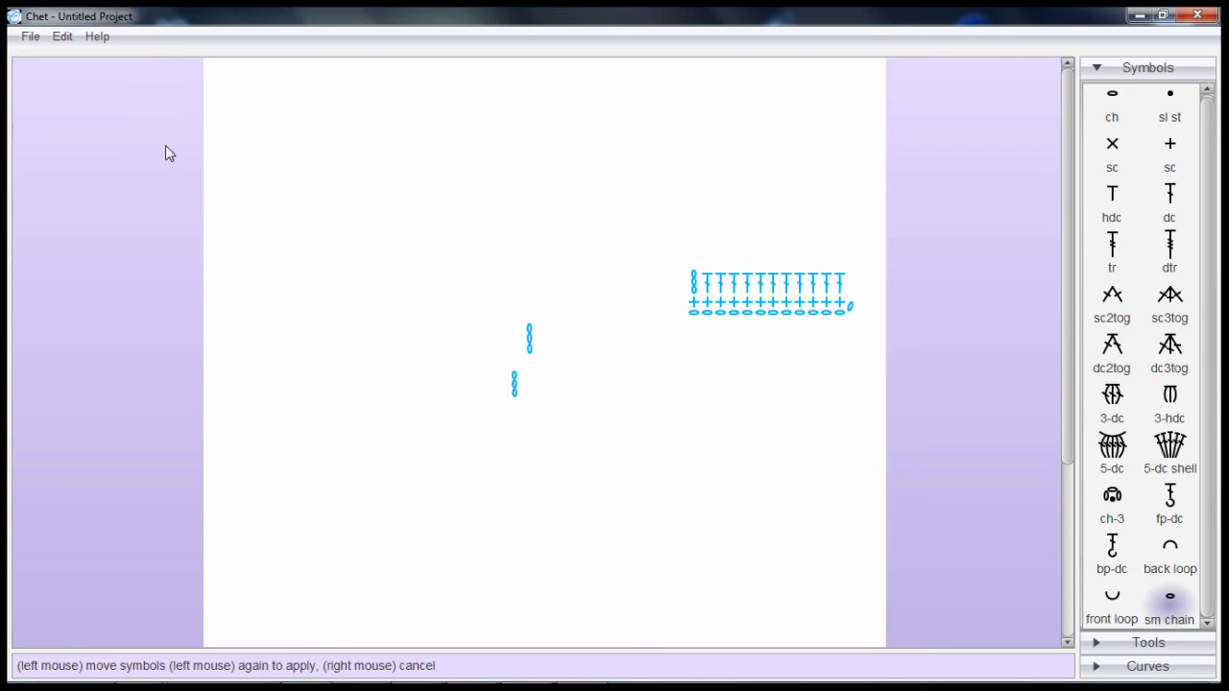
key("Delete")
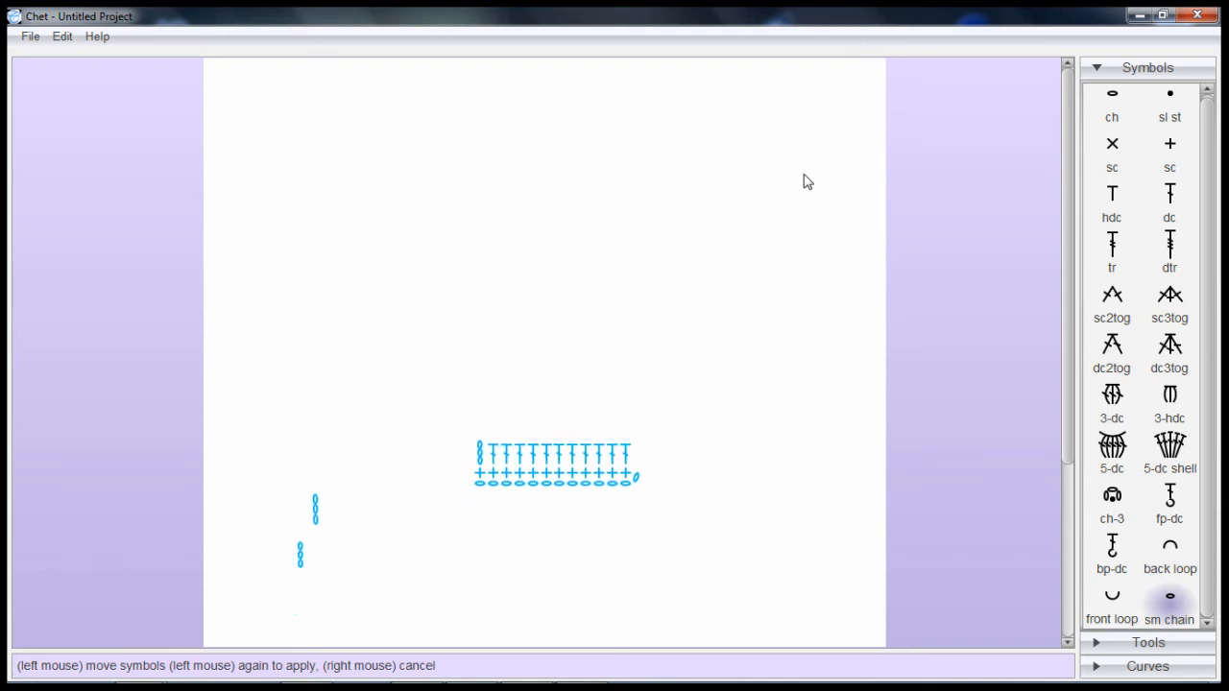
left_click(799, 261)
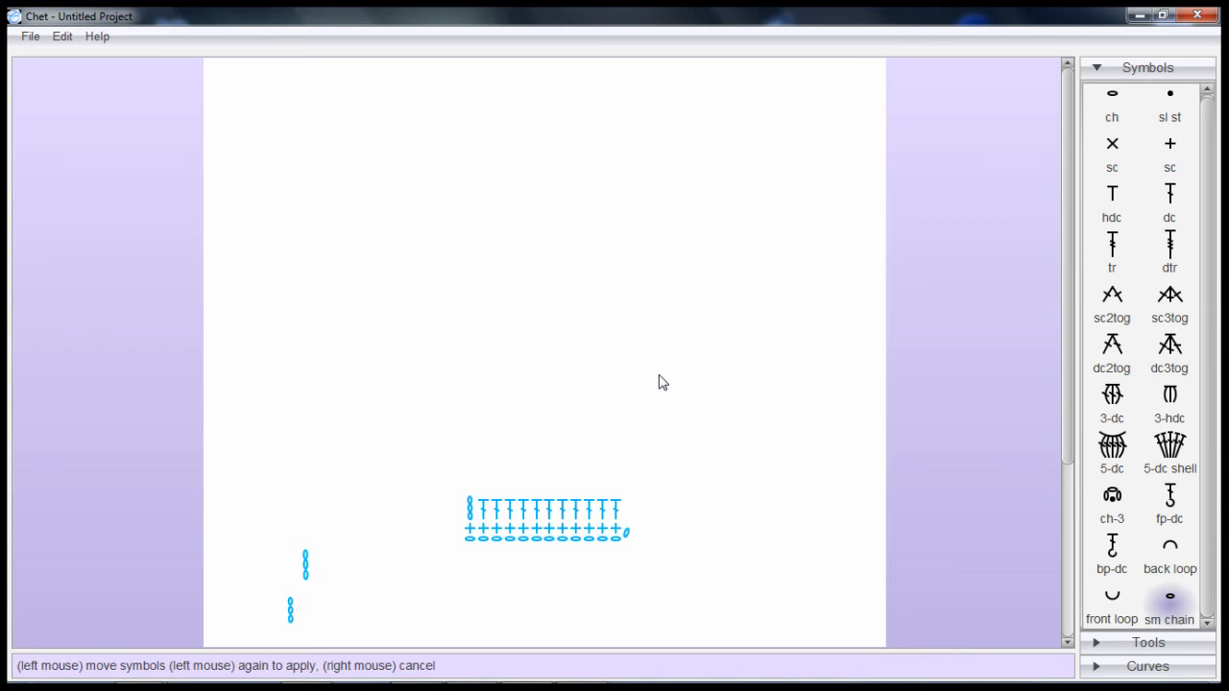
left_click(659, 381)
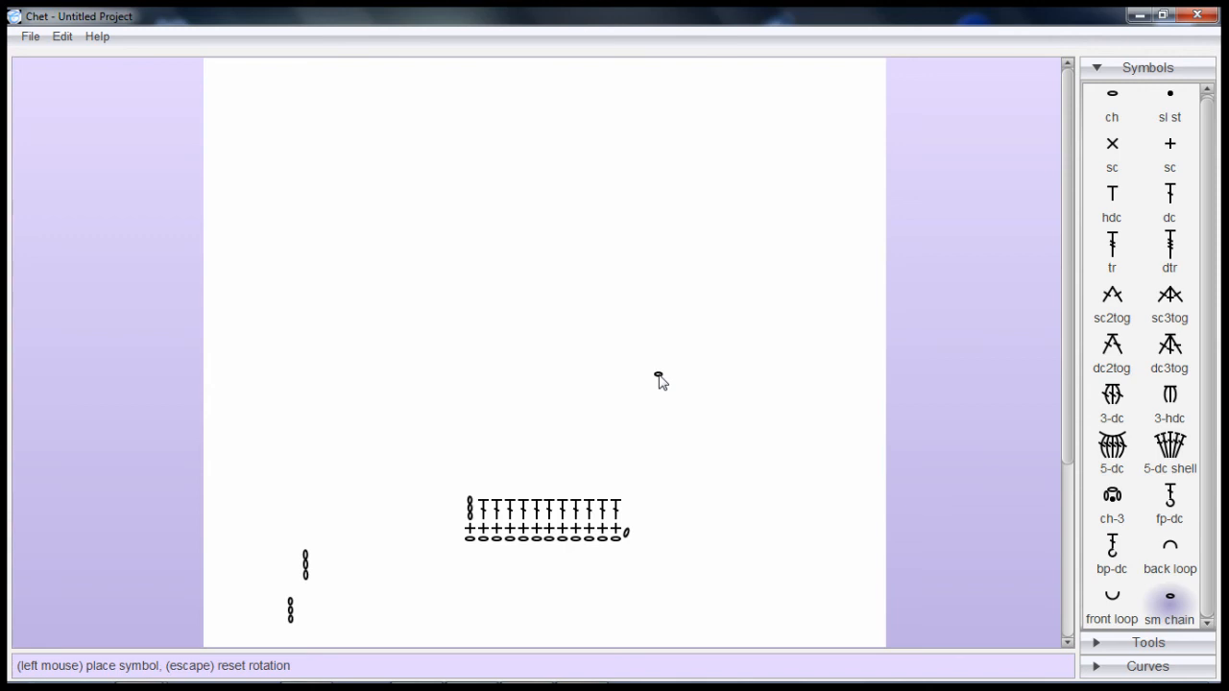
- Duplicate the sc and dc rows with their turning chains and place the copy directly above the originals
right_click(659, 375)
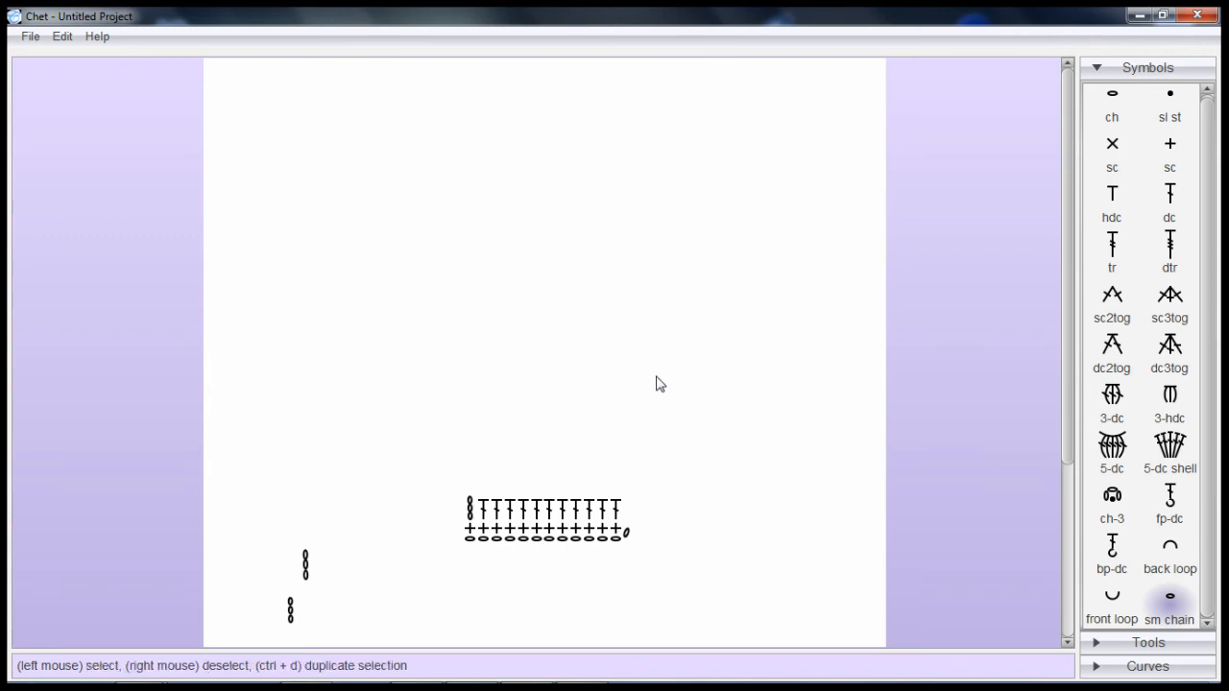
left_click_drag(455, 490, 634, 534)
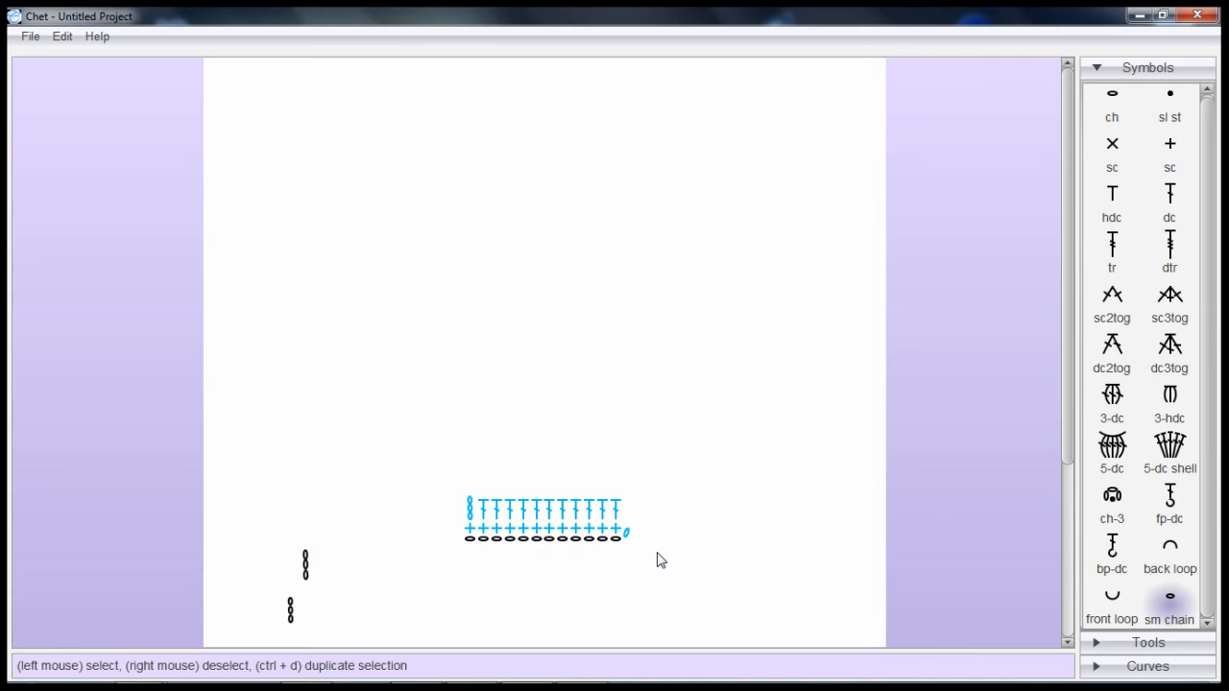
key("ctrl+d")
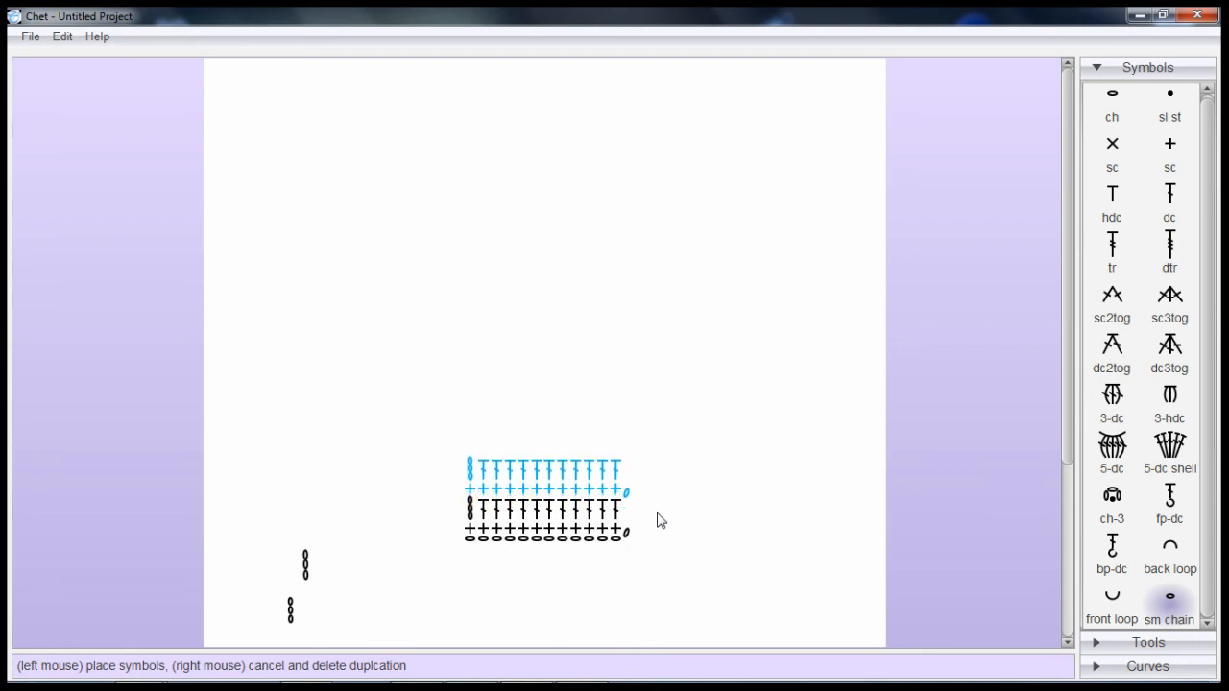
left_click(659, 519)
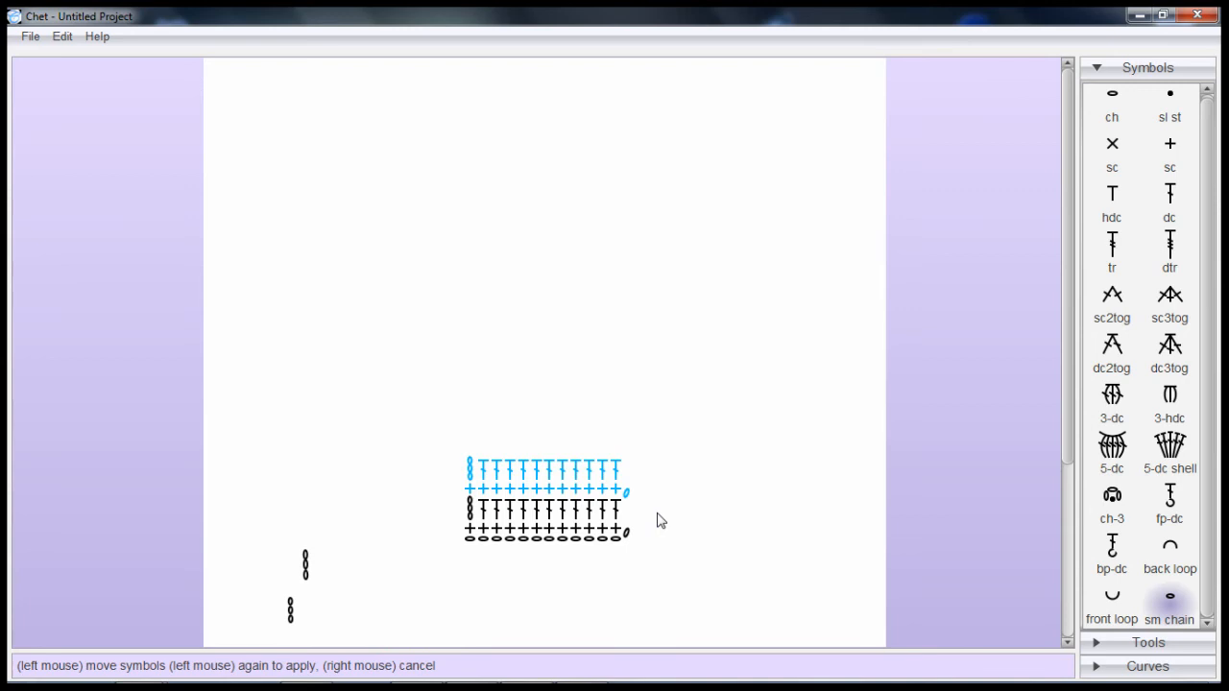
left_click(659, 519)
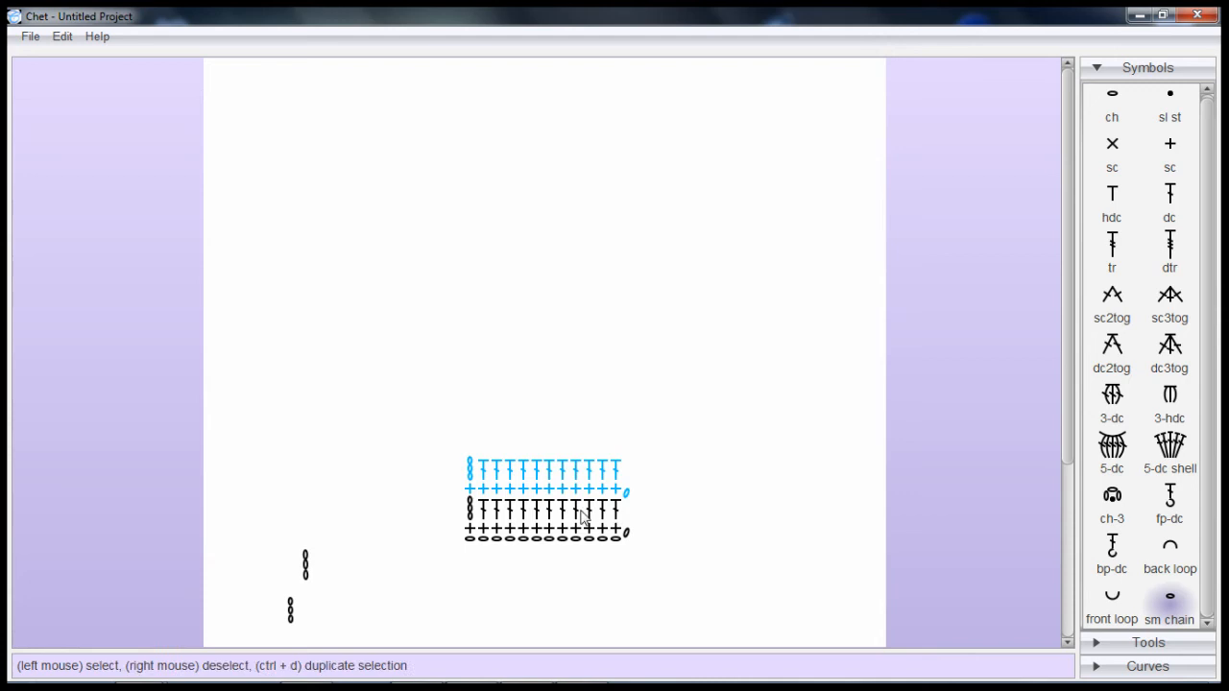
- Add the two lower rows to the selection, duplicate all four stitch rows and stack the copy directly above them
left_click_drag(458, 499, 634, 539)
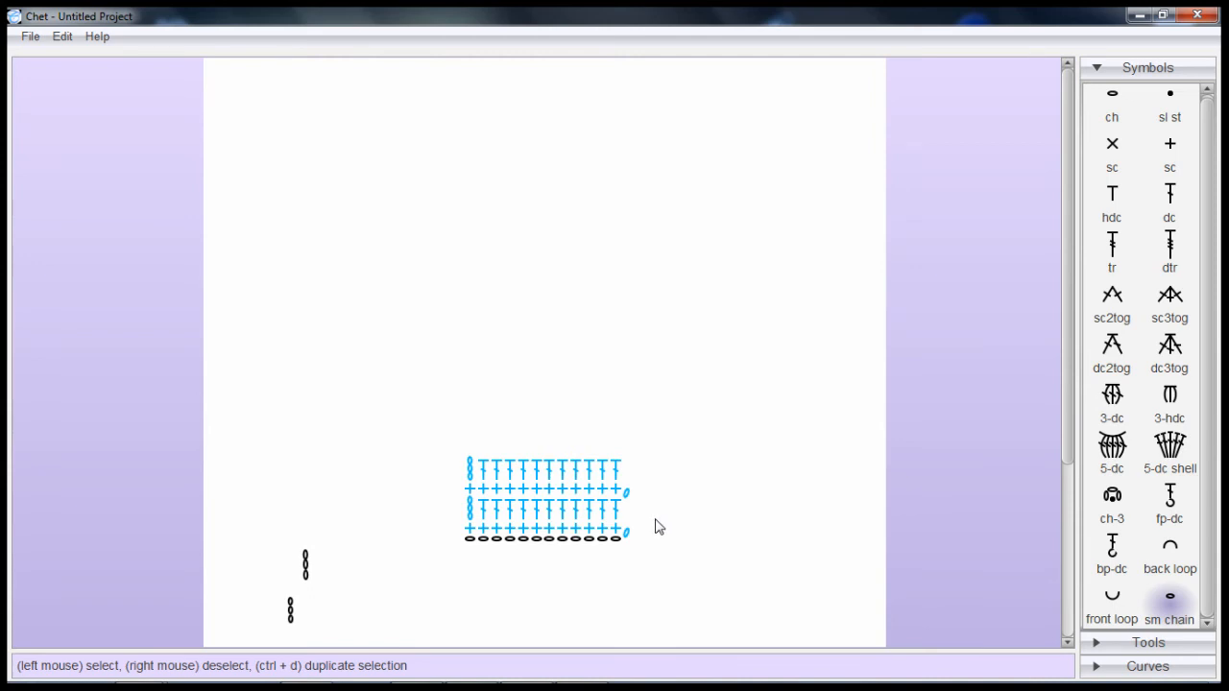
key("ctrl+d")
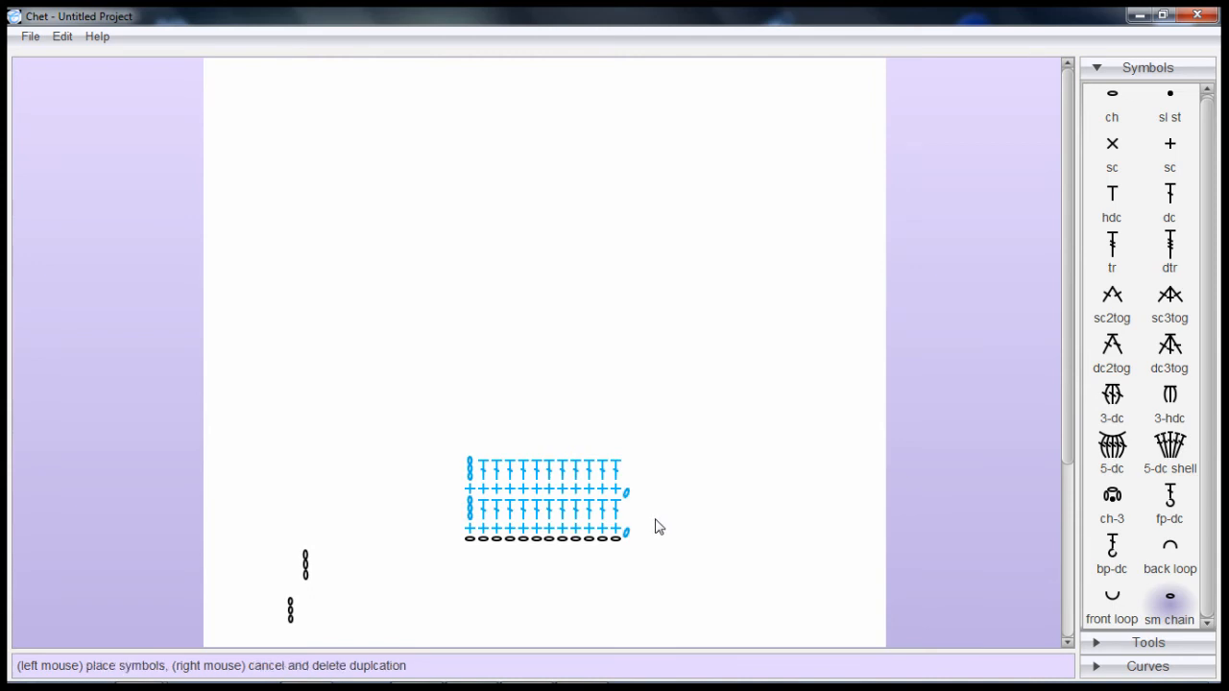
left_click(656, 447)
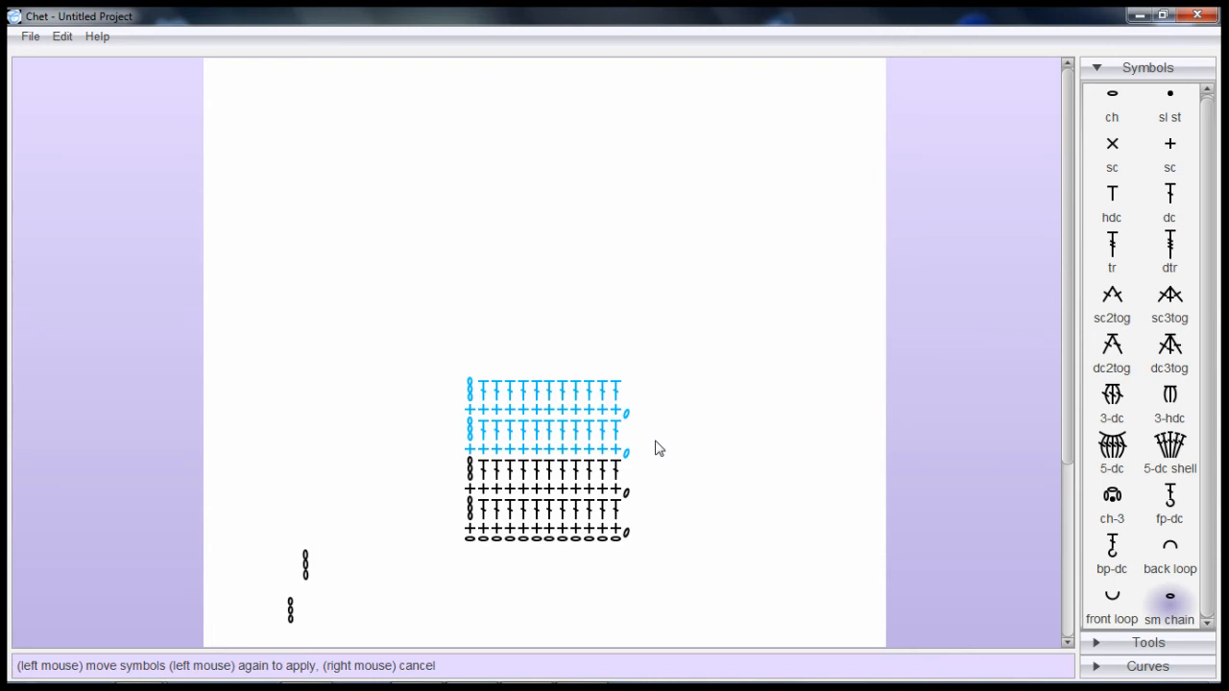
left_click(656, 448)
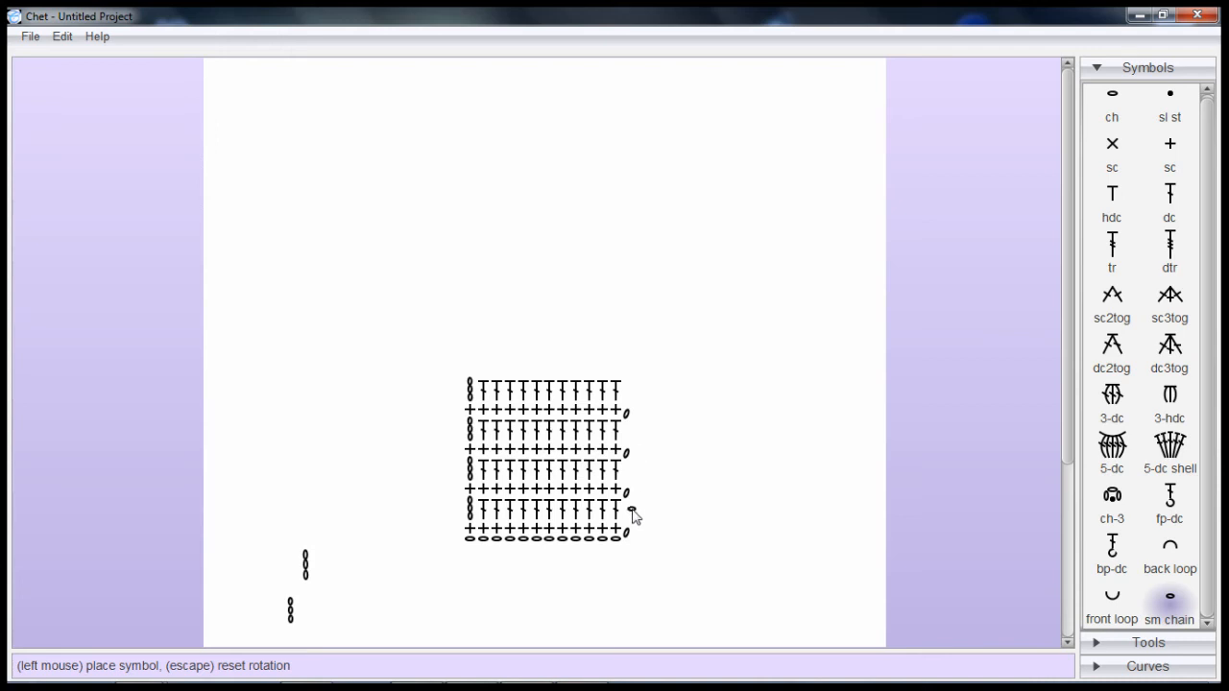
- Select the seven right-hand stitch columns together with their foundation chains and the single turning chains
scroll(664, 449, "down", 3)
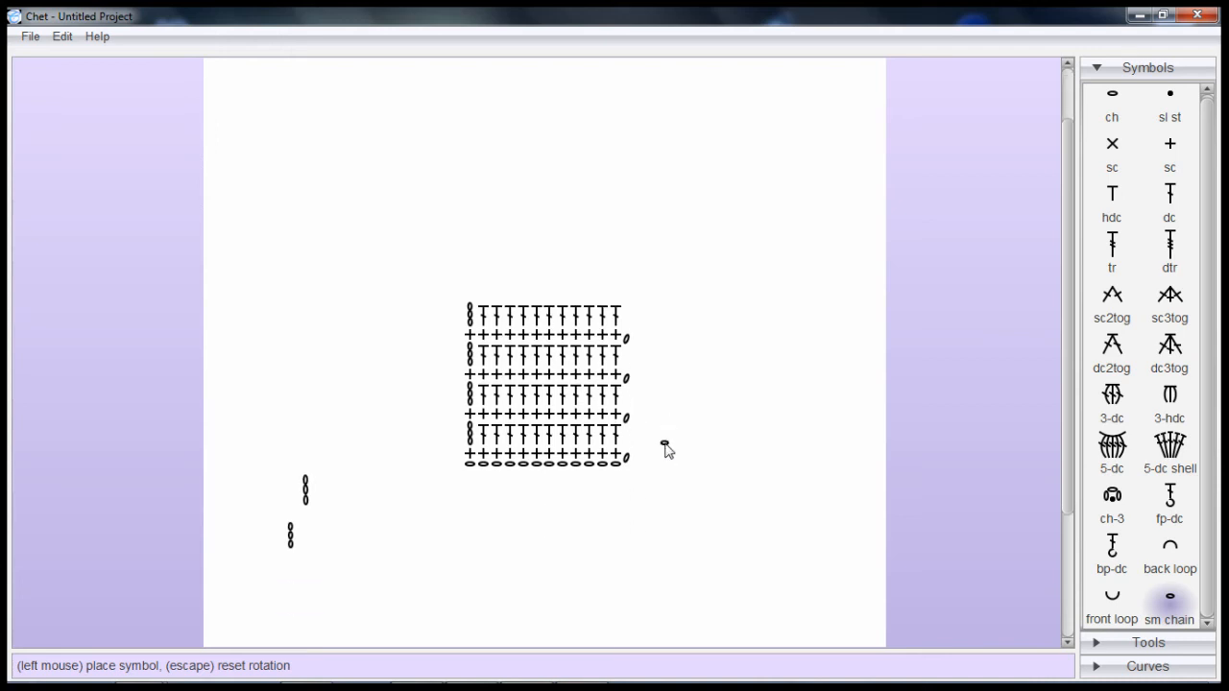
scroll(665, 449, "down", 2)
scroll(671, 453, "down", 1)
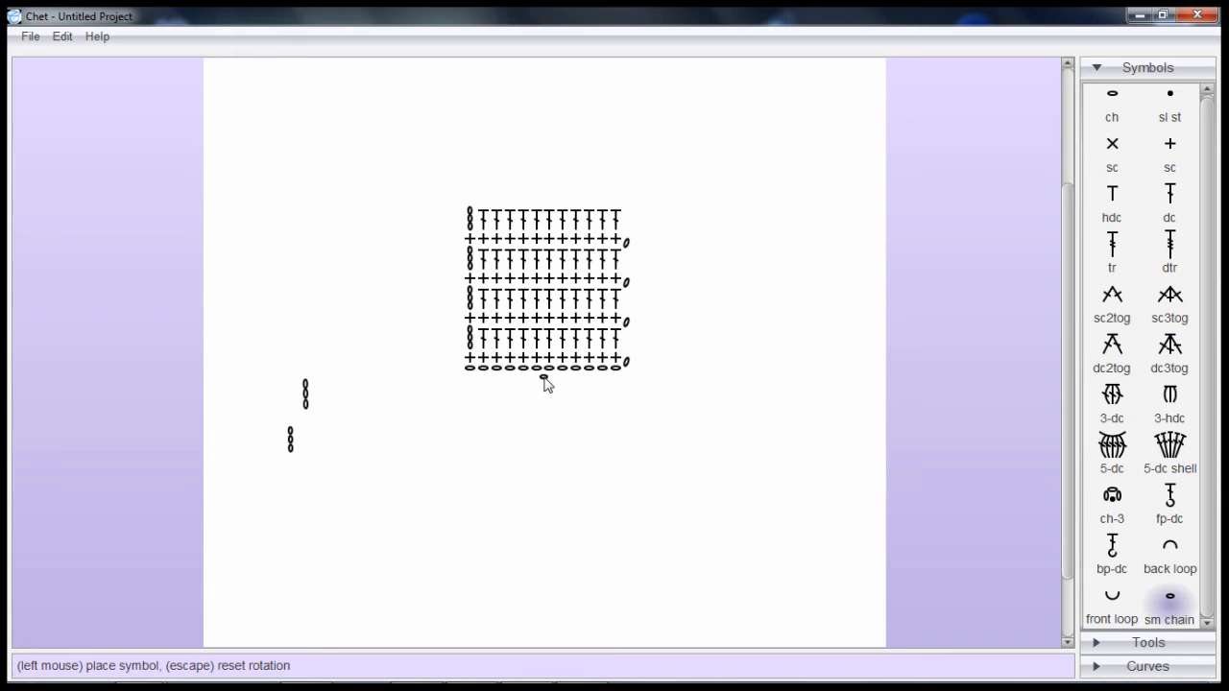
right_click(561, 317)
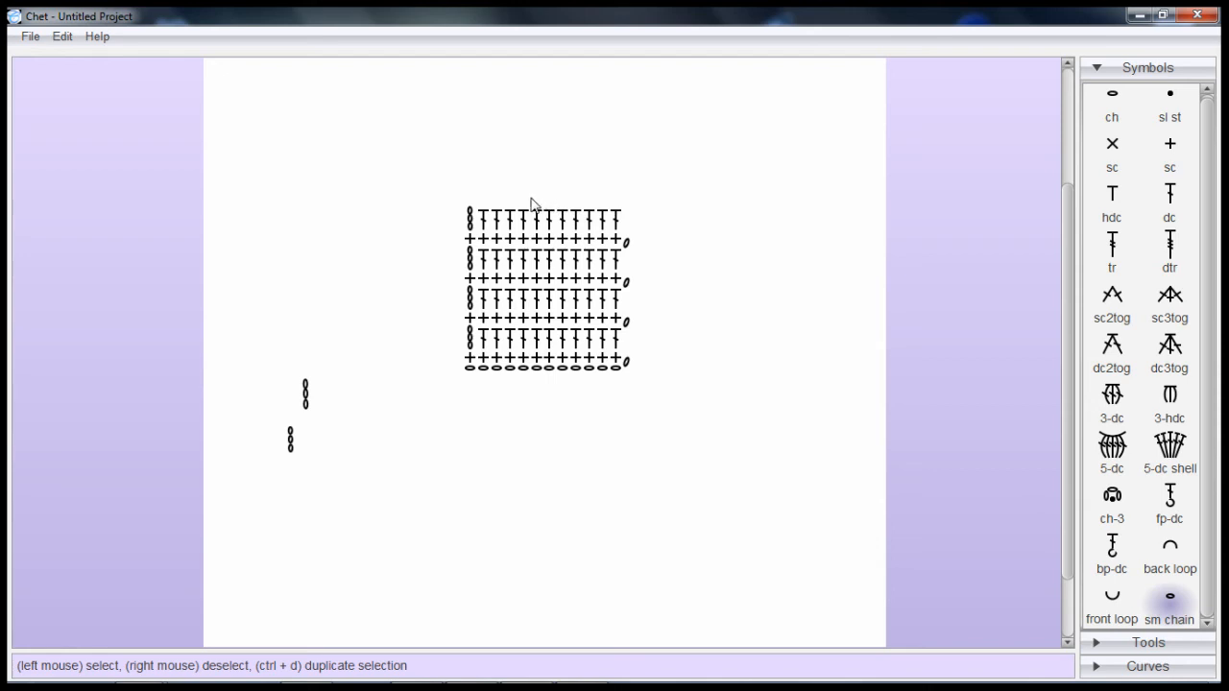
left_click_drag(530, 199, 640, 384)
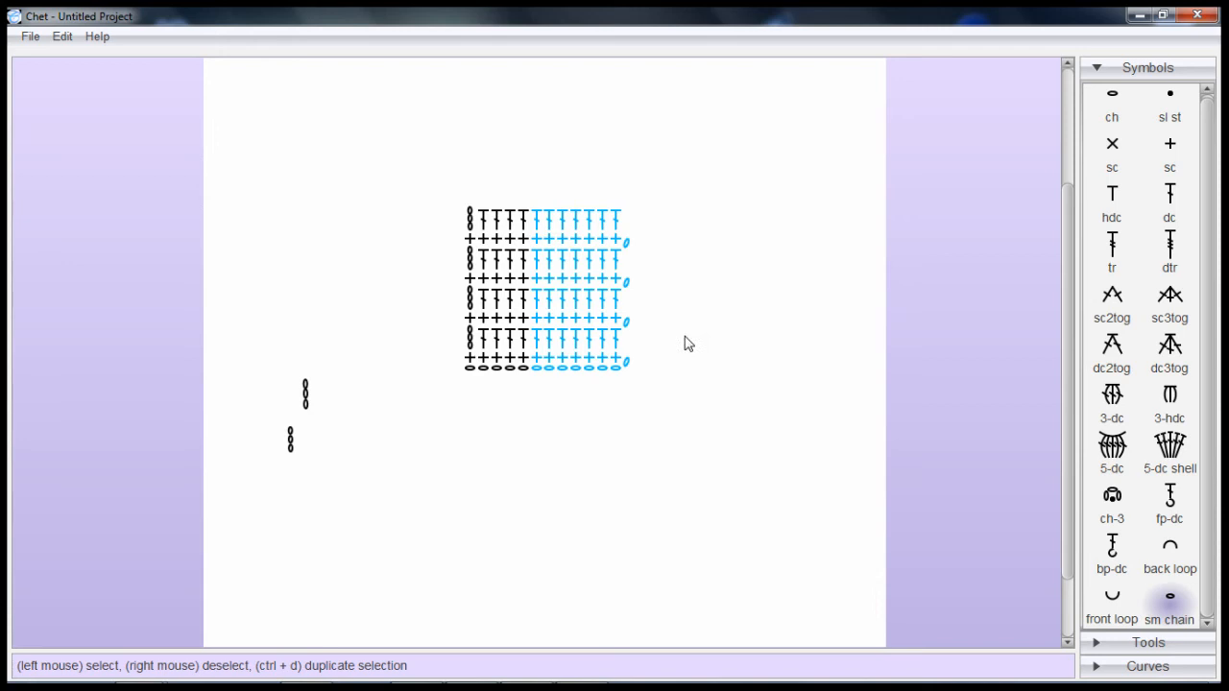
key("ctrl+d")
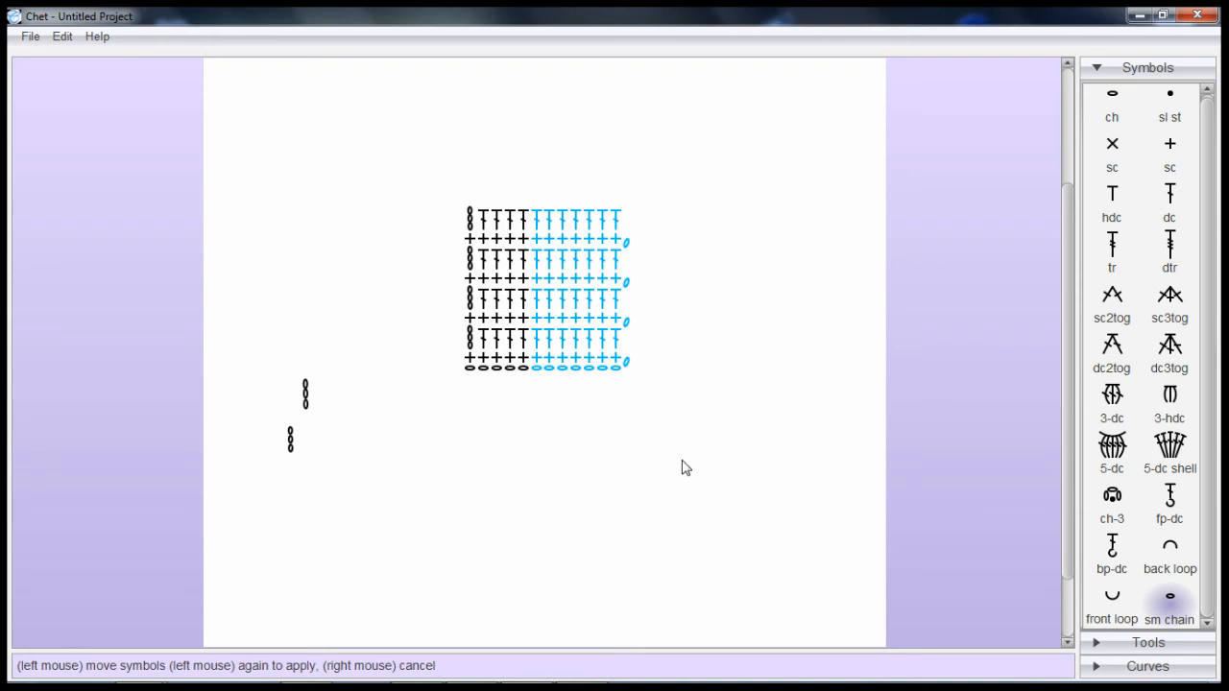
- Try rotating the selected right-hand columns as a group, cancelling each rotation
key("r")
left_click(684, 363)
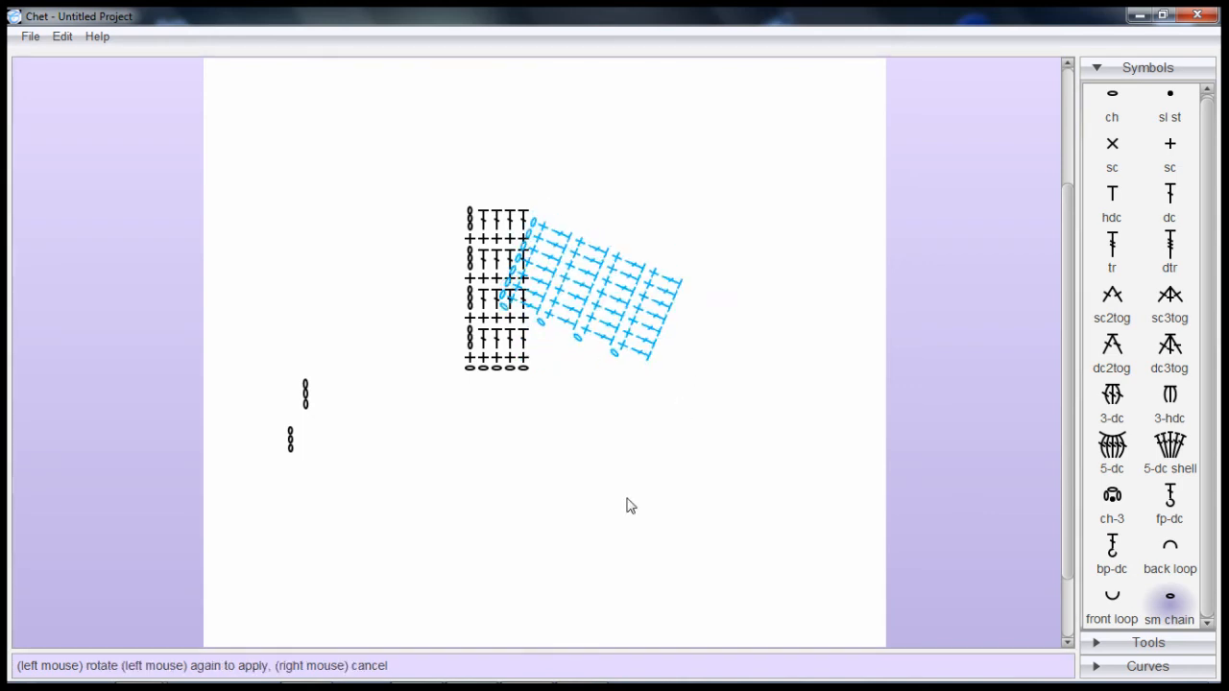
right_click(675, 407)
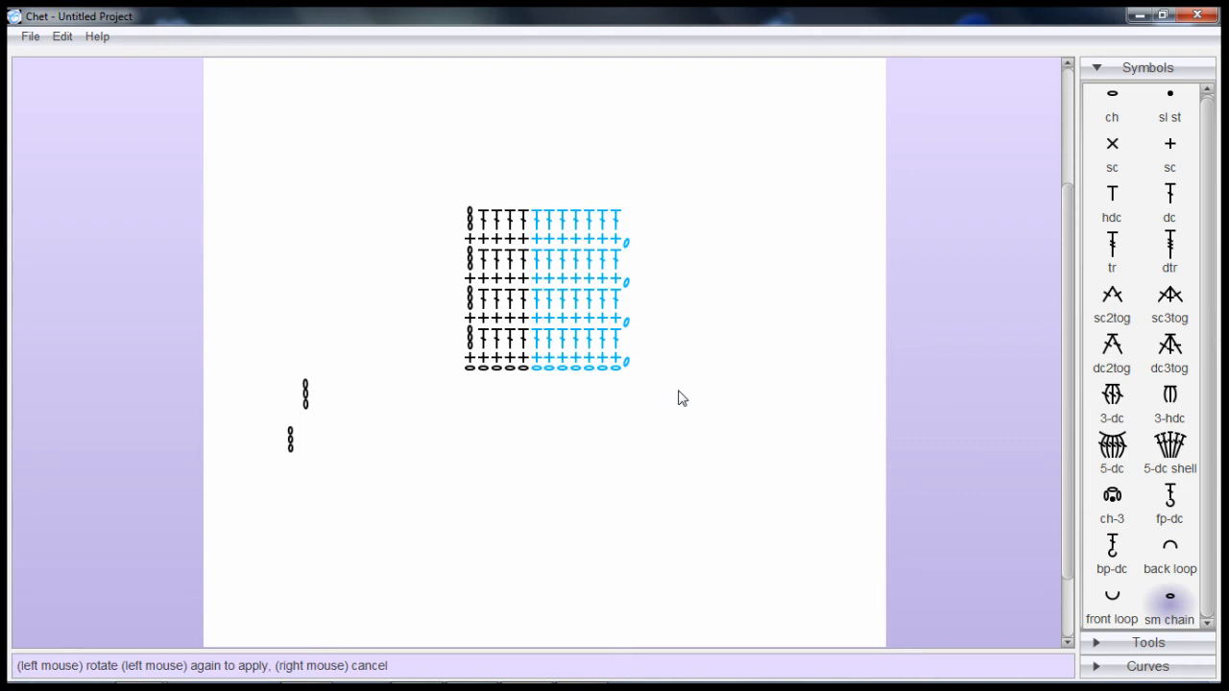
left_click(678, 397)
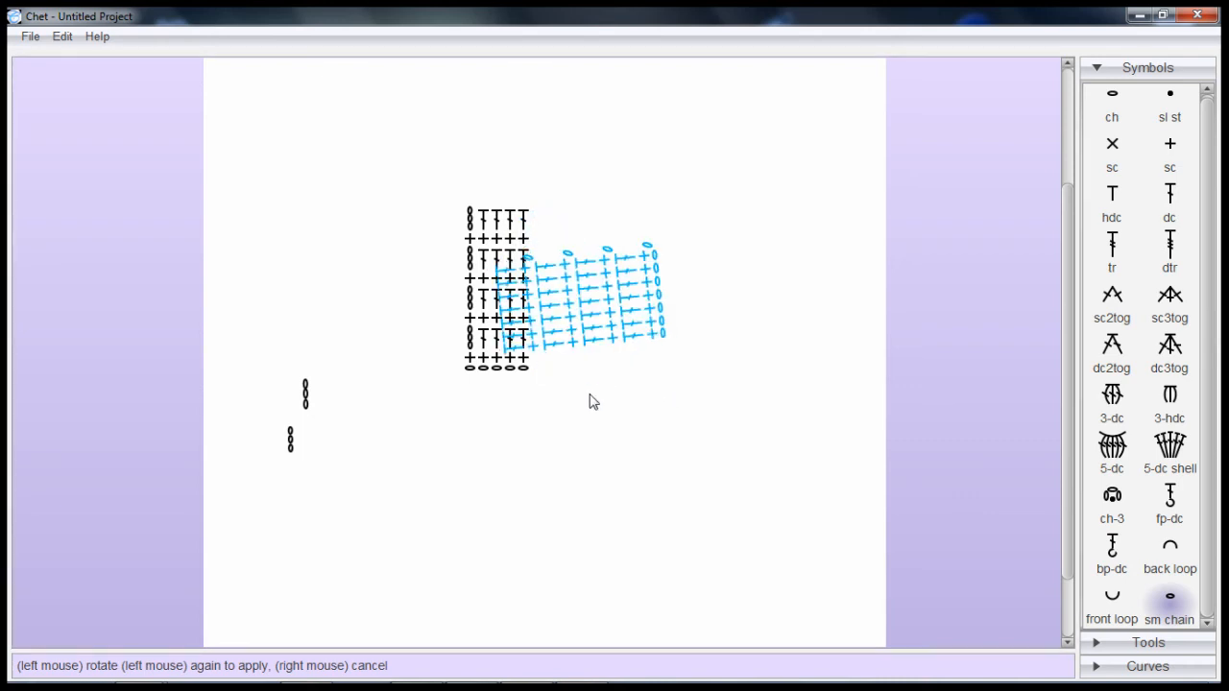
right_click(650, 396)
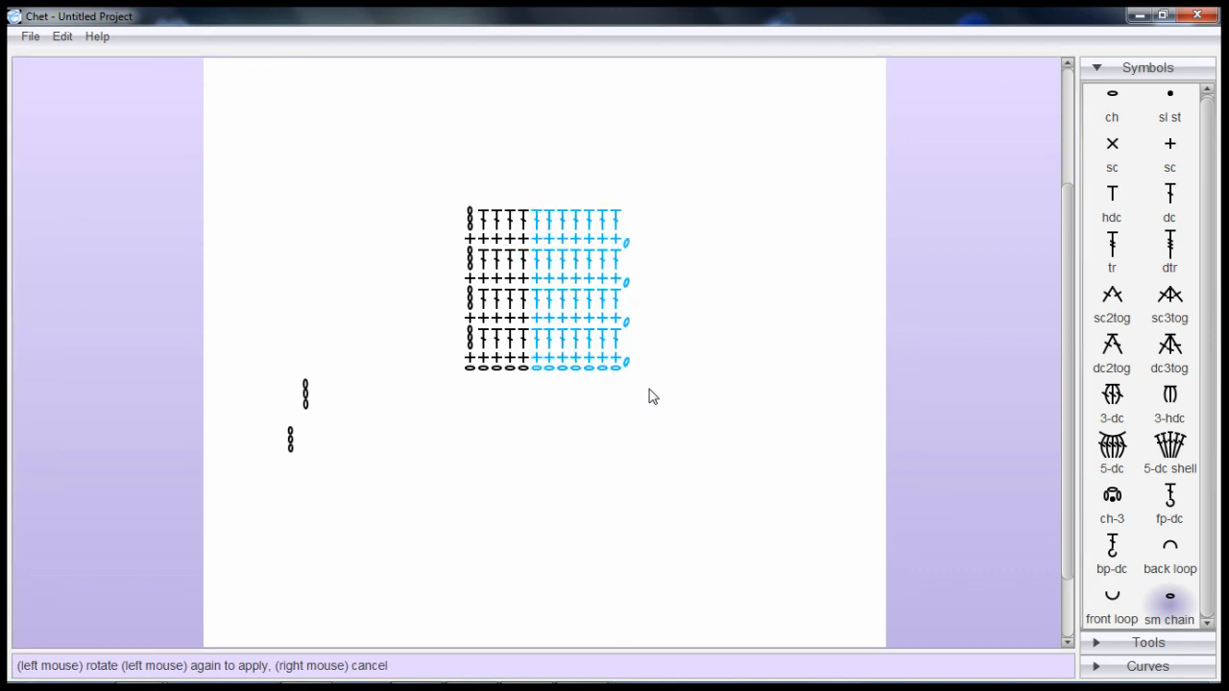
- Nudge the selected right-hand columns very slightly left and deselect them
key("m")
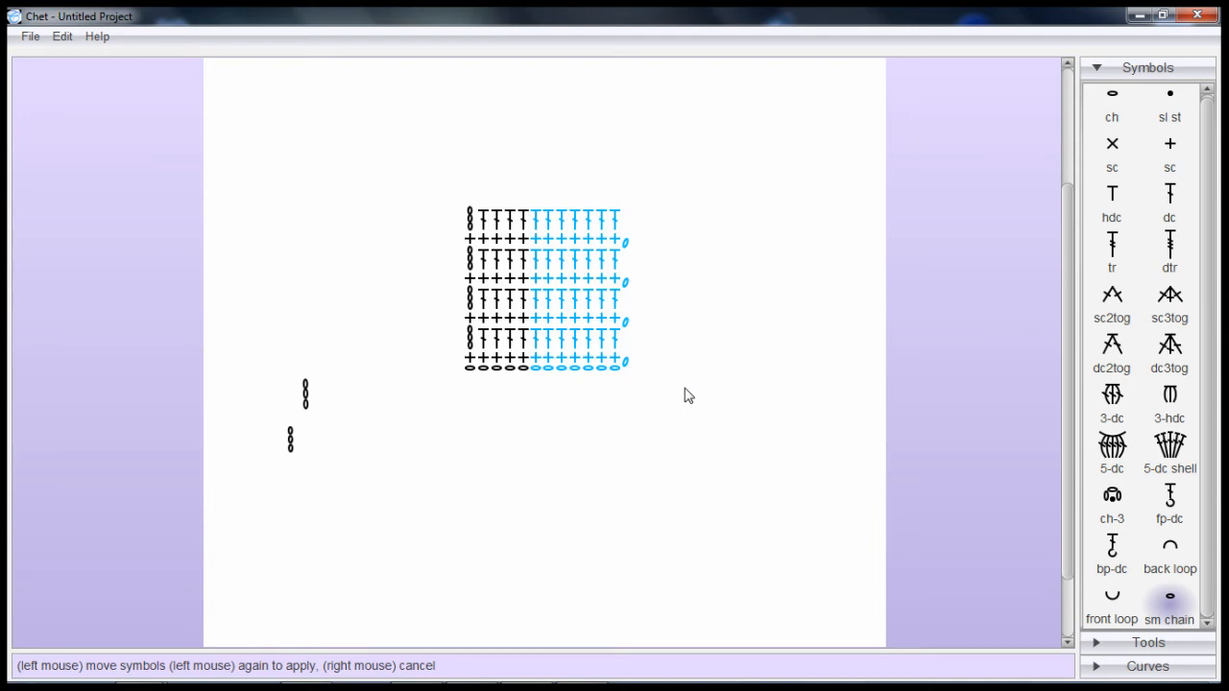
left_click(687, 394)
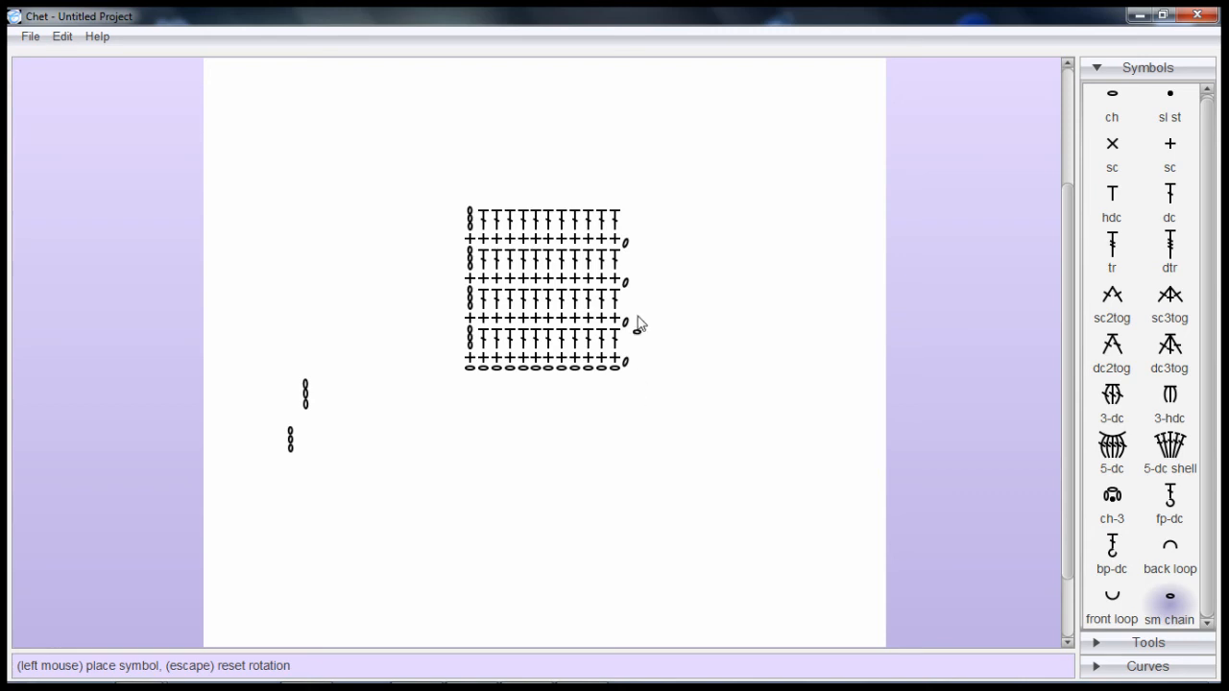
left_click(588, 303)
scroll(817, 332, "up", 3)
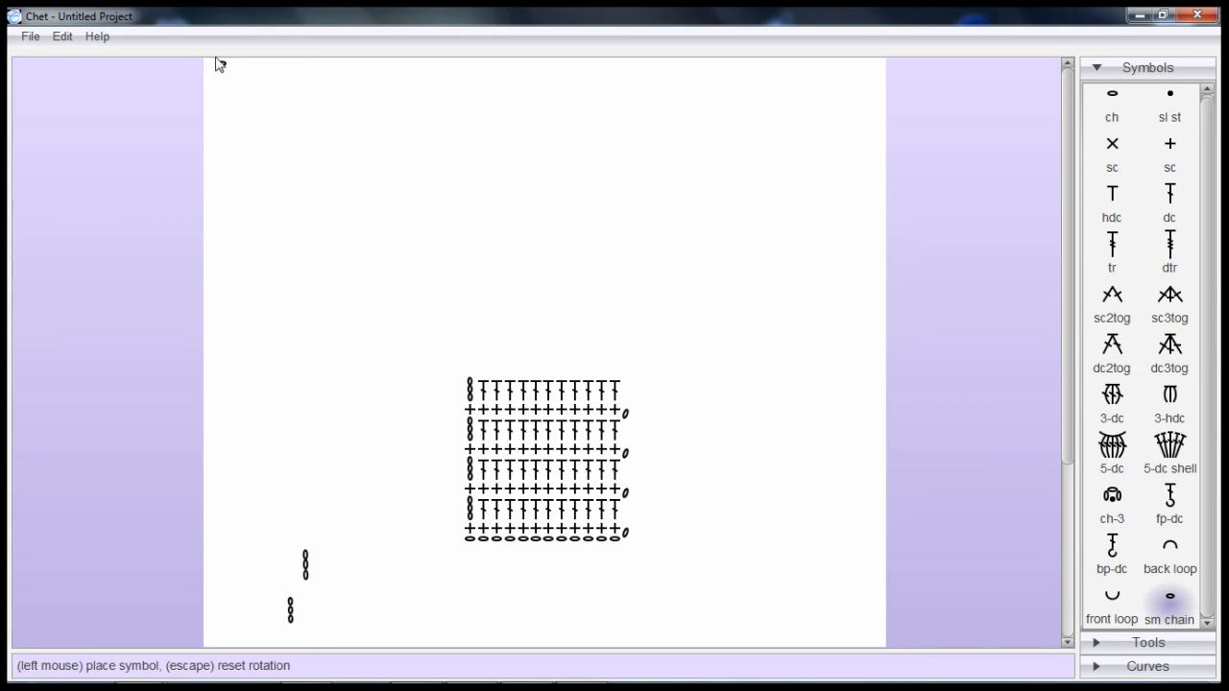
left_click(30, 39)
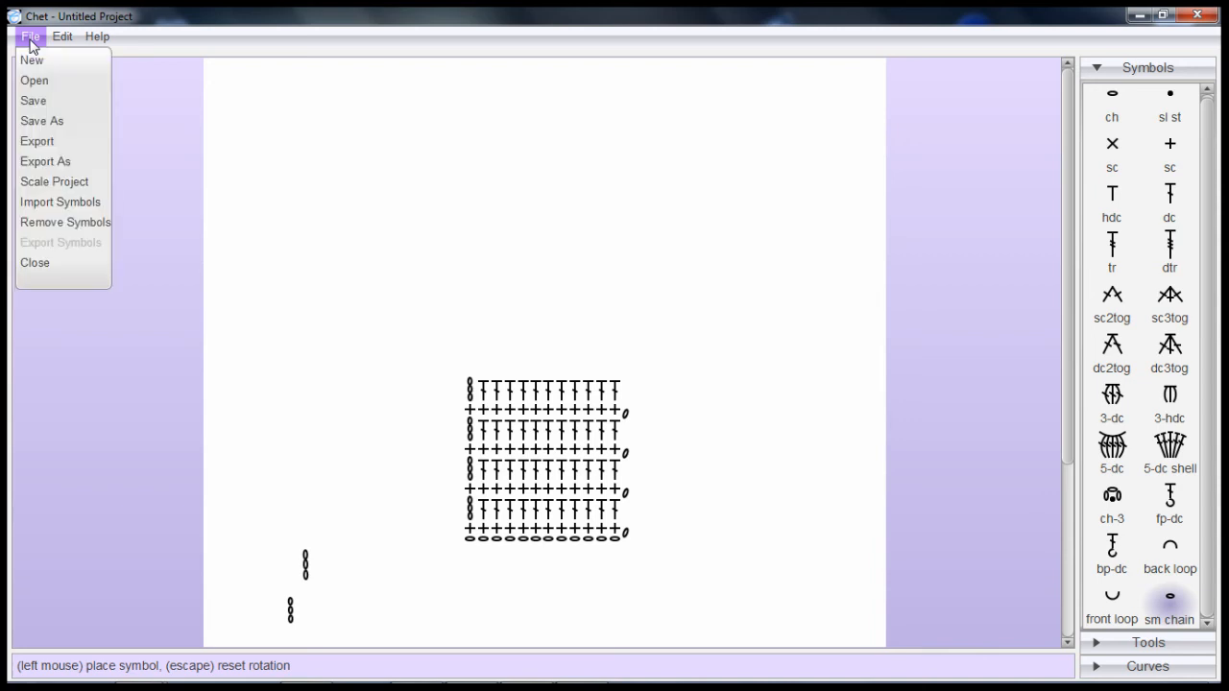
left_click(62, 108)
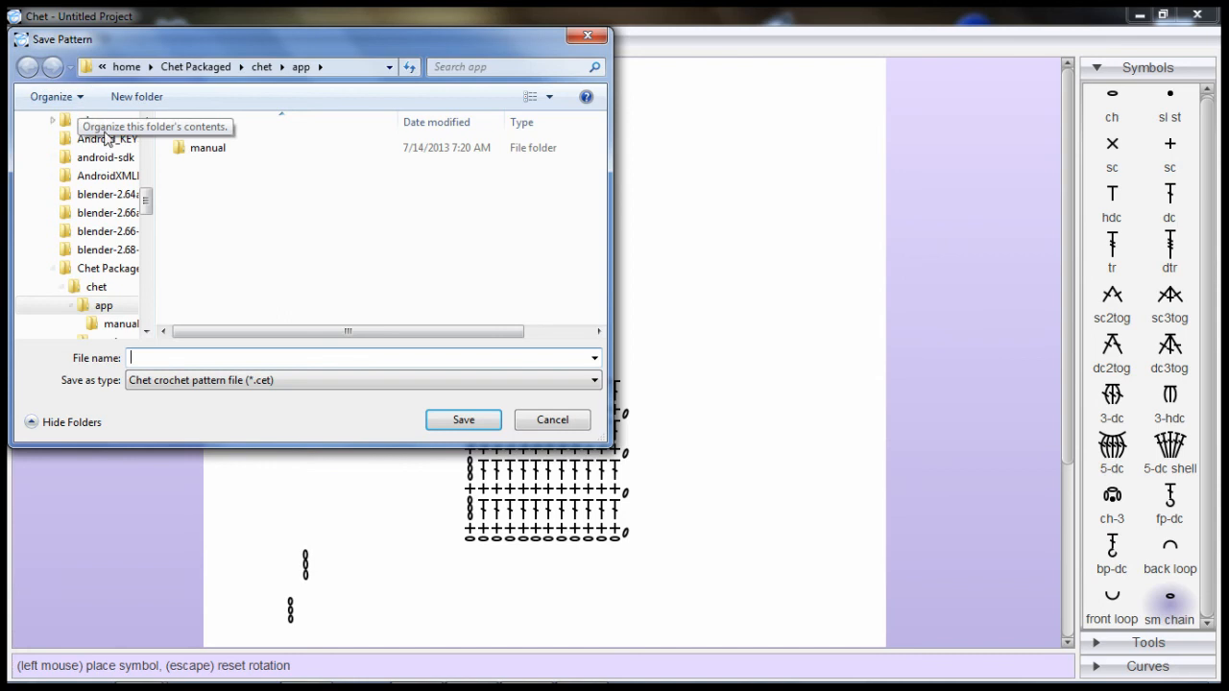
left_click(540, 422)
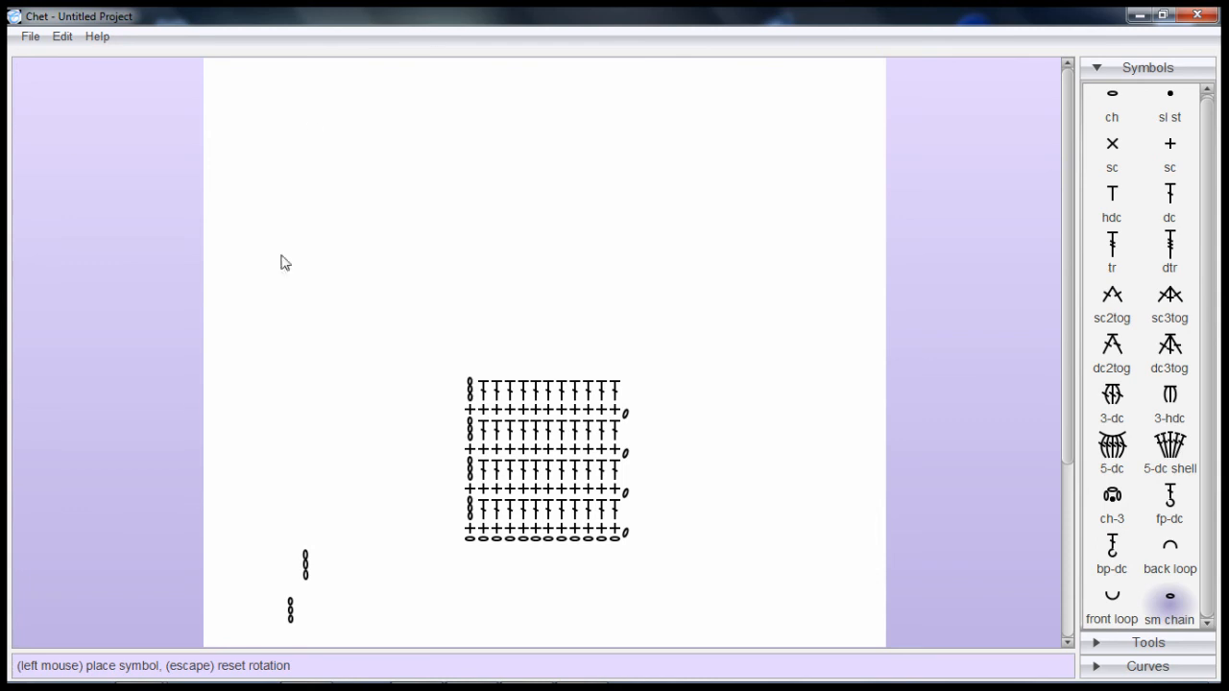
- Save the pattern as Tutorial Chart in the stuff folder on the 2GB USB drive
left_click(33, 39)
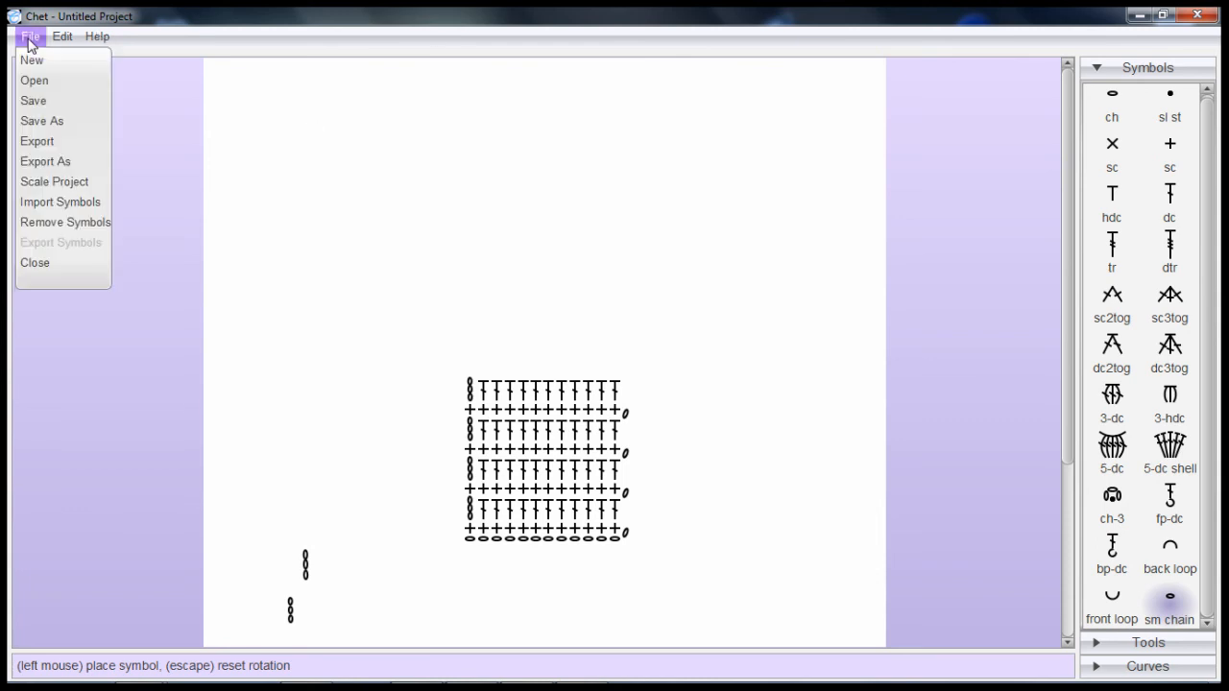
left_click(76, 118)
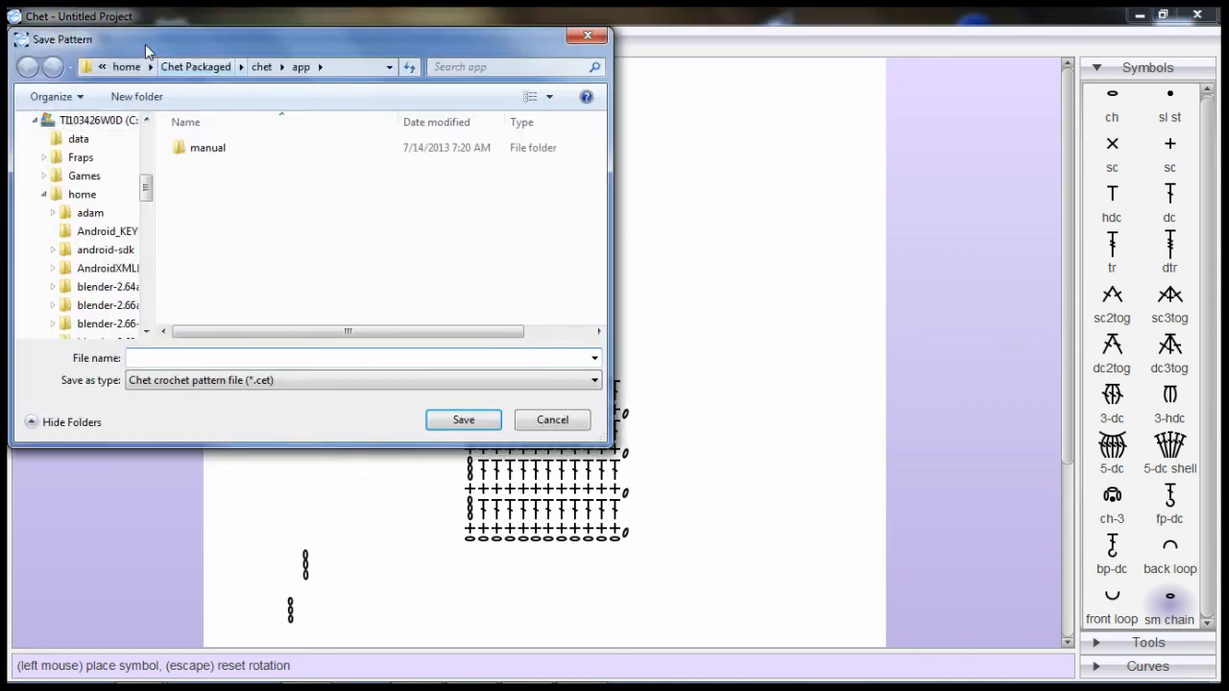
left_click_drag(146, 189, 139, 344)
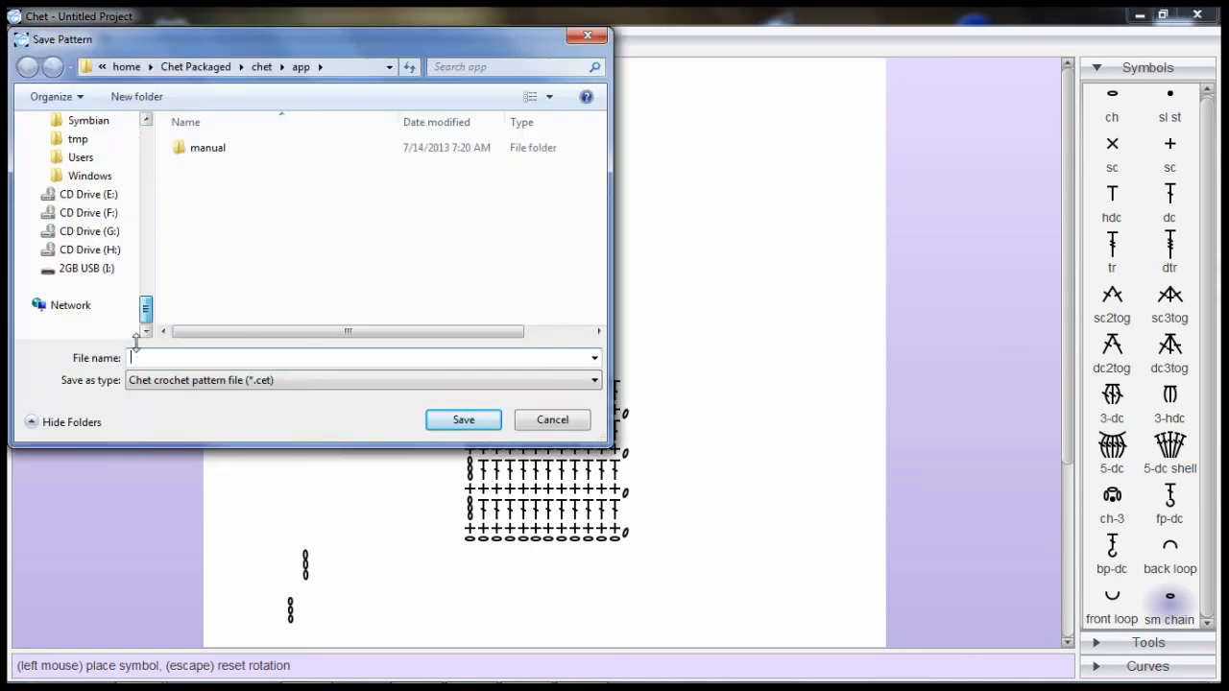
left_click(96, 269)
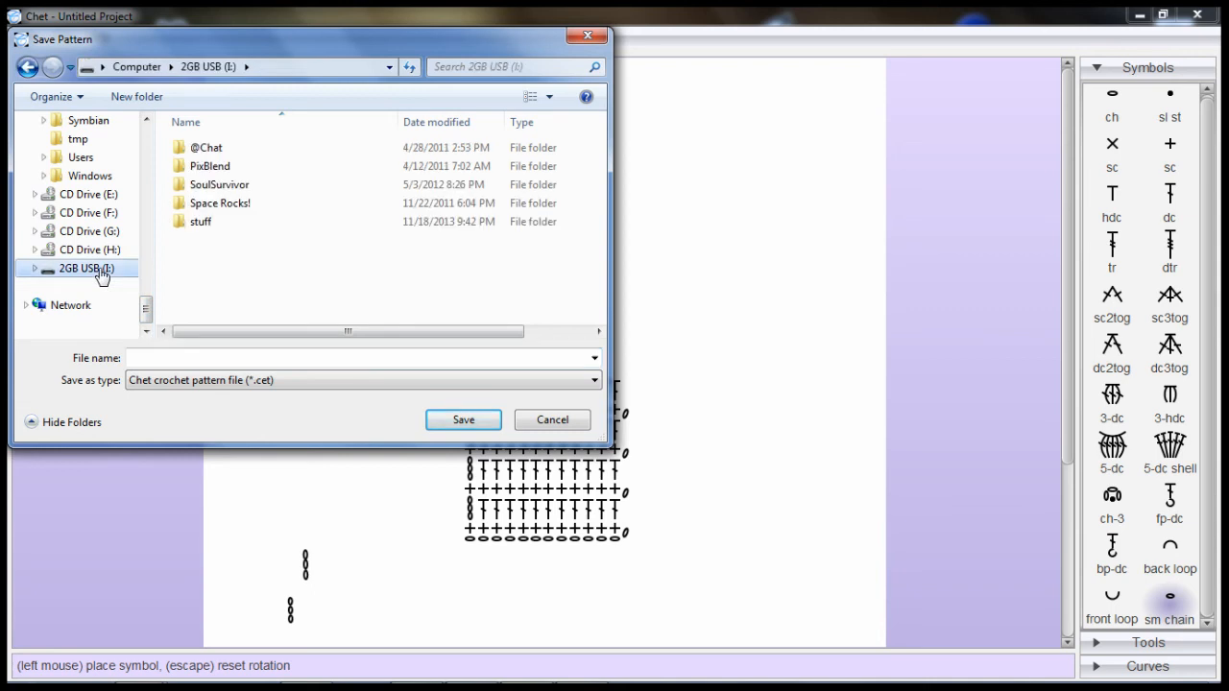
double_click(197, 224)
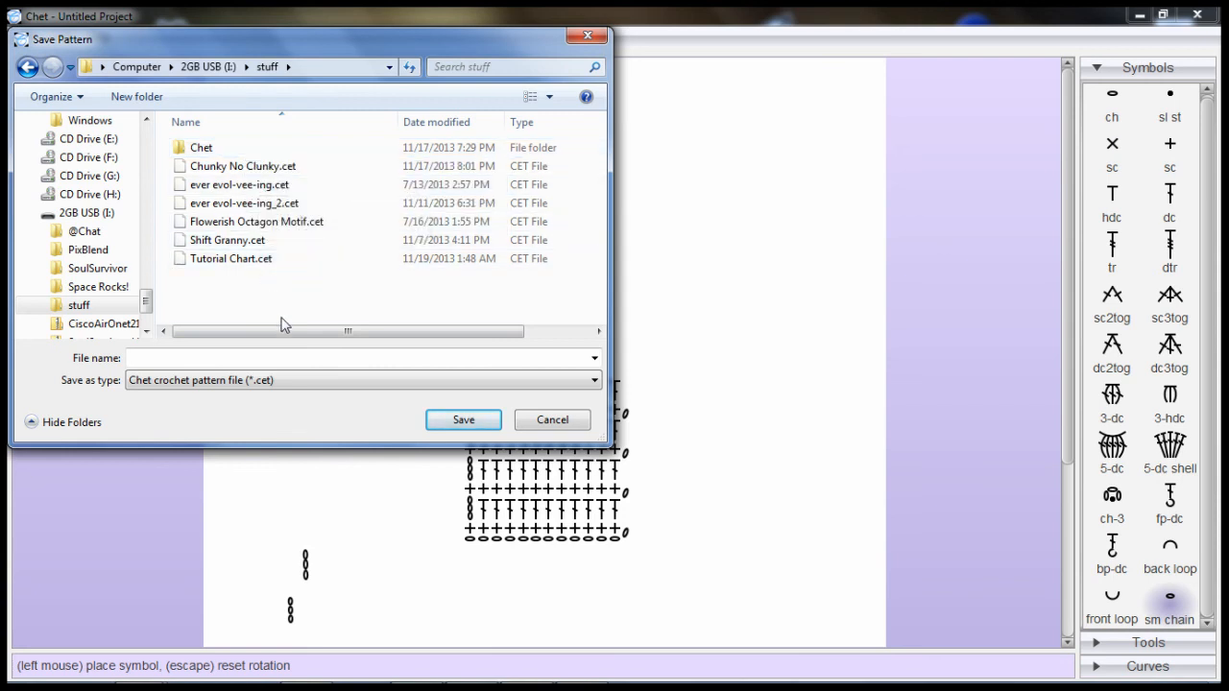
left_click(297, 360)
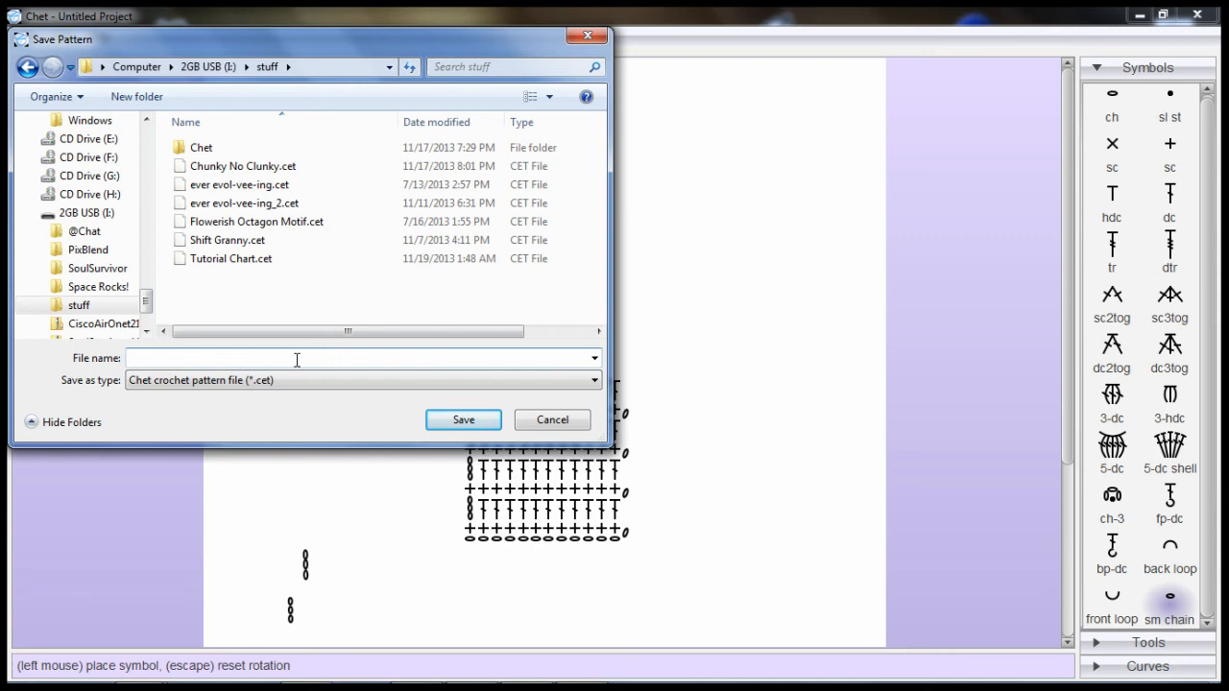
type("Tu")
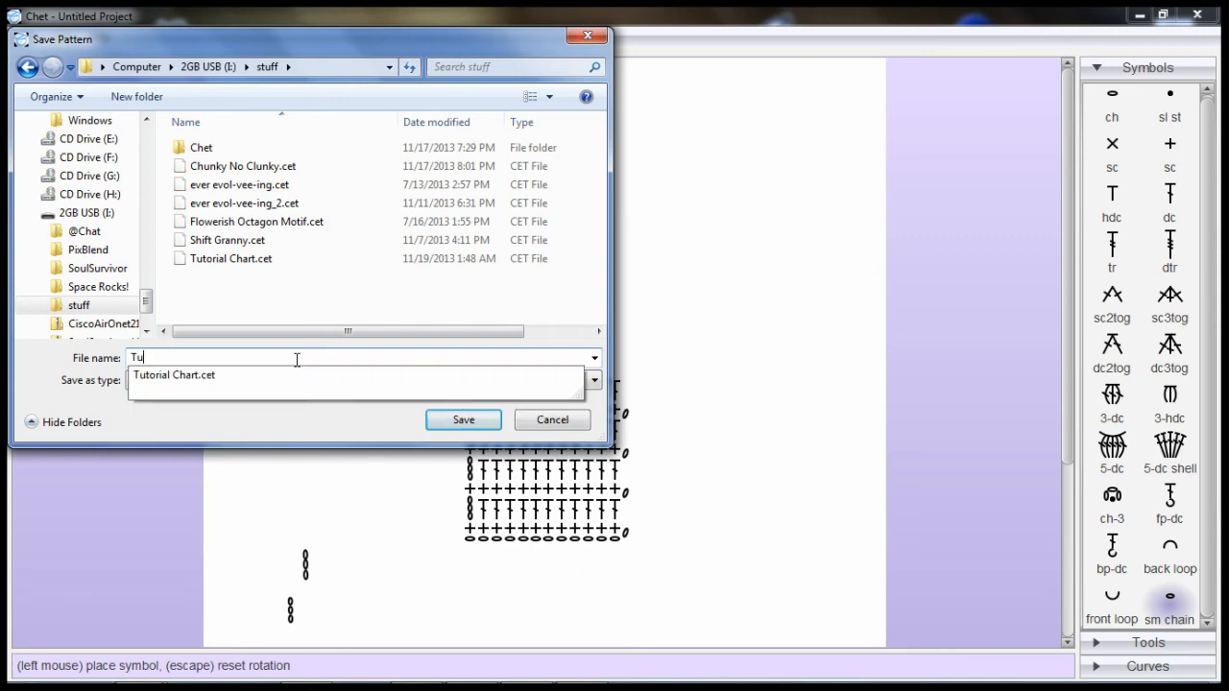
type("torial Chart")
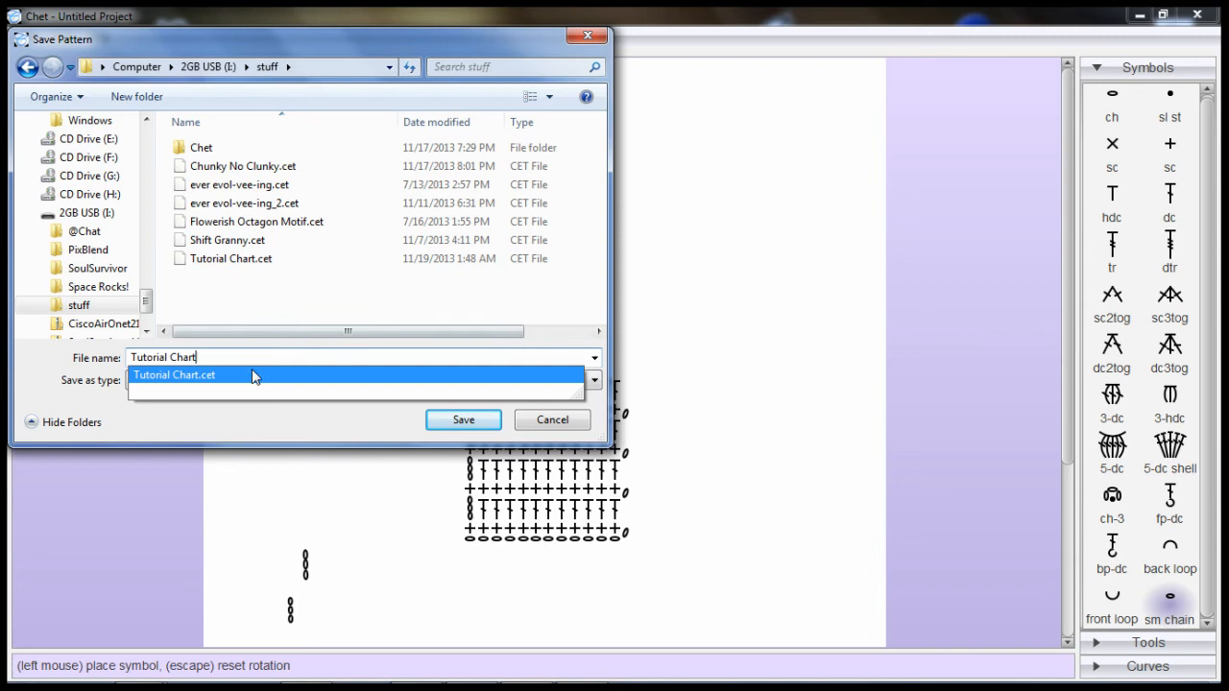
left_click(263, 424)
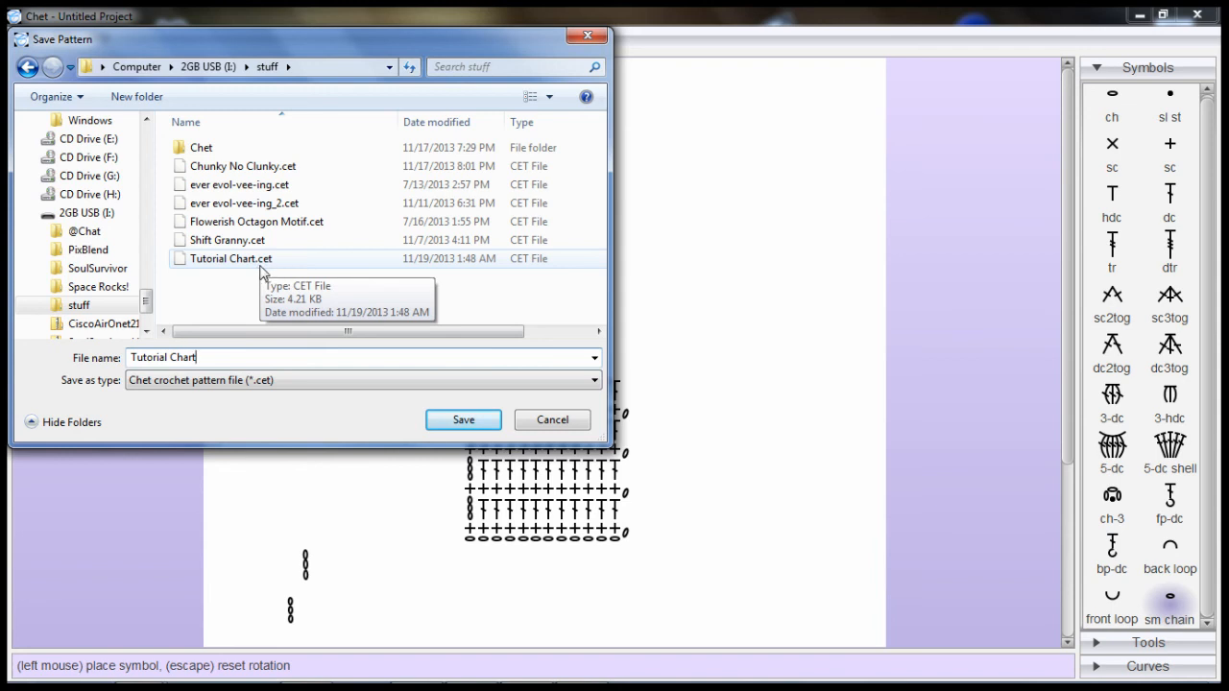
left_click(449, 424)
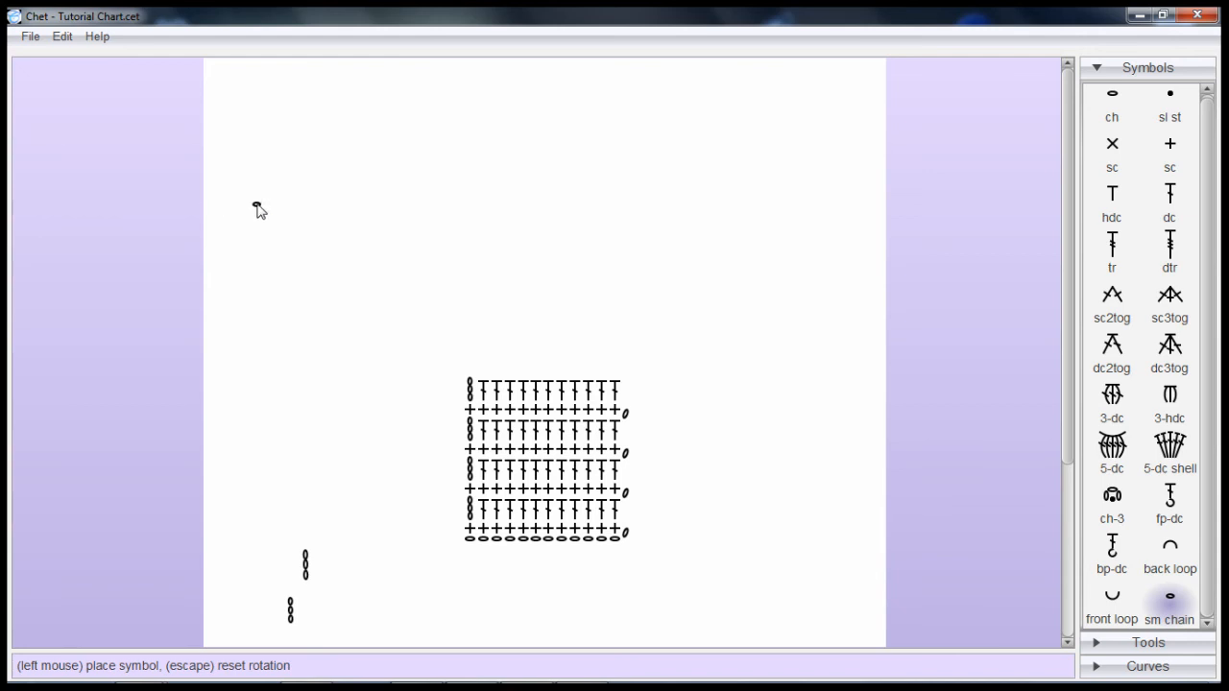
- Save the pattern again as Tutorial Chart.cet in the stuff folder, replacing the existing file
left_click(30, 39)
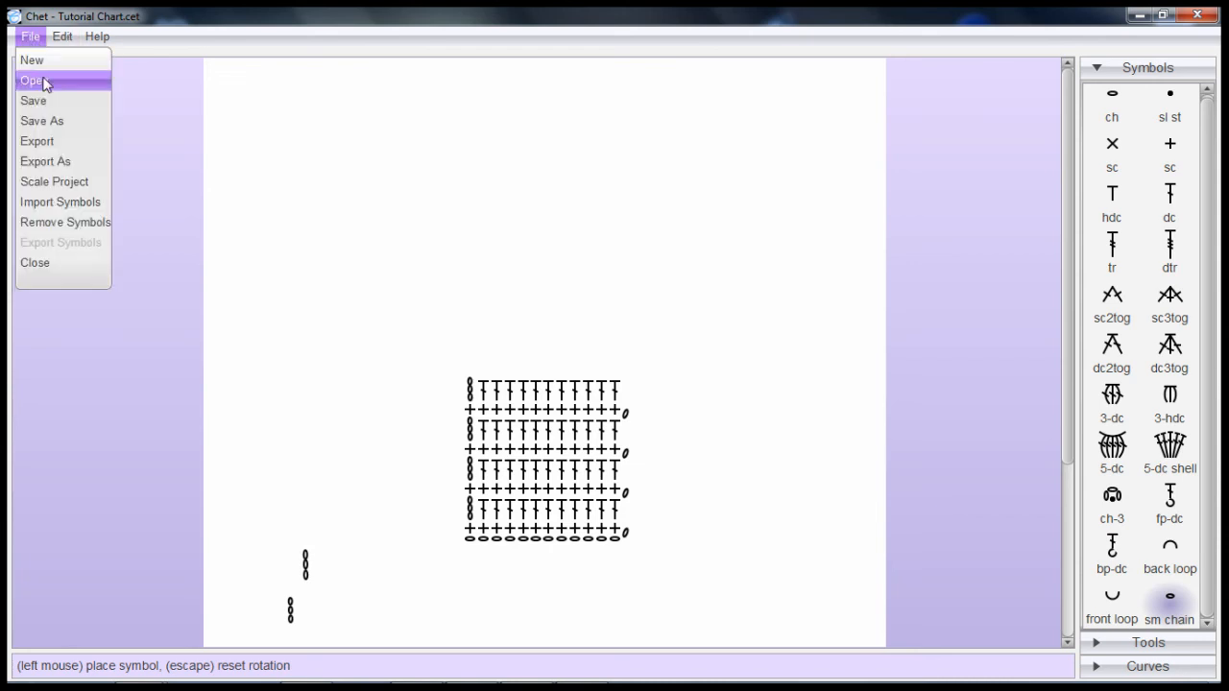
left_click(55, 121)
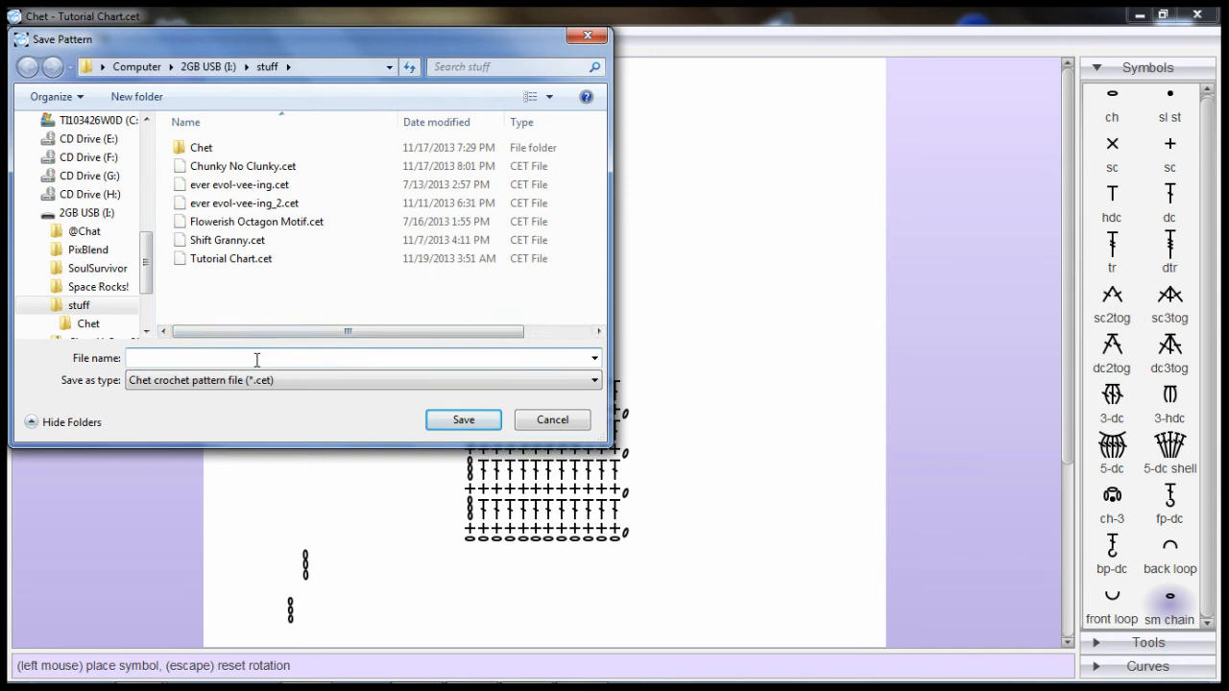
type("Tutorial")
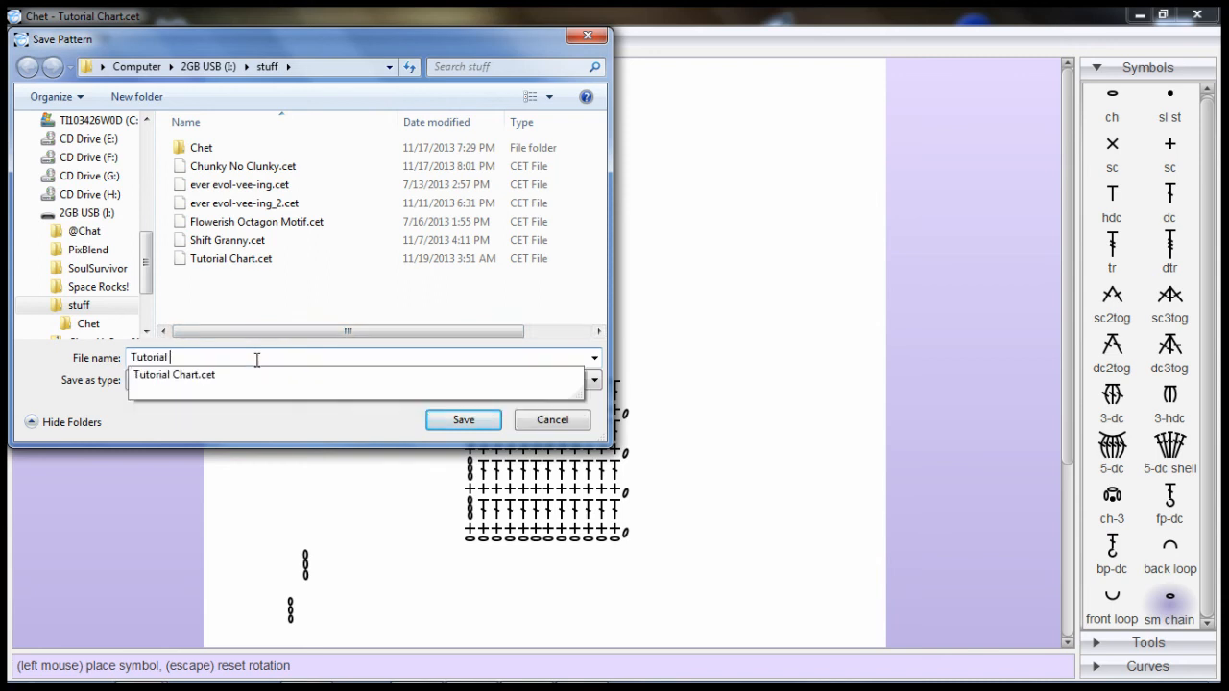
left_click(236, 376)
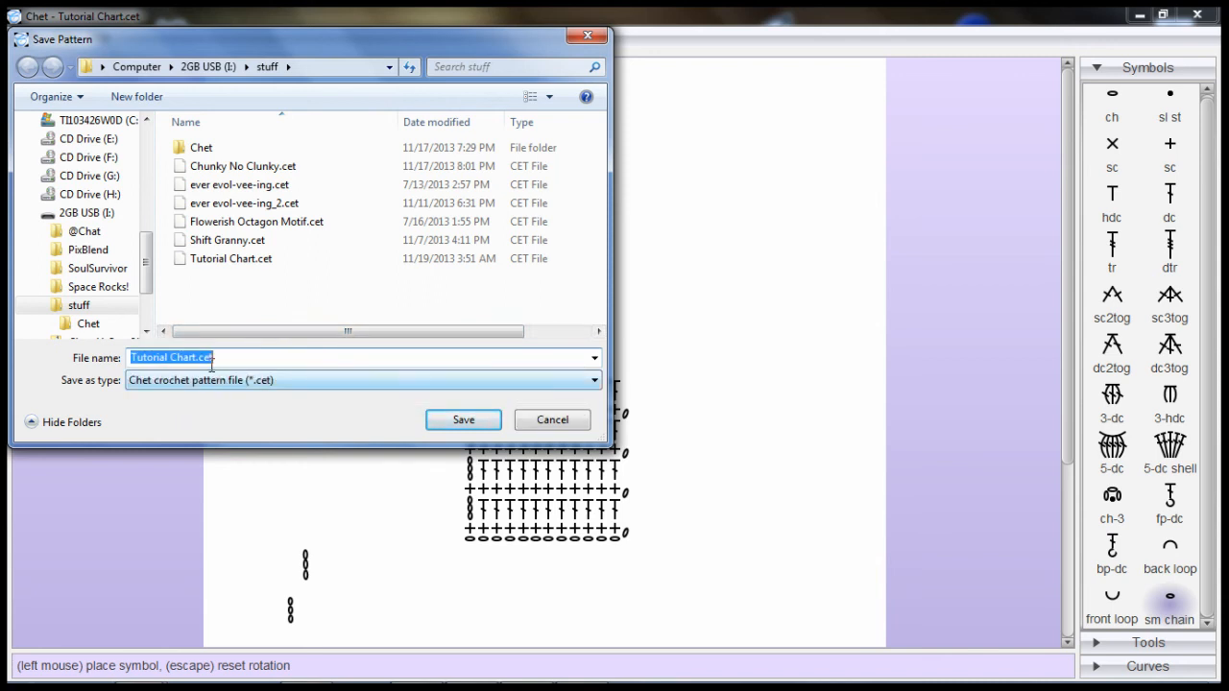
left_click(447, 421)
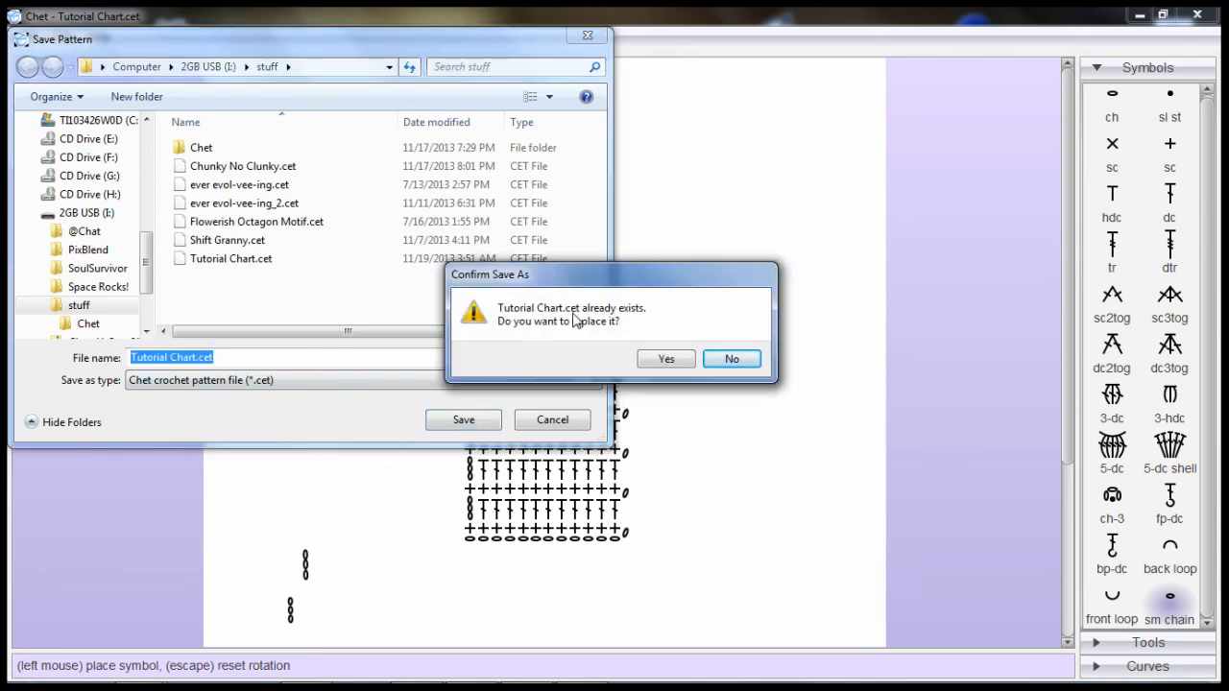
left_click(661, 362)
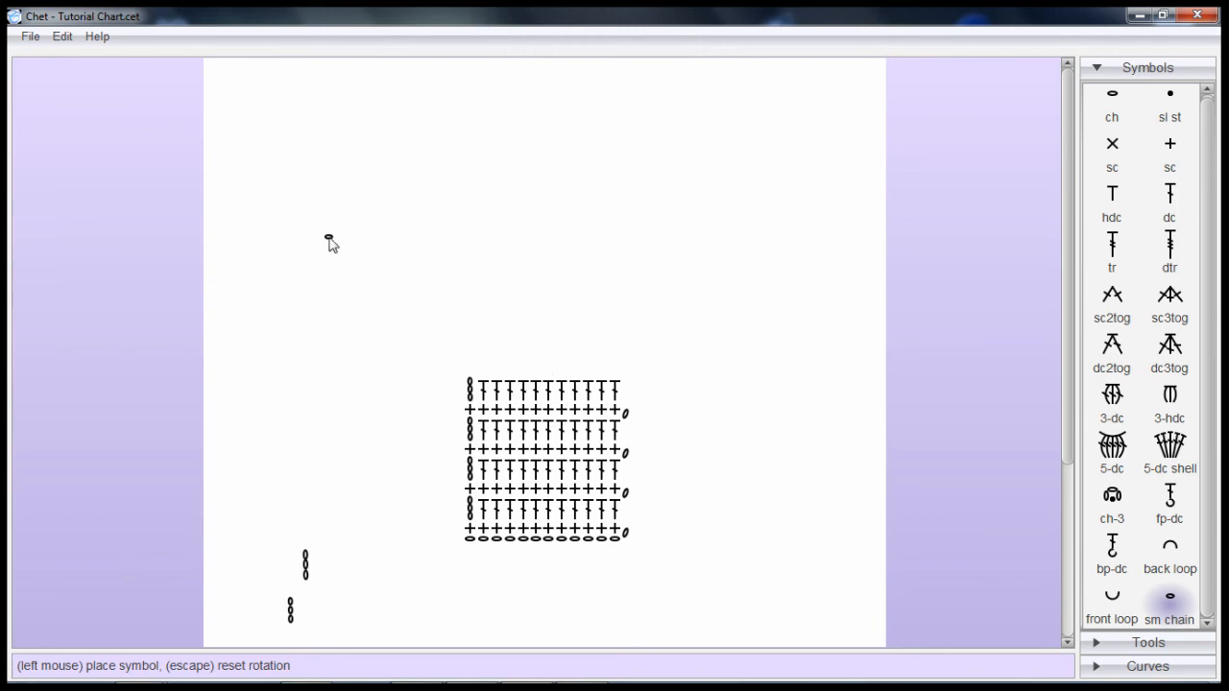
- Examine the whole page and review the project's width and height in the Scale Project settings, closing them without applying
scroll(800, 320, "down", 1)
scroll(797, 326, "down", 3)
scroll(787, 340, "up", 4)
left_click(1176, 643)
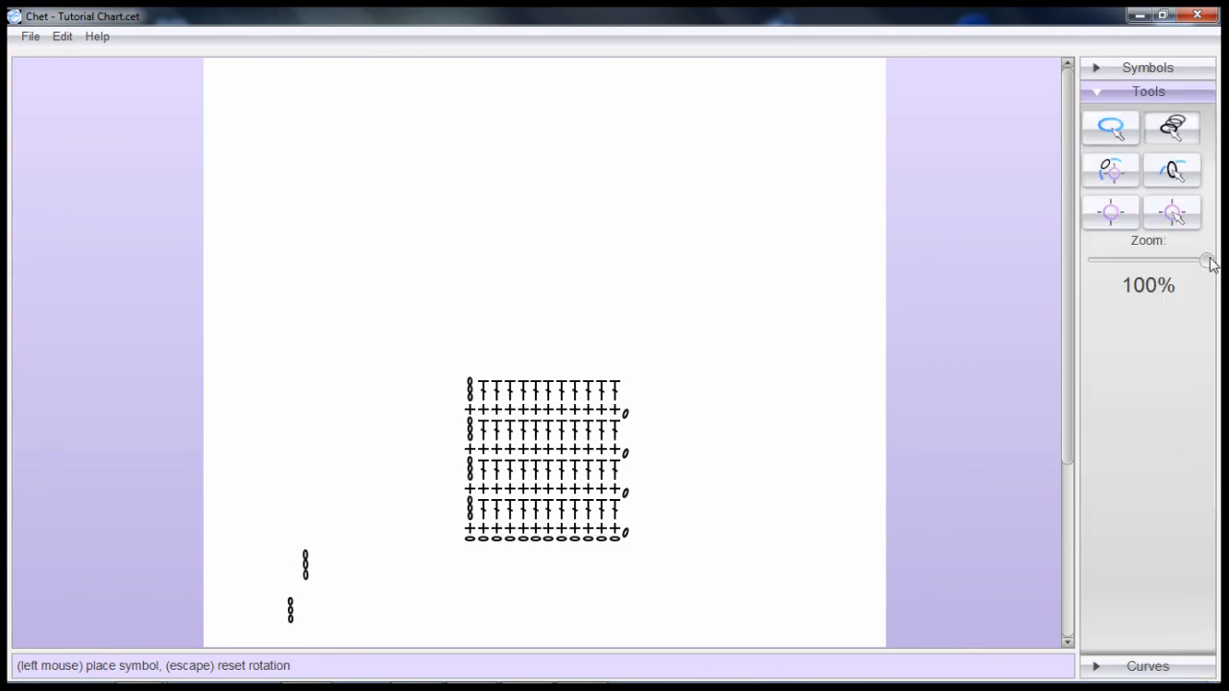
left_click_drag(1203, 261, 1072, 359)
mouse_move(1148, 268)
left_mouse_down()
mouse_move(1163, 268)
mouse_move(1142, 270)
left_mouse_up()
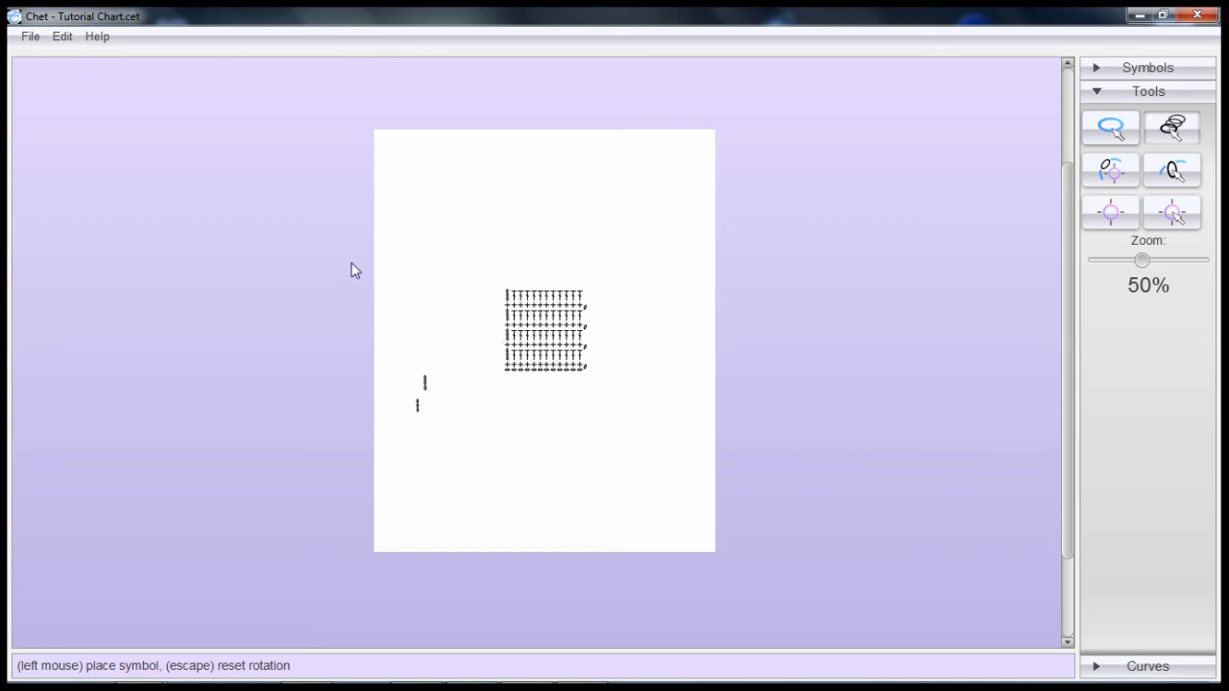
left_click(28, 44)
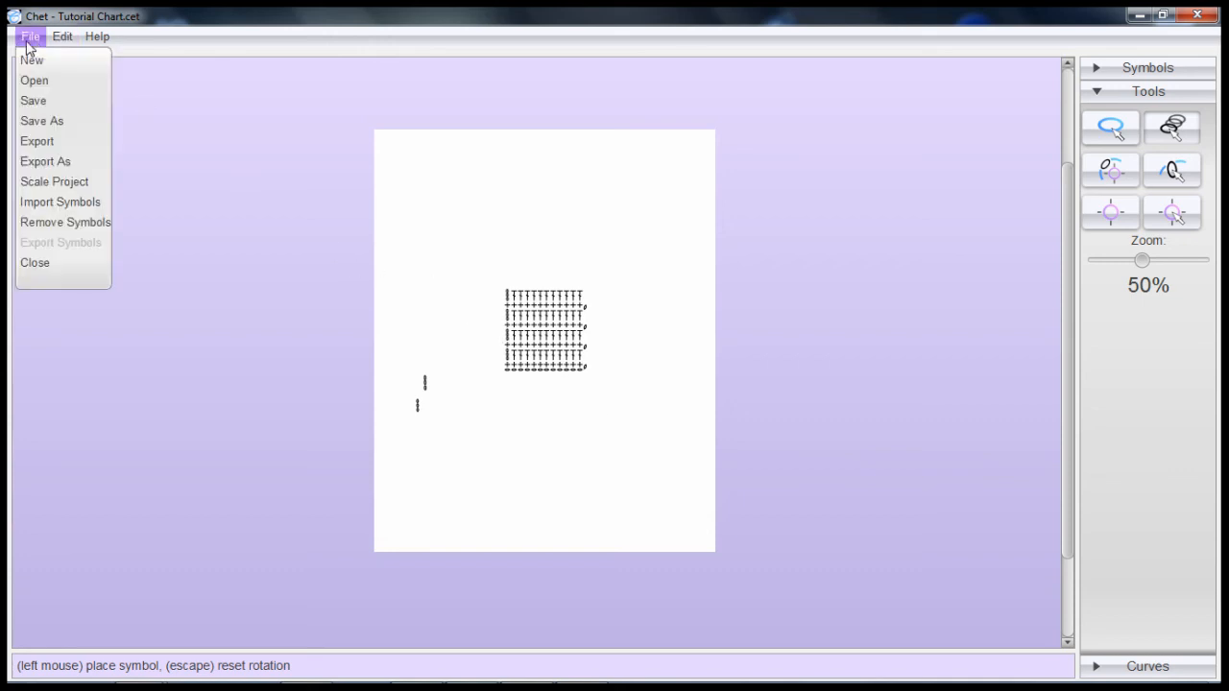
left_click(94, 181)
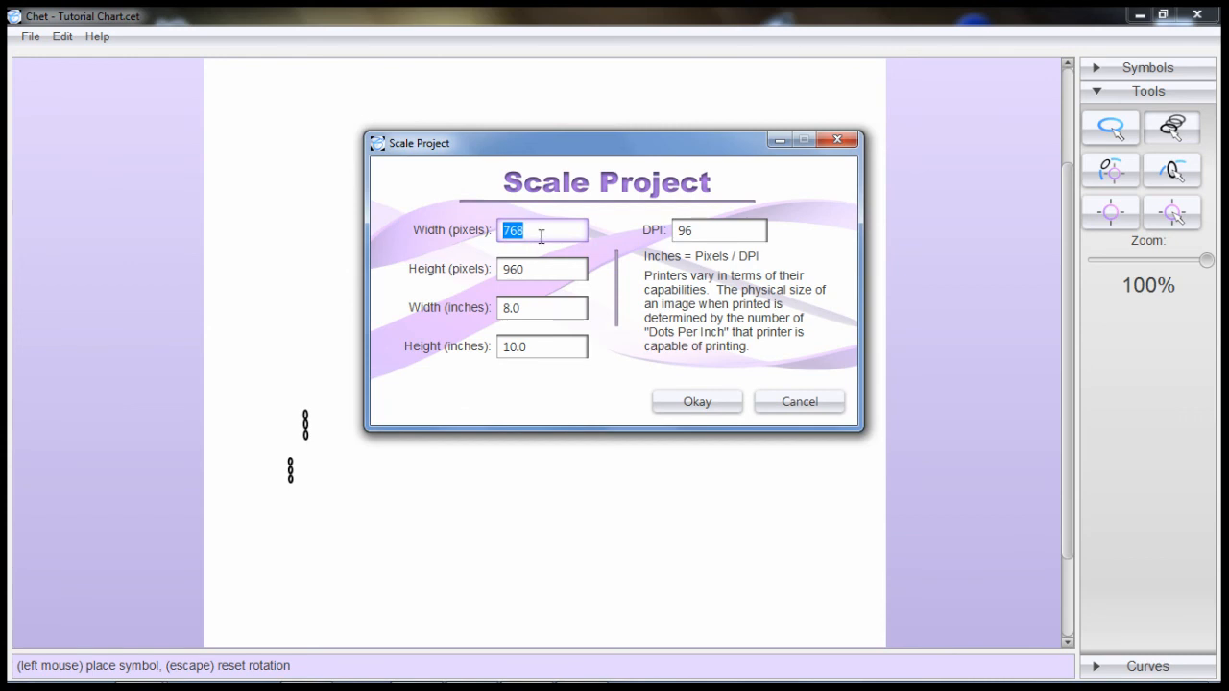
left_click(544, 272)
left_click(551, 309)
left_click(558, 345)
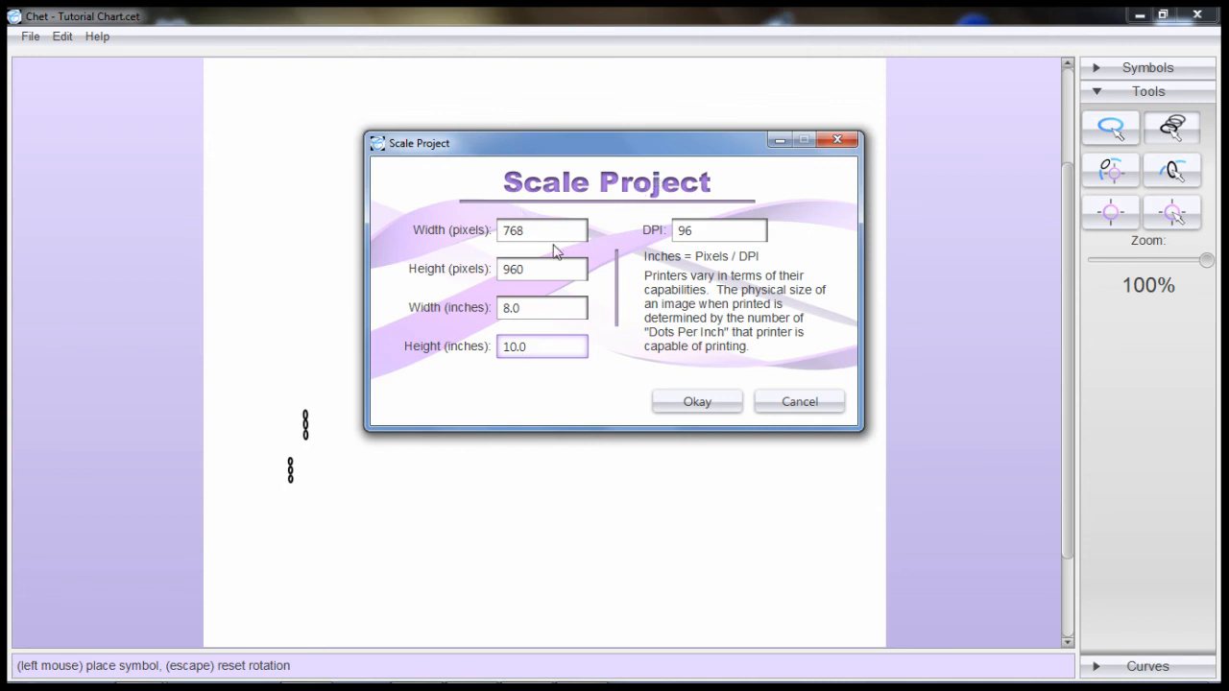
left_click(789, 403)
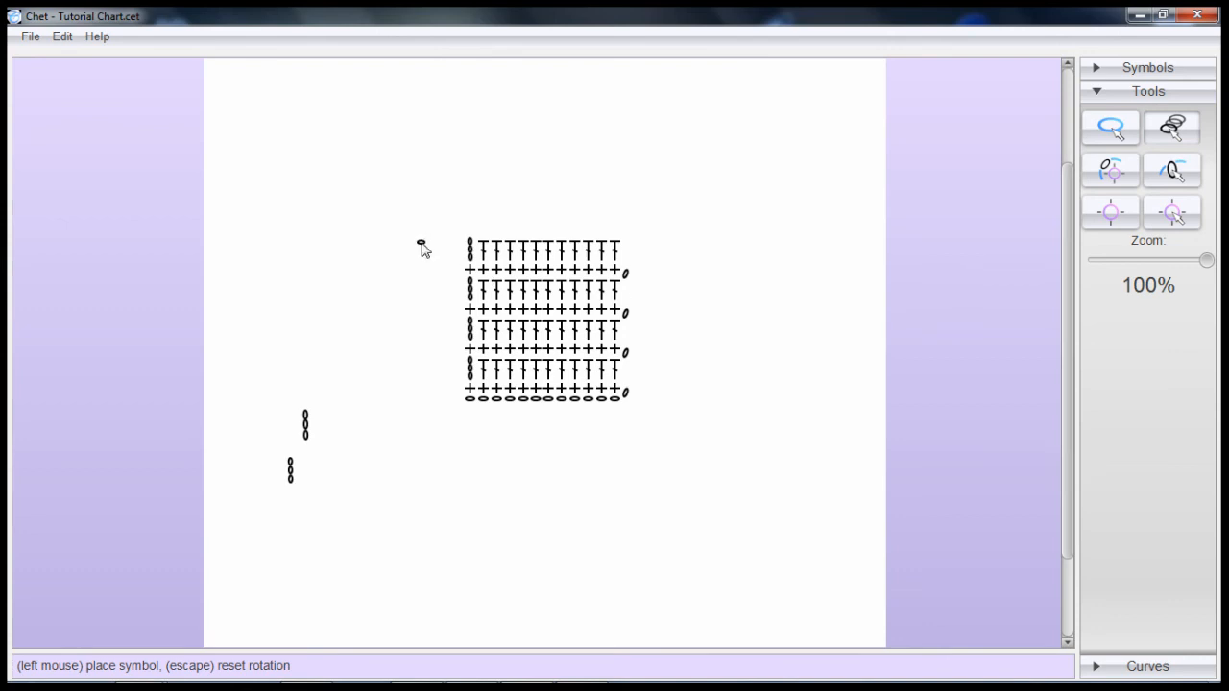
- Select everything except the stitch chart and delete the two stray small-chain stacks beside it
key("ctrl+a")
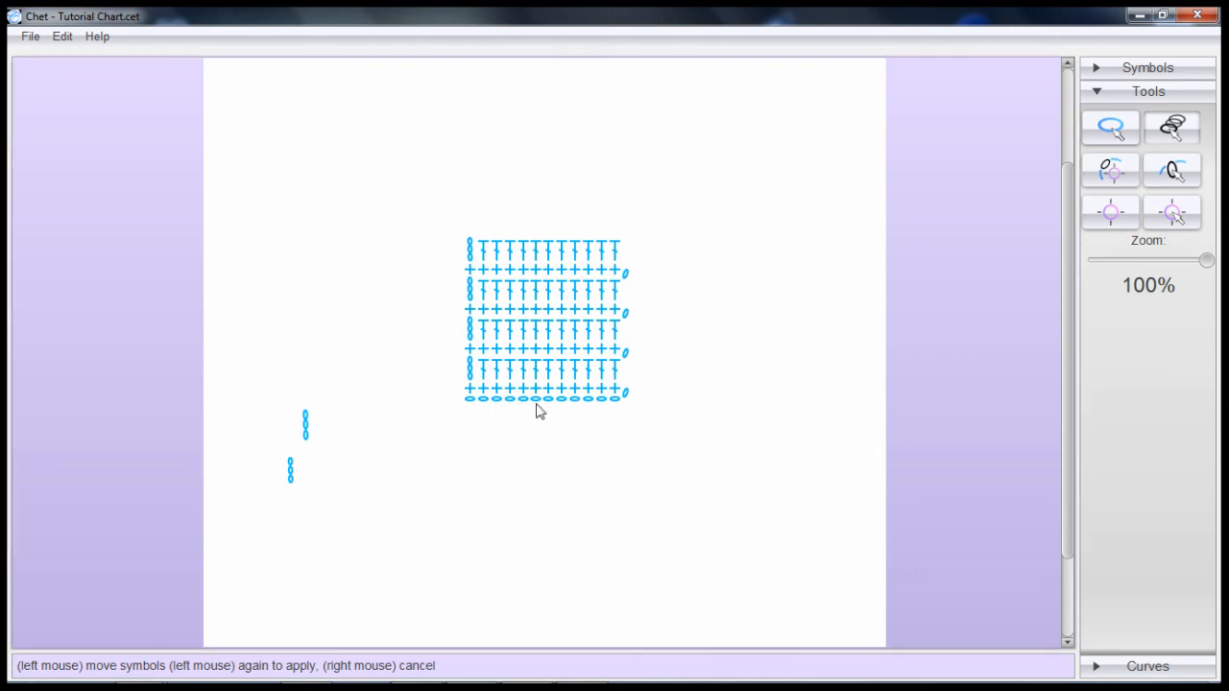
key("s")
left_click_drag(425, 215, 654, 444)
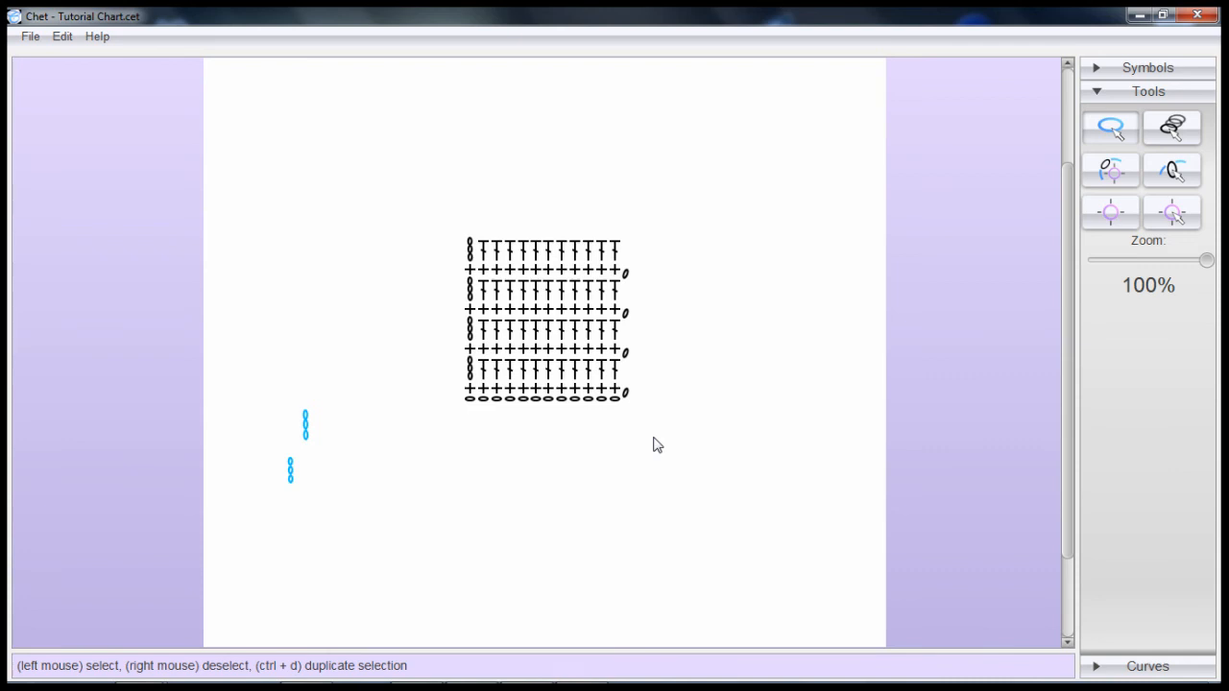
key("Delete")
- Move the complete stitch chart into the page's upper-left corner and deselect it
key("ctrl+a")
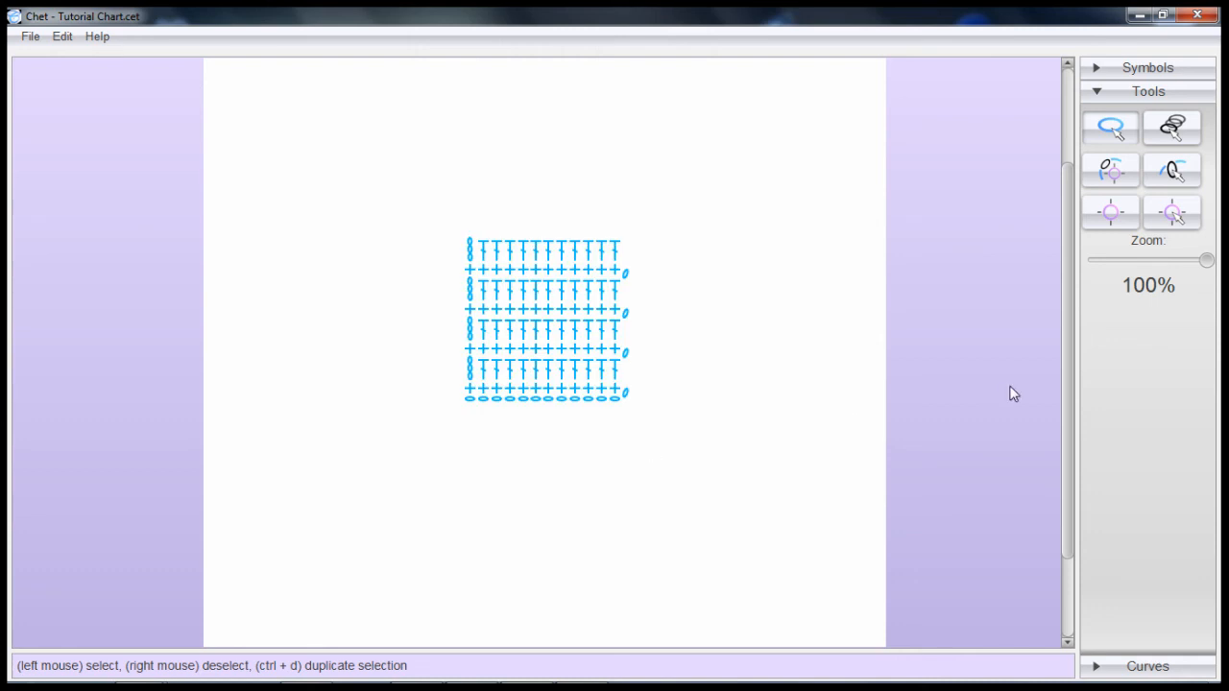
left_click_drag(1070, 385, 1071, 266)
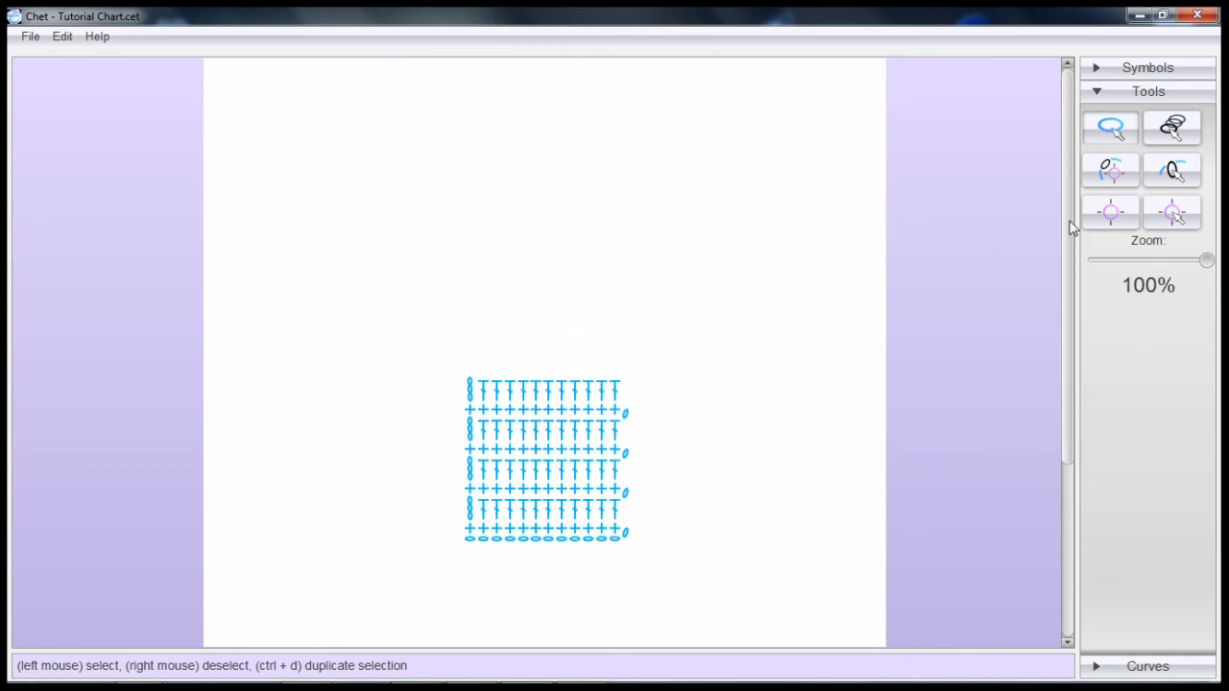
left_click(580, 413)
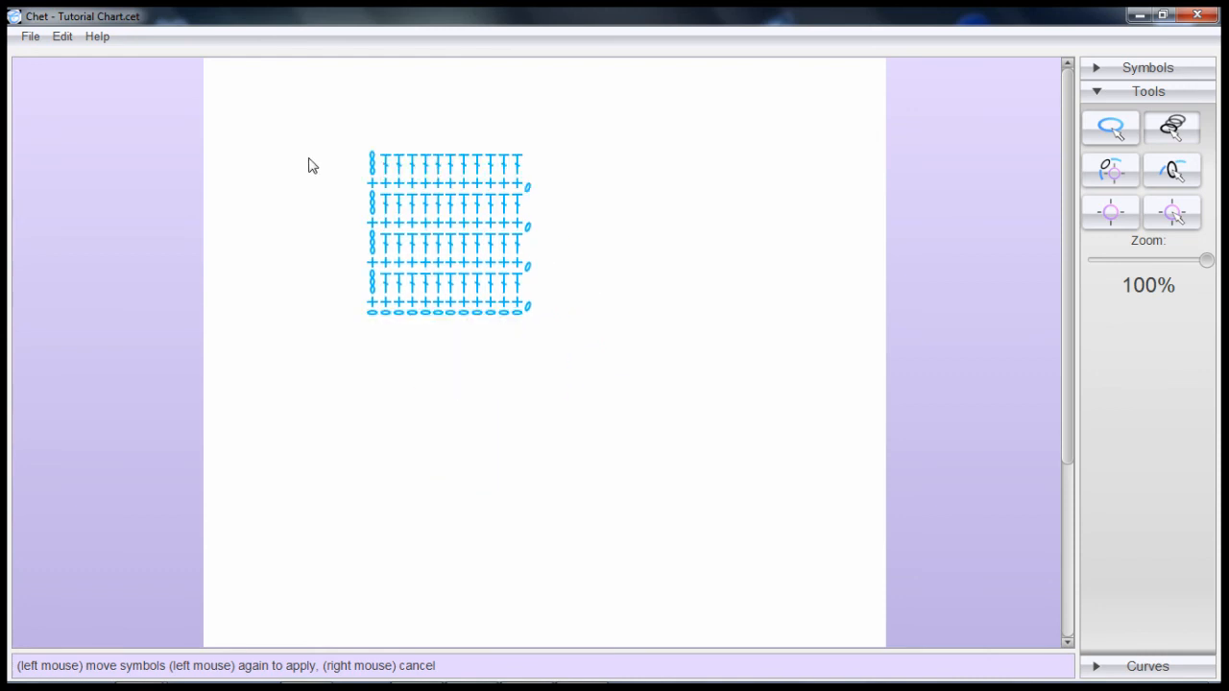
left_click(220, 115)
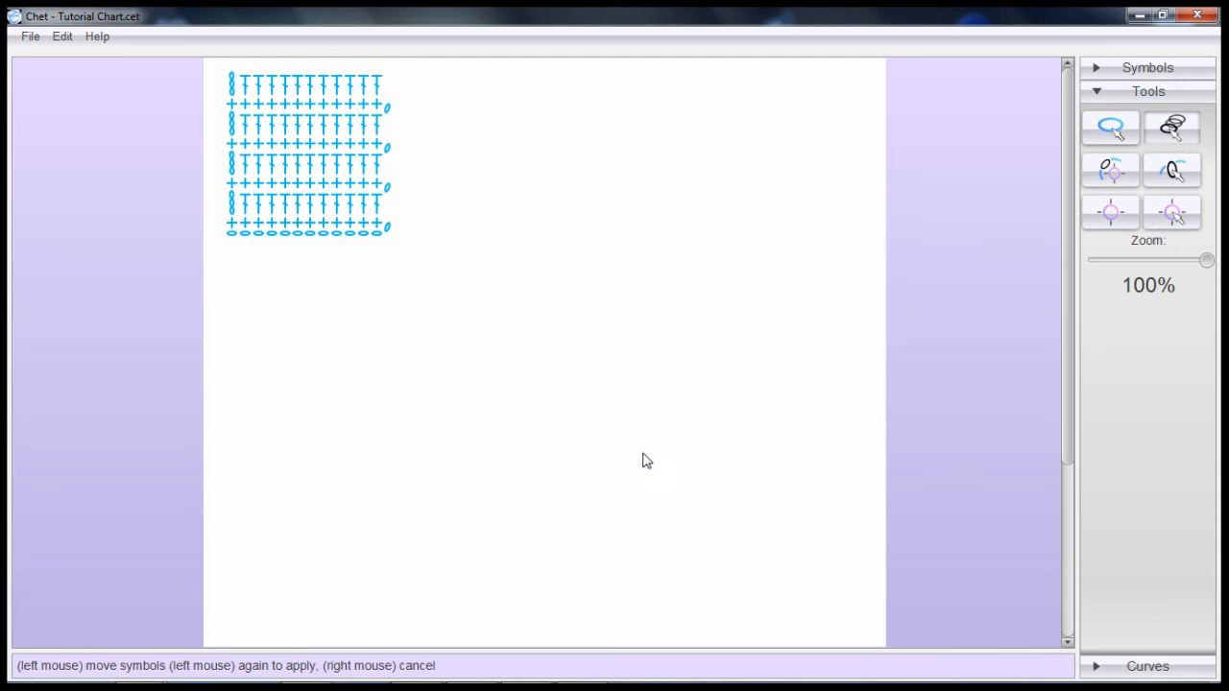
left_click(676, 464)
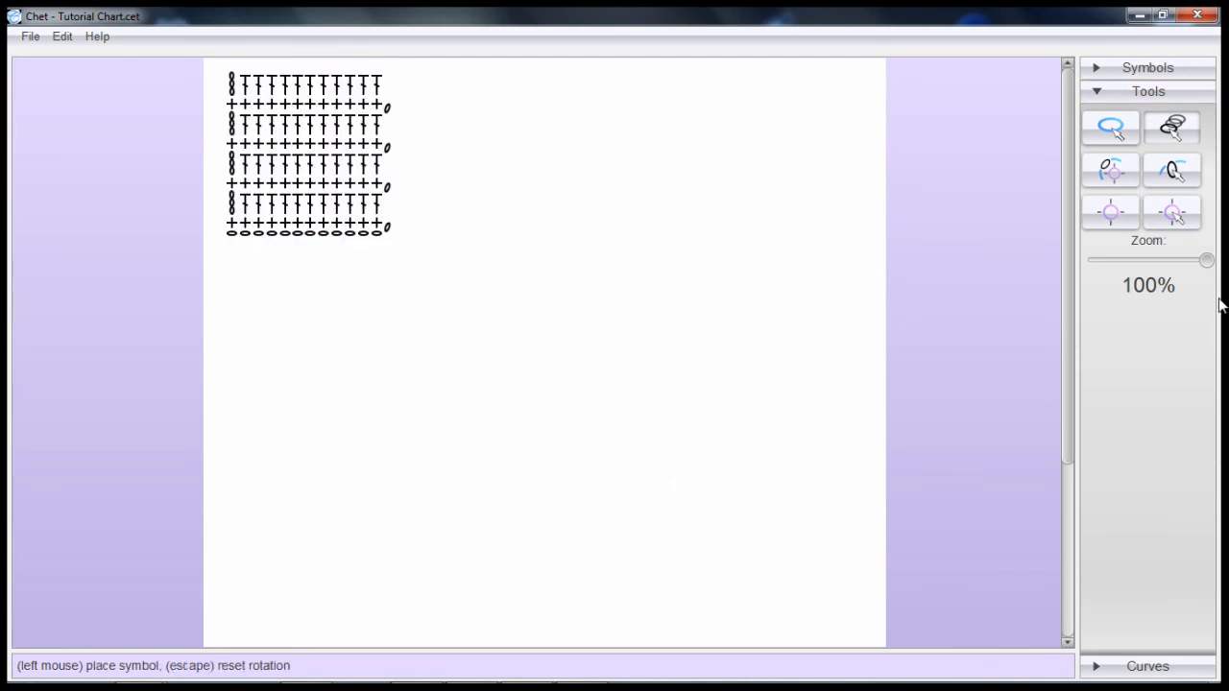
- Scale the project page to 275 pixels wide and 300 pixels high
left_click_drag(1206, 261, 1180, 260)
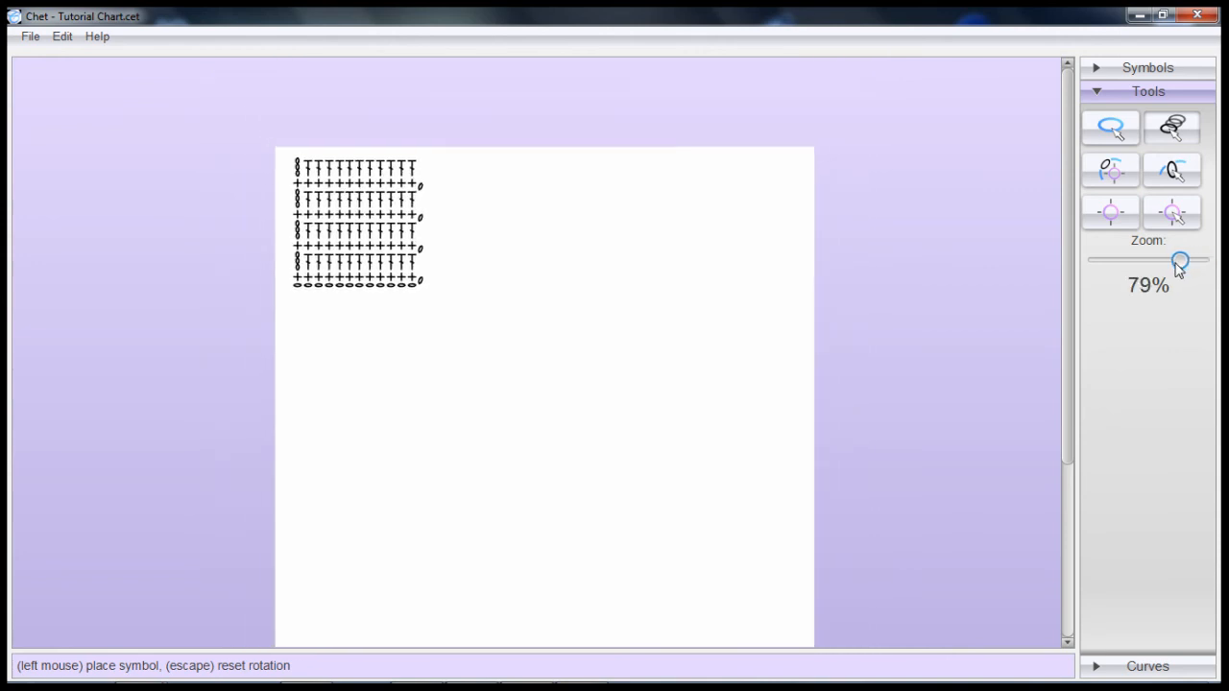
left_click_drag(1072, 260, 1072, 298)
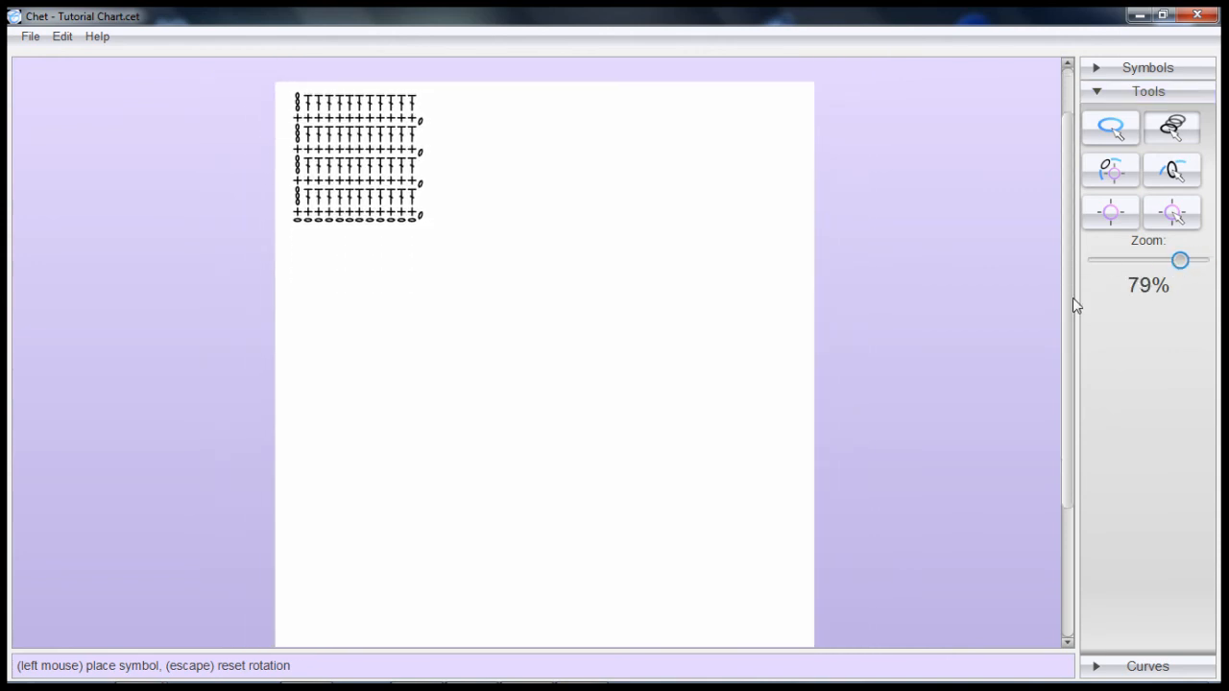
left_click_drag(1180, 260, 1159, 265)
left_click_drag(1072, 270, 1071, 306)
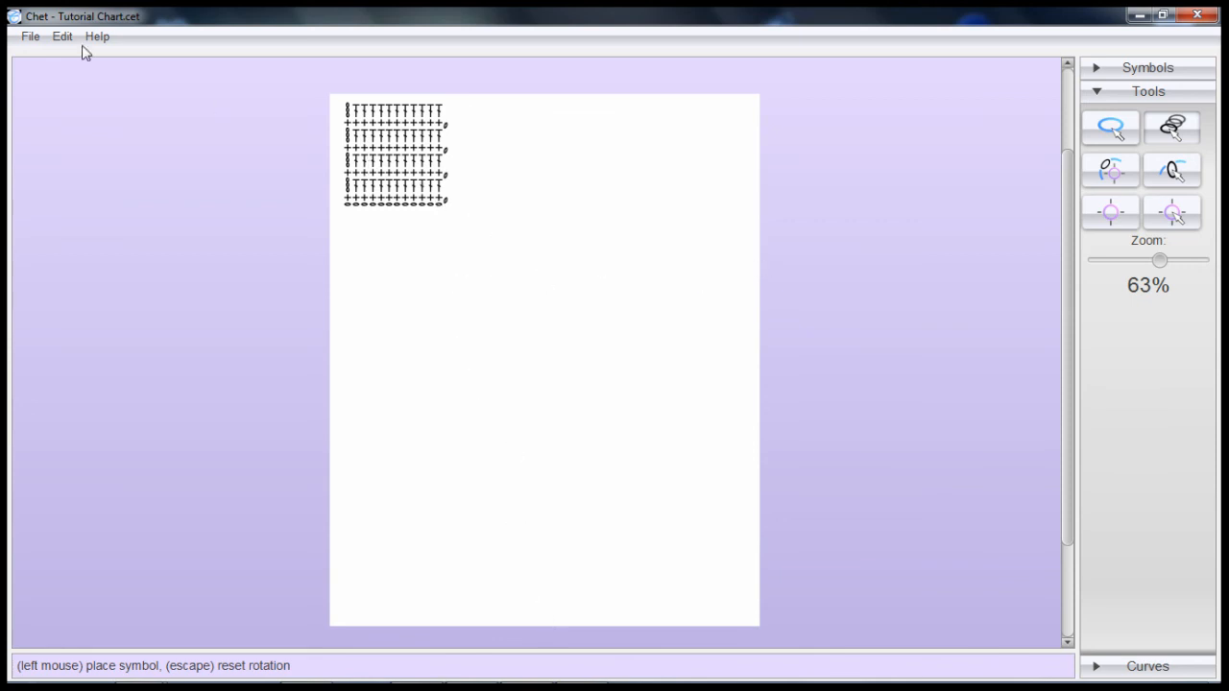
left_click(34, 41)
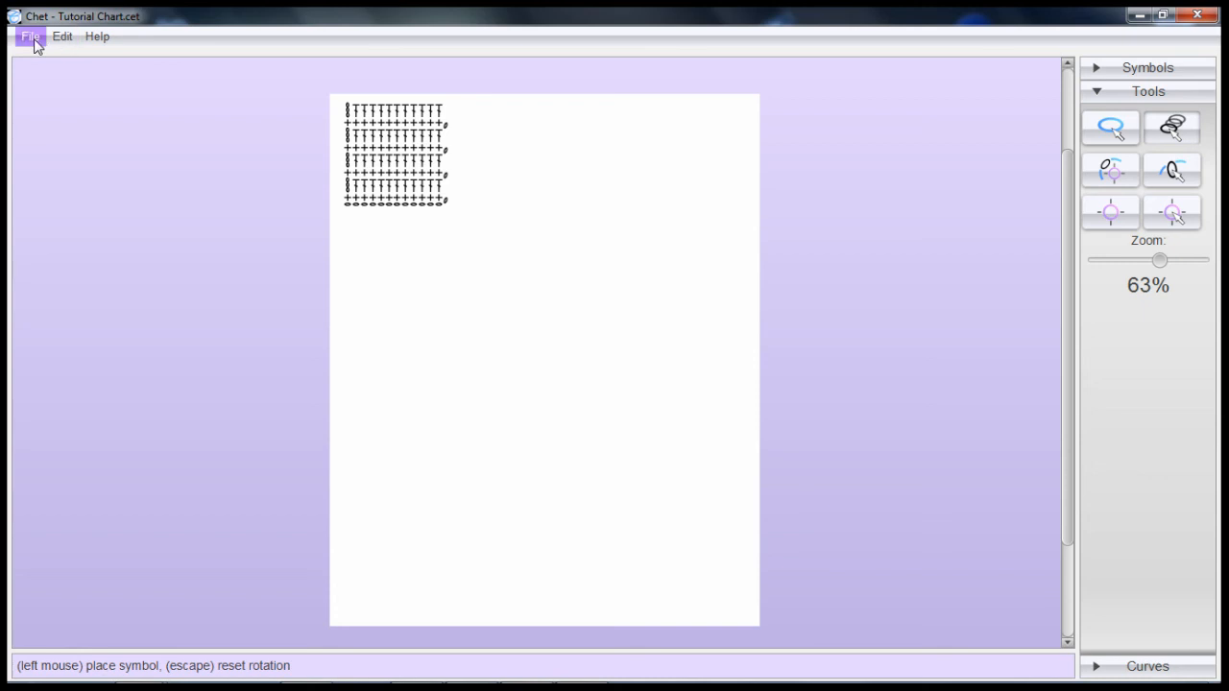
left_click(35, 41)
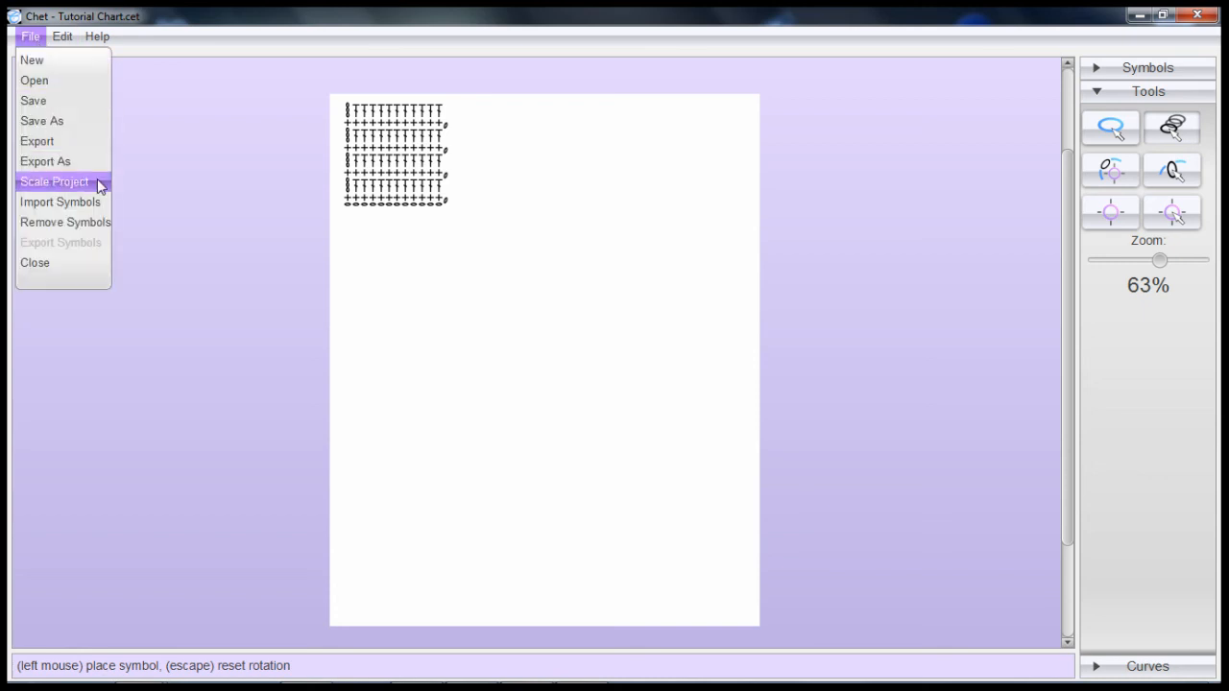
left_click(54, 181)
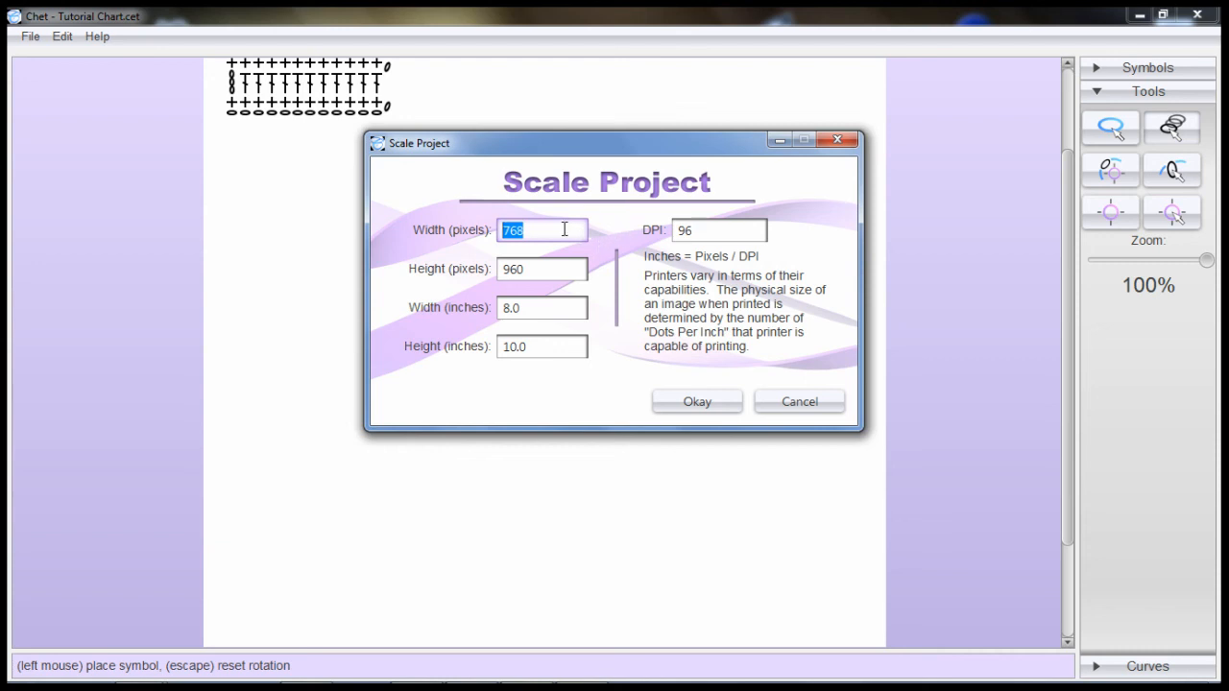
type("275")
key("Tab")
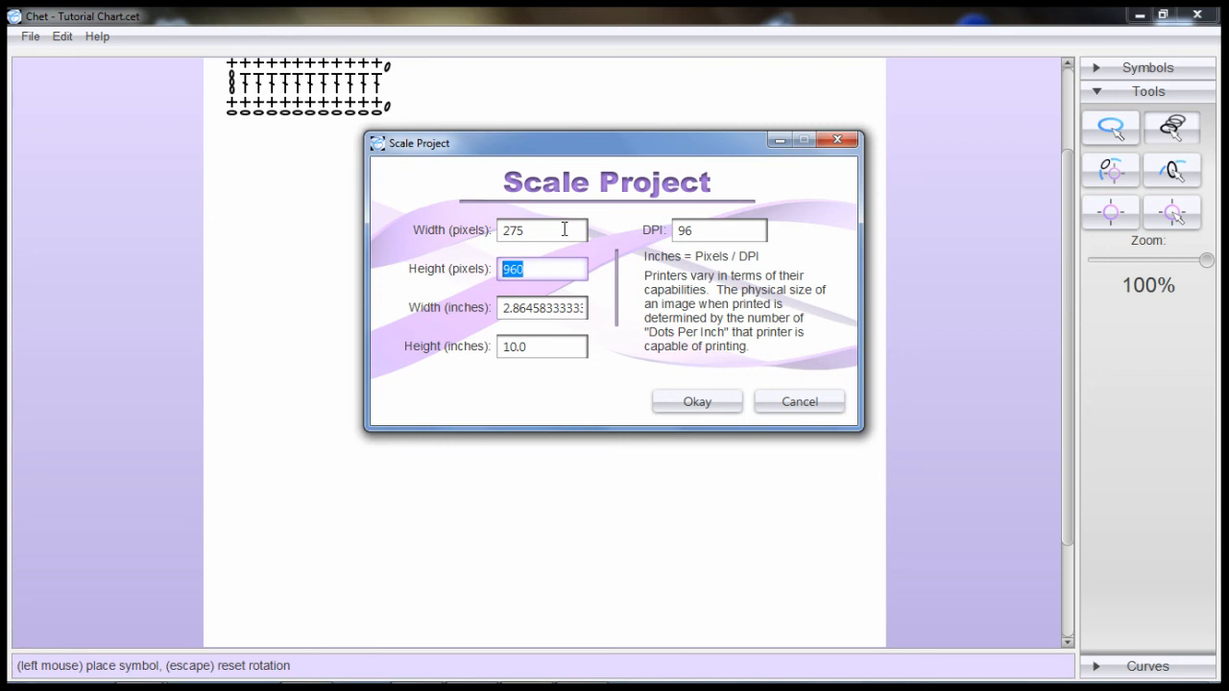
type("300")
key("Tab")
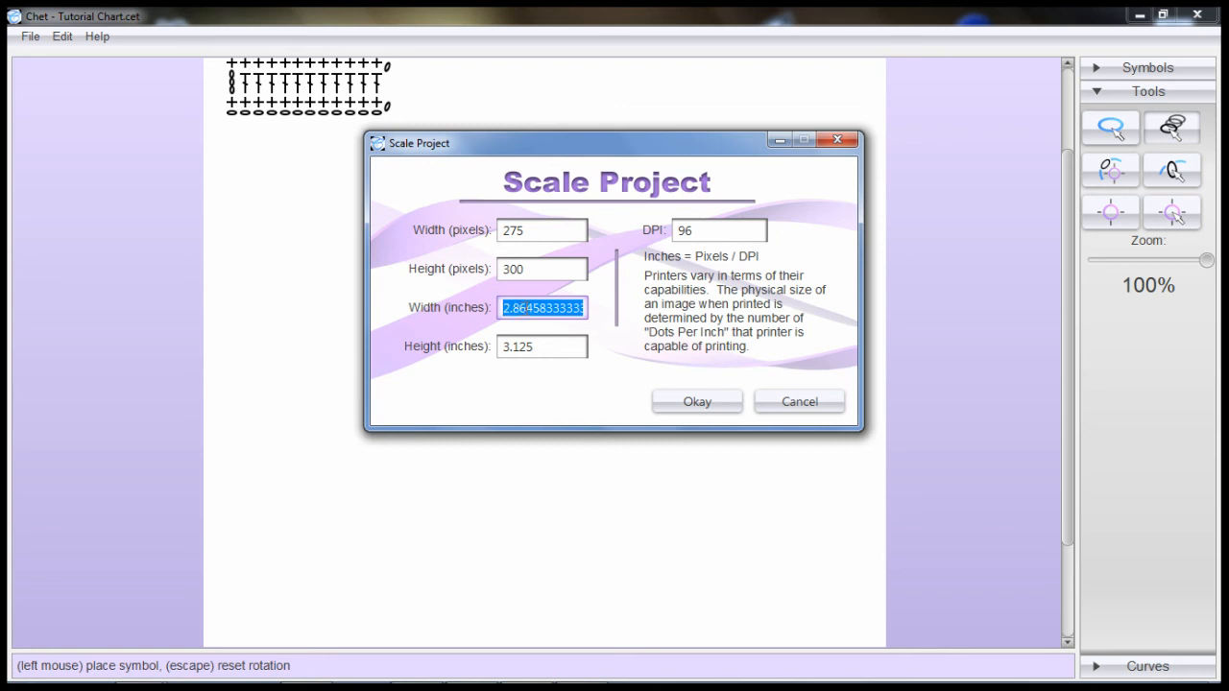
left_click(500, 309)
left_click_drag(541, 347, 490, 346)
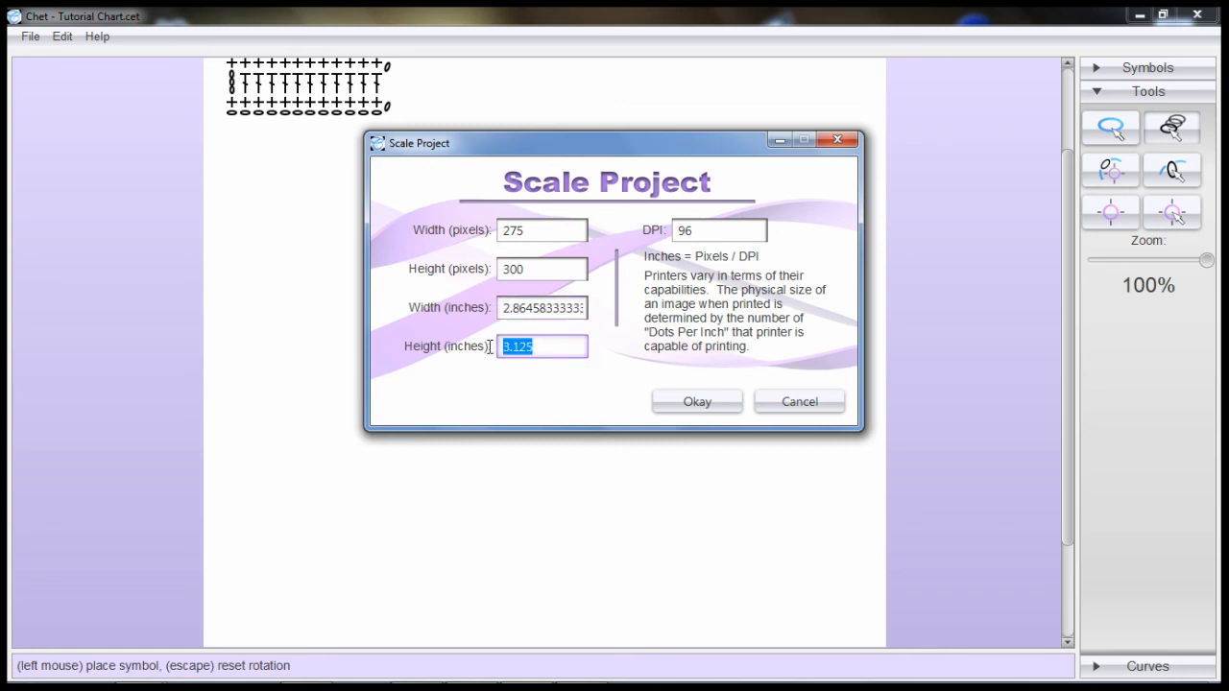
left_click(539, 347)
left_click(698, 403)
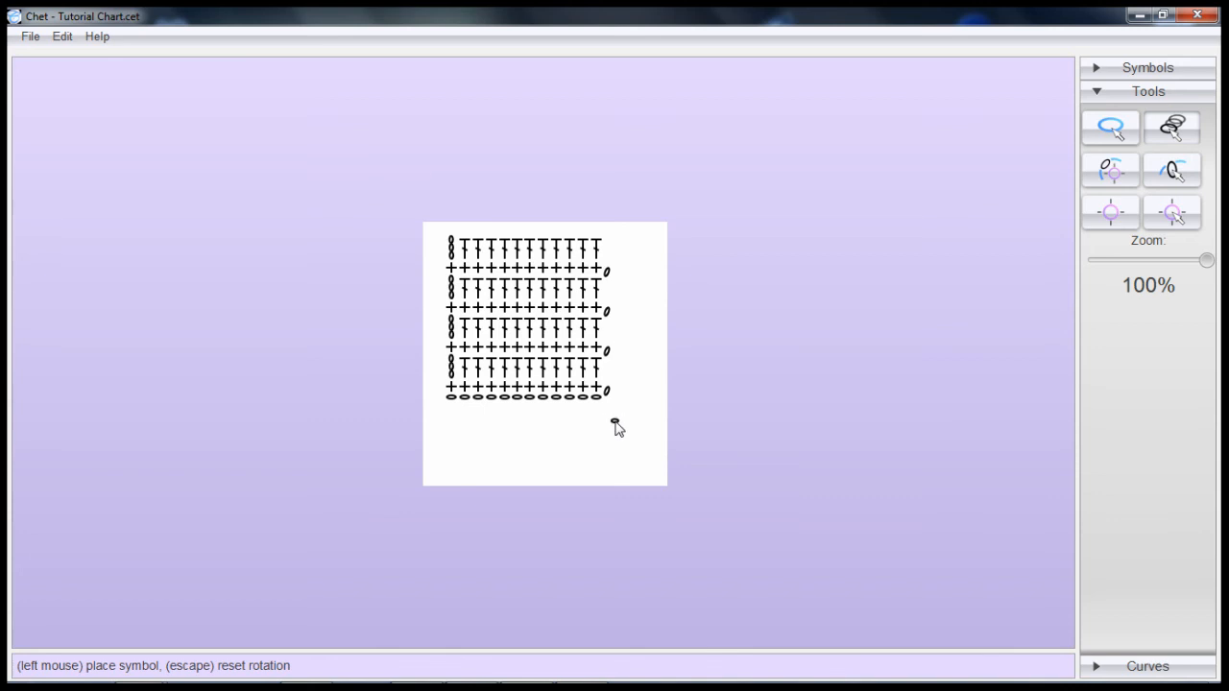
- Select the complete stitch chart, move it to the centre of the resized page and deselect it
key("ctrl+a")
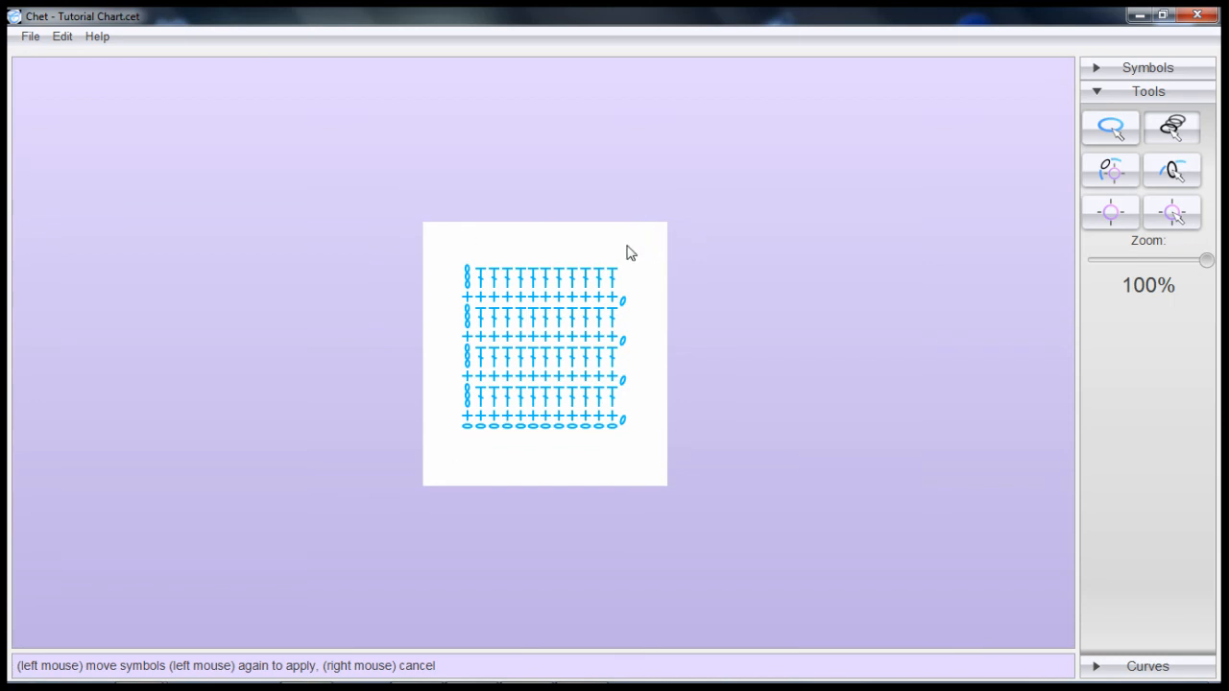
left_click(458, 284)
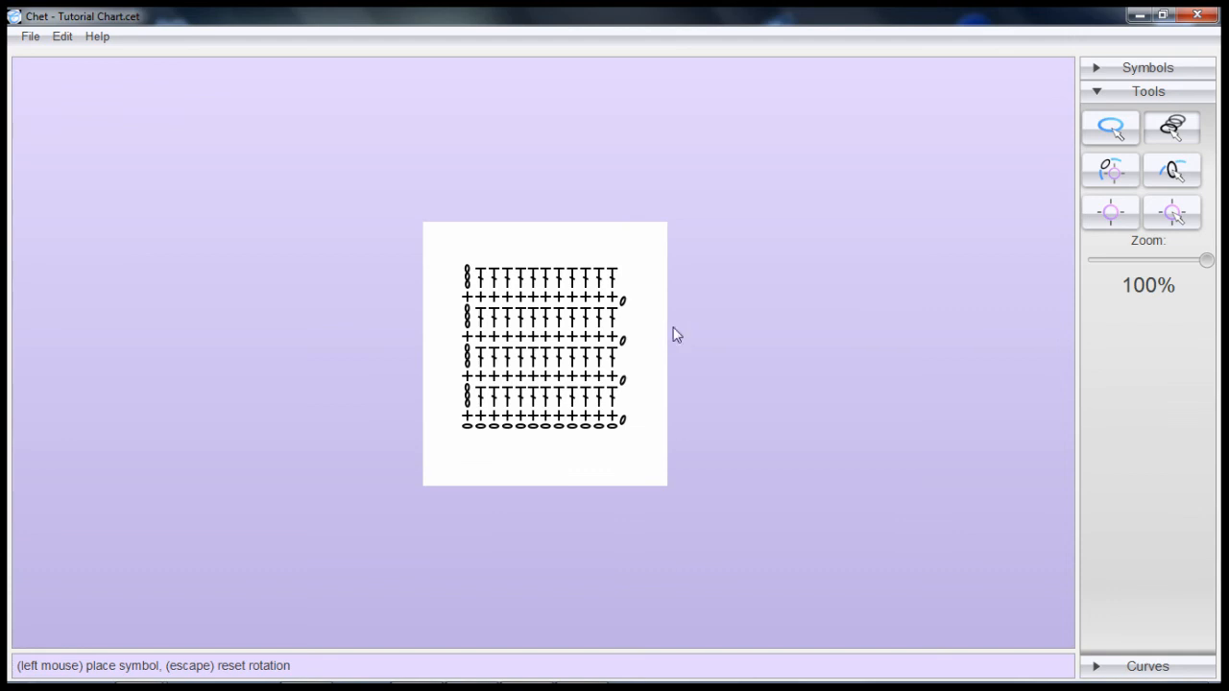
left_click(472, 411)
double_click(32, 18)
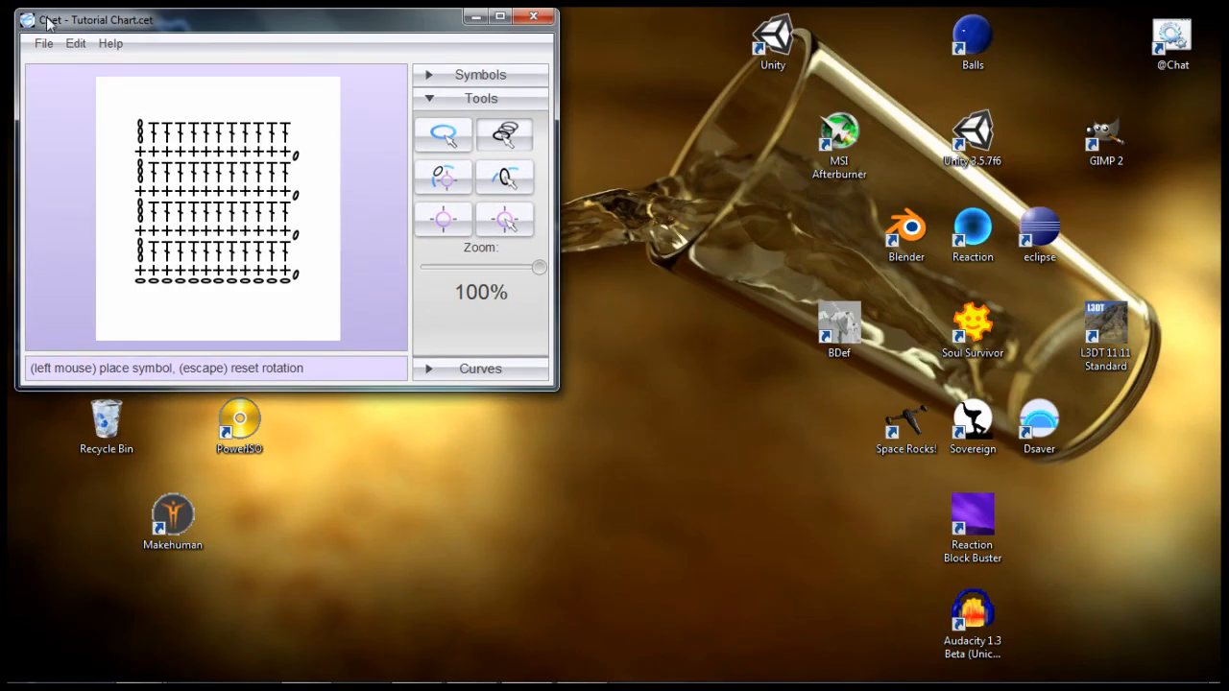
left_click(500, 18)
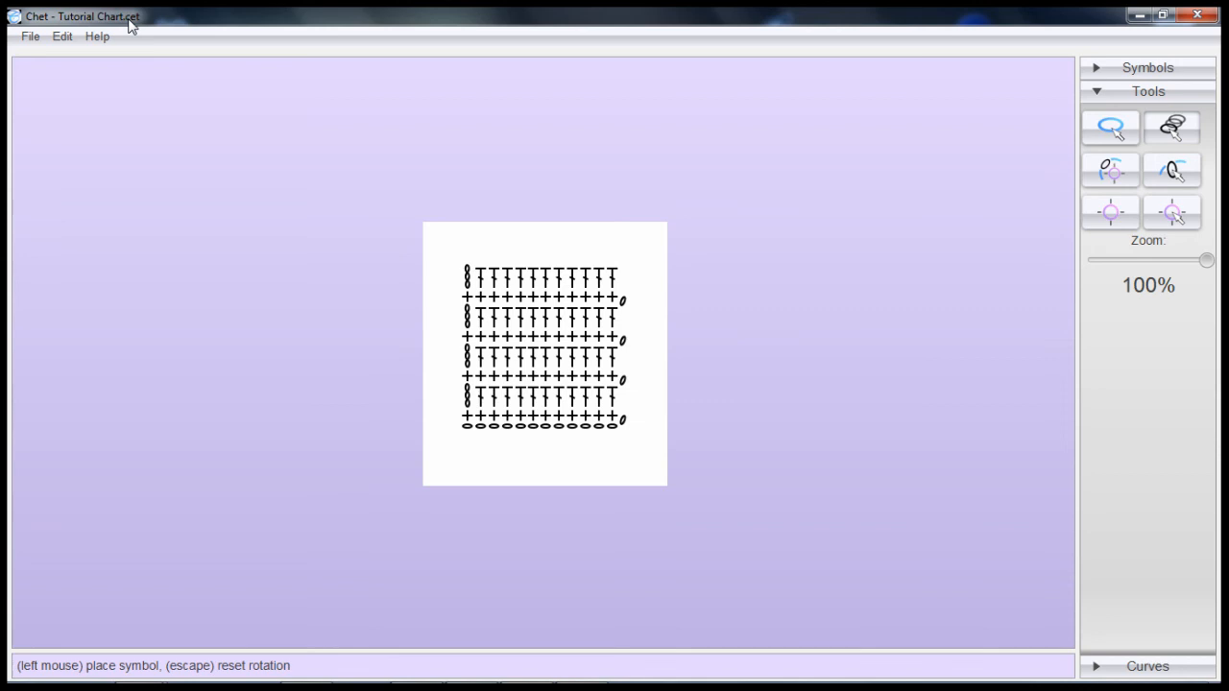
- Export the chart as the PNG image Tutorial Chart.png in stuff\Chet\PNGS on the 2GB USB drive, replacing the existing file
left_click(30, 40)
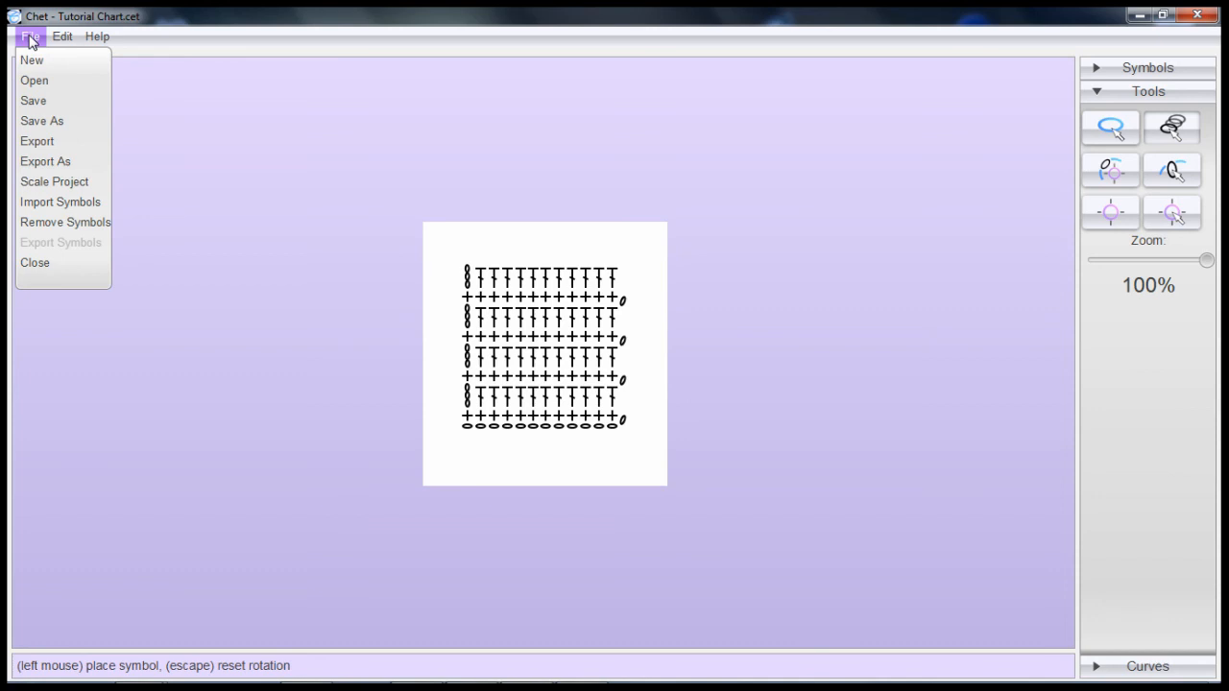
left_click(99, 144)
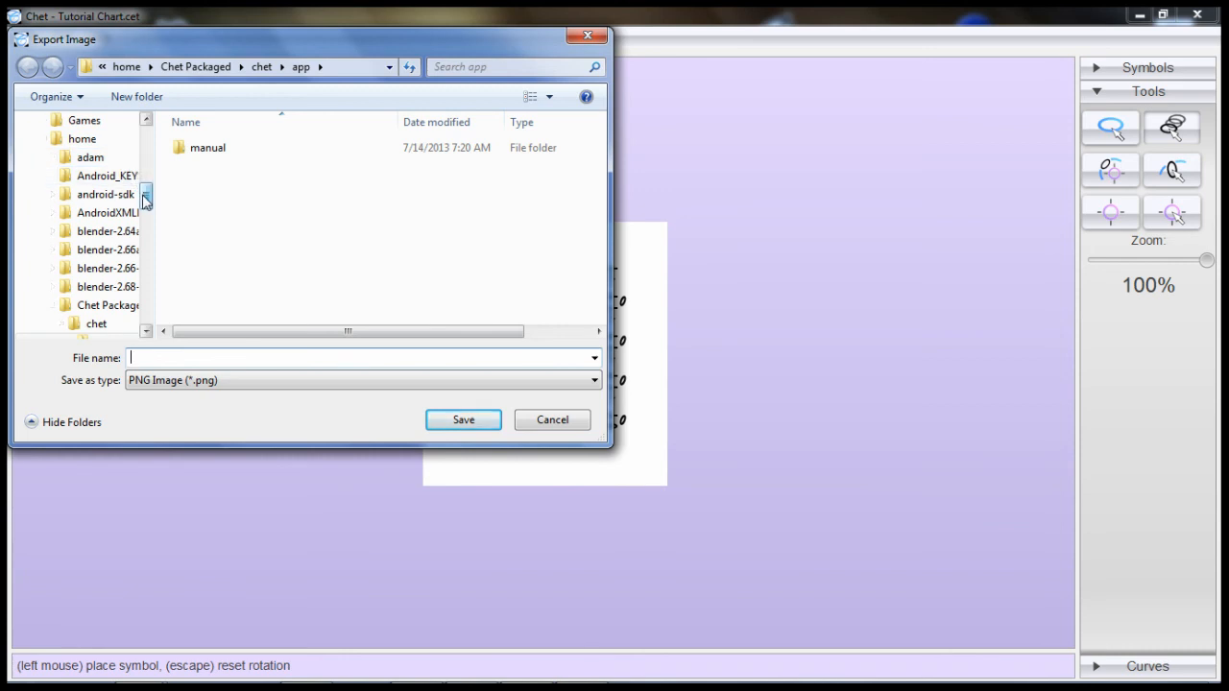
left_click_drag(146, 199, 144, 338)
left_click(109, 272)
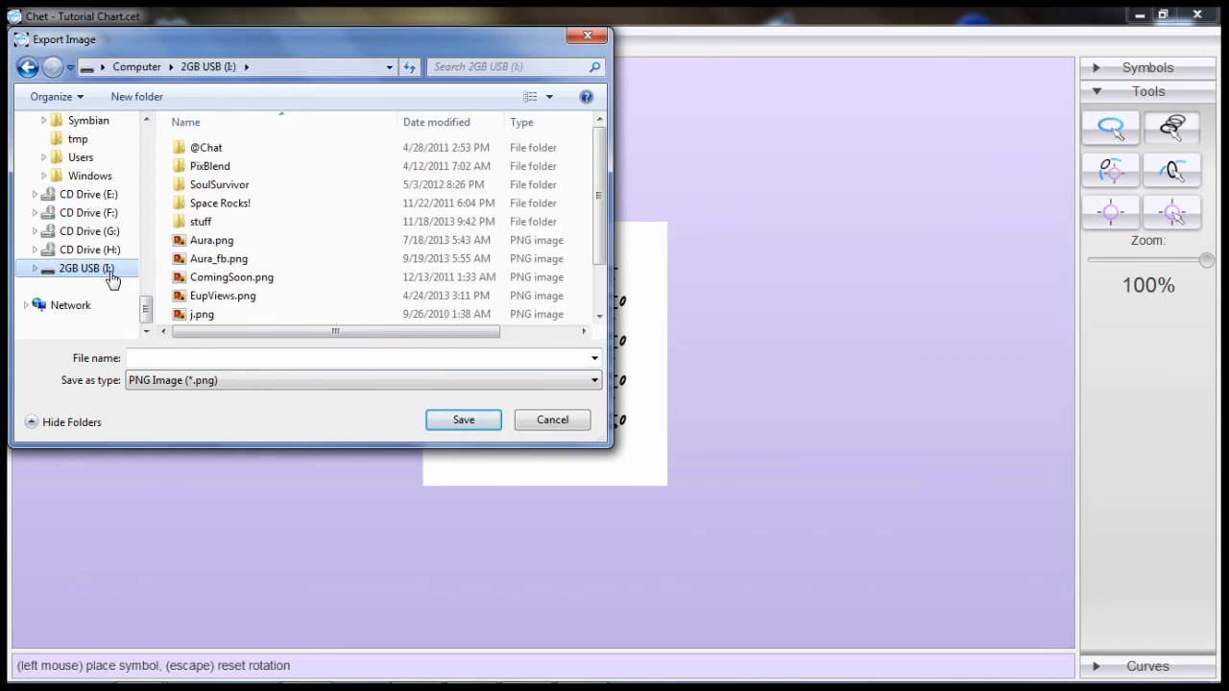
double_click(196, 224)
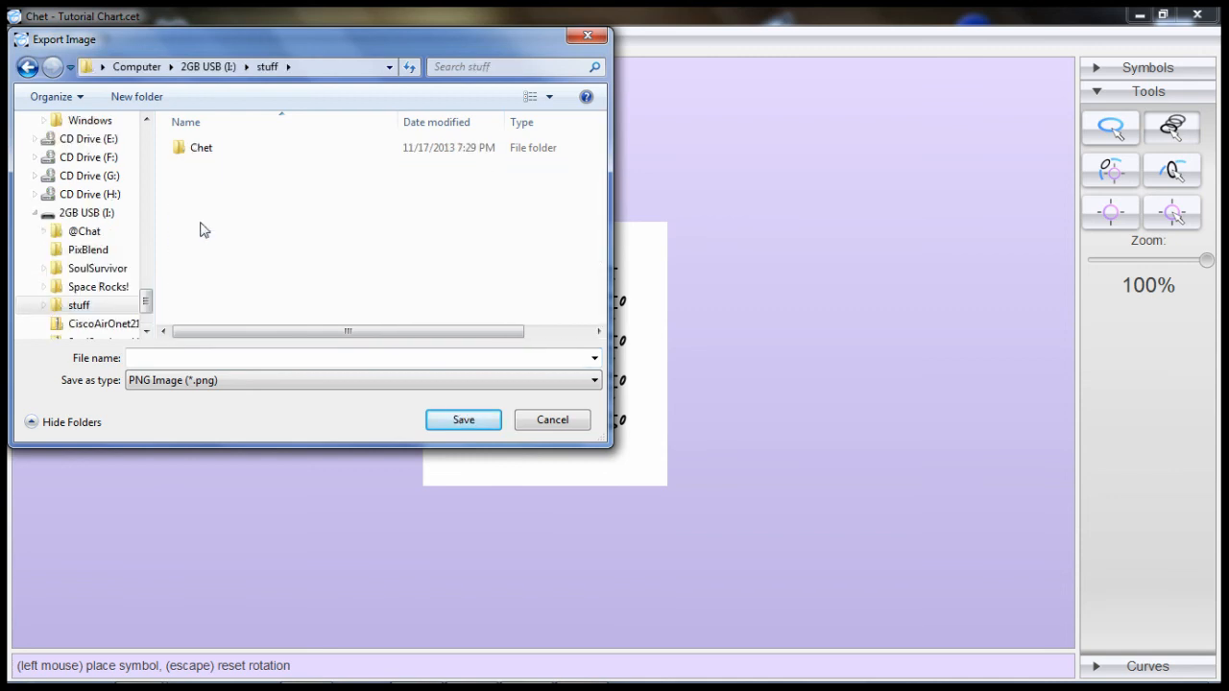
double_click(204, 150)
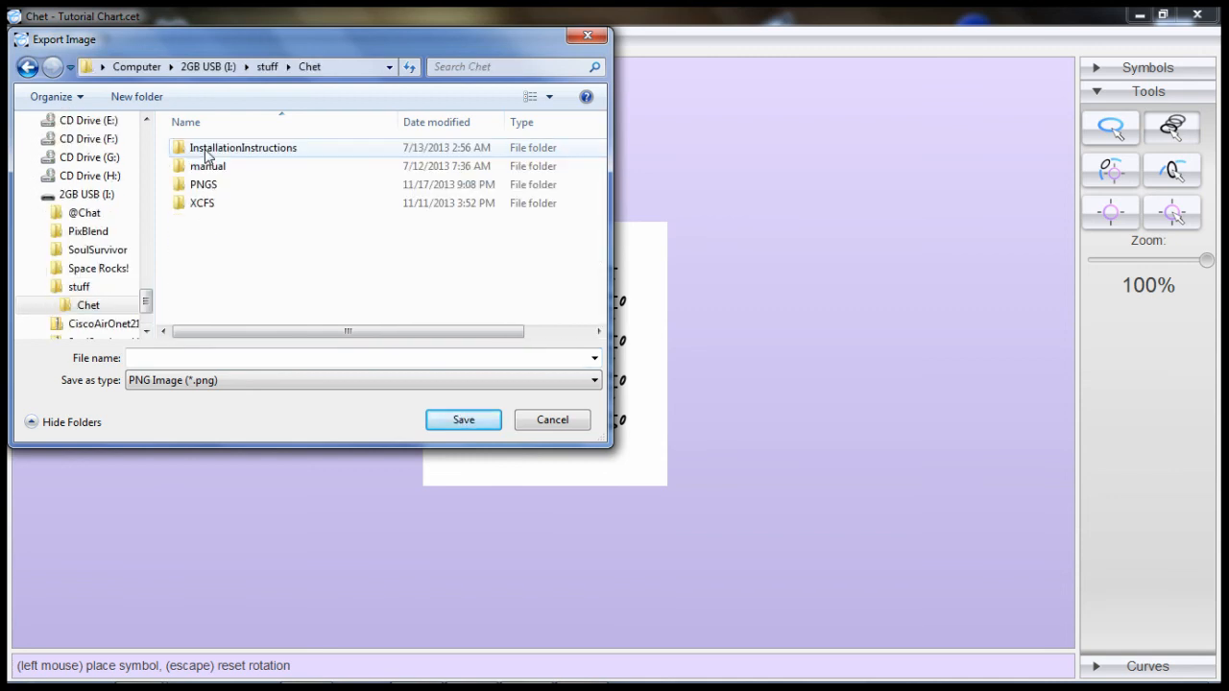
double_click(243, 189)
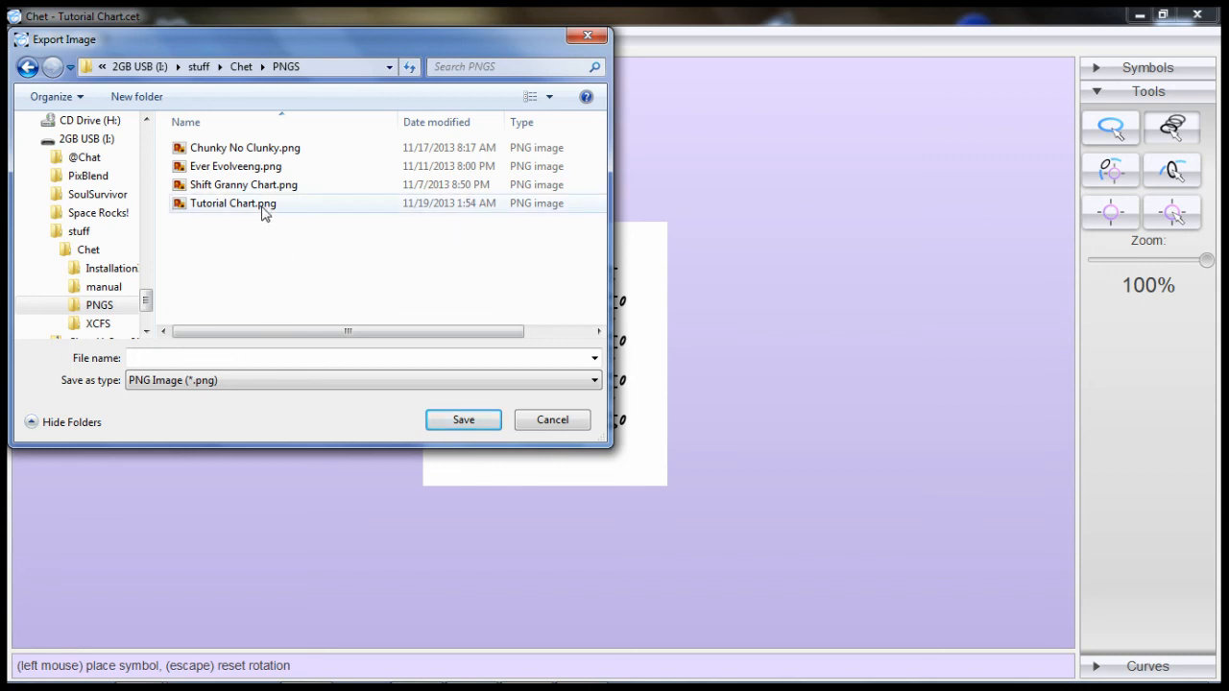
left_click(263, 206)
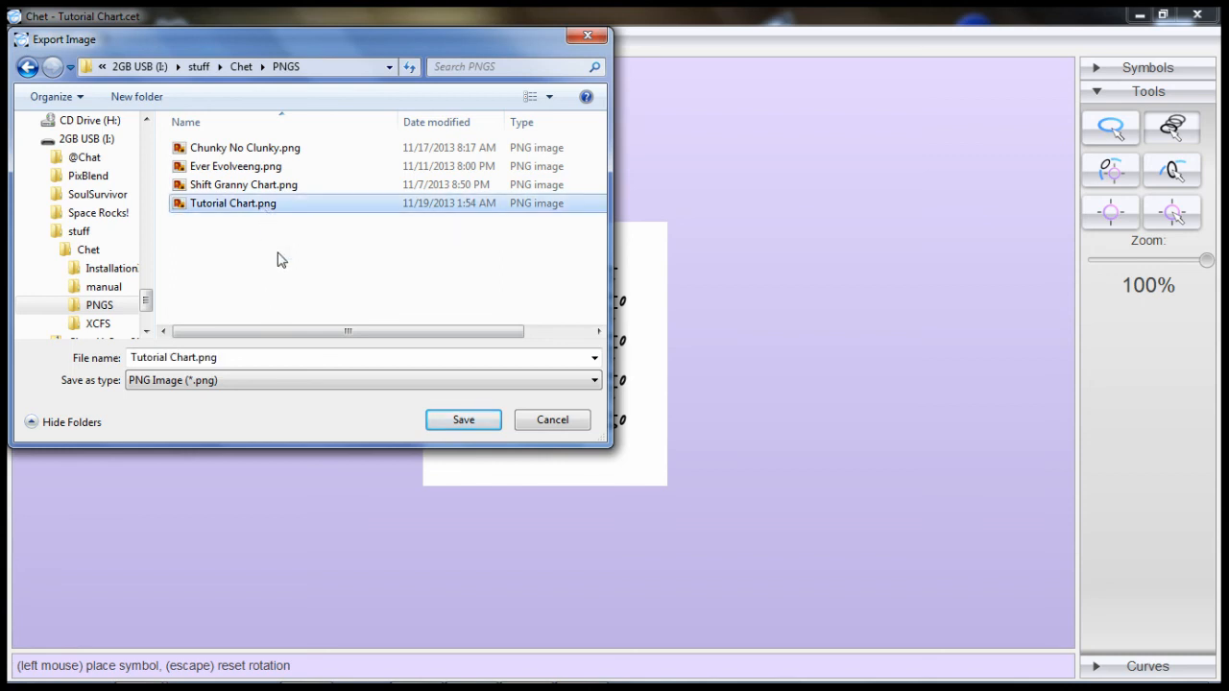
left_click(455, 418)
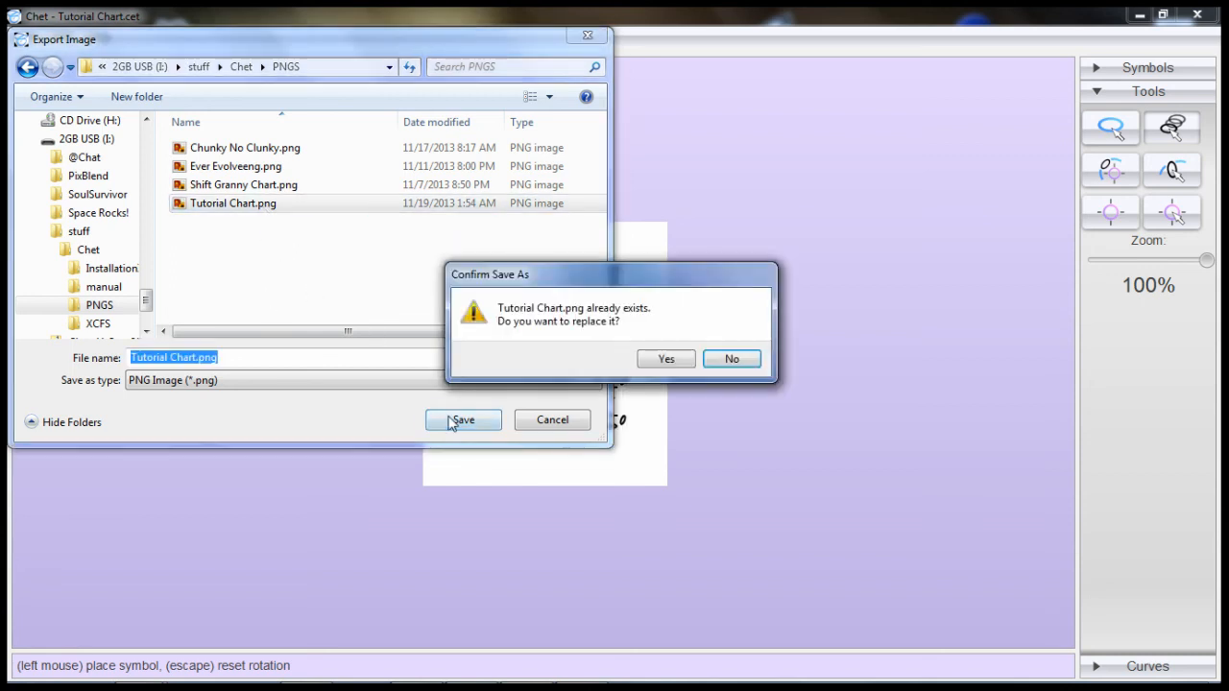
left_click(662, 361)
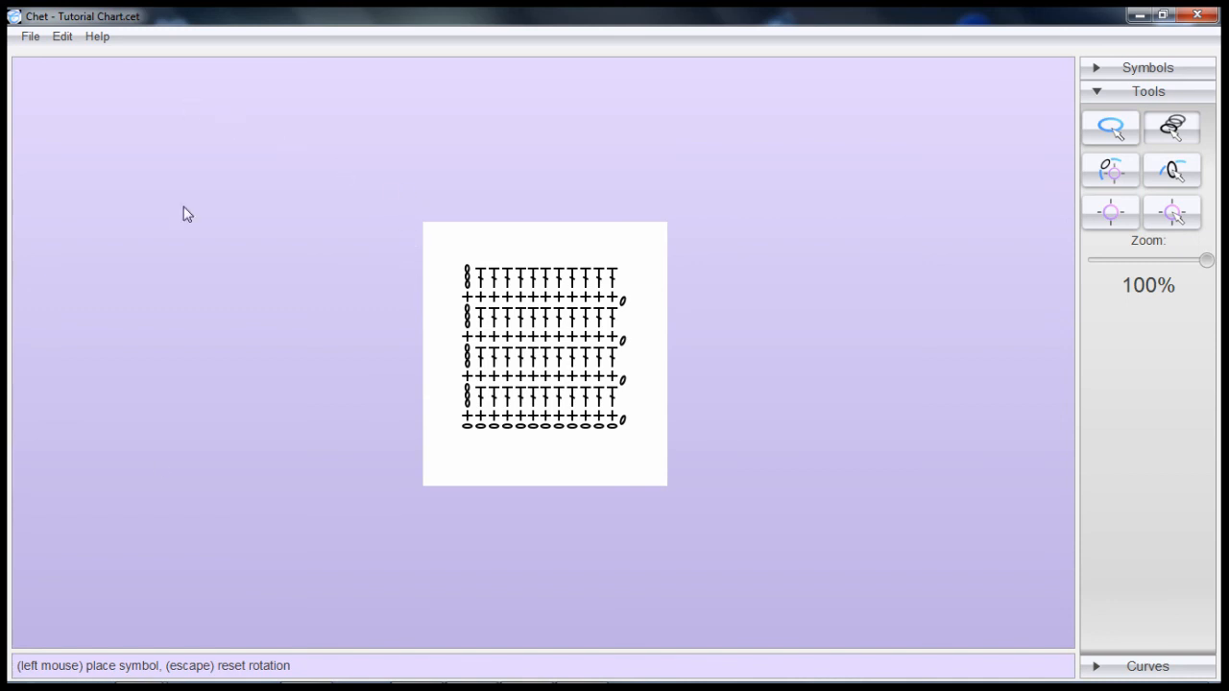
- Switch to Windows Explorer, browse the 2GB USB drive to stuff\Chet\PNGS and preview Tutorial Chart.png in Windows Photo Viewer
mouse_move(136, 665)
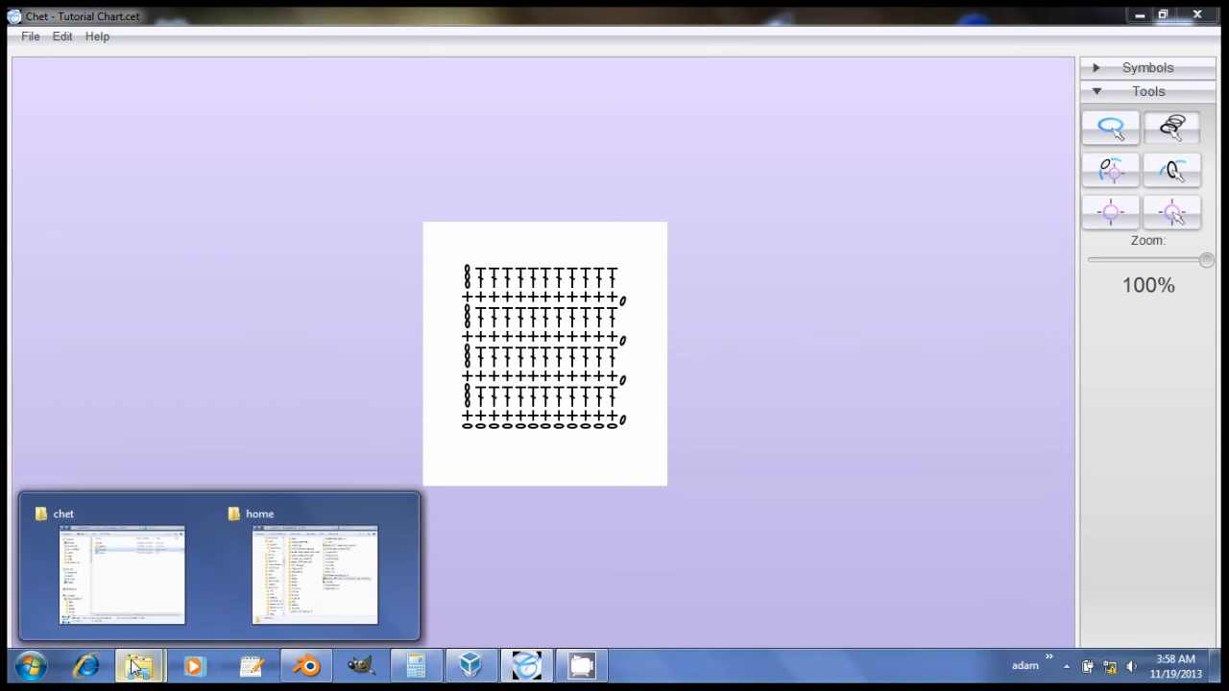
left_click(135, 600)
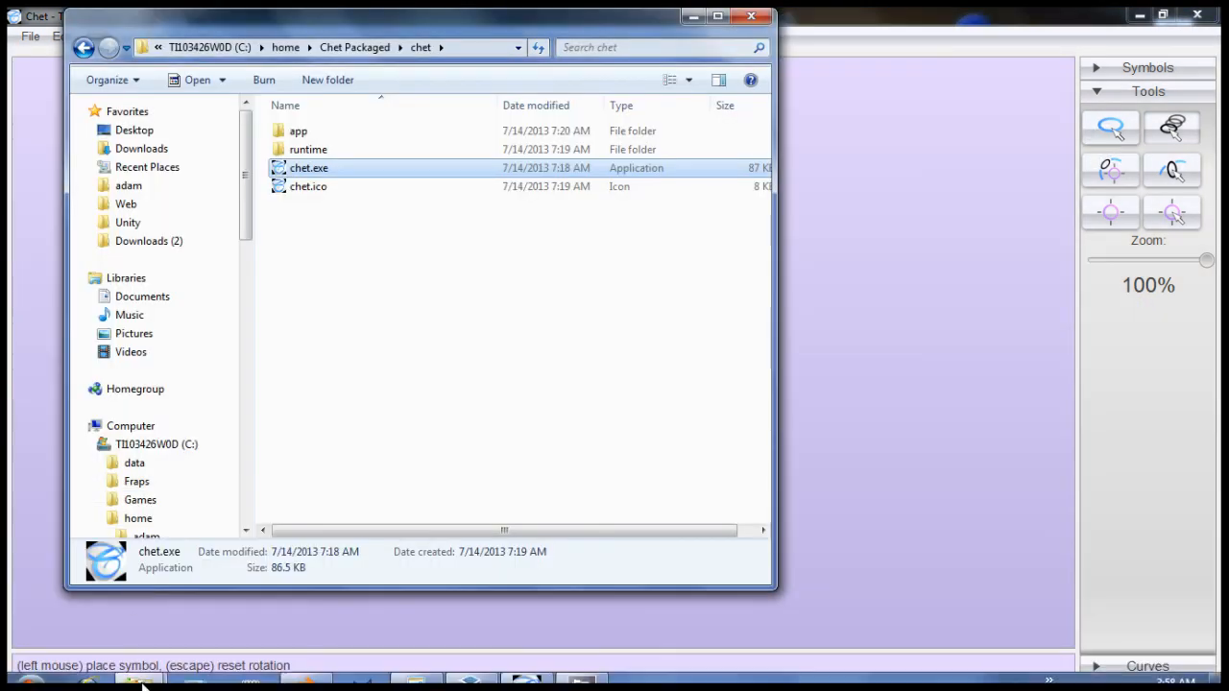
mouse_move(132, 670)
left_click(300, 549)
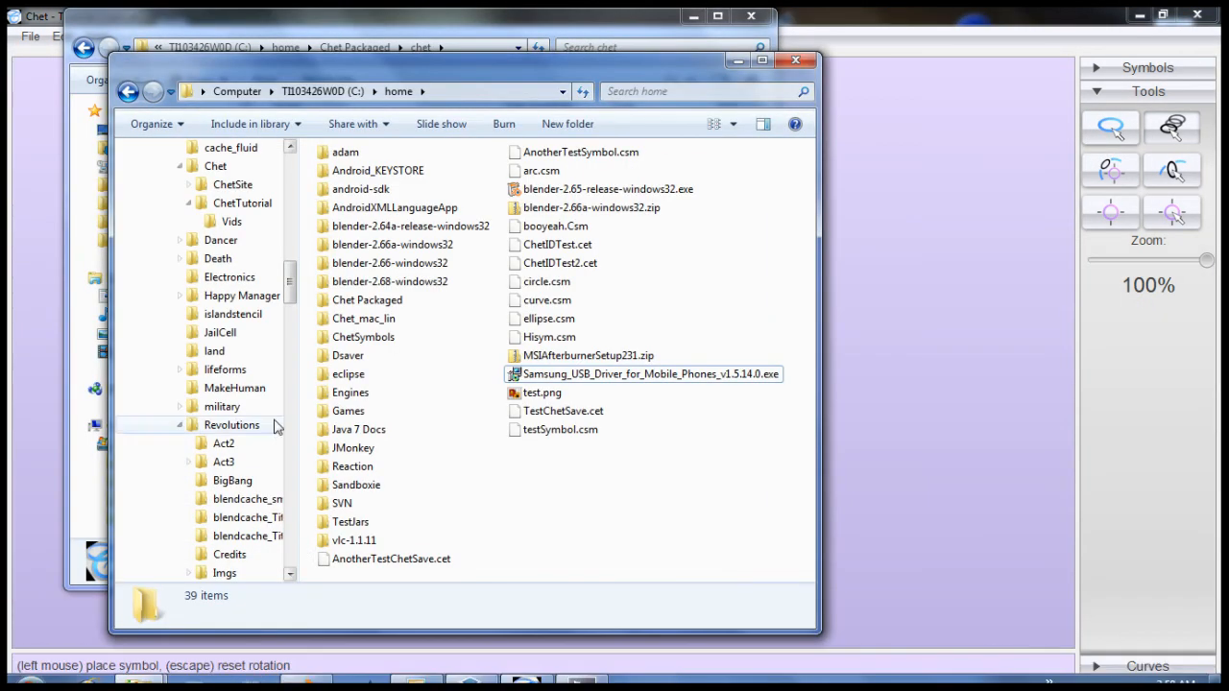
left_click_drag(290, 292, 295, 574)
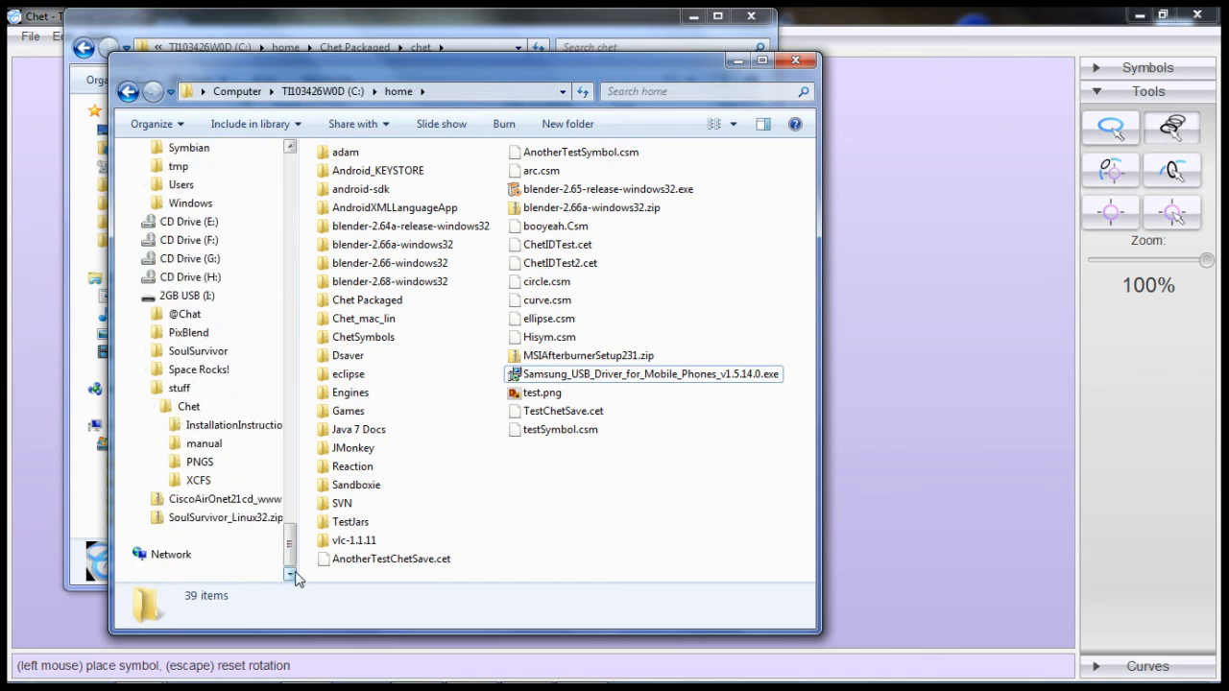
left_click(197, 299)
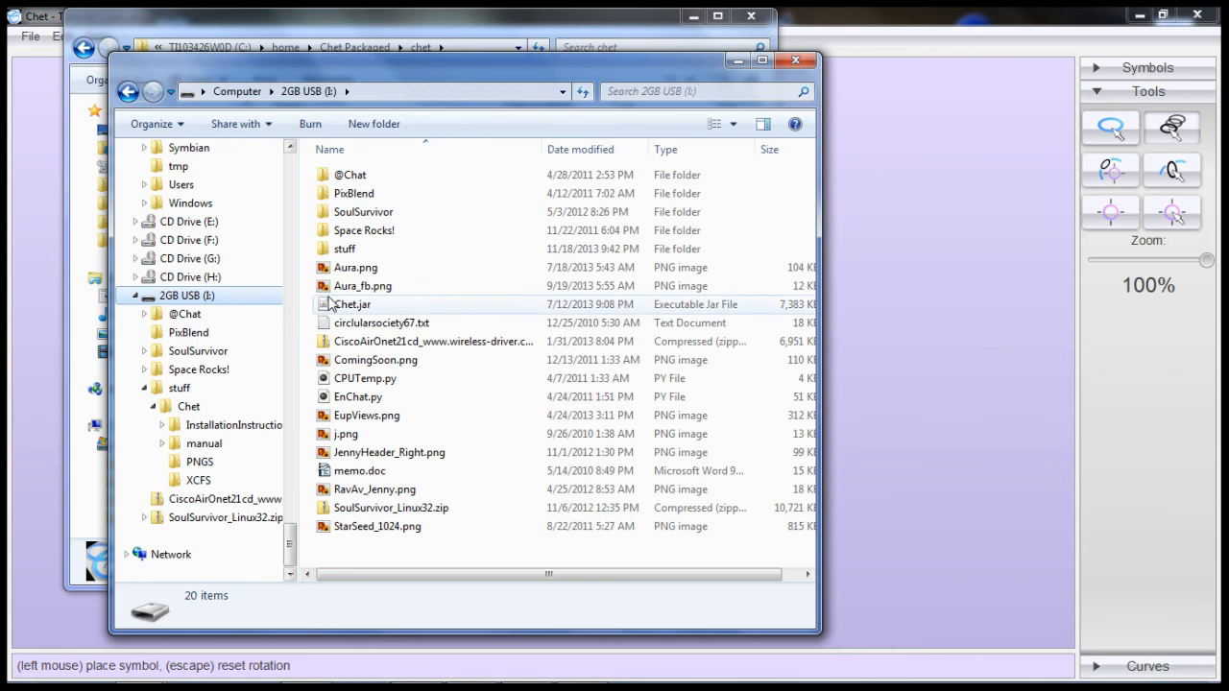
double_click(348, 250)
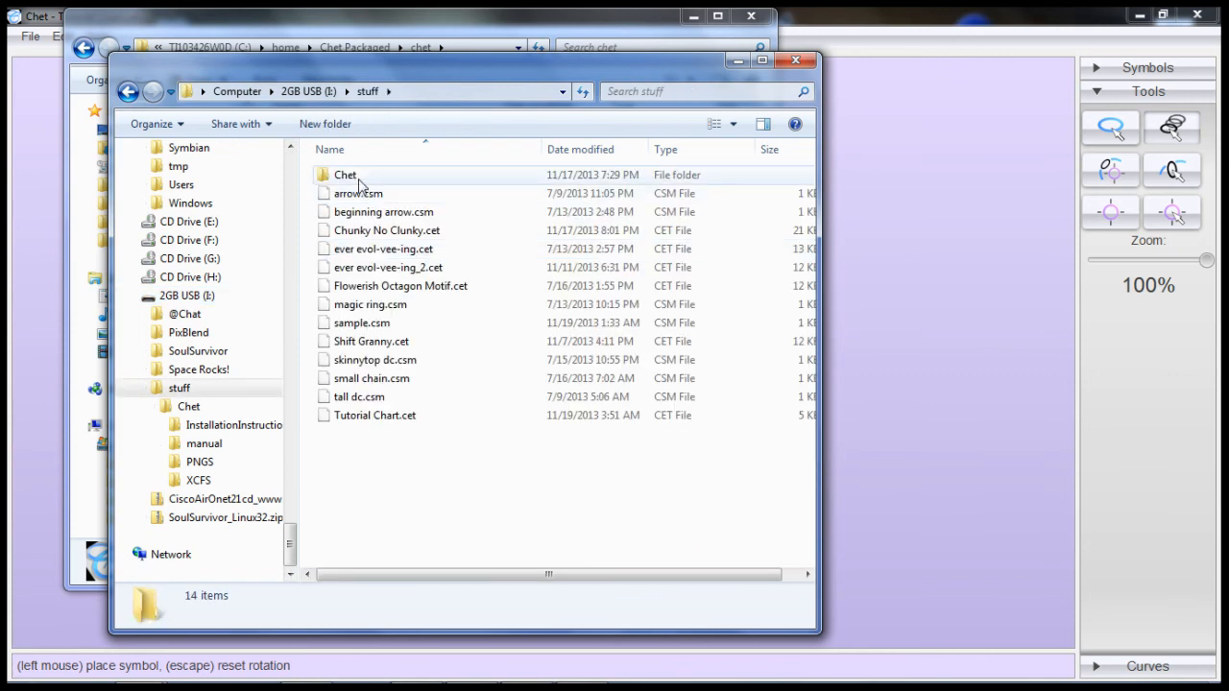
double_click(360, 178)
double_click(368, 213)
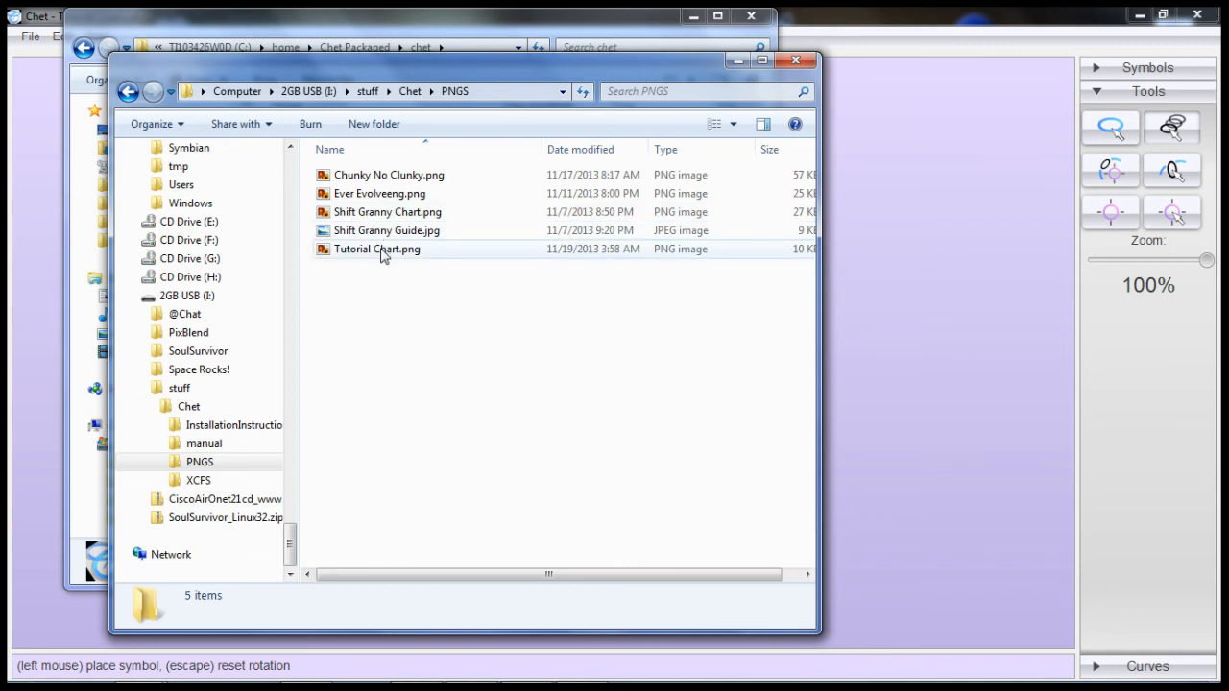
right_click(382, 250)
left_click(409, 262)
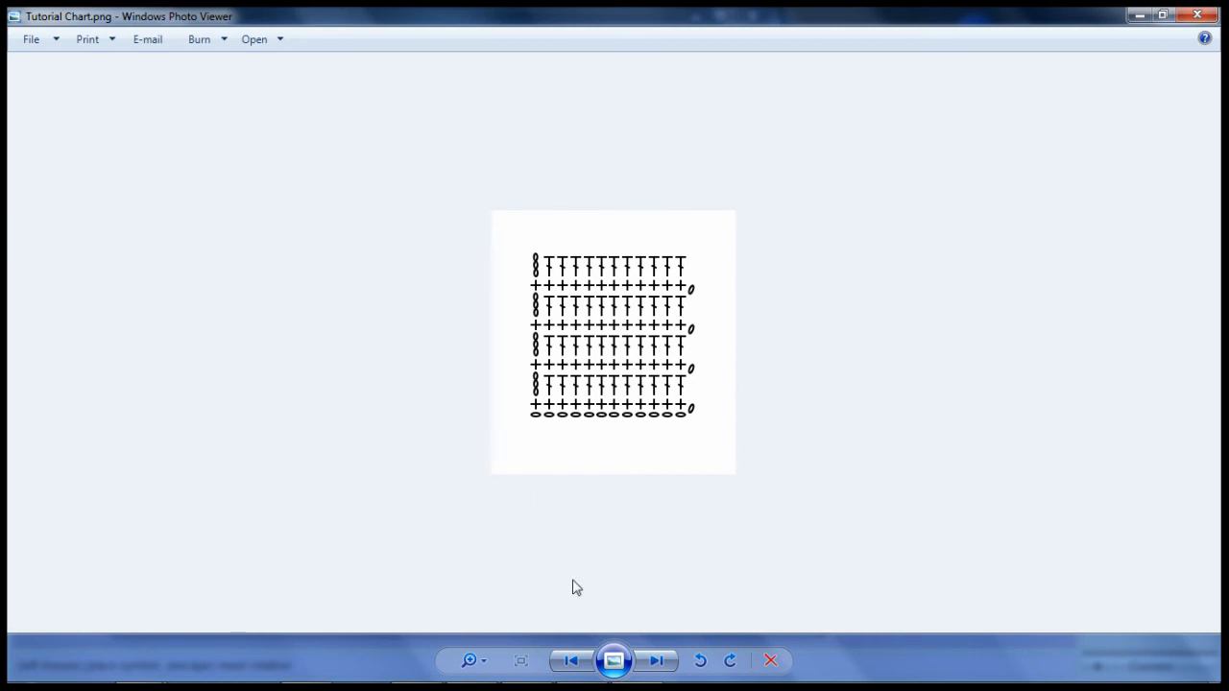
- Compare Tutorial Chart.png with Chunky No Clunky.png in the viewer, then minimize it and switch back to Chet
left_click(661, 666)
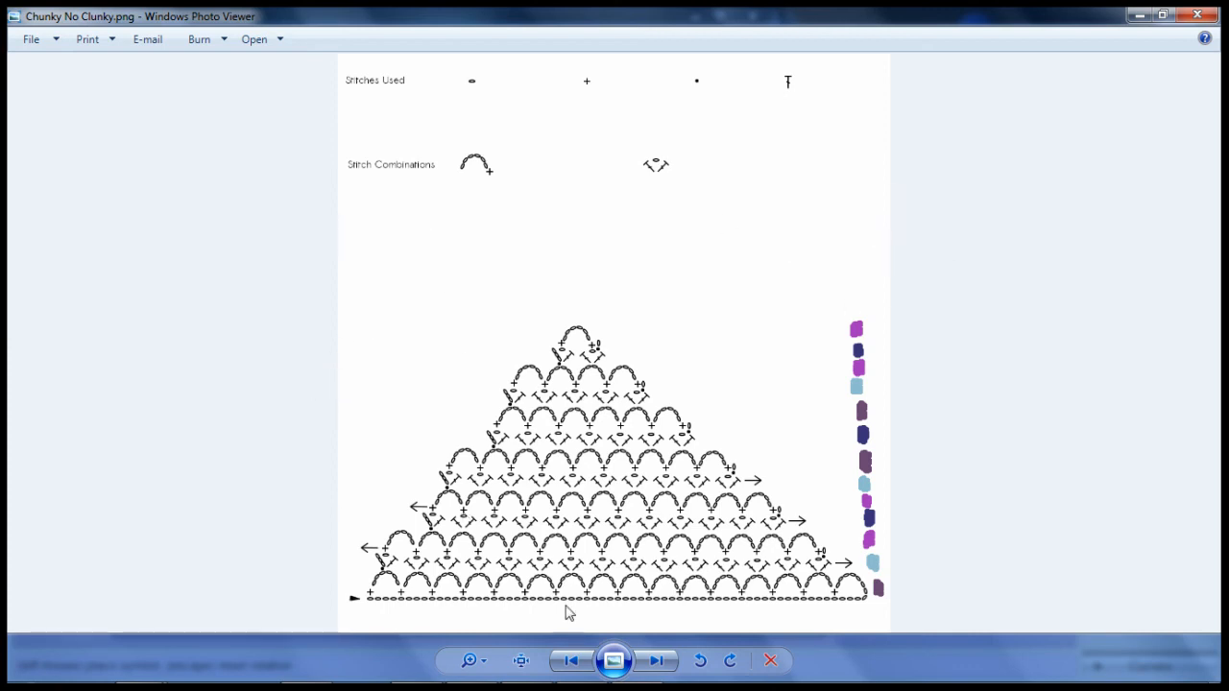
left_click(570, 661)
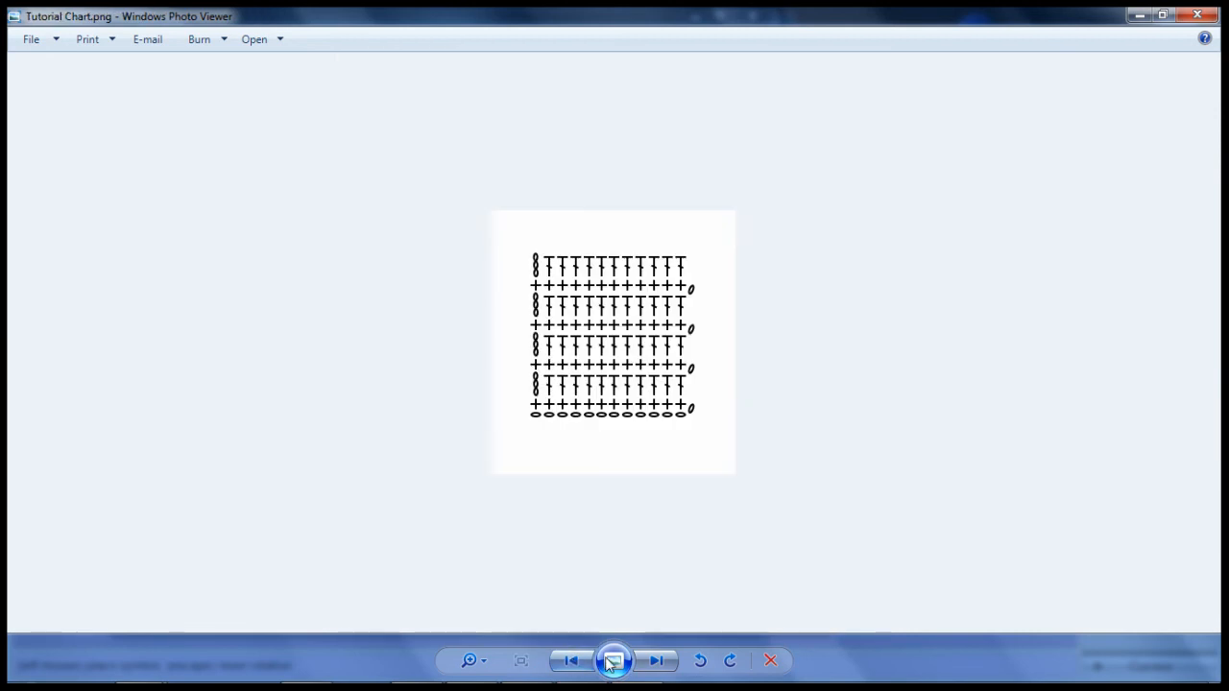
left_click(654, 662)
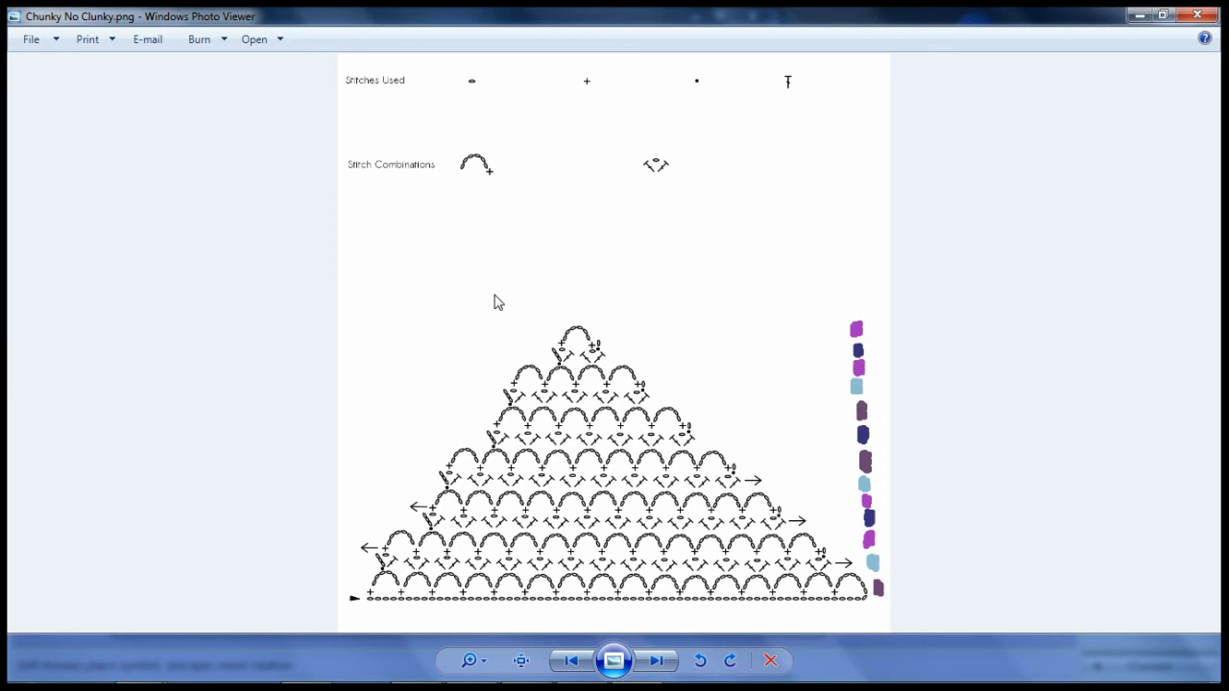
left_click(573, 661)
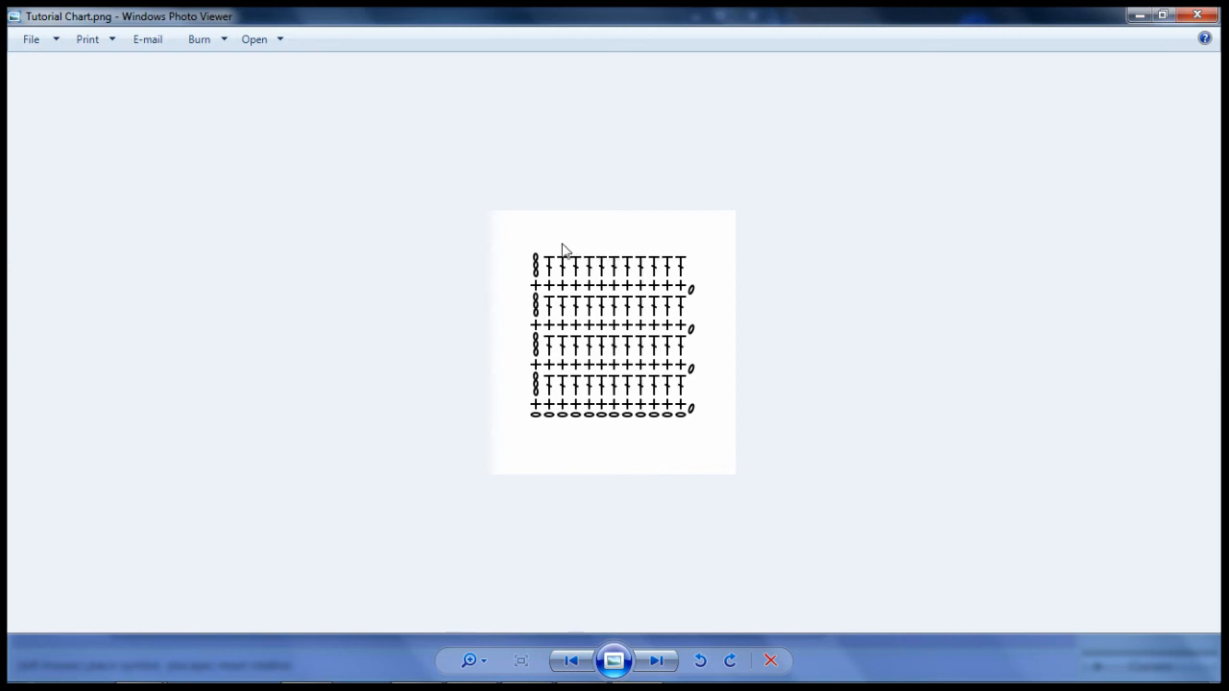
left_click(1139, 17)
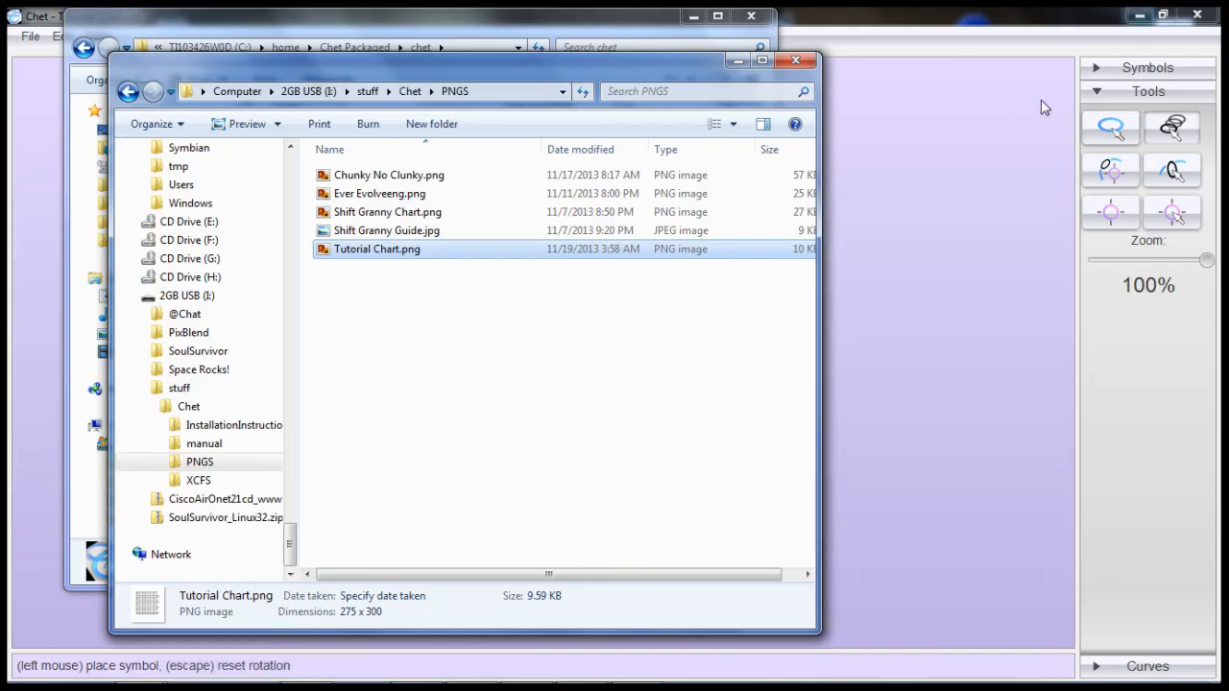
left_click(936, 176)
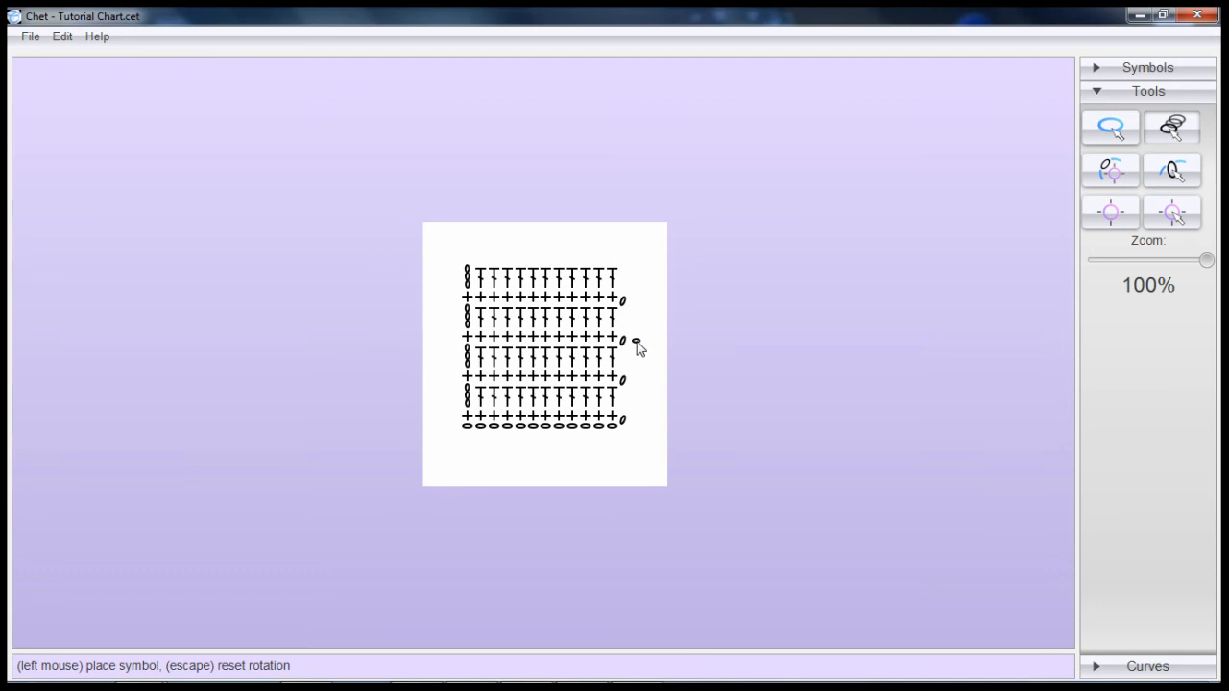
- Select the complete stitch chart, move it straight down near the page's lower edge and deselect it
key("ctrl+a")
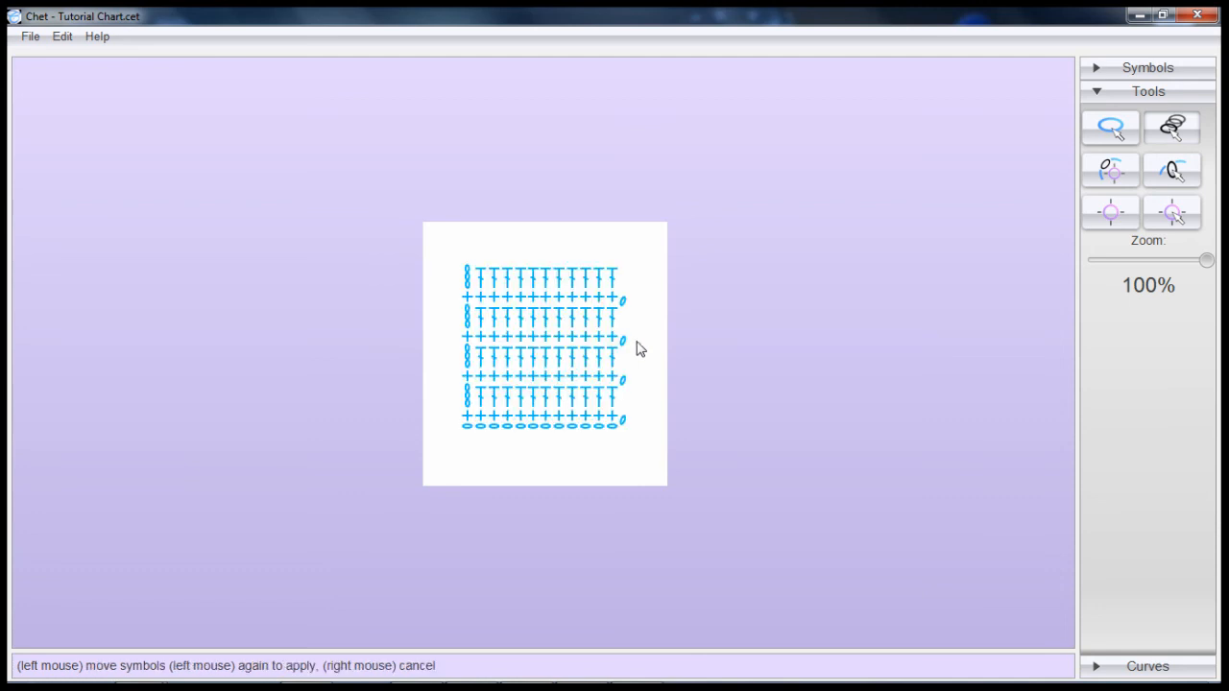
left_click_drag(640, 349, 641, 385)
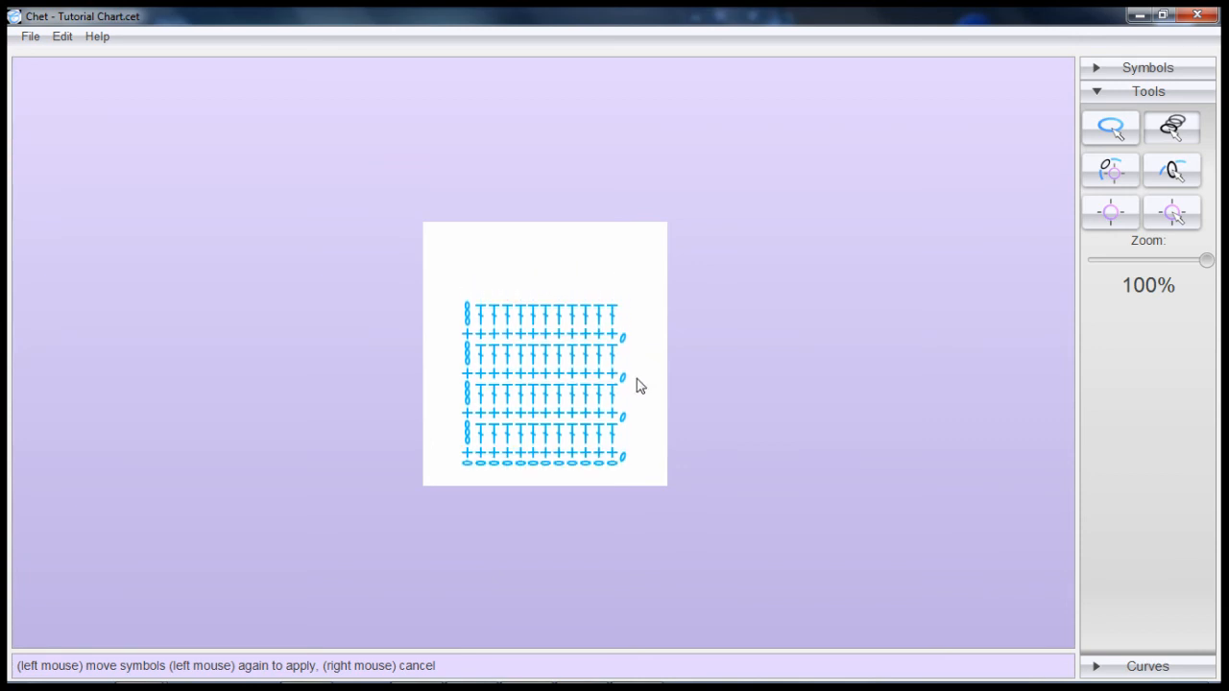
left_click(640, 385)
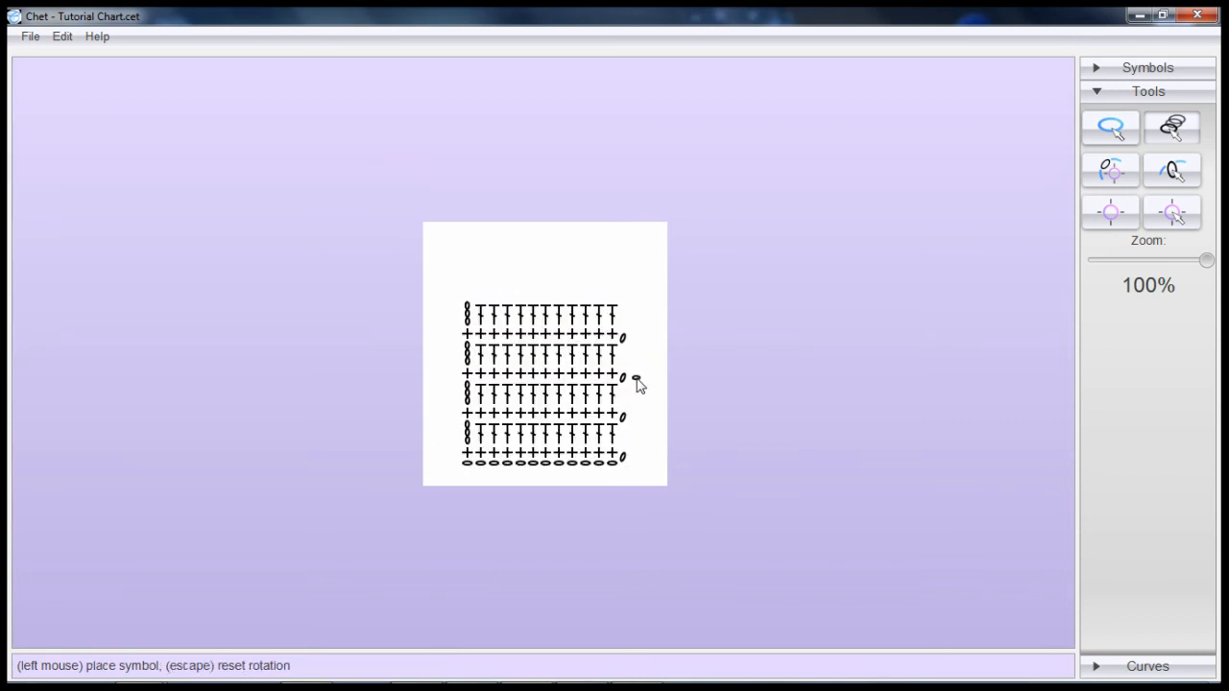
- Duplicate the chart's top two stitch rows with their chains and place the copy directly above the existing rows
key("space")
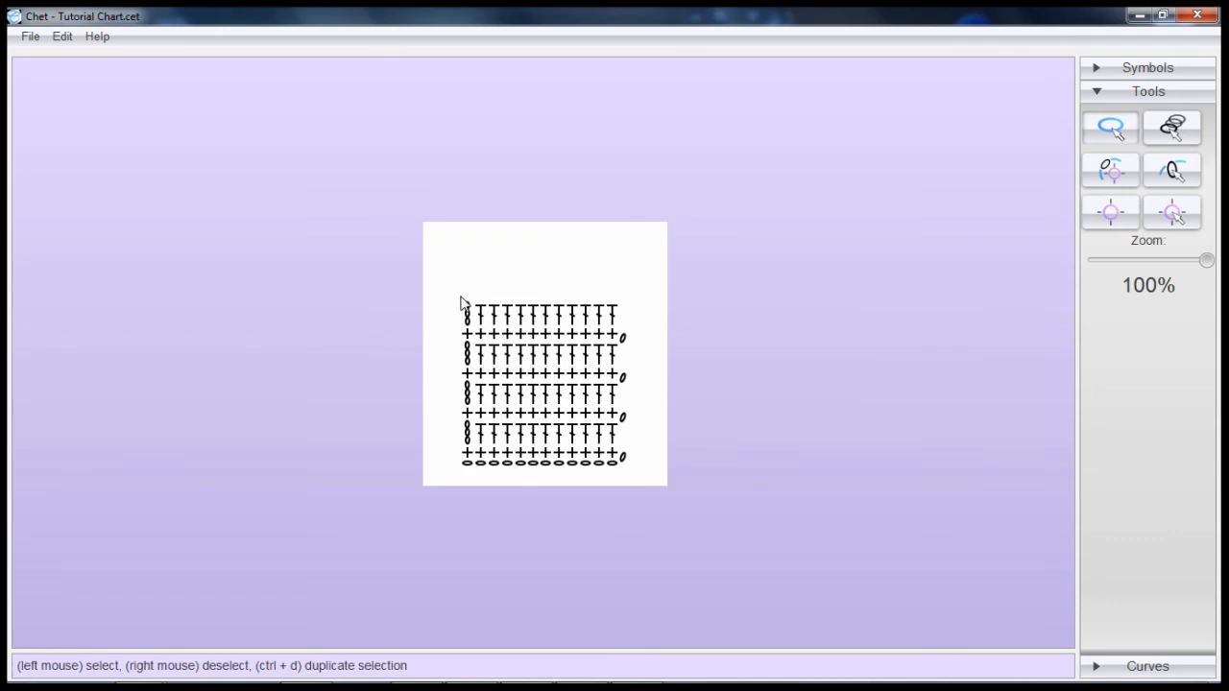
left_click_drag(482, 327, 628, 345)
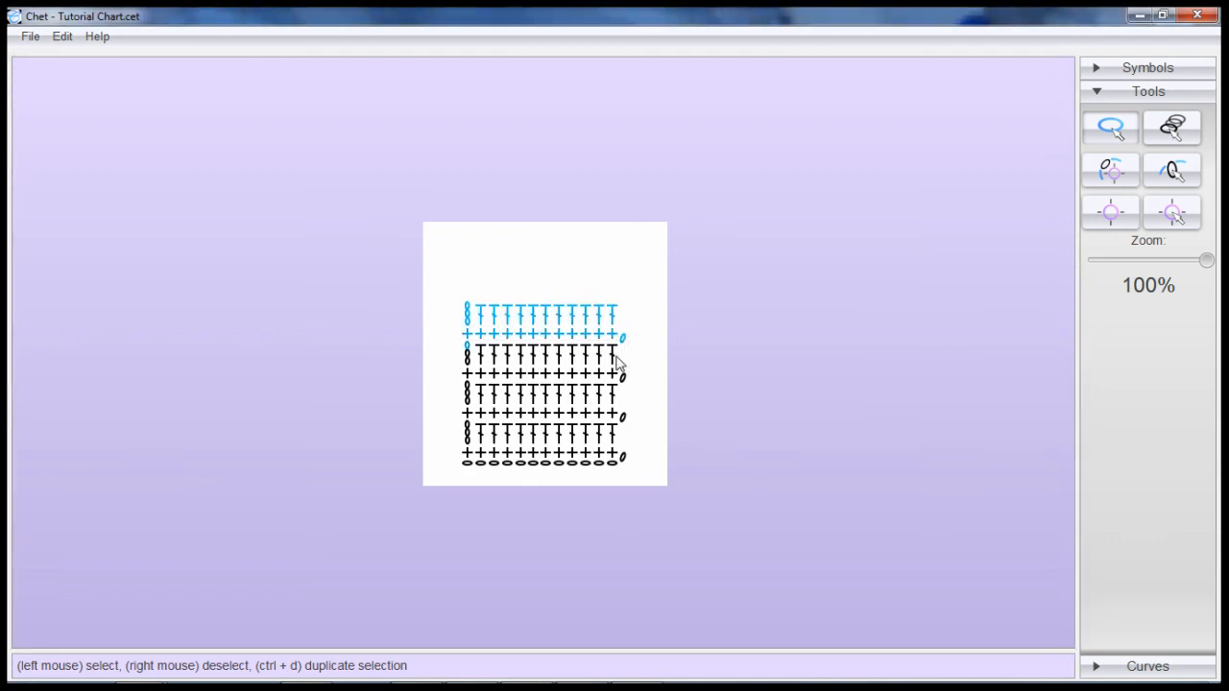
right_click(469, 347)
key("ctrl+d")
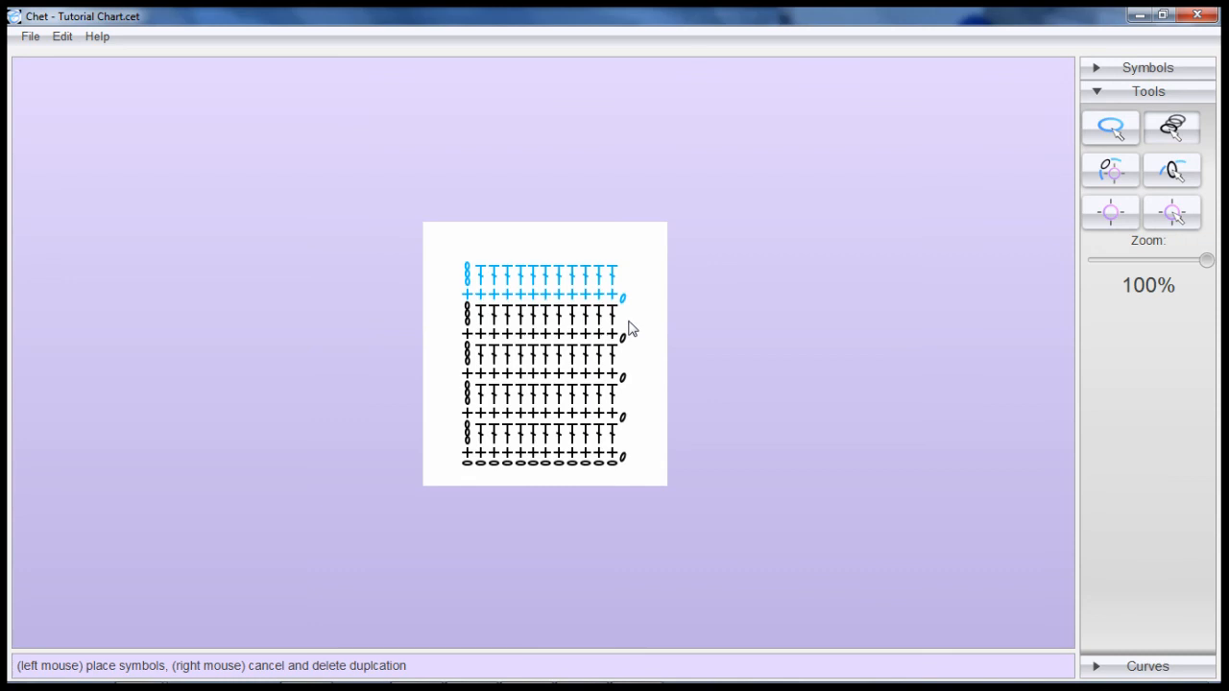
left_click(630, 328)
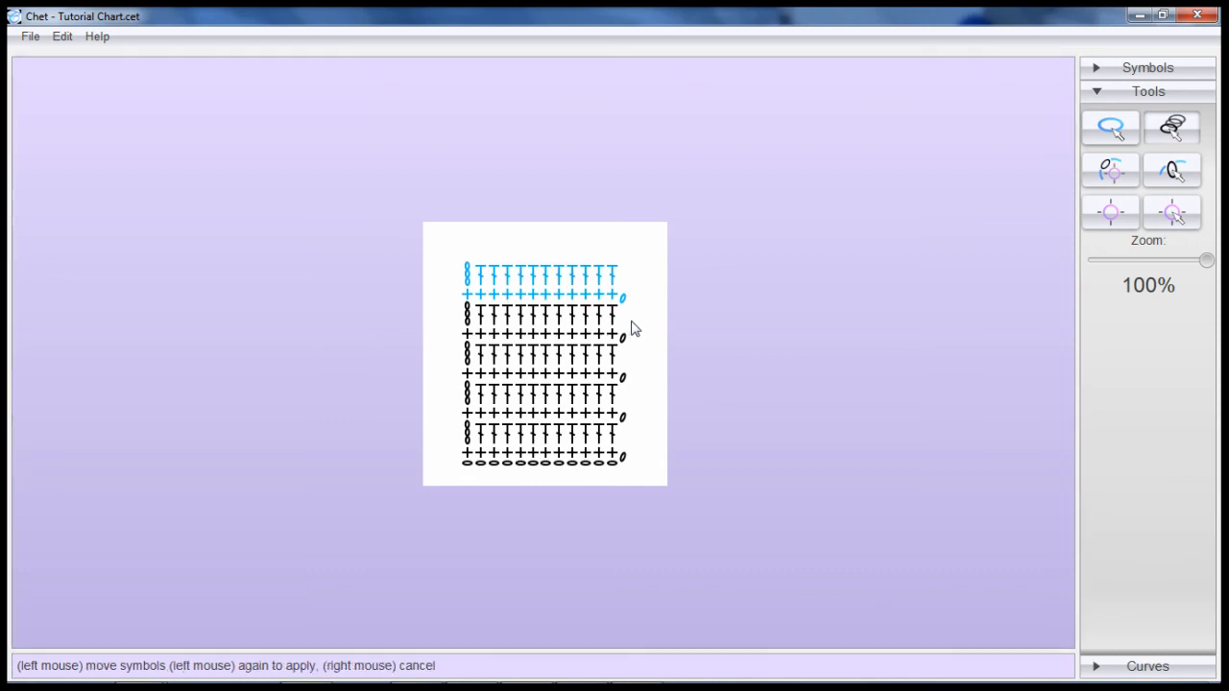
left_click(632, 328)
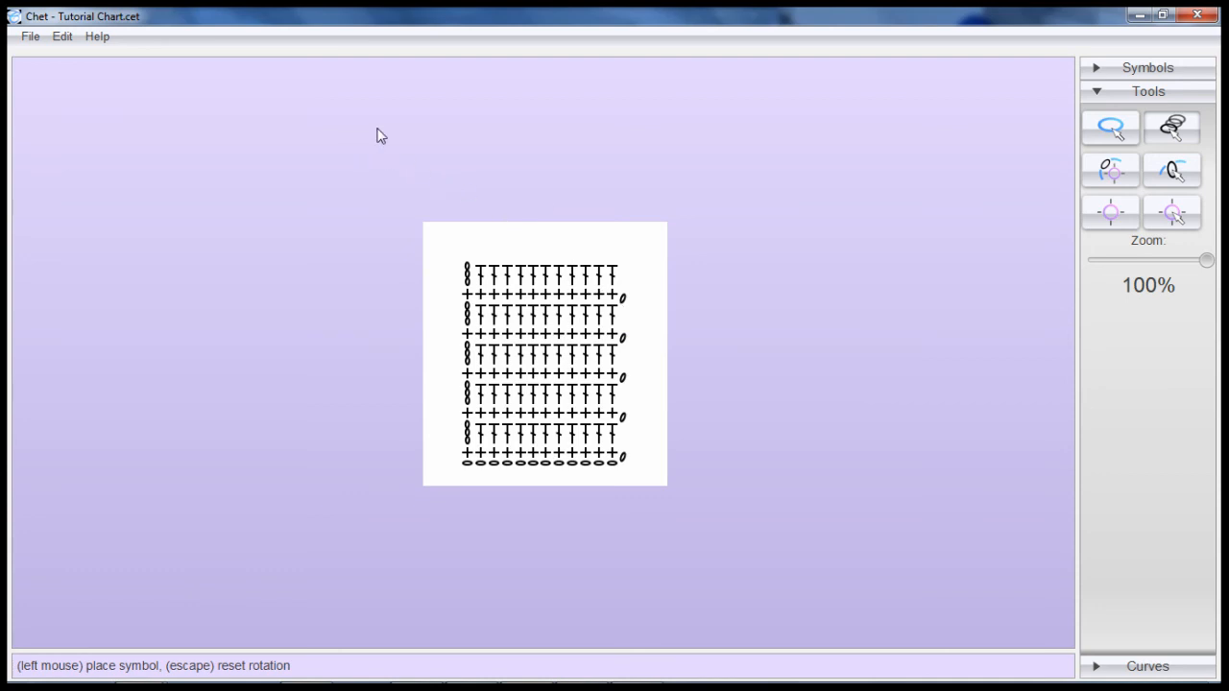
- Export the extended chart again to the same image file
left_click(28, 44)
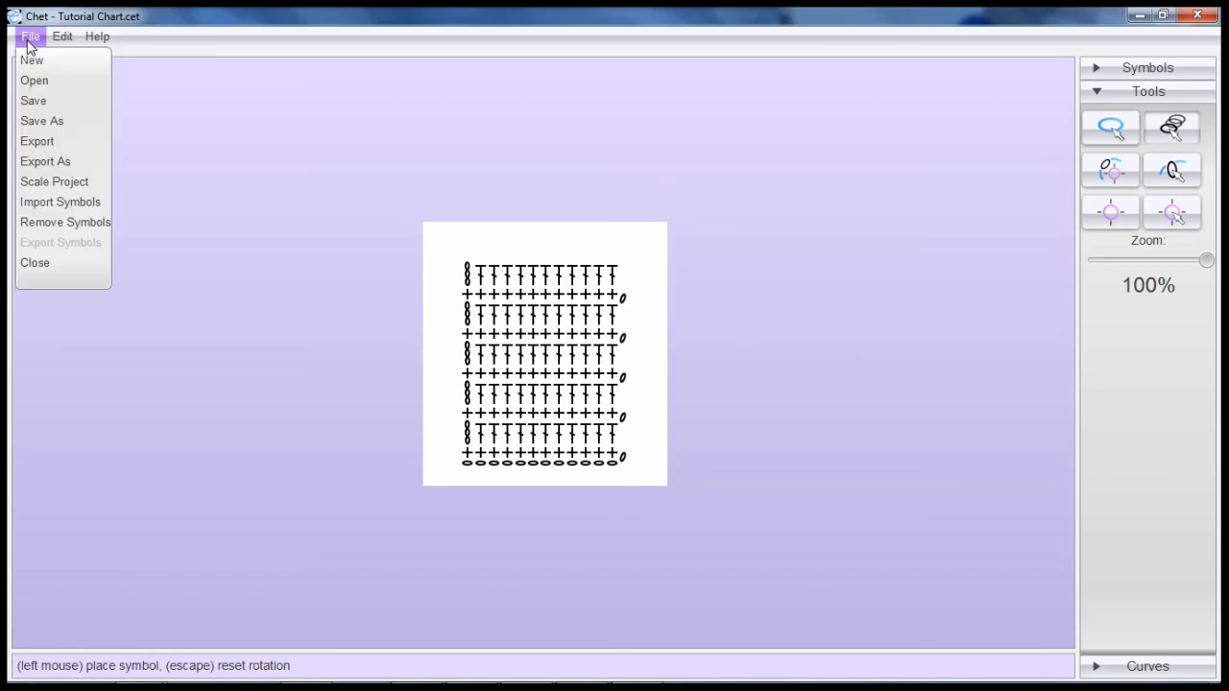
left_click(73, 141)
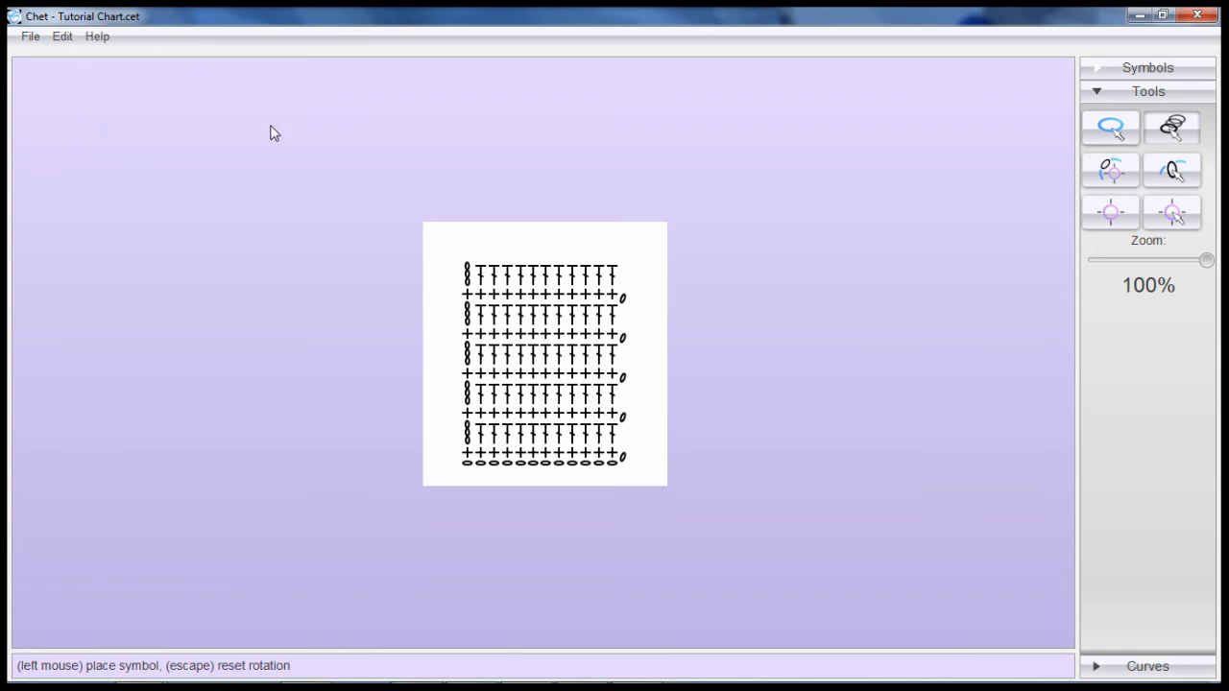
left_click(40, 48)
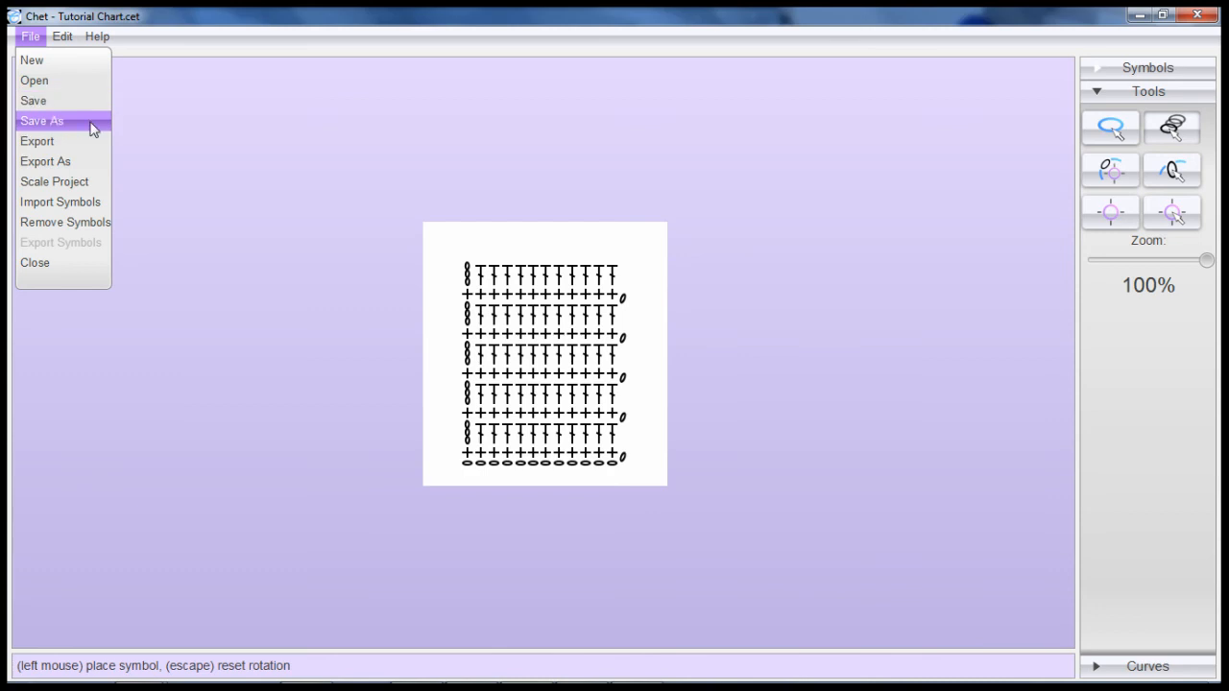
left_click(203, 168)
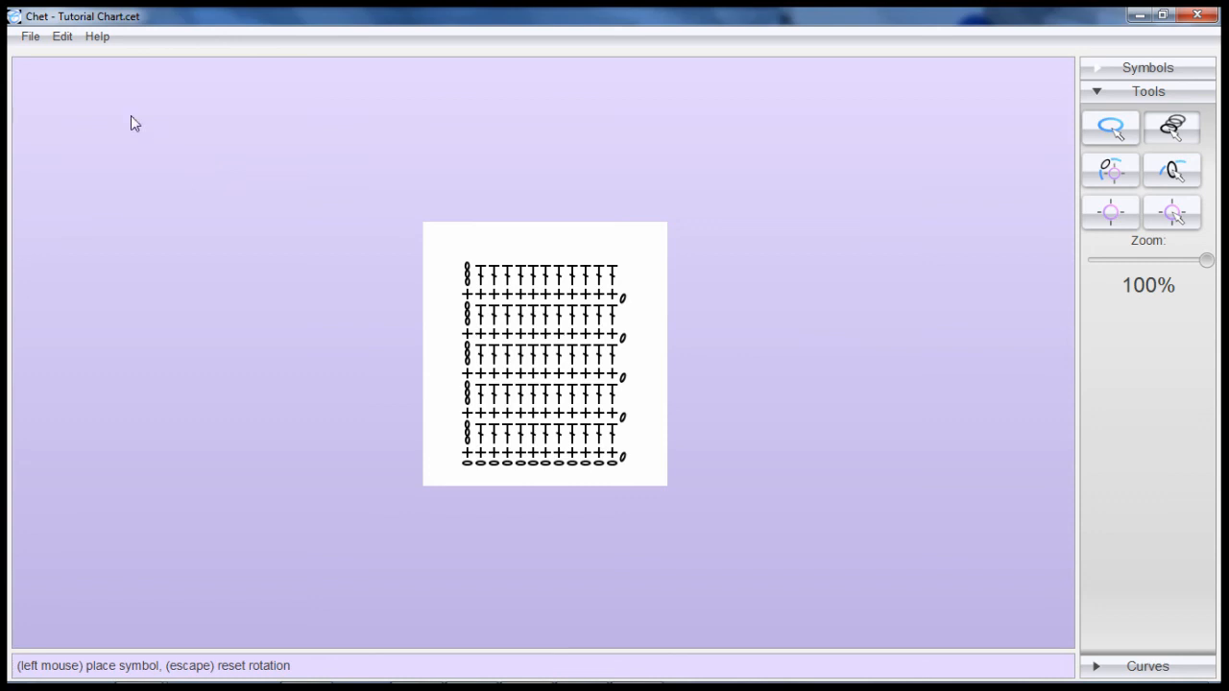
- Open the exported Tutorial Chart.png from the PNGS folder to check the image, then switch back to Chet
left_click(20, 38)
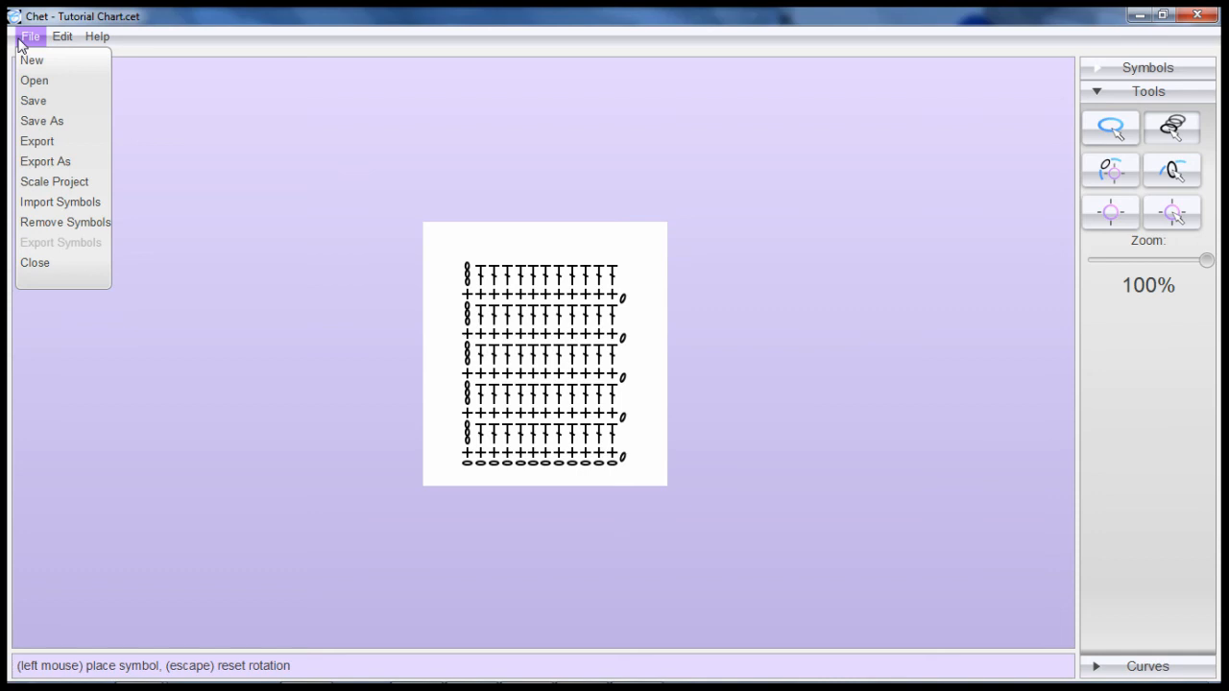
left_click(274, 183)
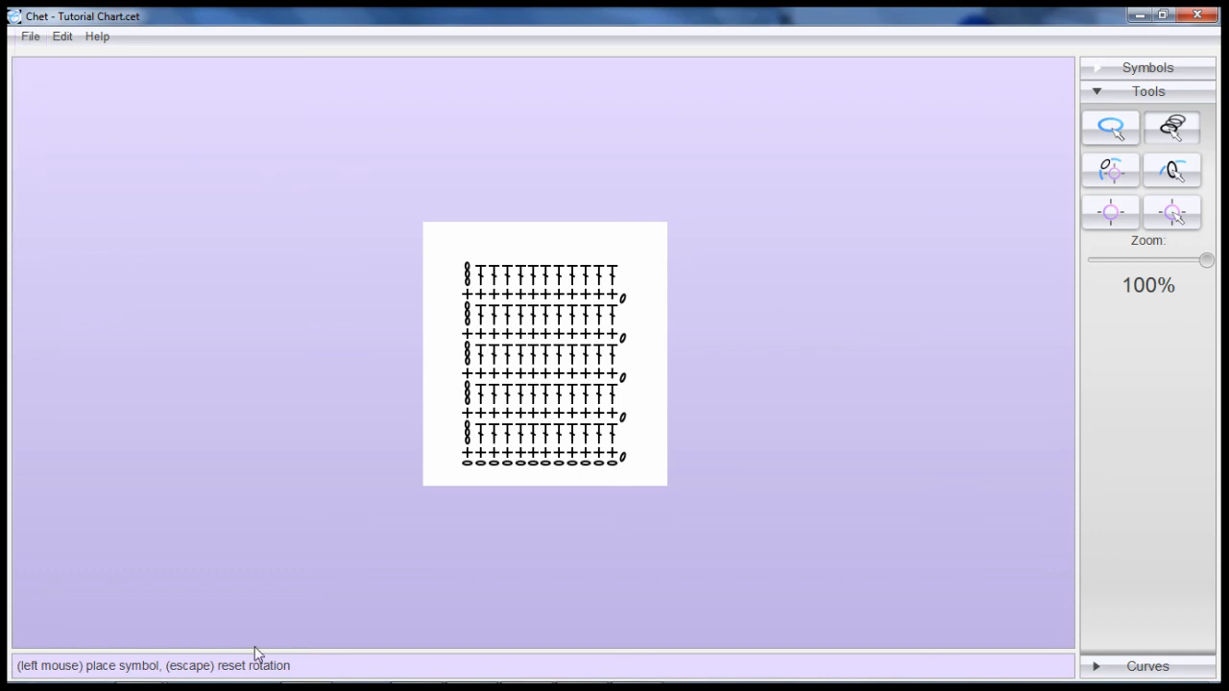
mouse_move(209, 679)
mouse_move(137, 667)
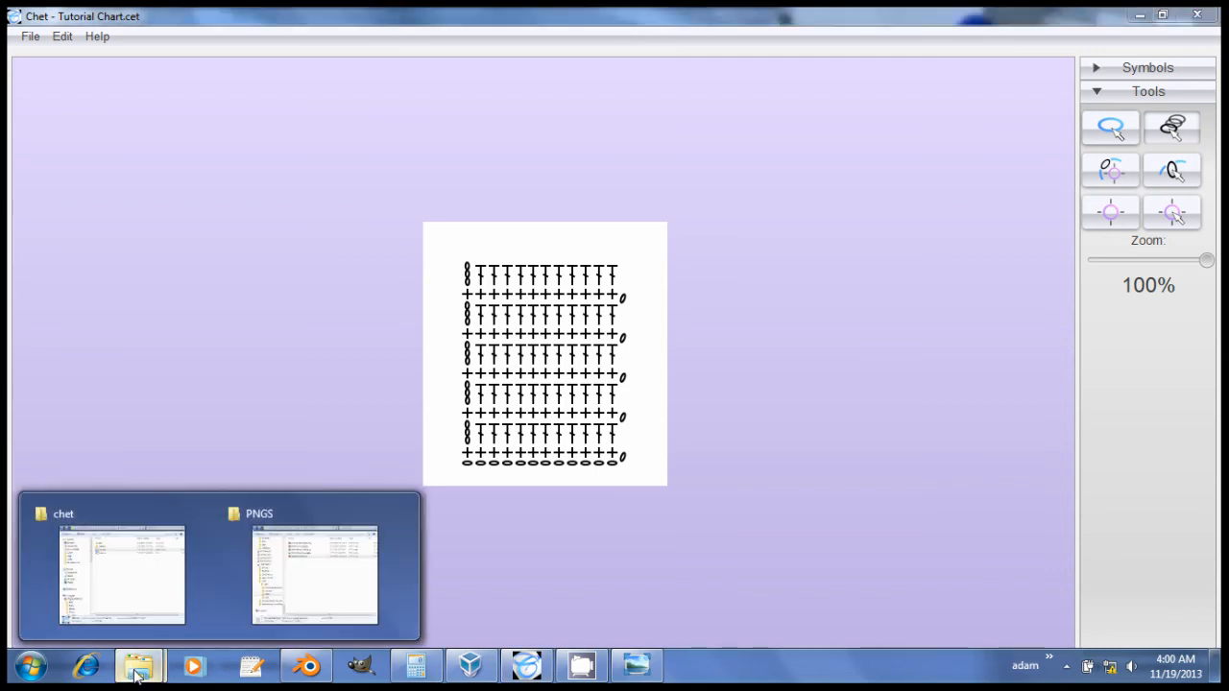
left_click(318, 573)
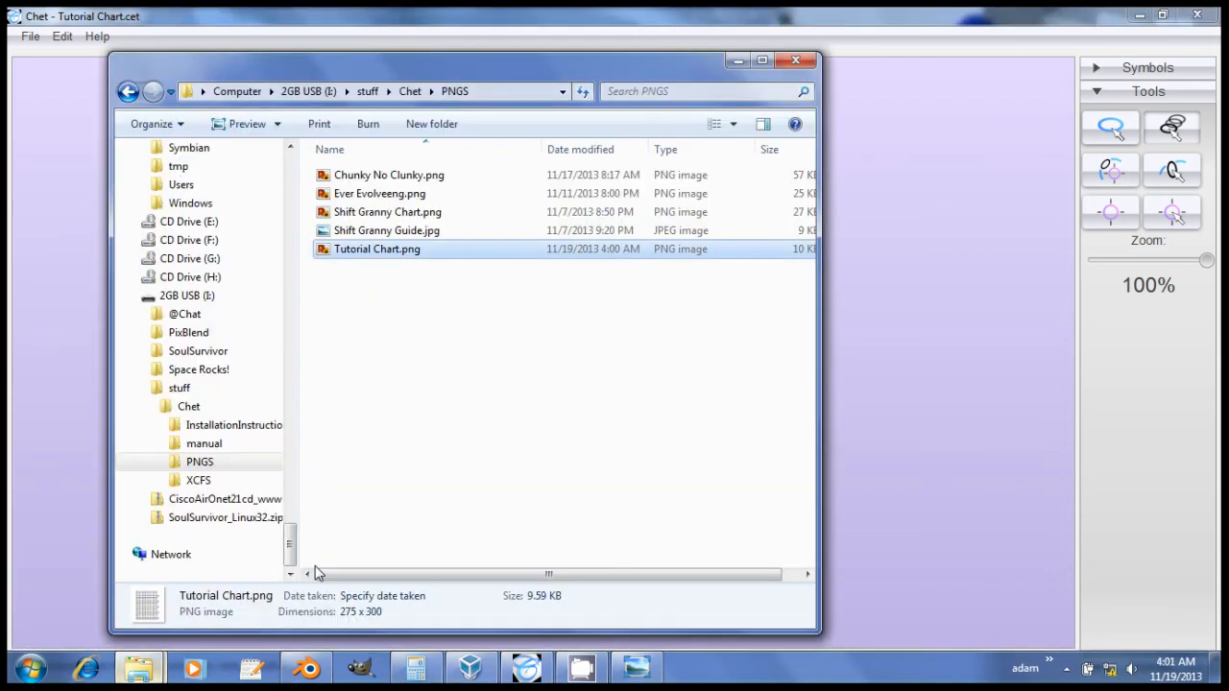
double_click(424, 249)
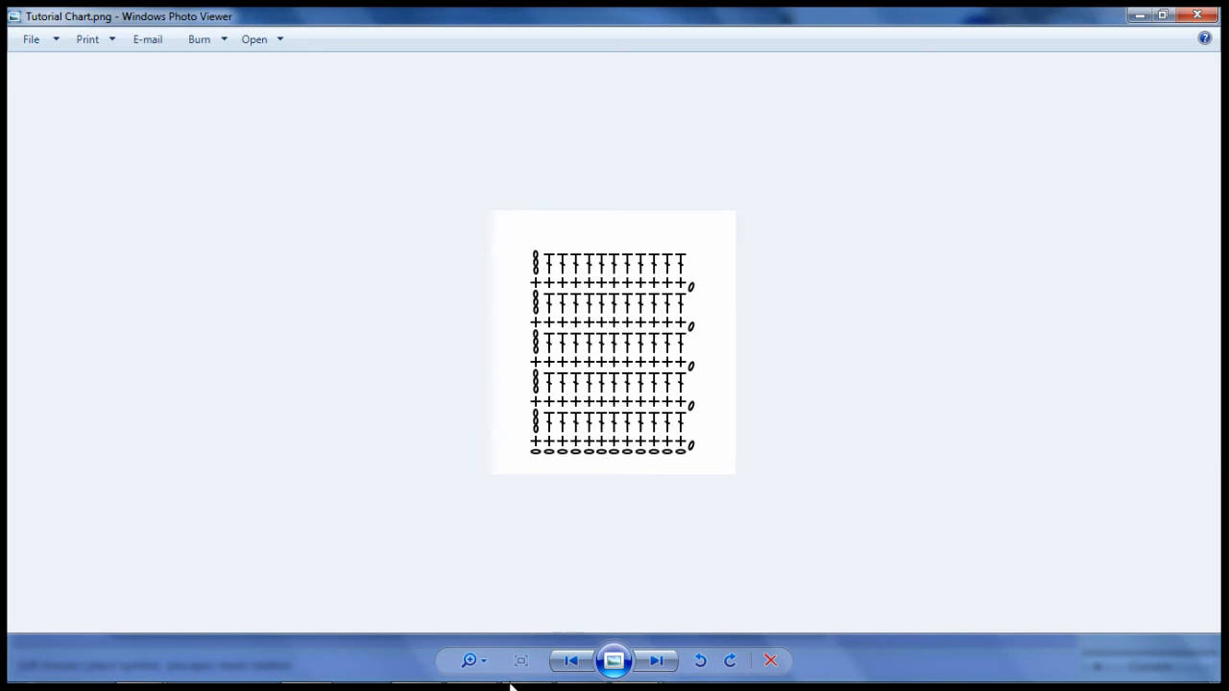
mouse_move(452, 684)
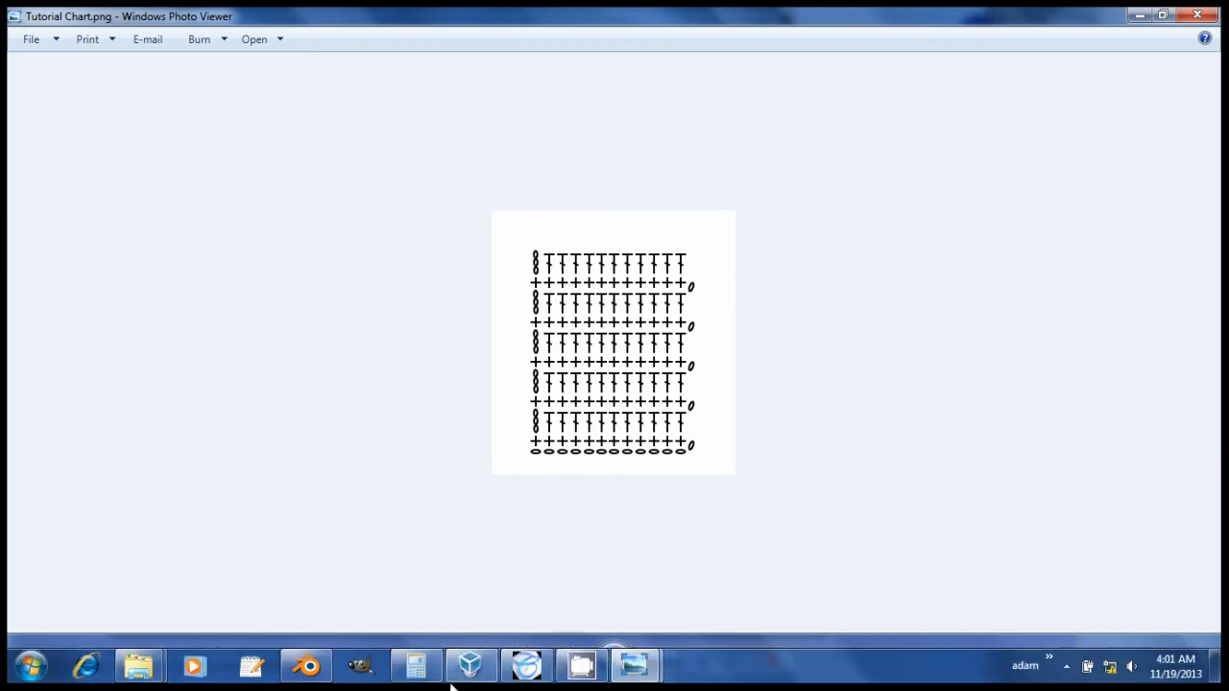
left_click(526, 665)
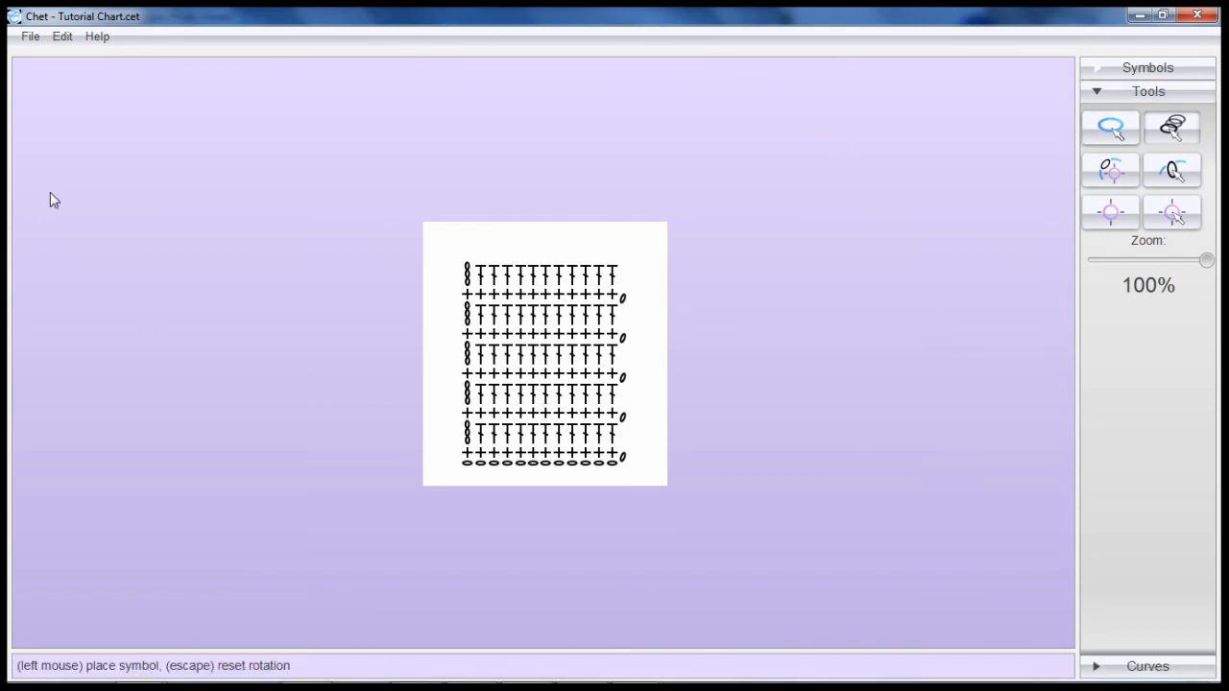
left_click(29, 36)
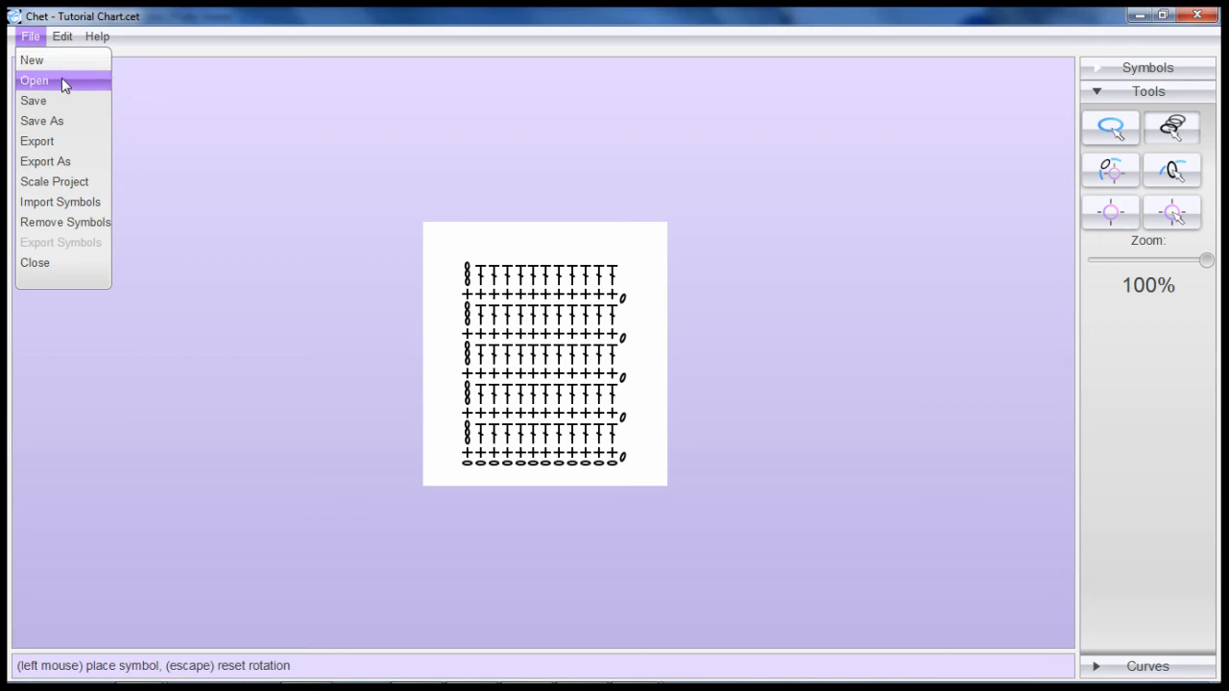
left_click(285, 181)
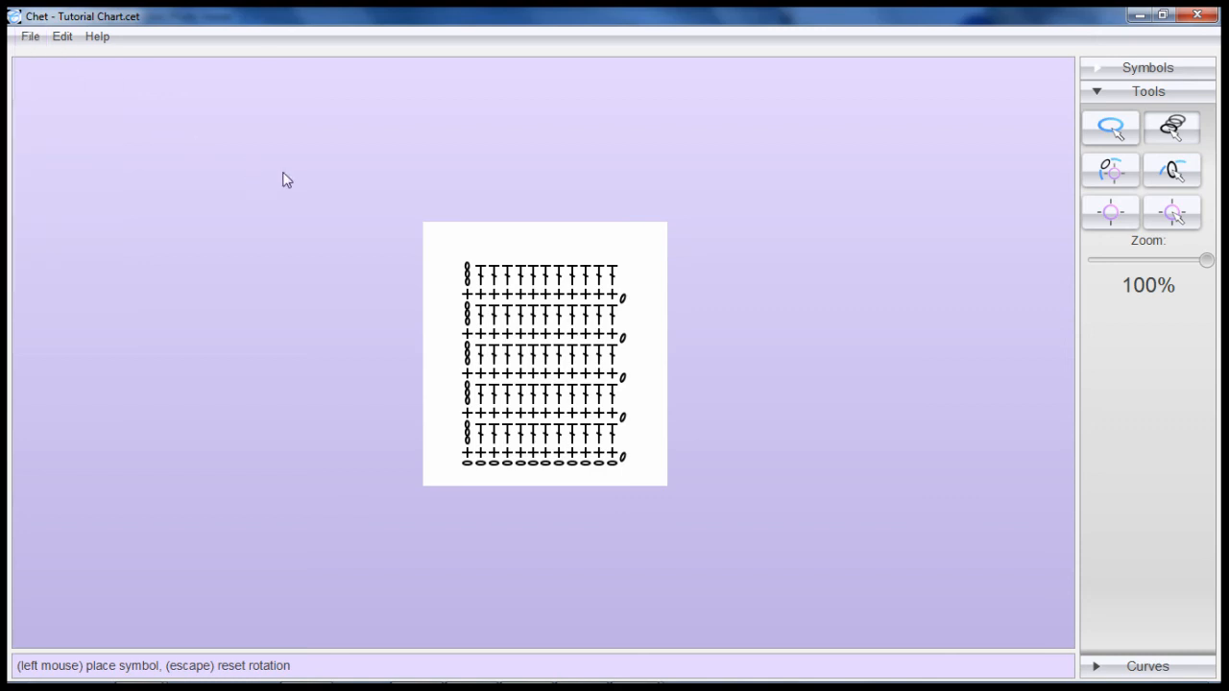
left_click(1162, 71)
left_click(1164, 74)
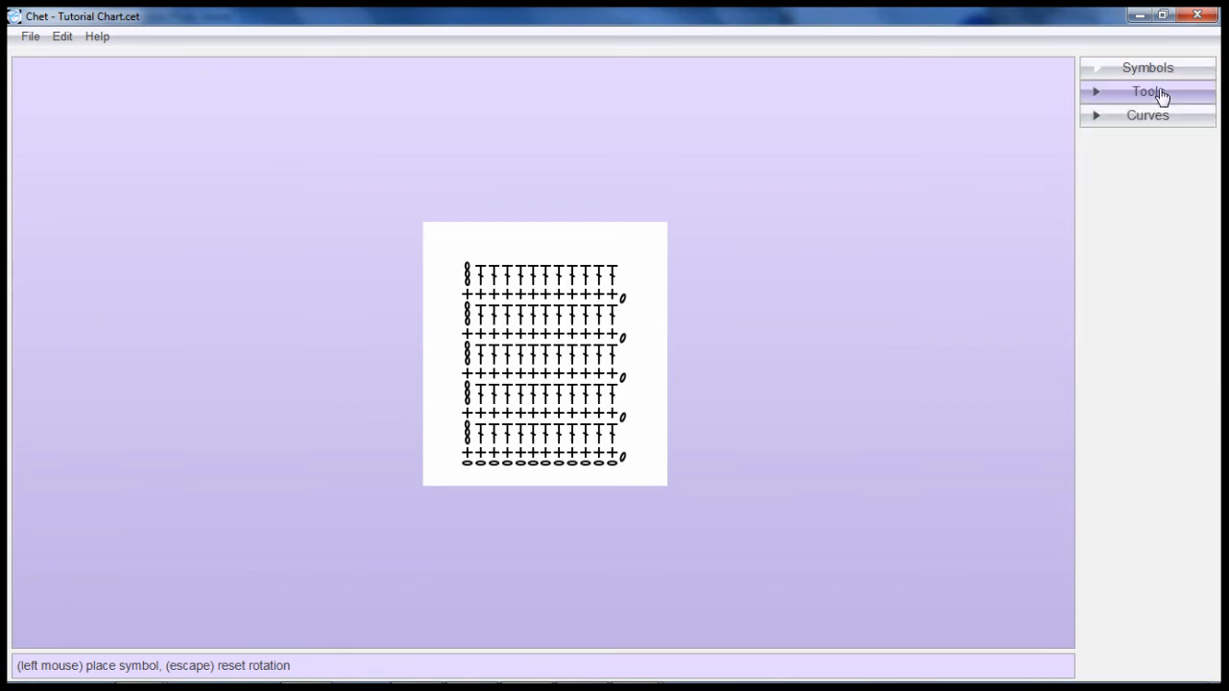
left_click(1161, 94)
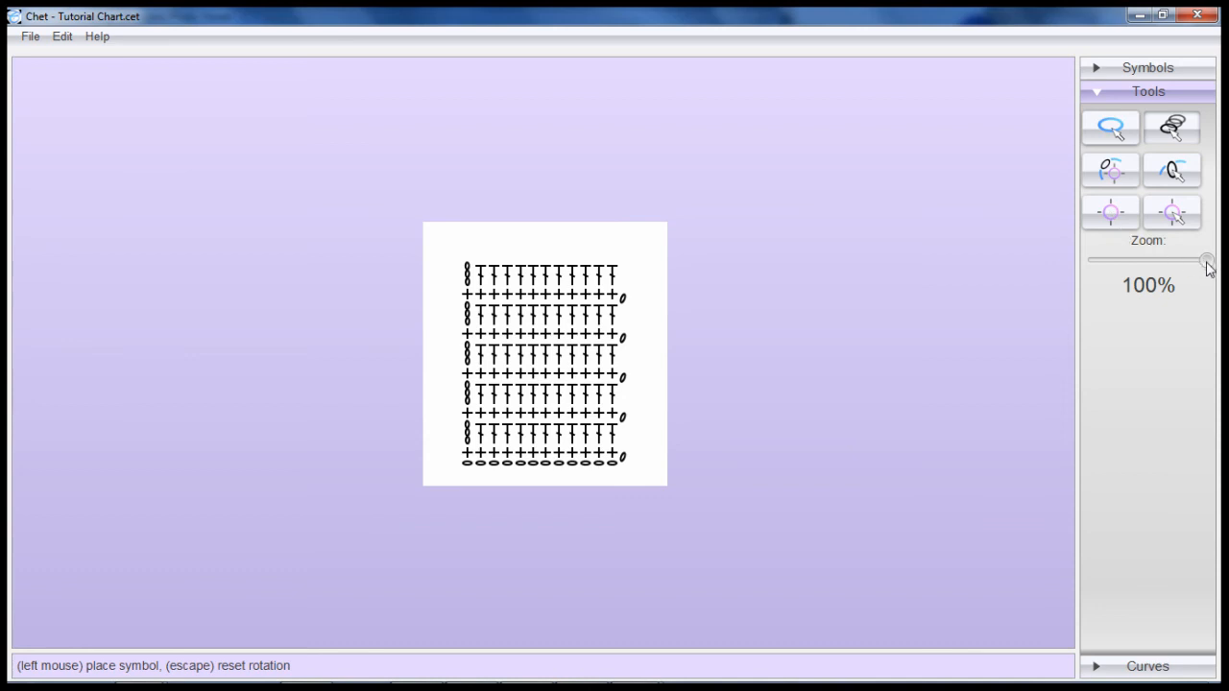
mouse_move(1207, 269)
left_mouse_down()
mouse_move(1121, 264)
mouse_move(1088, 276)
mouse_move(1215, 273)
left_mouse_up()
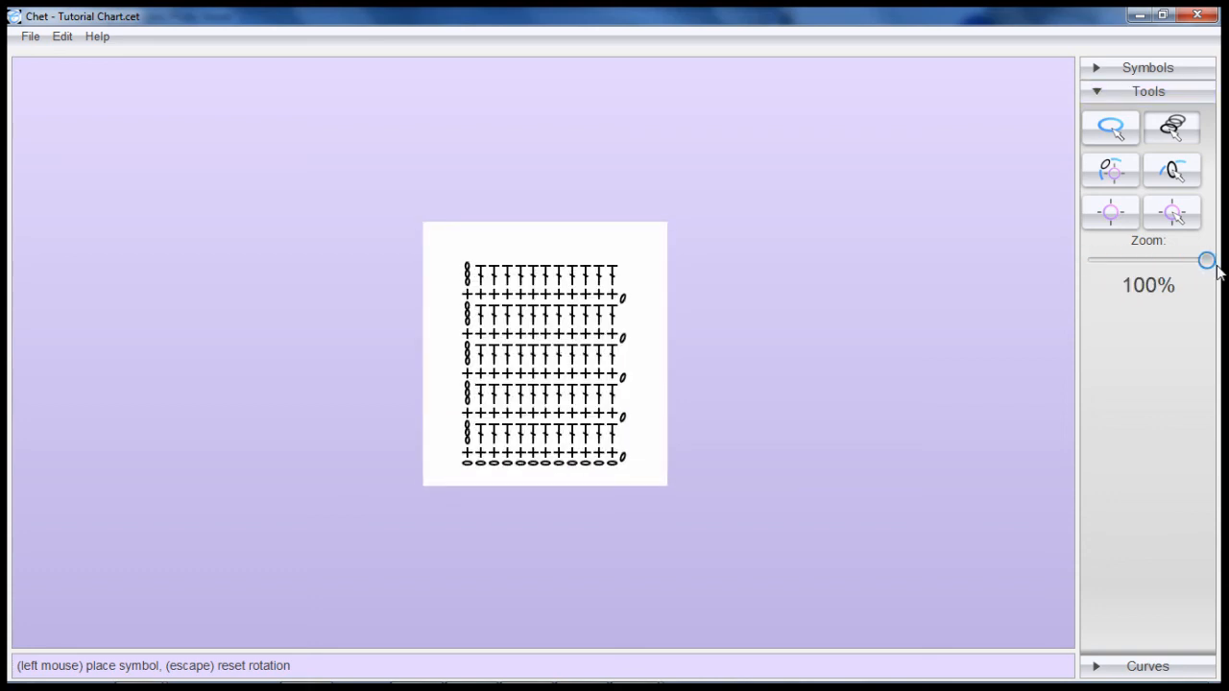
left_click(1160, 665)
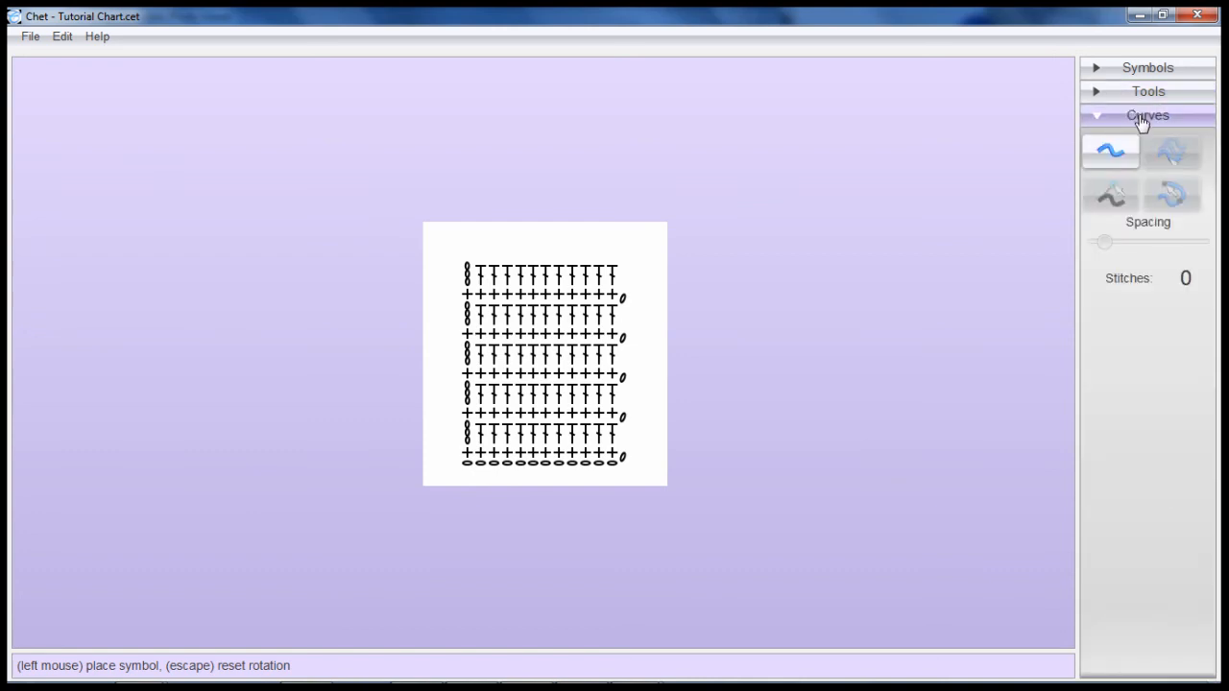
left_click(1140, 119)
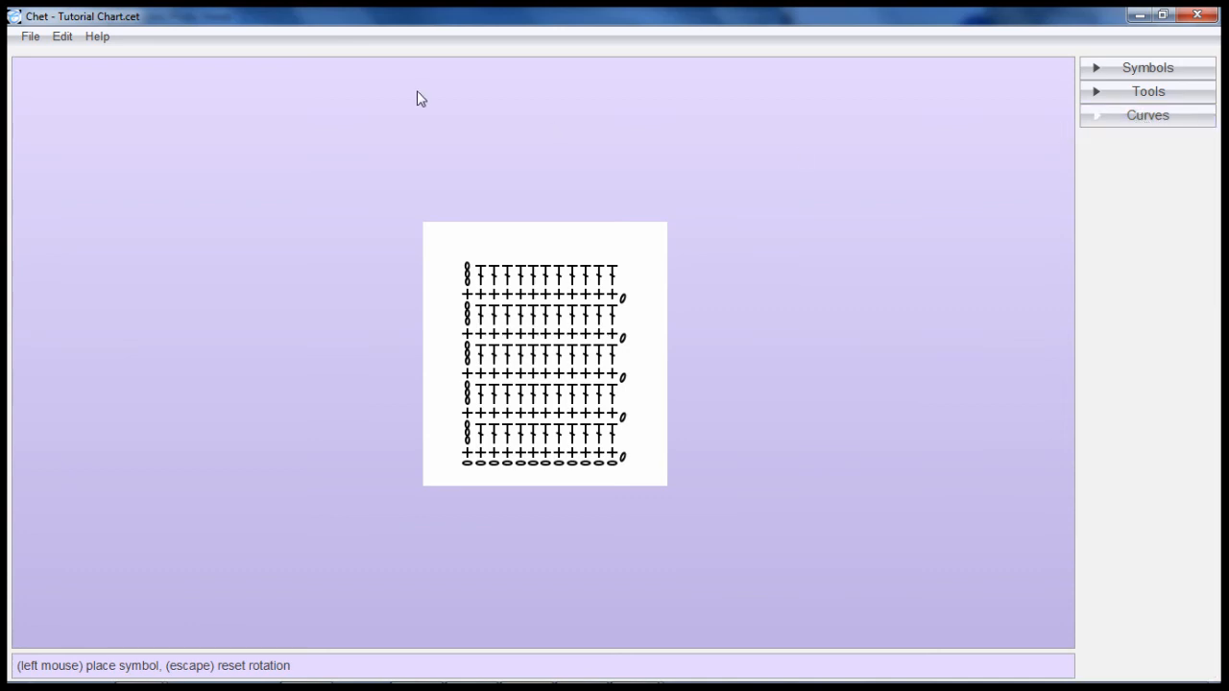
- Examine the preferences for default custom symbols and mouse sensitivity, then close them without saving
left_click(62, 37)
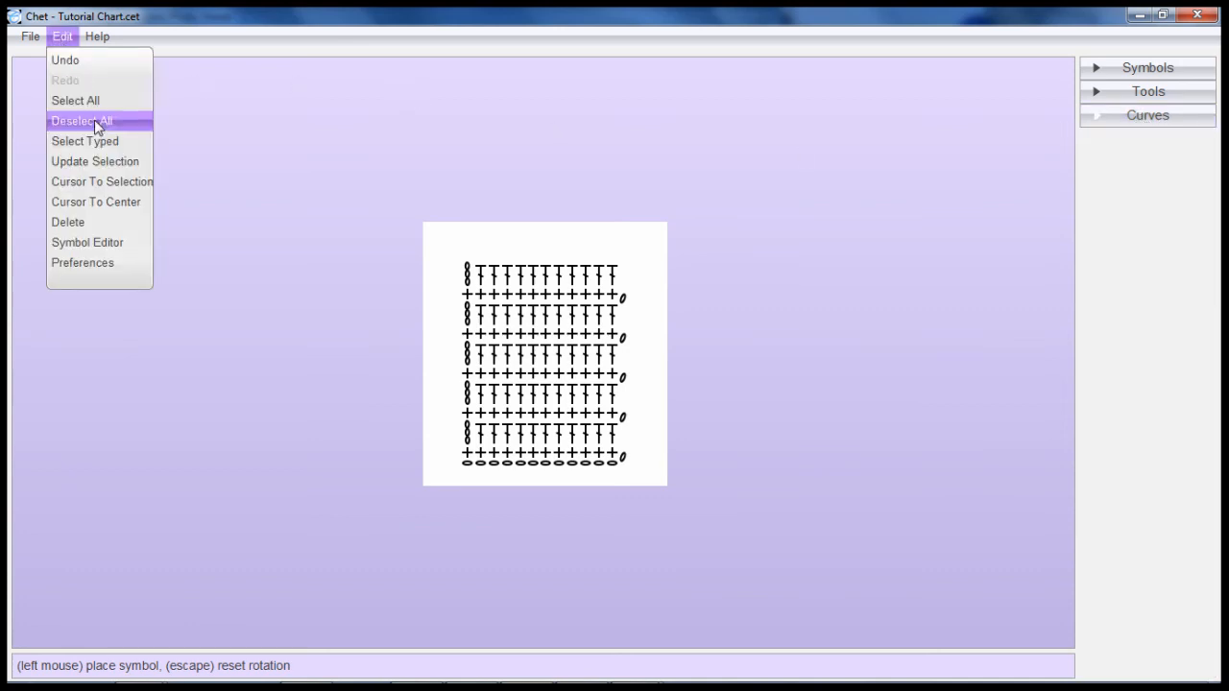
left_click(123, 264)
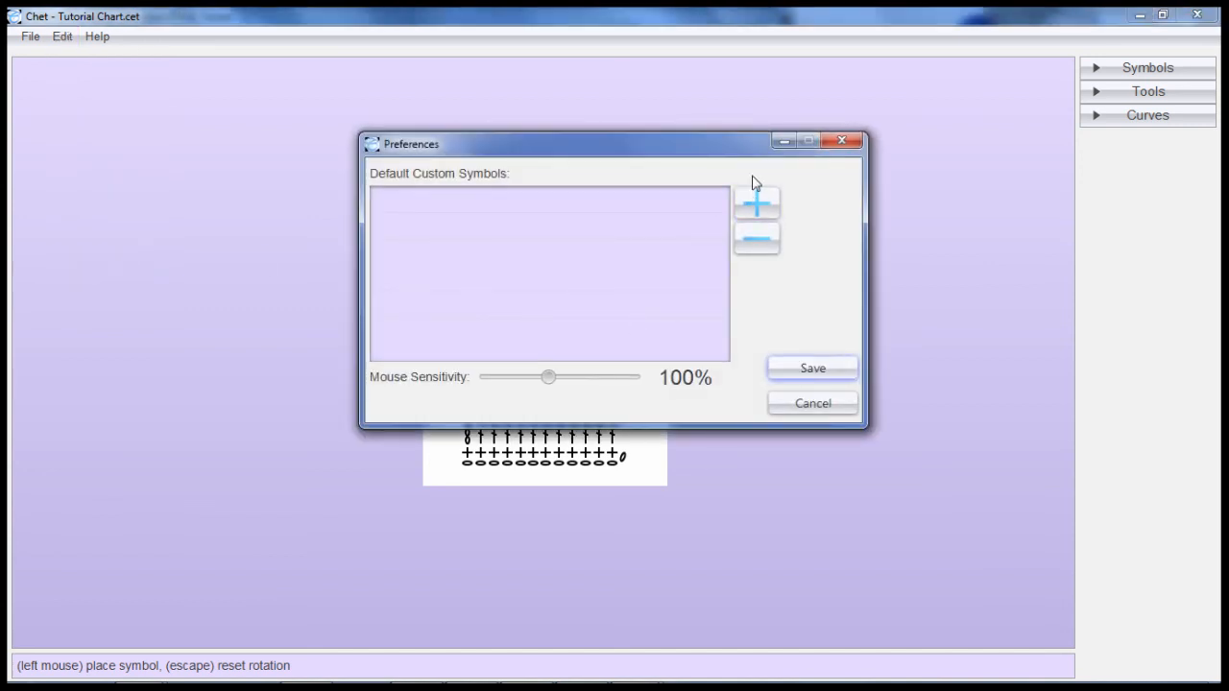
left_click(807, 404)
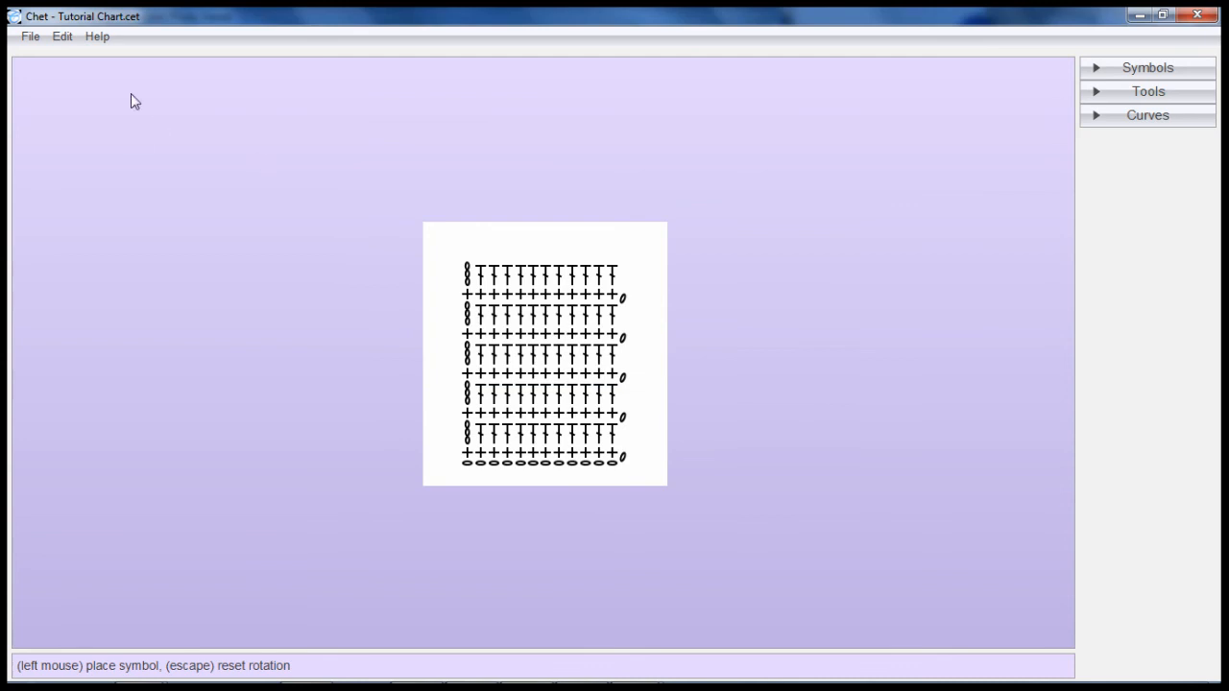
- Show the stitch symbol library and choose the ch symbol as the active stitch
left_click(66, 43)
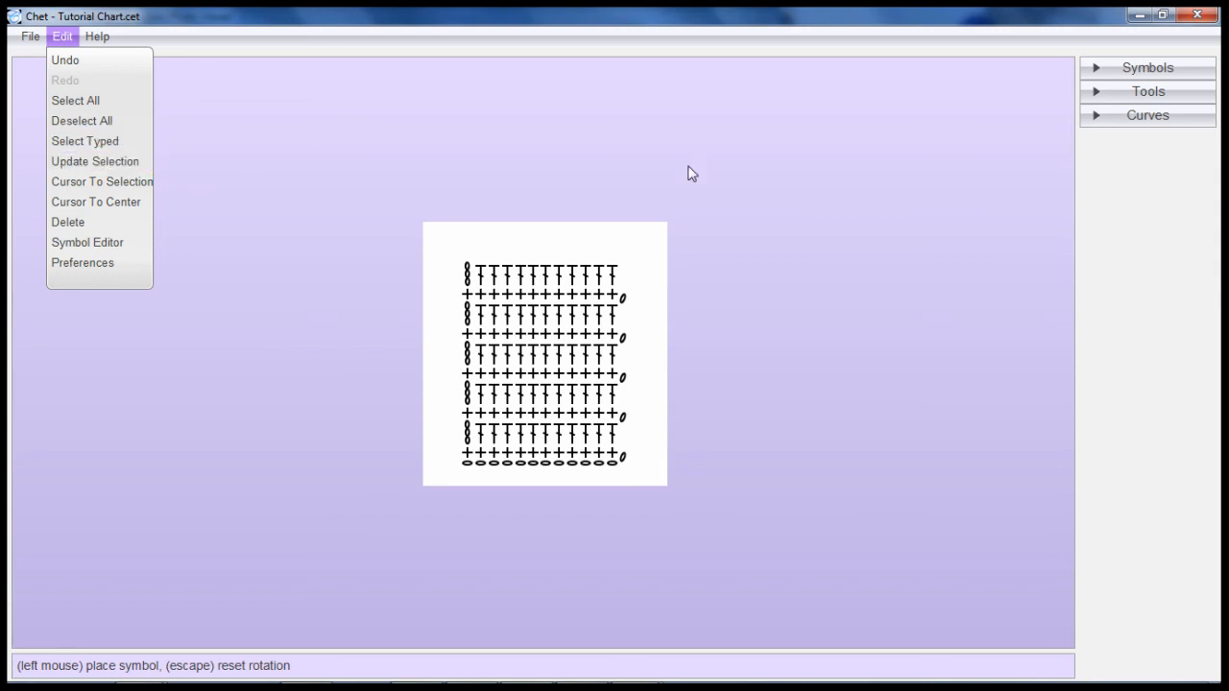
left_click(919, 199)
left_click(1145, 68)
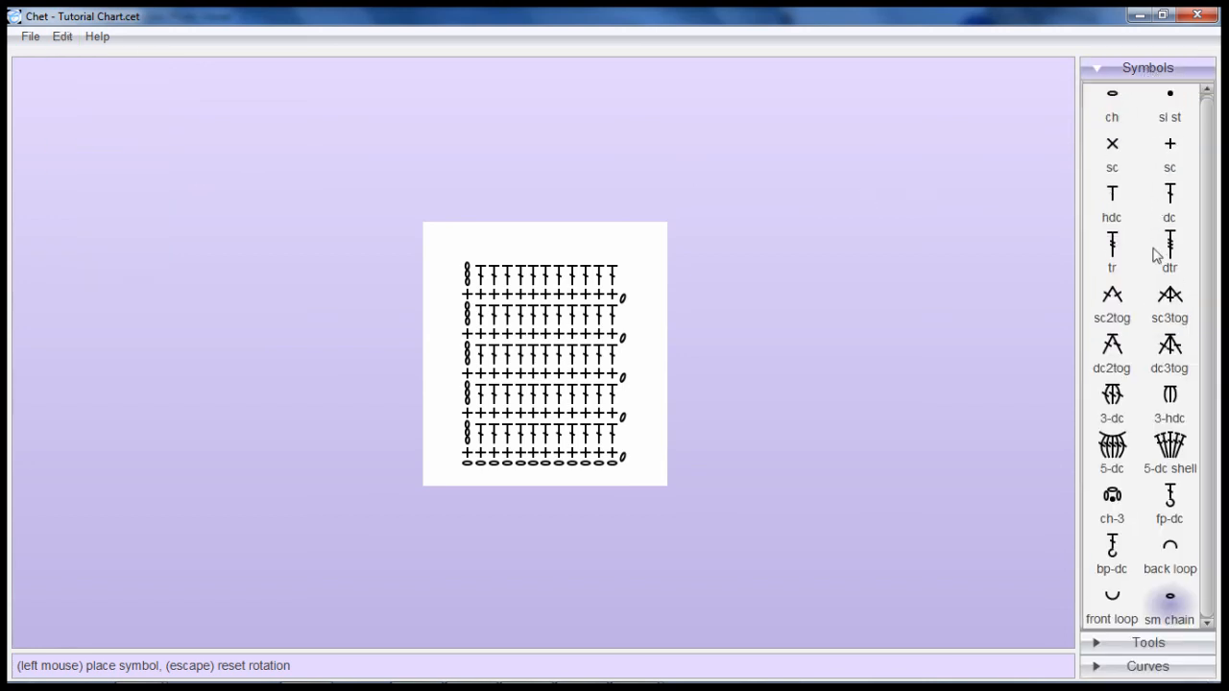
left_click(1107, 101)
left_click(65, 36)
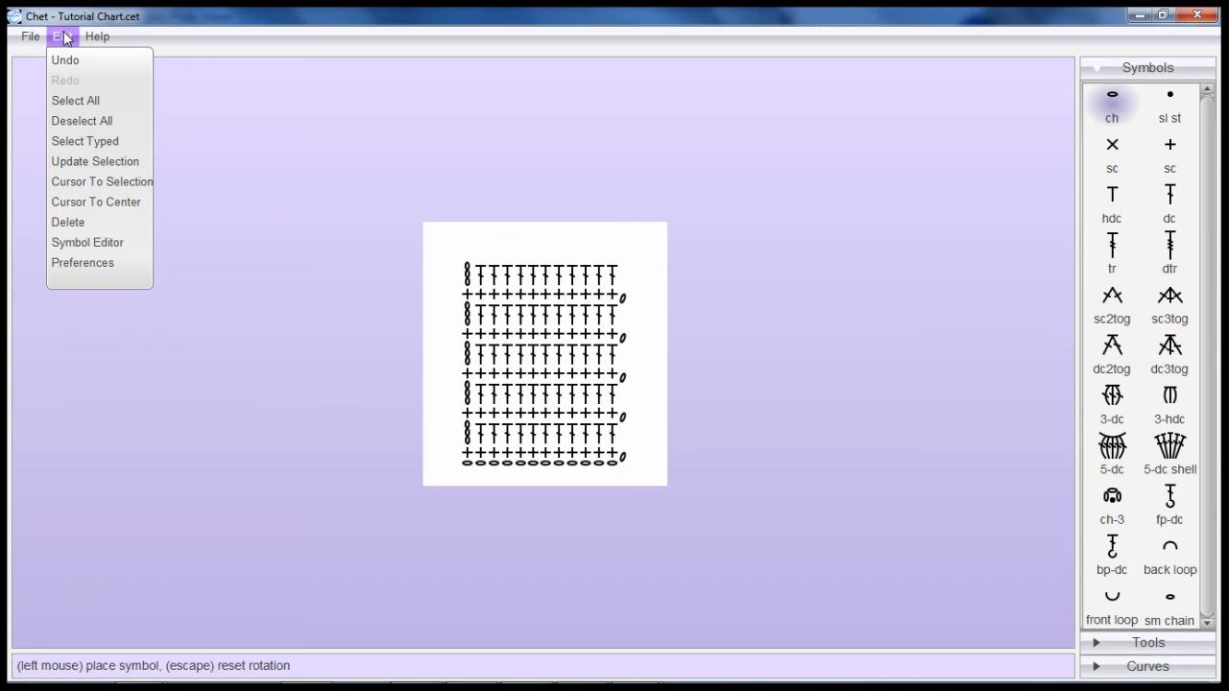
left_click(65, 37)
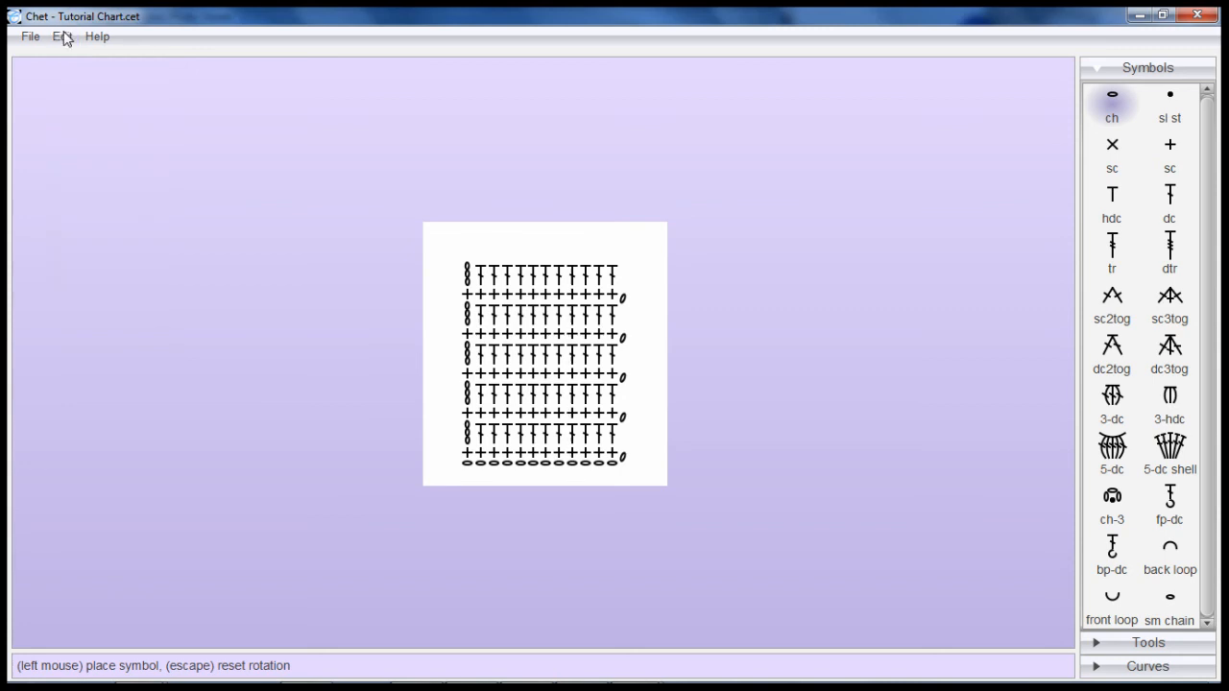